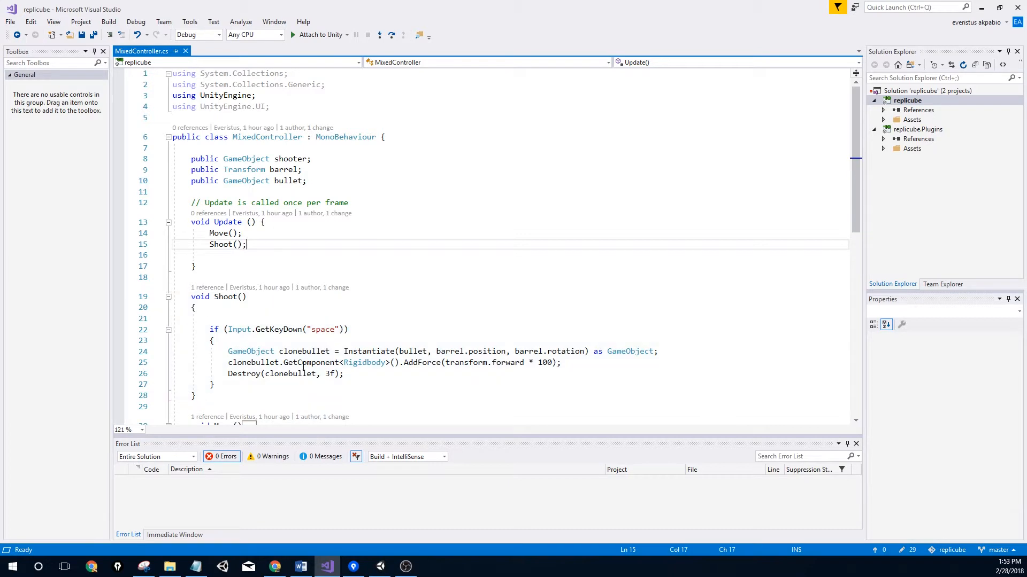
Collapse the Move and Shoot method bodies in MixedController.cs, then minimize Visual Studio
scroll(326, 384, down, 2)
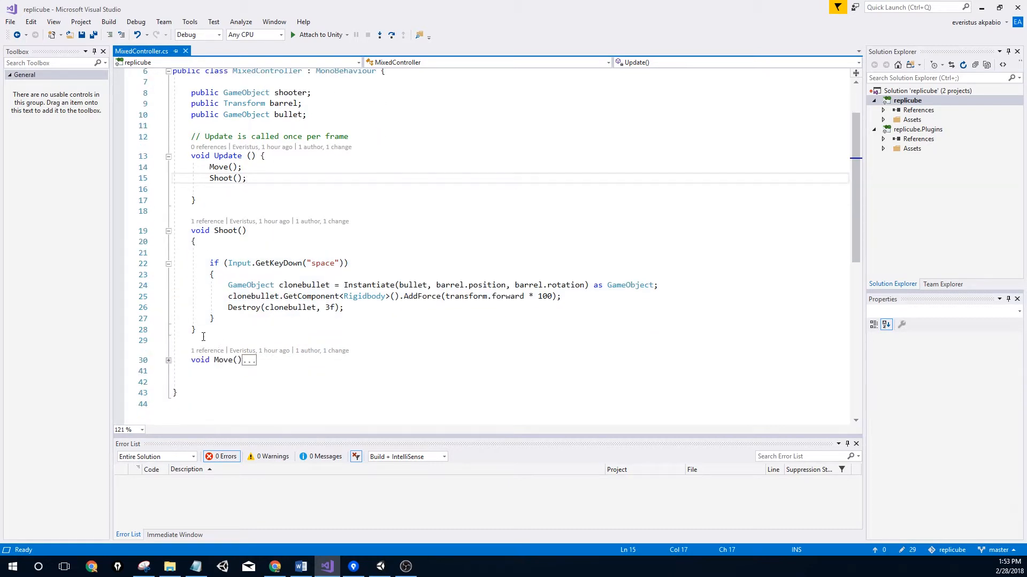
click(168, 361)
scroll(214, 354, down, 2)
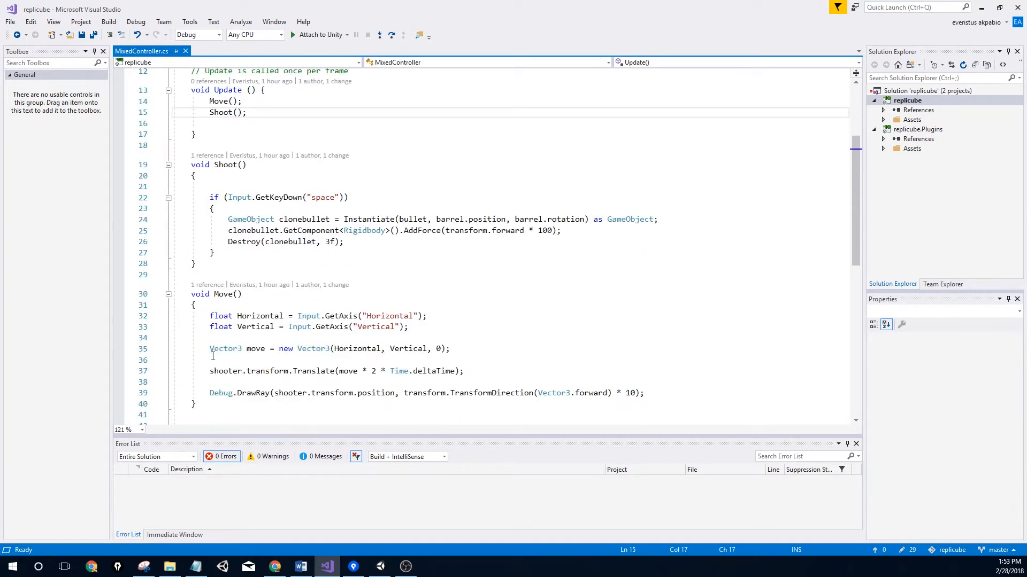
scroll(212, 357, up, 3)
click(168, 393)
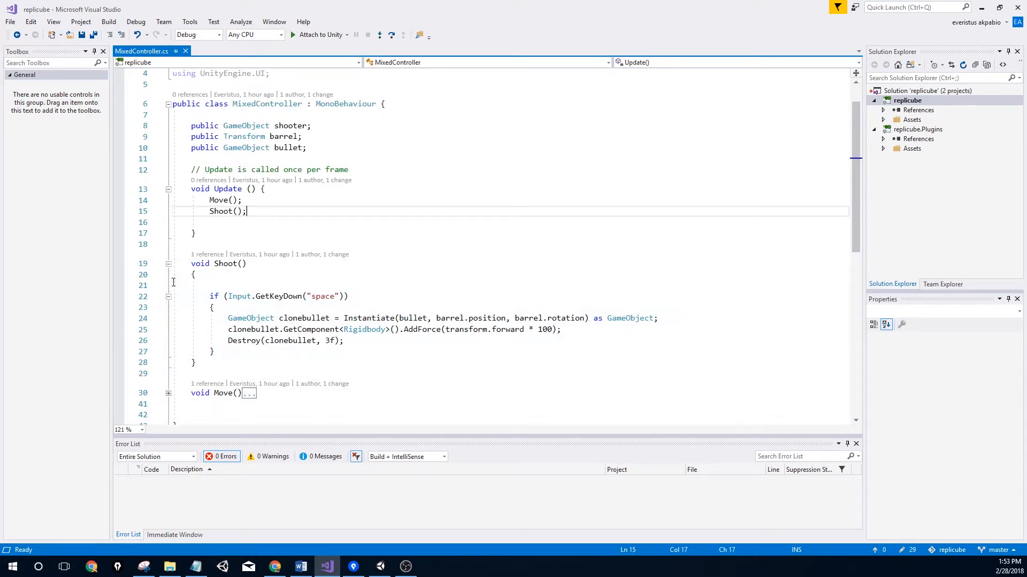
click(168, 264)
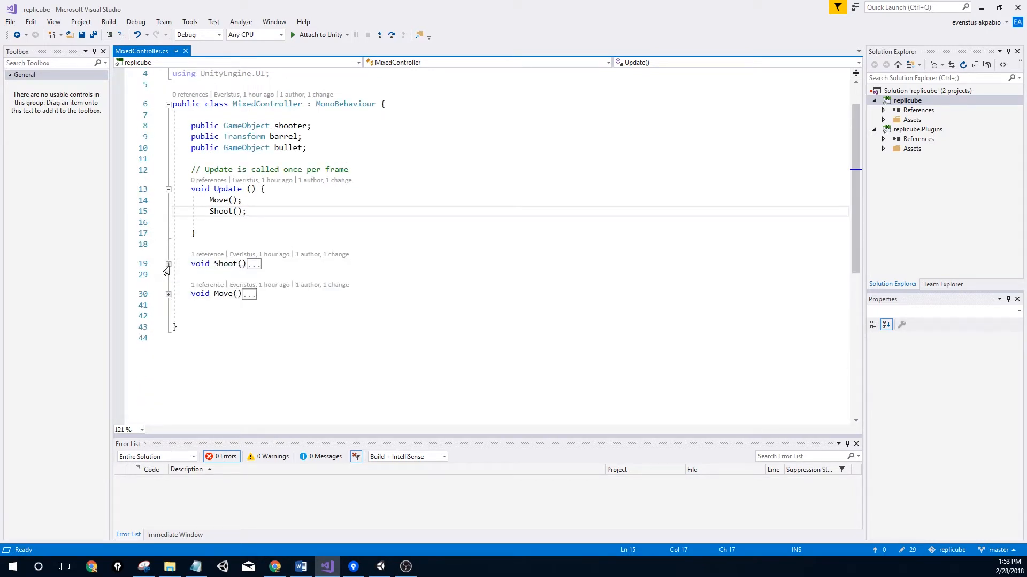
click(981, 8)
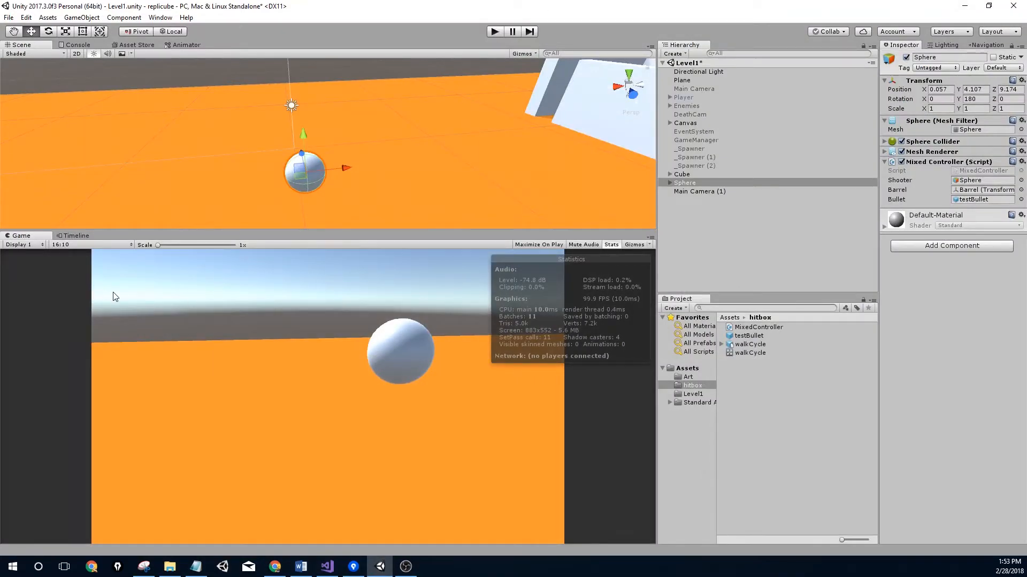
Drag the walkCycle model from the hitbox folder into the Hierarchy so it stands beside the Sphere
middle_drag(329, 157, 295, 116)
middle_drag(374, 150, 406, 151)
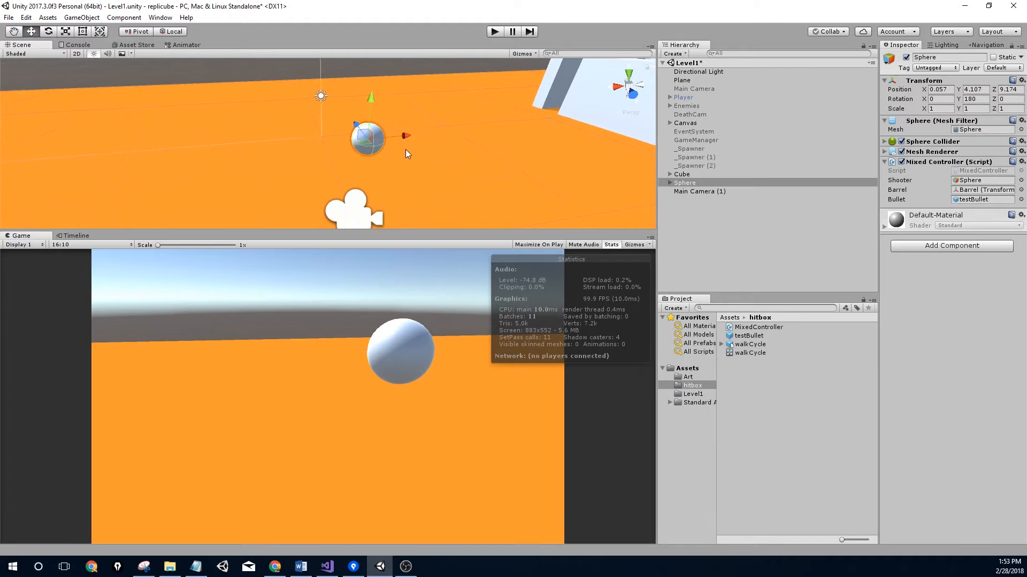
middle_drag(321, 142, 329, 160)
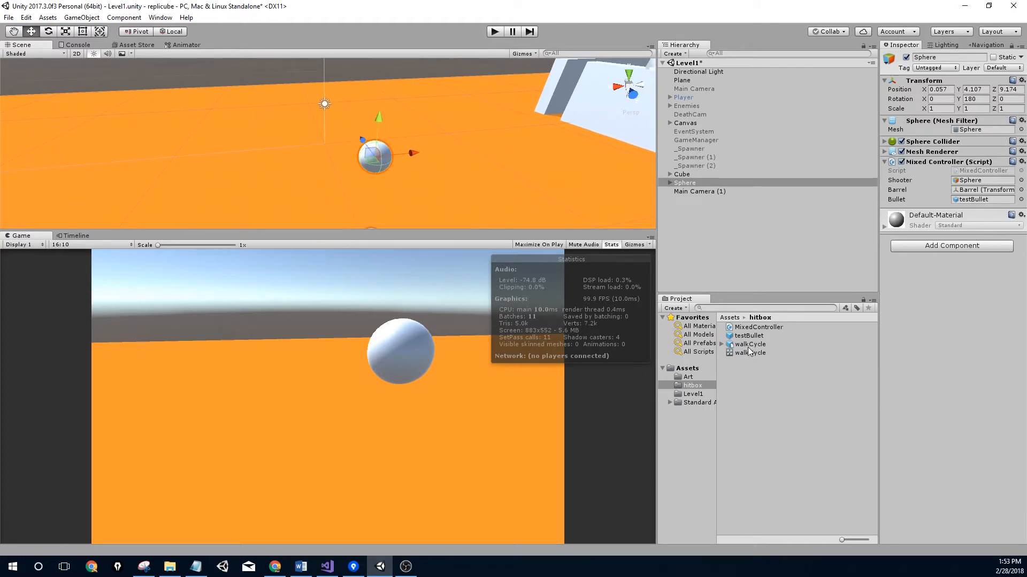
drag(750, 345, 676, 239)
alt+drag(370, 127, 511, 189)
alt+drag(437, 154, 698, 177)
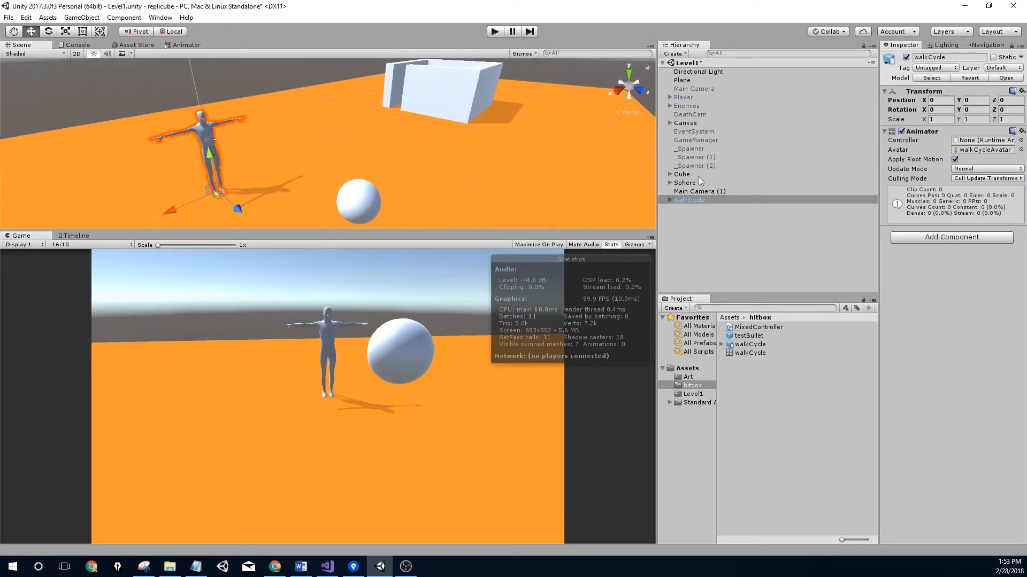
Add an [ExecuteInEditMode] line above the MixedController class, save the script, and return to Unity
click(327, 567)
scroll(202, 90, up, 1)
click(183, 120)
key(Return)
text([Ex)
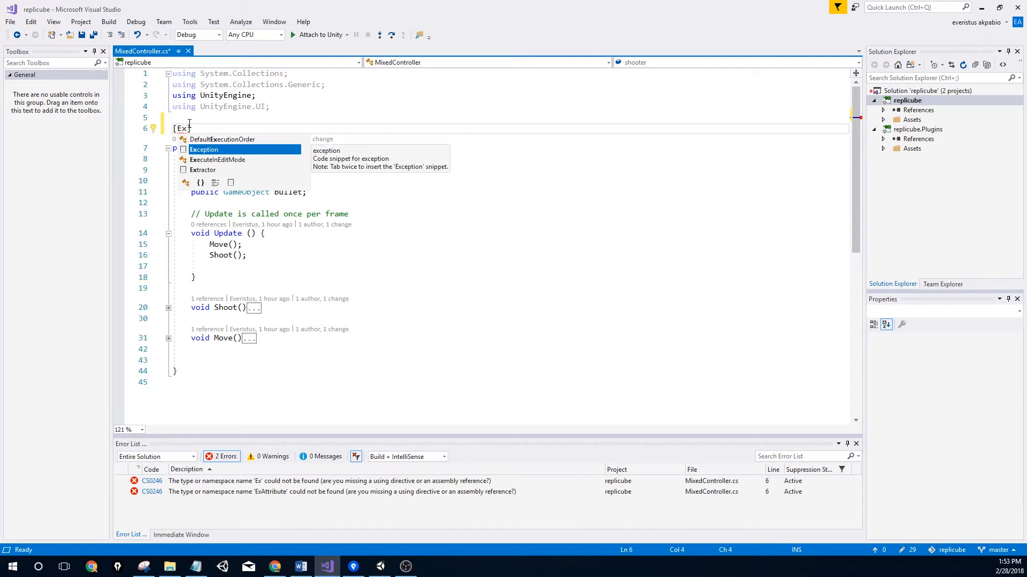
key(Down)
key(Return)
key(ctrl+s)
key(alt+Tab)
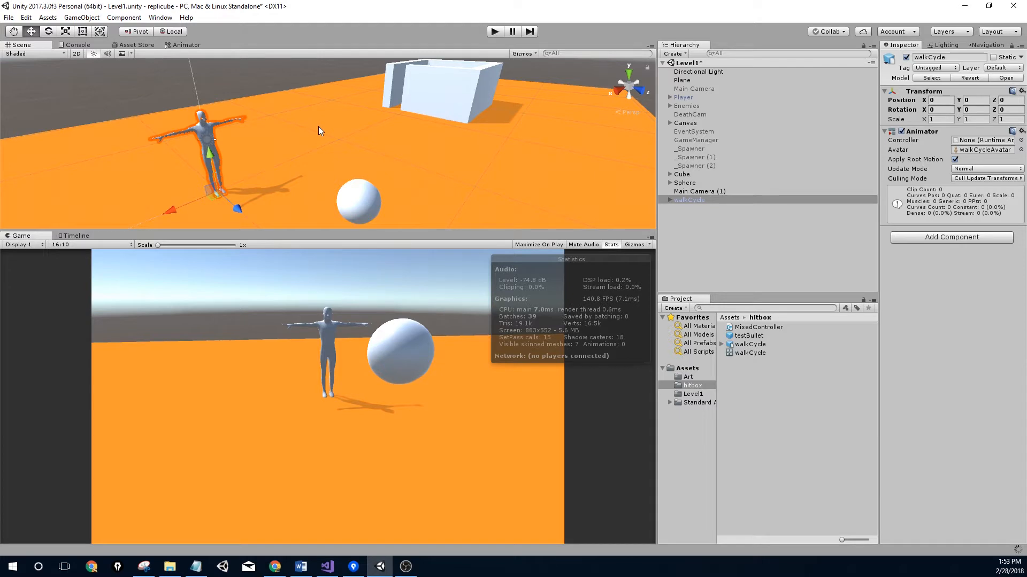
Move the walkCycle character forward along its Z axis and keep it selected
middle_drag(319, 127, 364, 92)
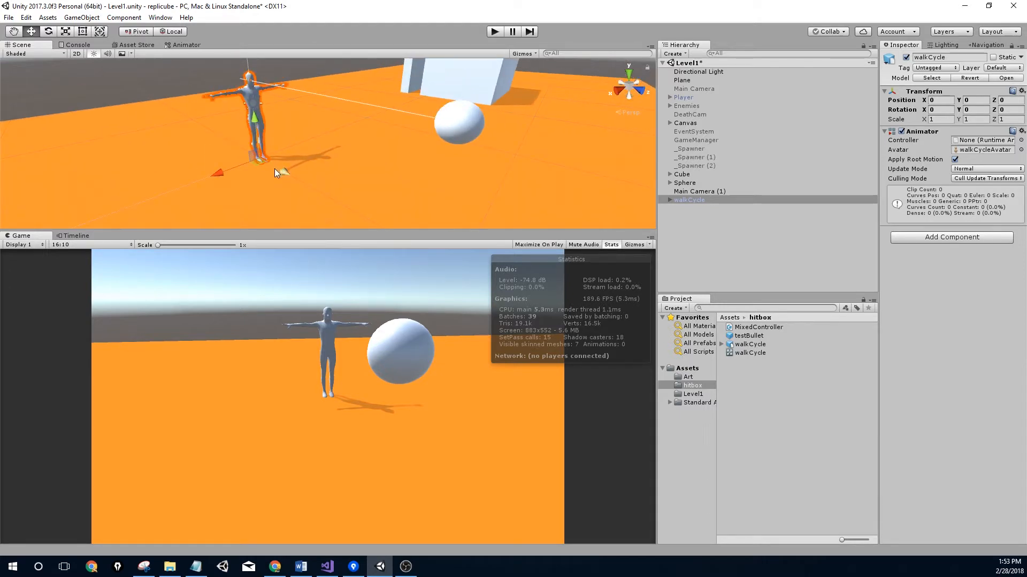
drag(281, 171, 324, 191)
middle_drag(339, 143, 396, 71)
alt+drag(352, 185, 406, 212)
click(352, 188)
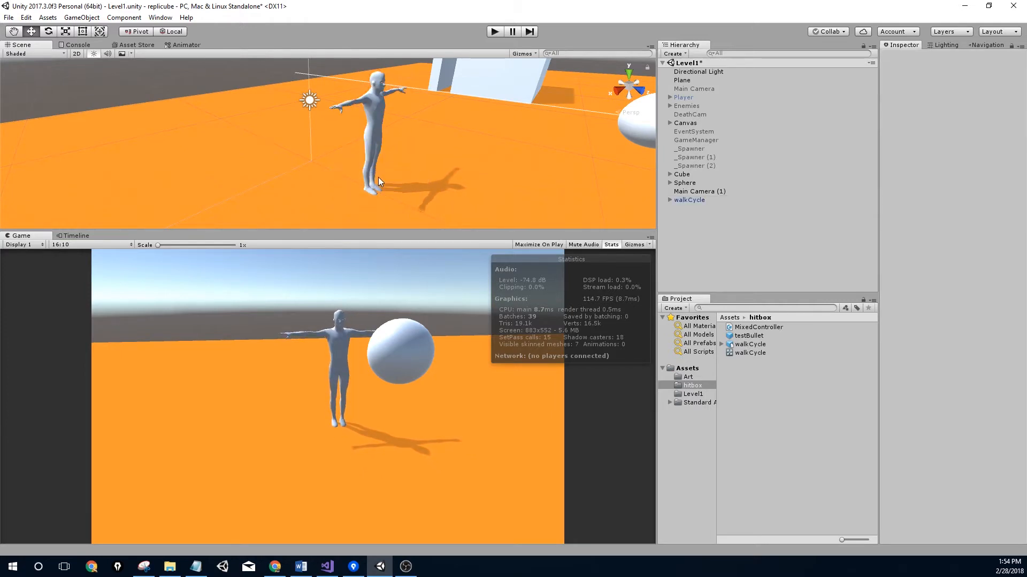
alt+drag(377, 177, 302, 139)
click(310, 121)
scroll(353, 136, up, 4)
middle_drag(353, 135, 190, 168)
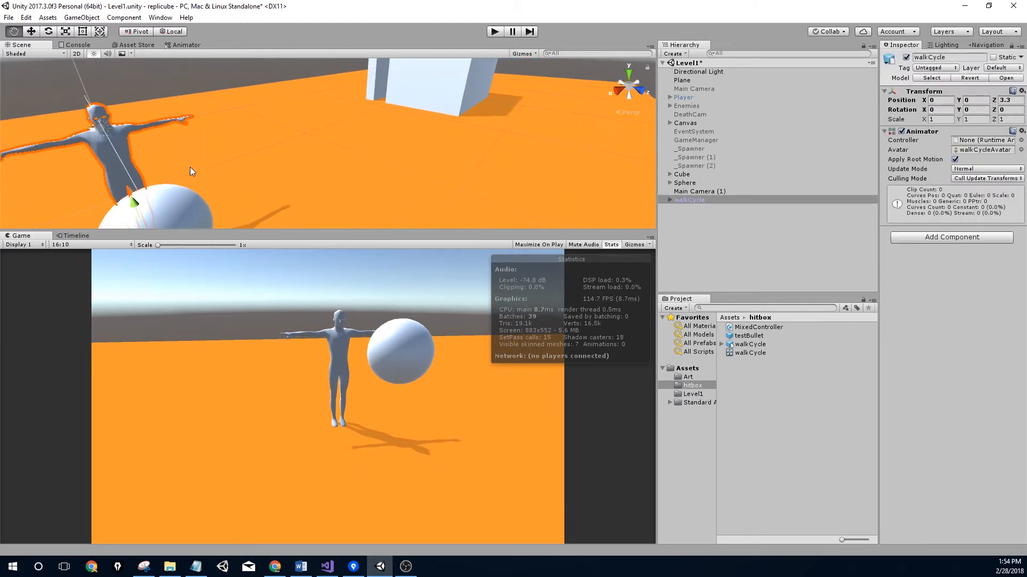
Assign the walkCycle controller to the Animator and enter play mode
click(1020, 140)
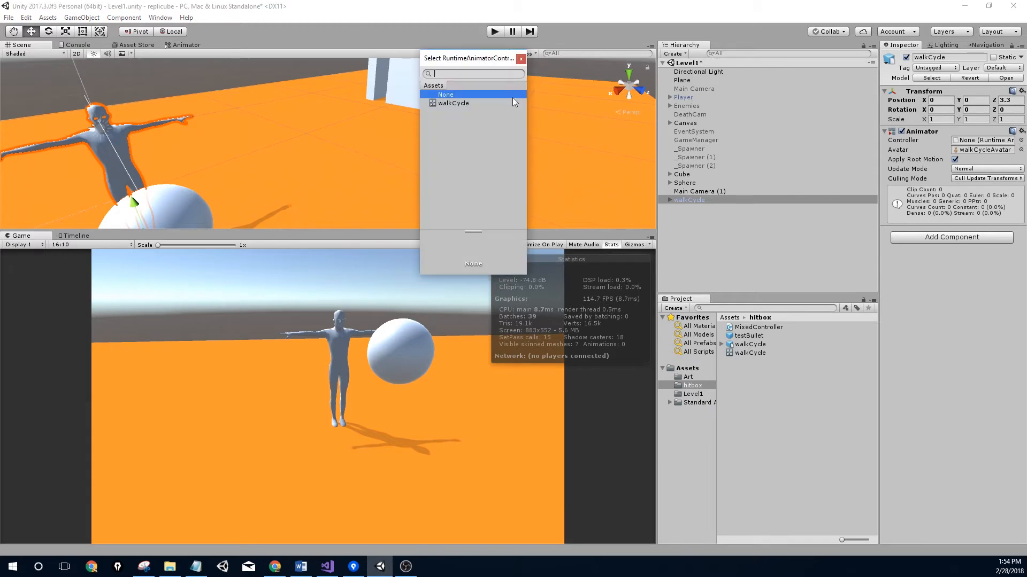
double_click(464, 103)
click(495, 32)
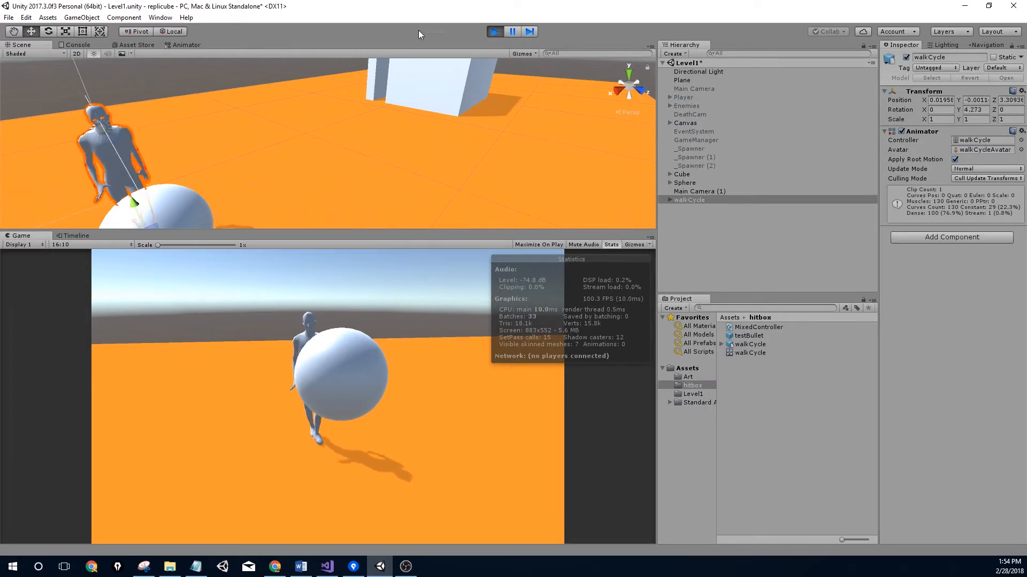
Stop play mode and zoom the Scene view in on the T-posed character
click(495, 31)
middle_drag(219, 138, 325, 146)
scroll(293, 139, up, 4)
right_drag(293, 139, 145, 131)
middle_drag(144, 132, 19, 106)
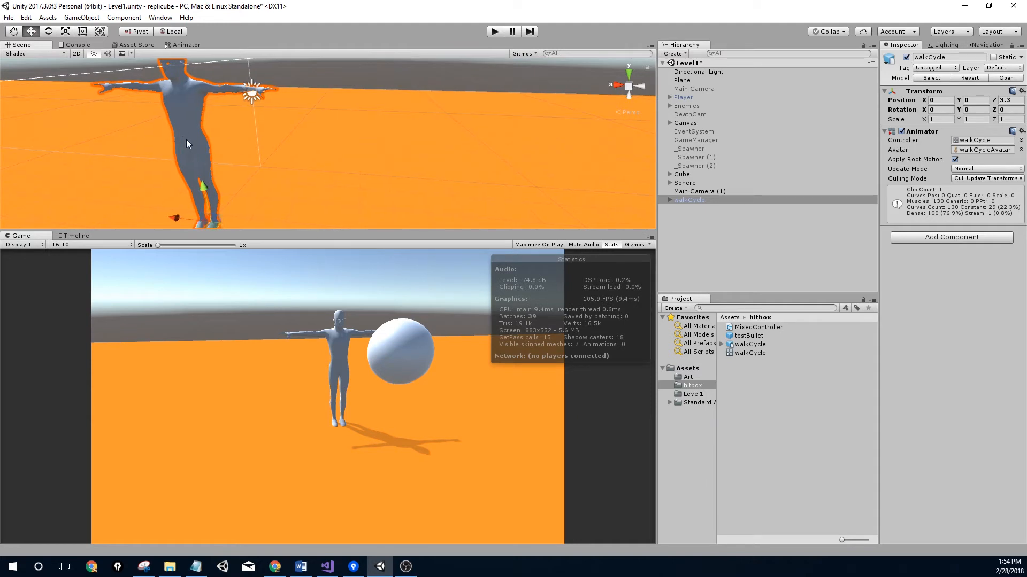
middle_drag(235, 144, 298, 195)
scroll(300, 196, up, 4)
Expand walkCycle in the Hierarchy and frame the character's legs in the Scene view
click(670, 200)
middle_drag(608, 193, 442, 121)
scroll(438, 127, down, 2)
right_drag(433, 131, 419, 129)
middle_drag(419, 128, 379, 131)
scroll(374, 156, up, 3)
right_drag(373, 156, 377, 126)
scroll(377, 126, down, 5)
middle_drag(390, 146, 357, 144)
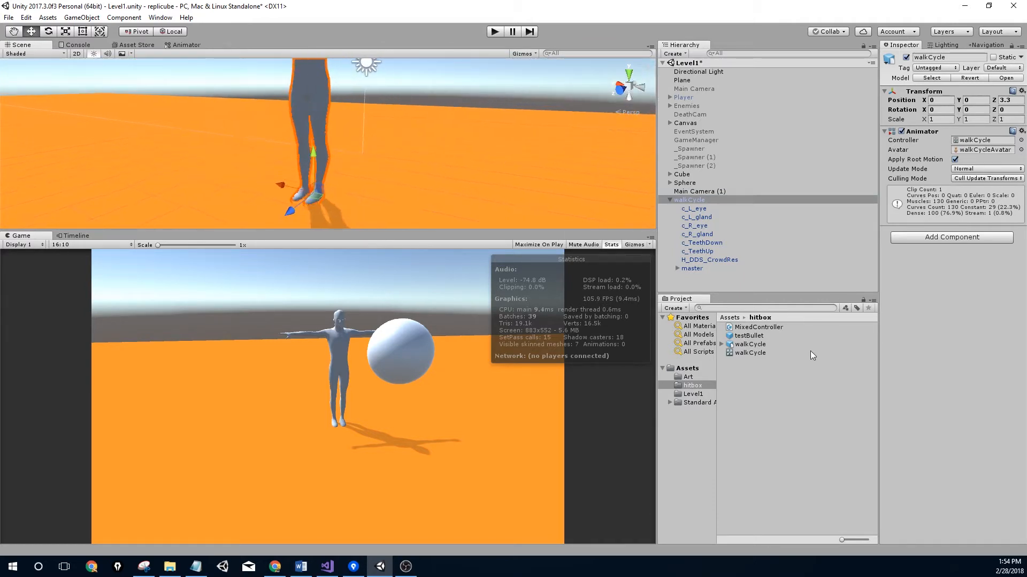
Expand master, Reference, Hips and LeftUpLeg down to LeftLeg, leaving LeftUpLeg selected
click(677, 268)
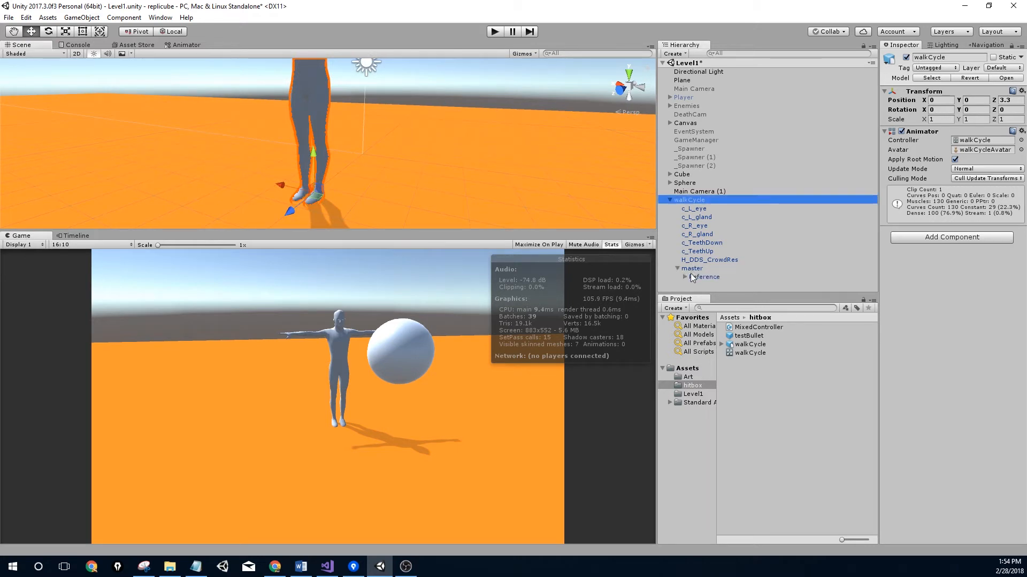
click(697, 276)
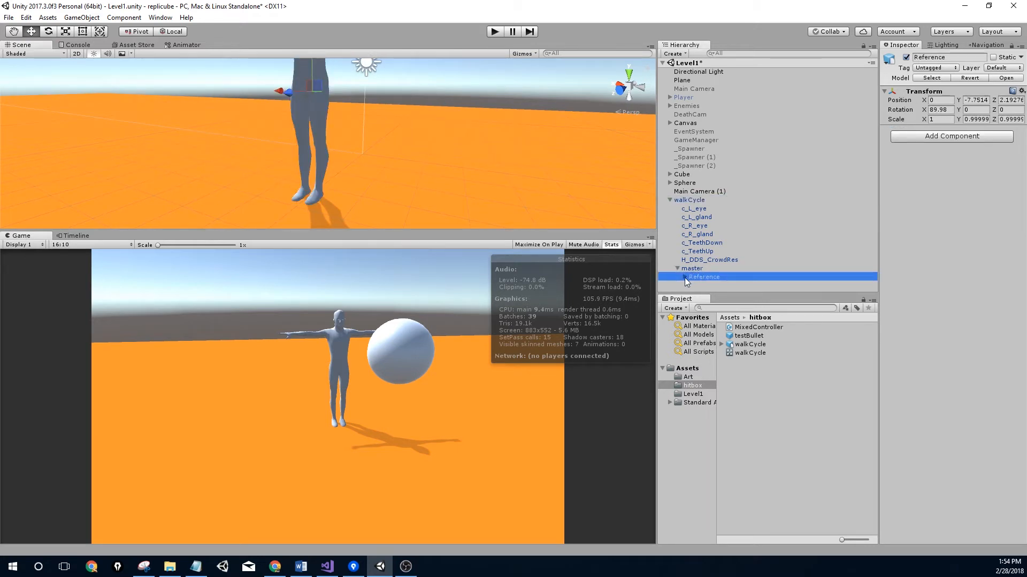
click(693, 286)
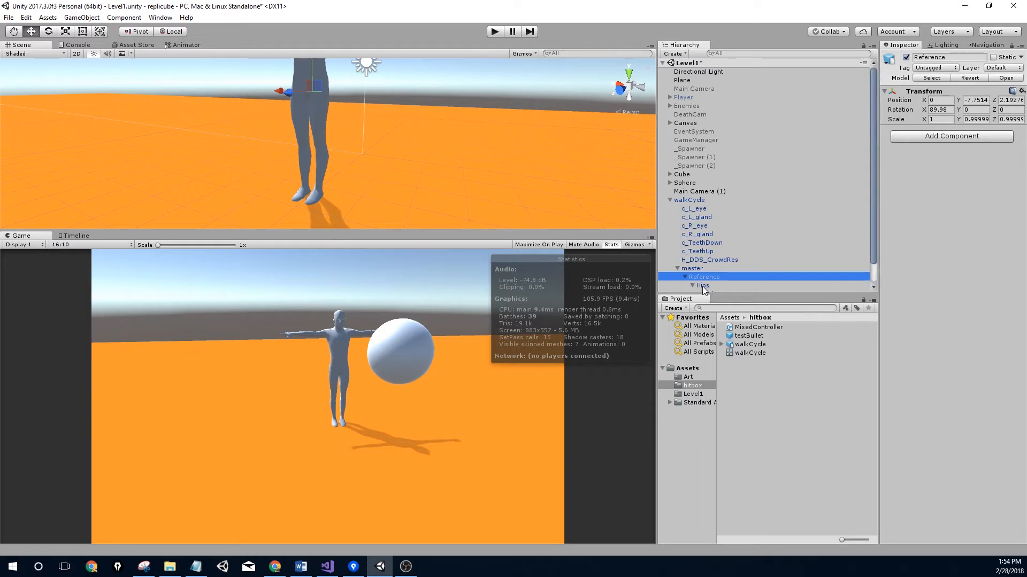
click(701, 271)
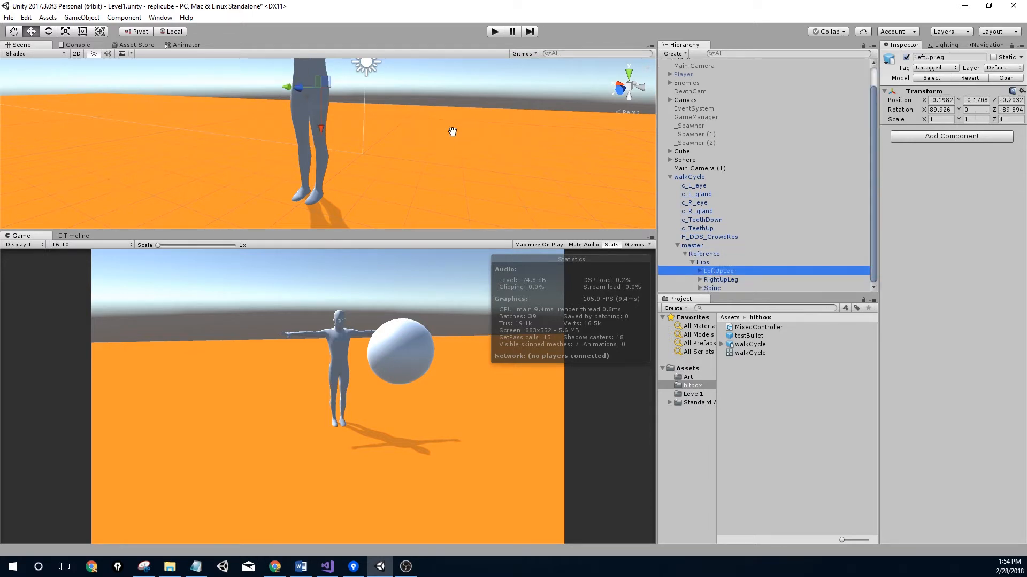
middle_drag(391, 110, 370, 178)
scroll(342, 144, up, 4)
middle_drag(338, 136, 346, 97)
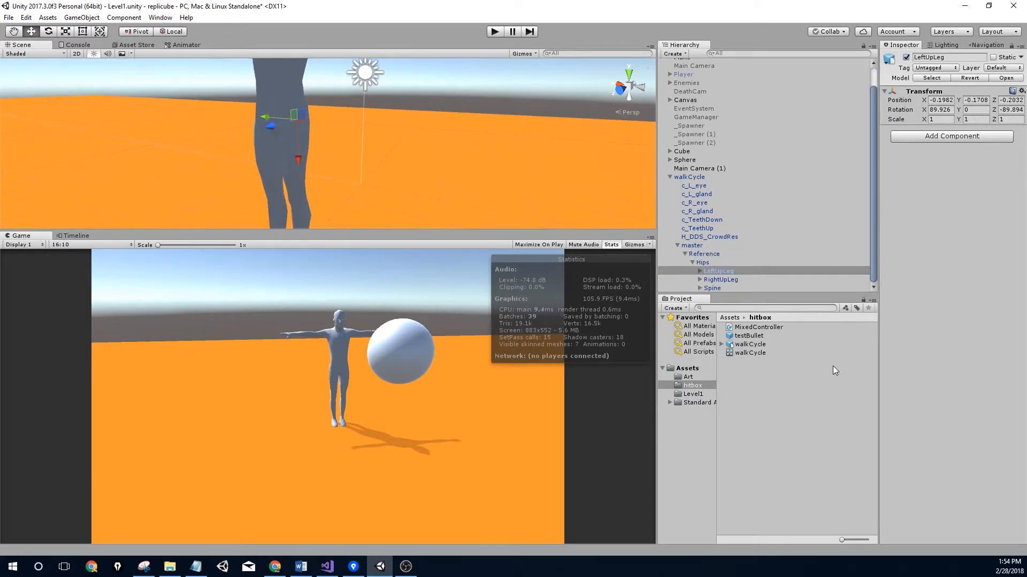
click(700, 272)
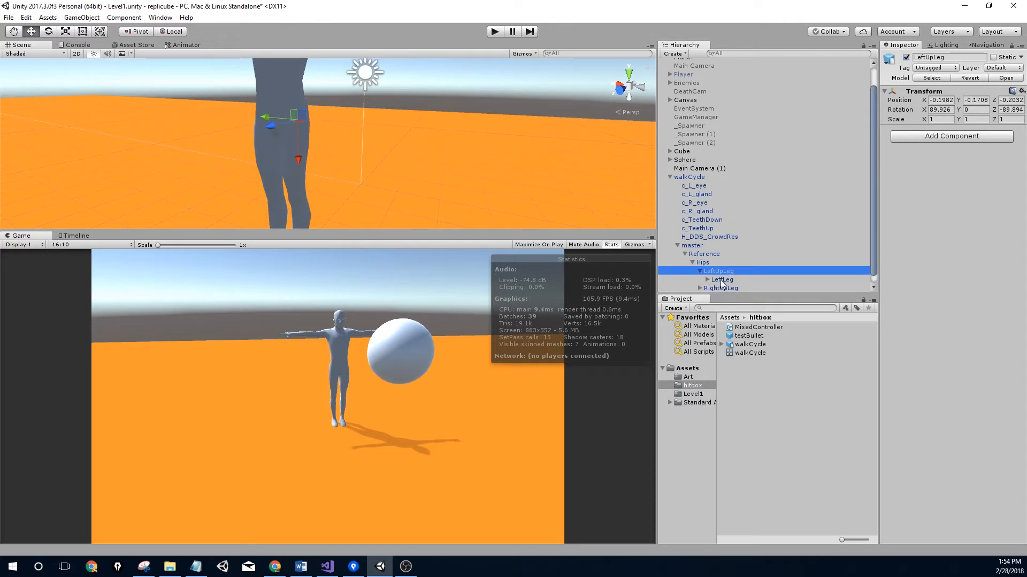
click(722, 280)
click(718, 272)
scroll(718, 262, down, 1)
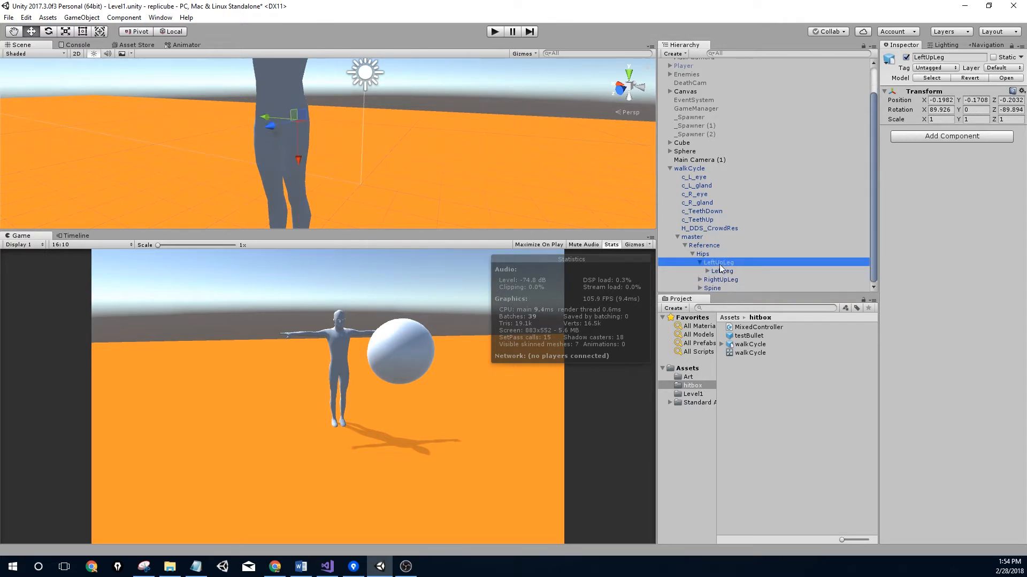
Create a sphere under LeftUpLeg, frame it, then delete it
right_click(719, 262)
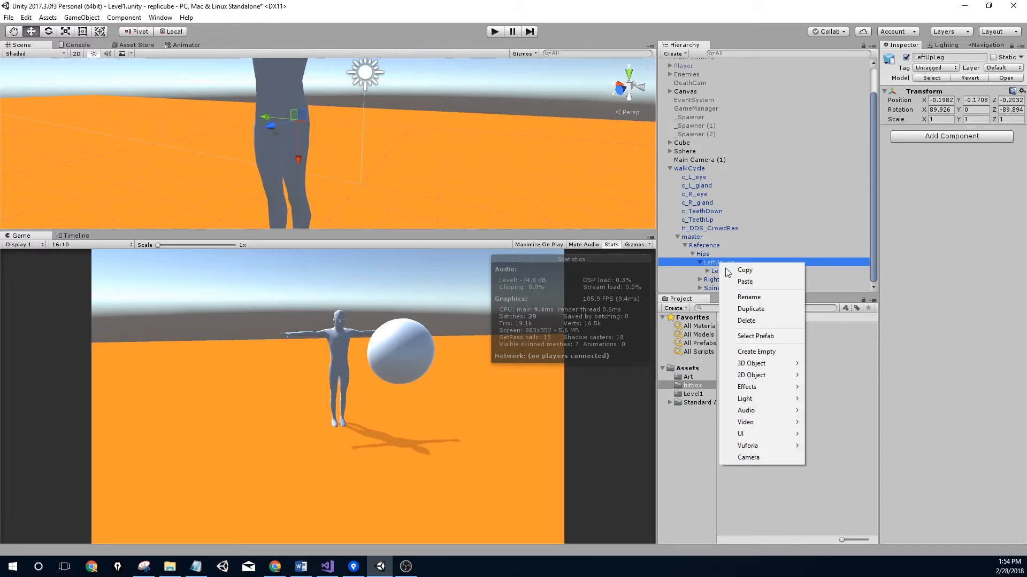
mouse_move(781, 376)
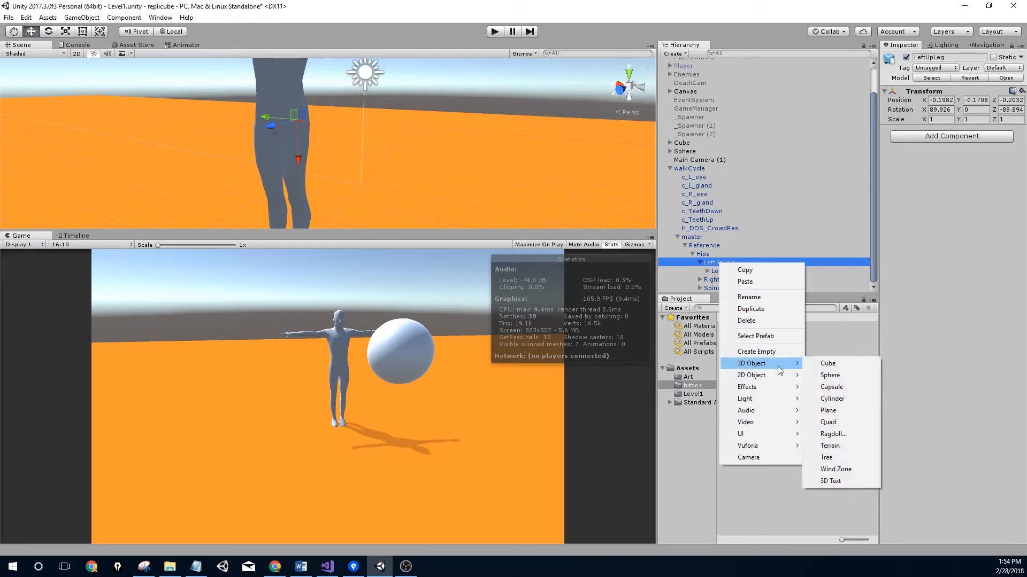
click(844, 375)
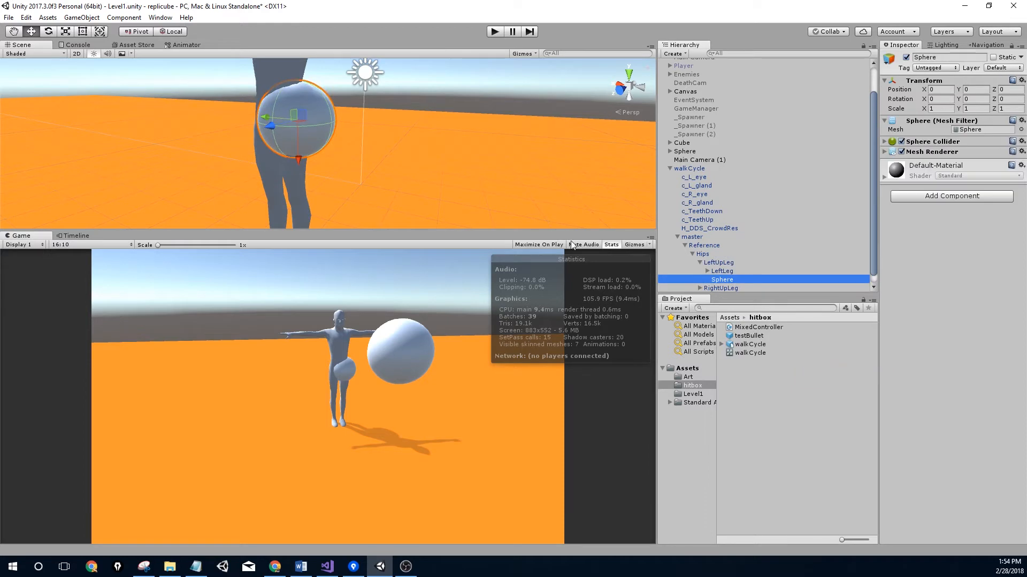
key(f)
middle_drag(374, 158, 390, 161)
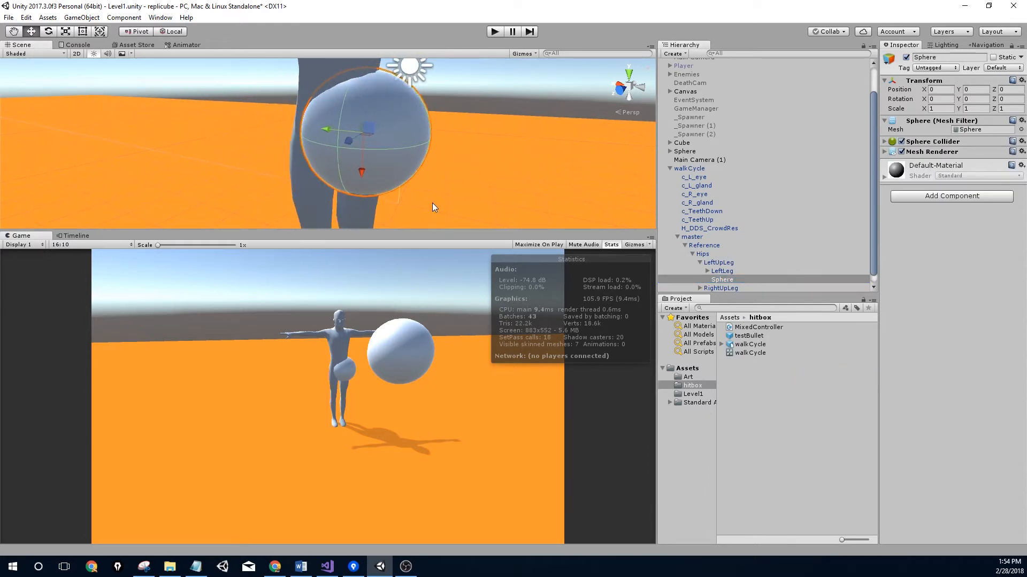
key(Delete)
click(679, 265)
Add a Capsule as a child of LeftUpLeg and set its Rotation Z to 90
right_click(712, 262)
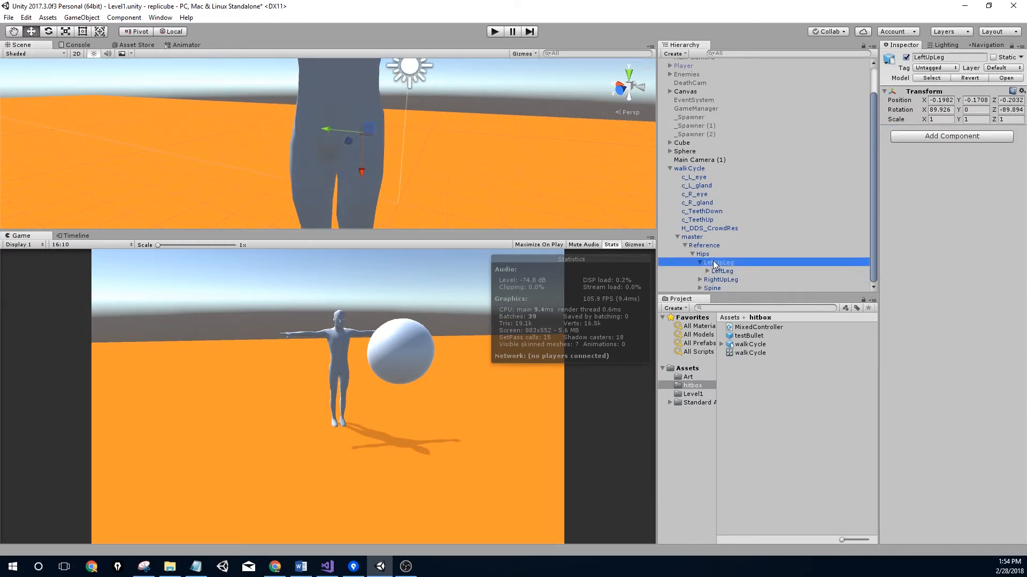
mouse_move(791, 363)
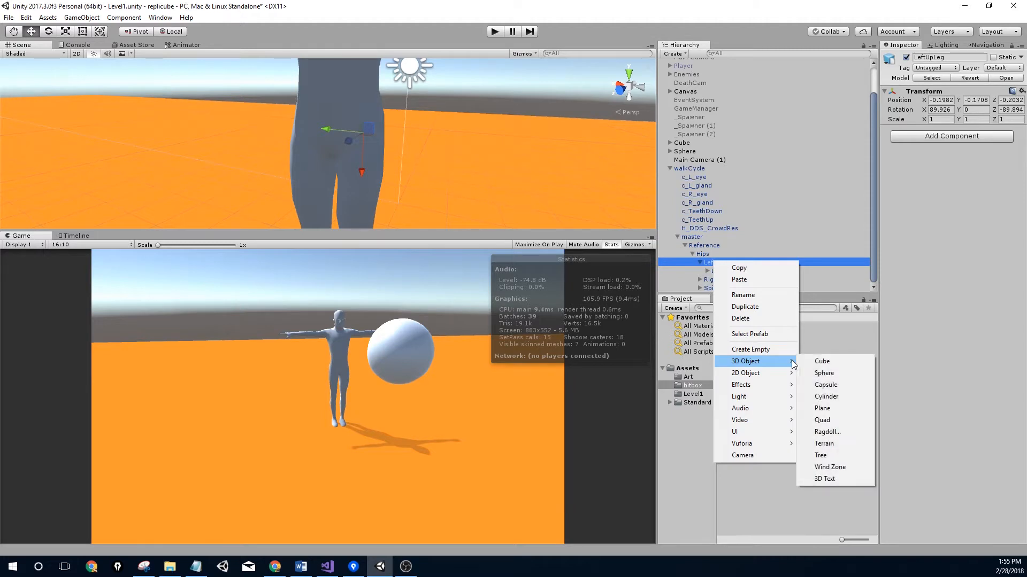
click(828, 385)
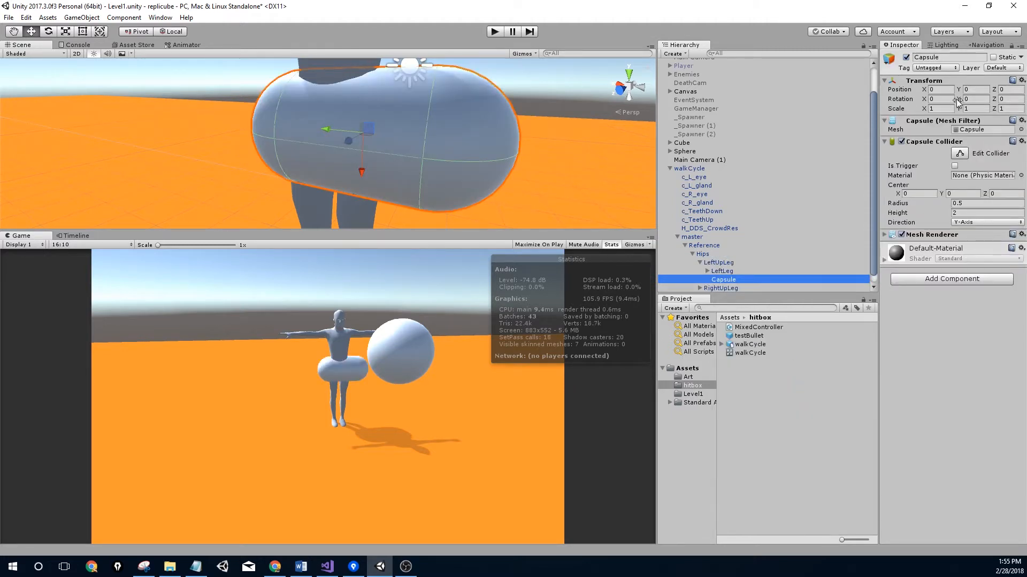
drag(1000, 103, 993, 145)
text(90)
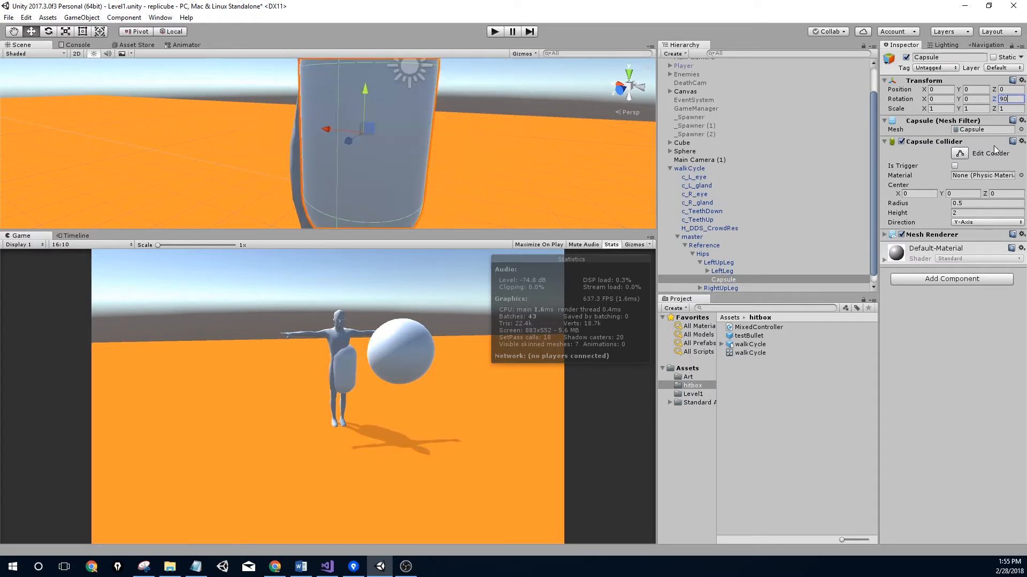
Scale the capsule down to about 0.554 so it fits around the thigh
scroll(259, 127, down, 4)
middle_drag(271, 132, 281, 141)
key(r)
drag(357, 148, 359, 173)
scroll(358, 162, up, 6)
middle_drag(358, 163, 425, 119)
drag(425, 117, 428, 110)
key(e)
mouse_move(432, 106)
middle_down()
mouse_move(432, 149)
mouse_move(443, 116)
middle_up()
key(w)
Create a new material named 'hit' in the hitbox folder
right_click(769, 409)
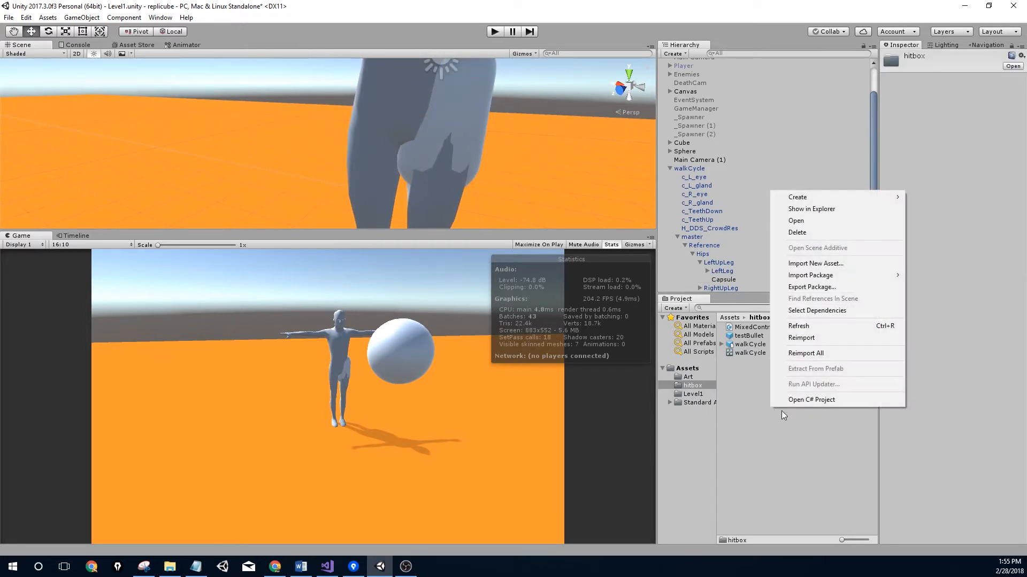
mouse_move(881, 279)
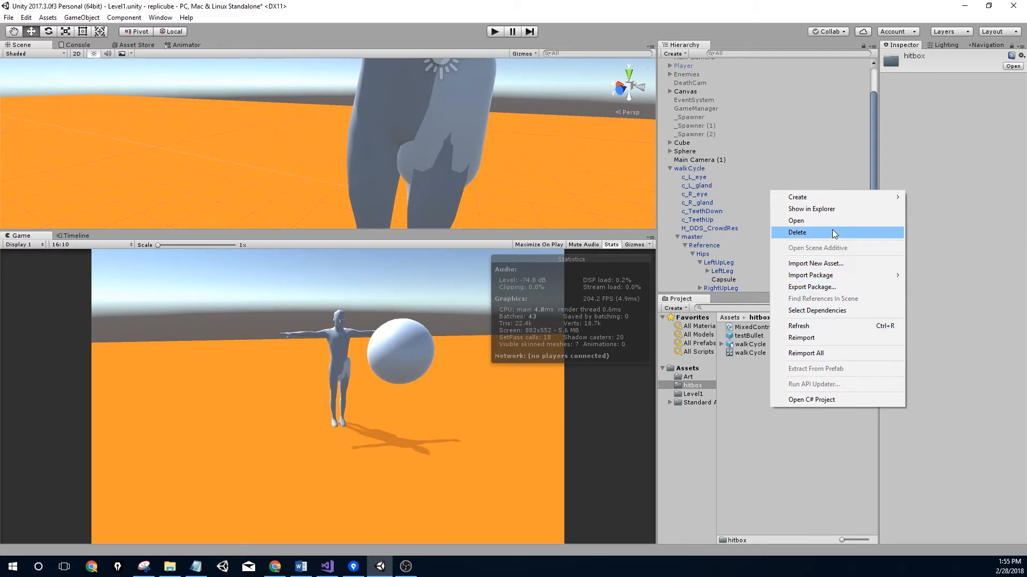
mouse_move(838, 201)
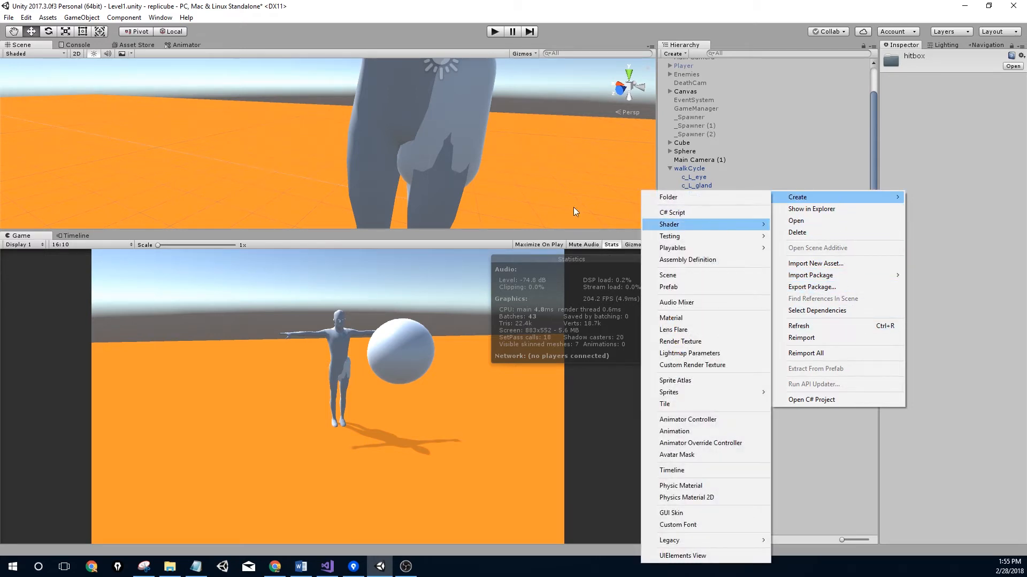
click(459, 137)
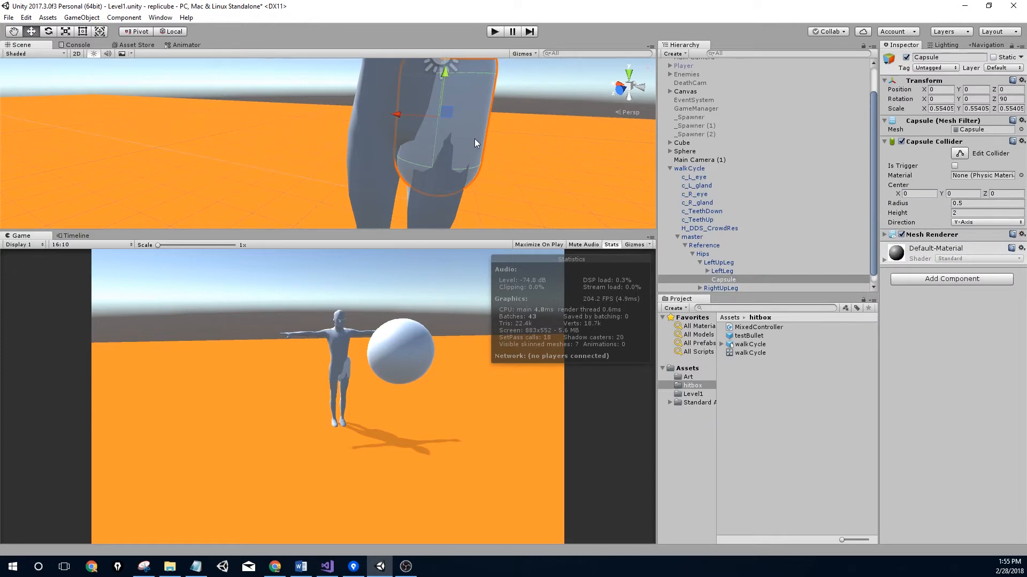
click(795, 380)
right_click(794, 380)
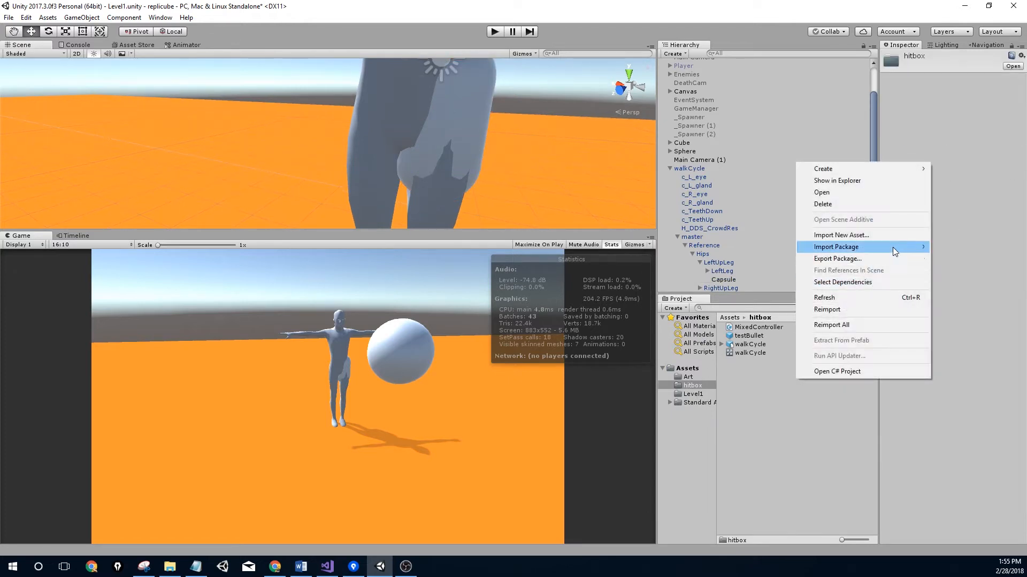
mouse_move(890, 168)
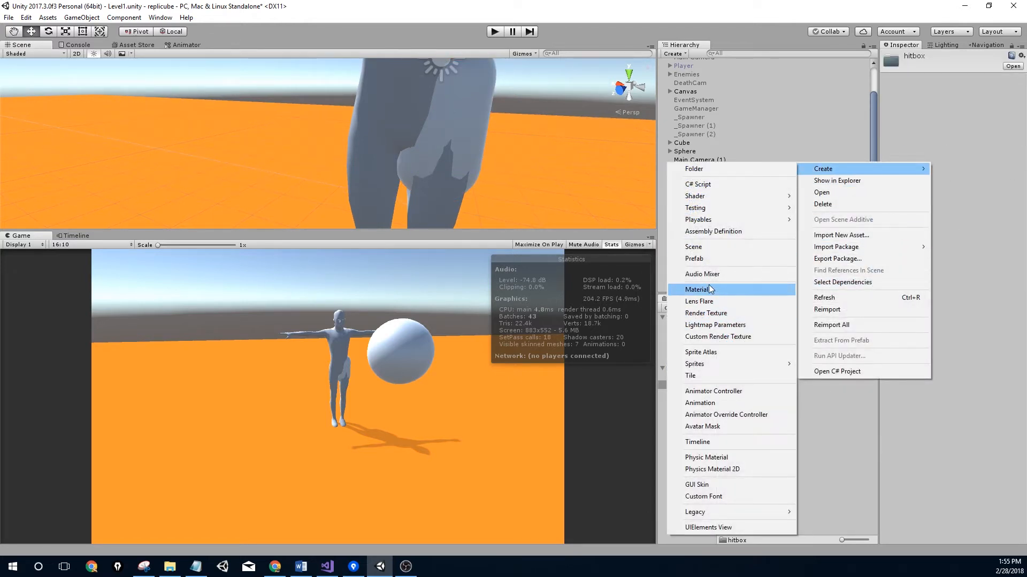
click(706, 288)
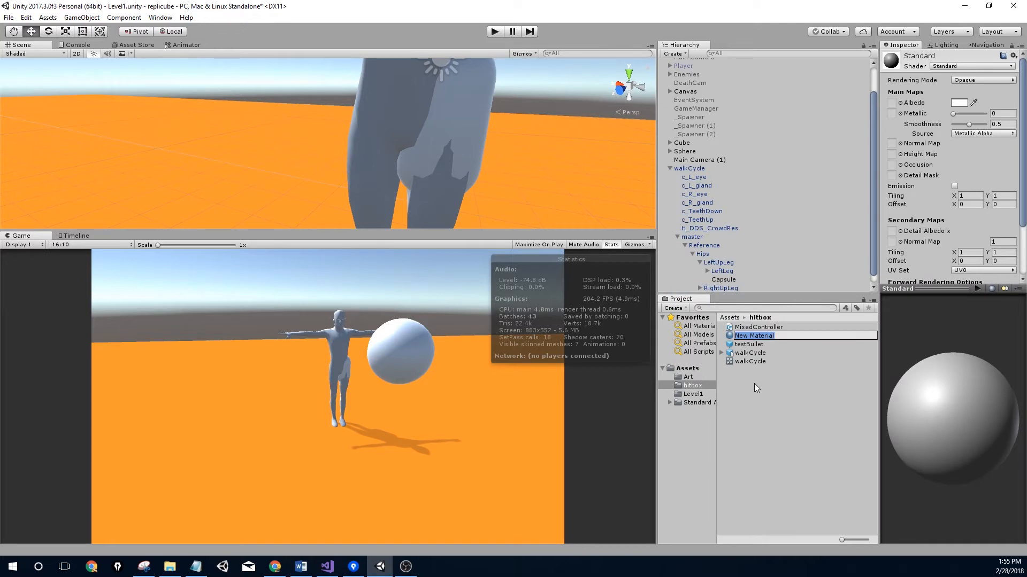
text(hit)
key(Return)
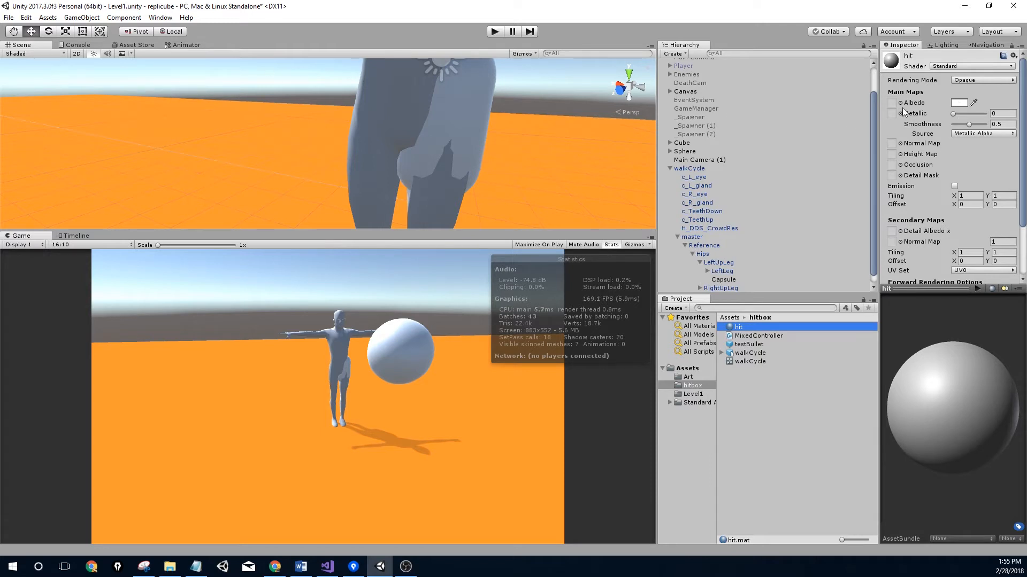
Give the hit material a red albedo with reduced alpha and Fade rendering mode
click(960, 103)
mouse_move(502, 124)
mouse_down()
mouse_move(534, 129)
mouse_move(514, 127)
mouse_up()
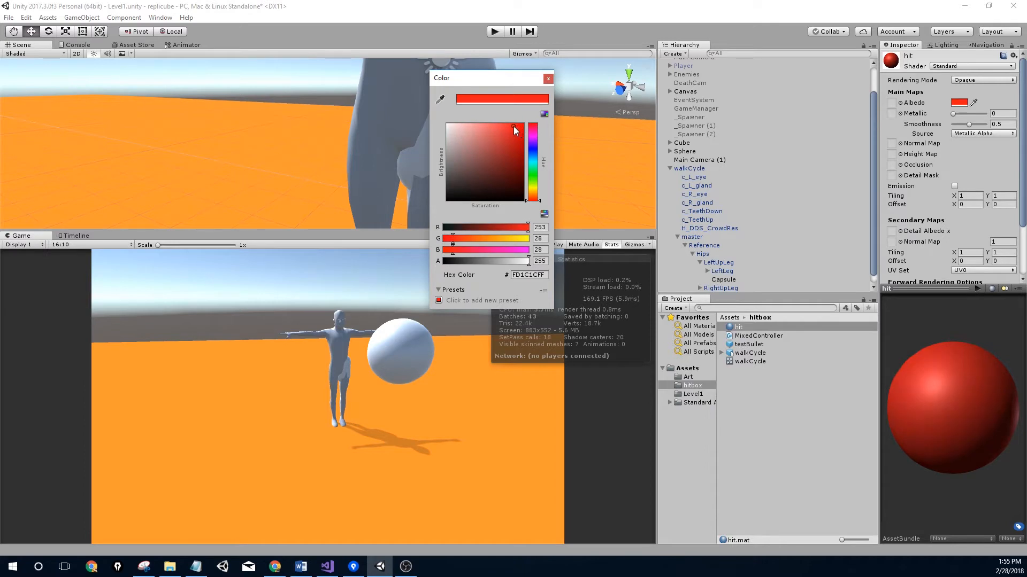
drag(483, 262, 473, 263)
click(548, 79)
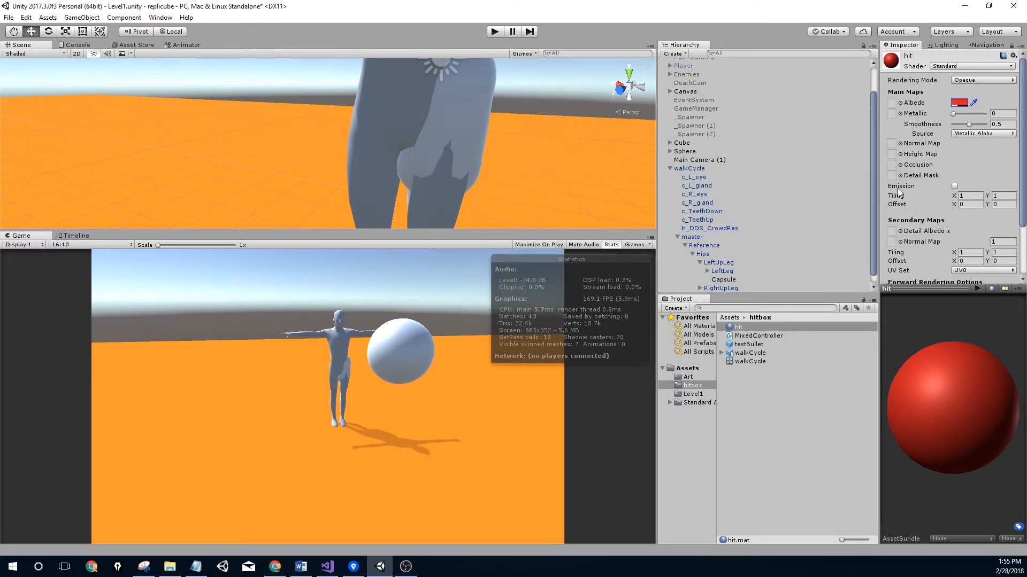
click(965, 79)
click(979, 118)
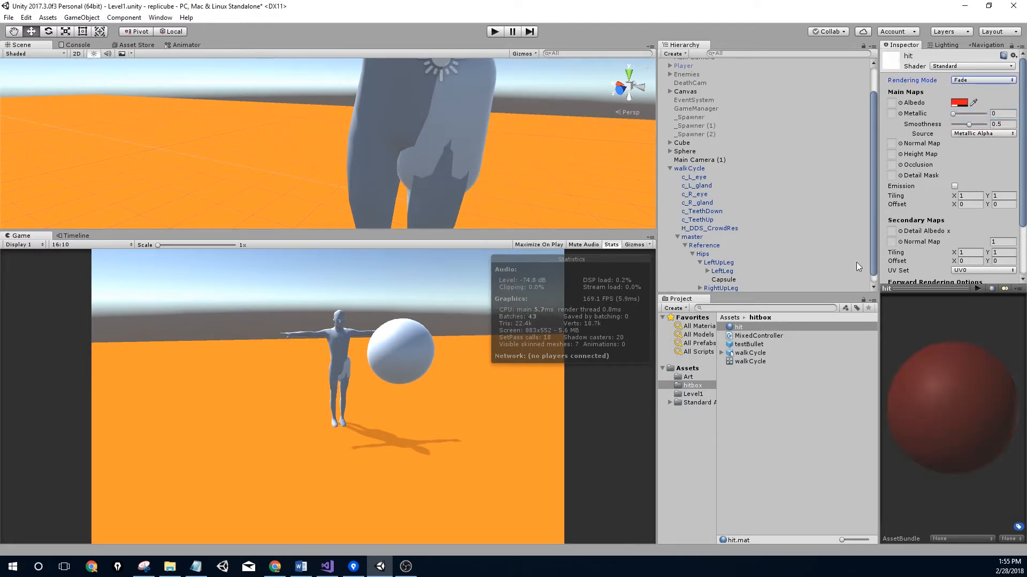
Apply the hit material to the leg Capsule and raise its alpha to 138
click(473, 123)
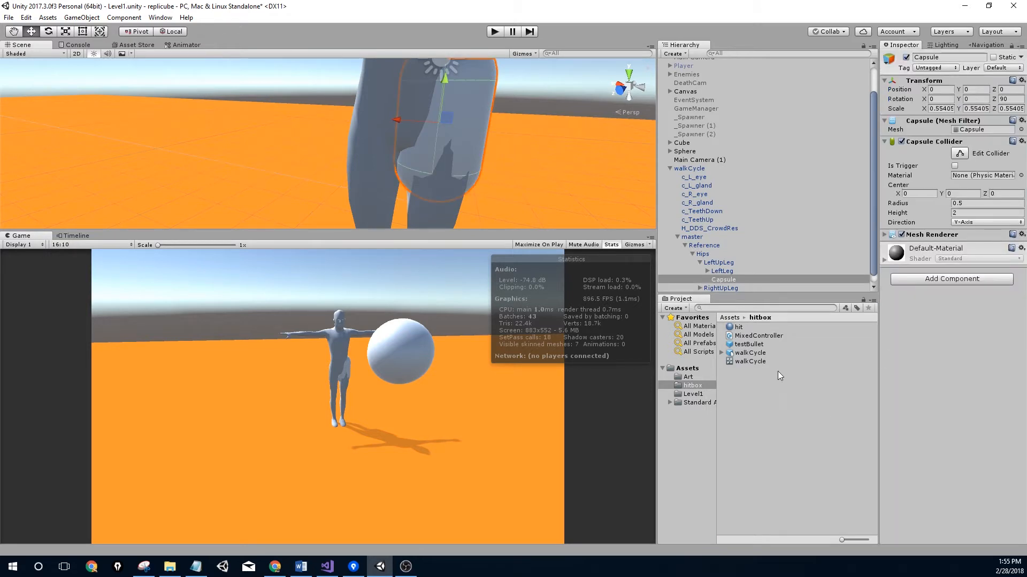
drag(739, 327, 968, 383)
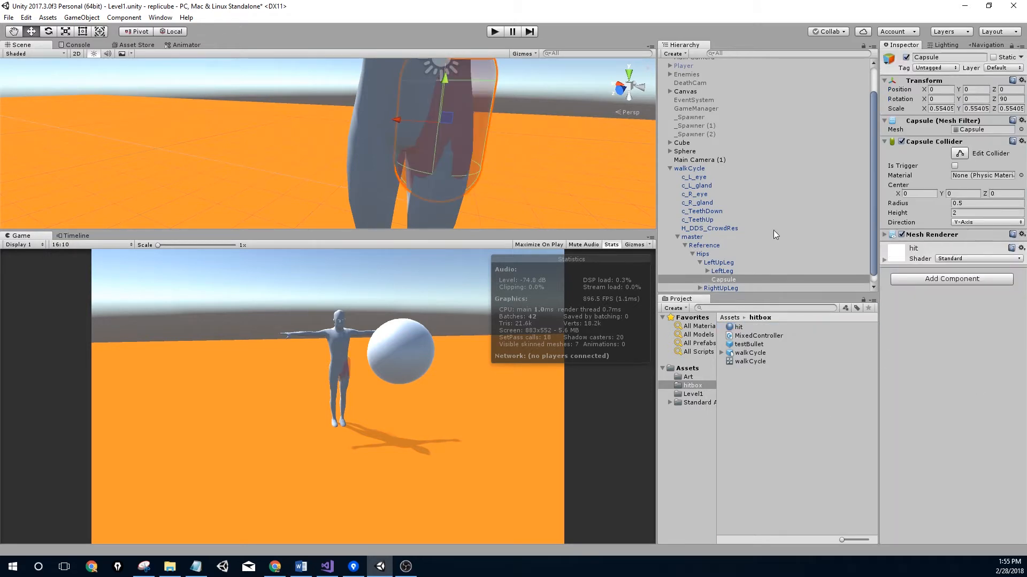
scroll(439, 85, up, 2)
middle_drag(464, 148, 392, 163)
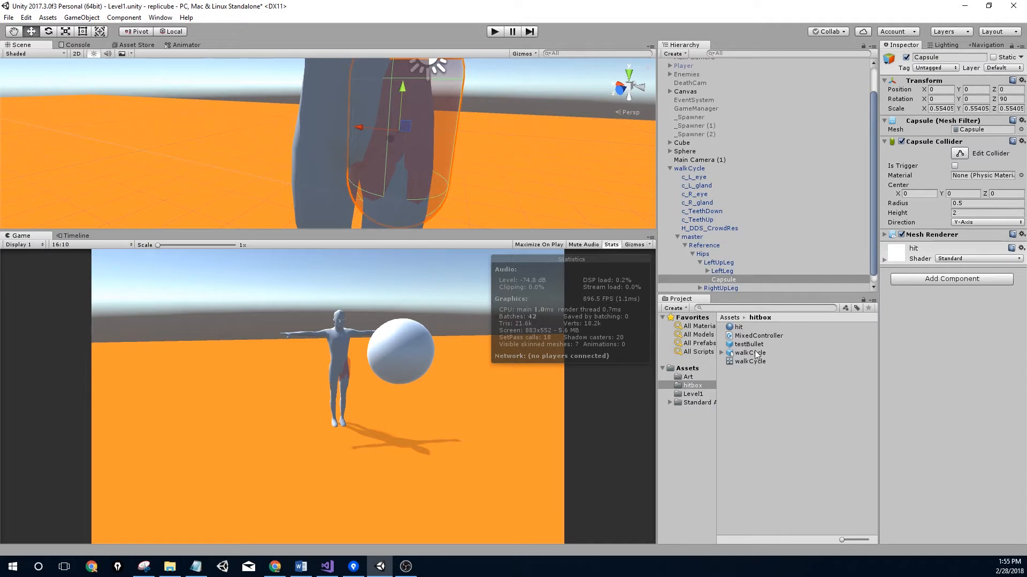
click(745, 328)
click(960, 103)
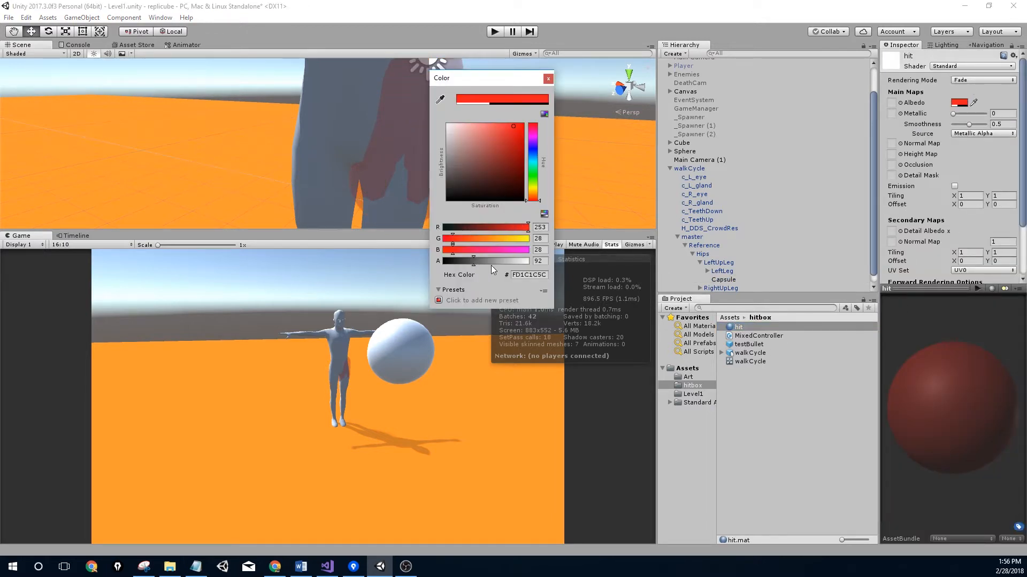
mouse_move(495, 264)
mouse_down()
mouse_move(504, 260)
mouse_move(490, 261)
mouse_up()
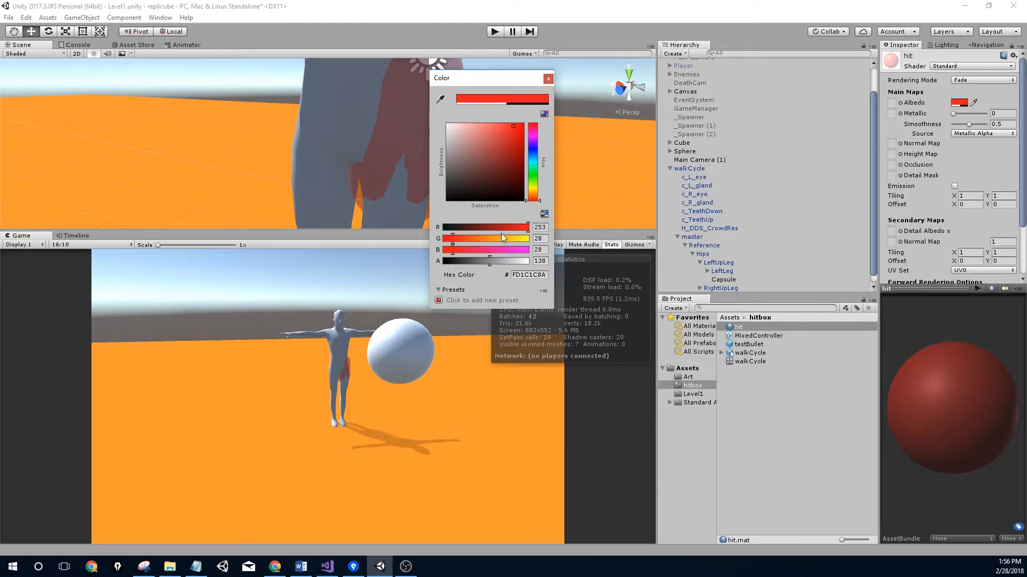
click(548, 79)
Slide the capsule to centre it on the thigh and shrink it slightly
click(398, 163)
middle_drag(377, 155, 384, 166)
drag(360, 90, 344, 107)
drag(335, 160, 347, 137)
middle_drag(348, 137, 451, 130)
key(r)
mouse_move(451, 130)
mouse_down()
mouse_move(444, 145)
mouse_move(448, 136)
mouse_up()
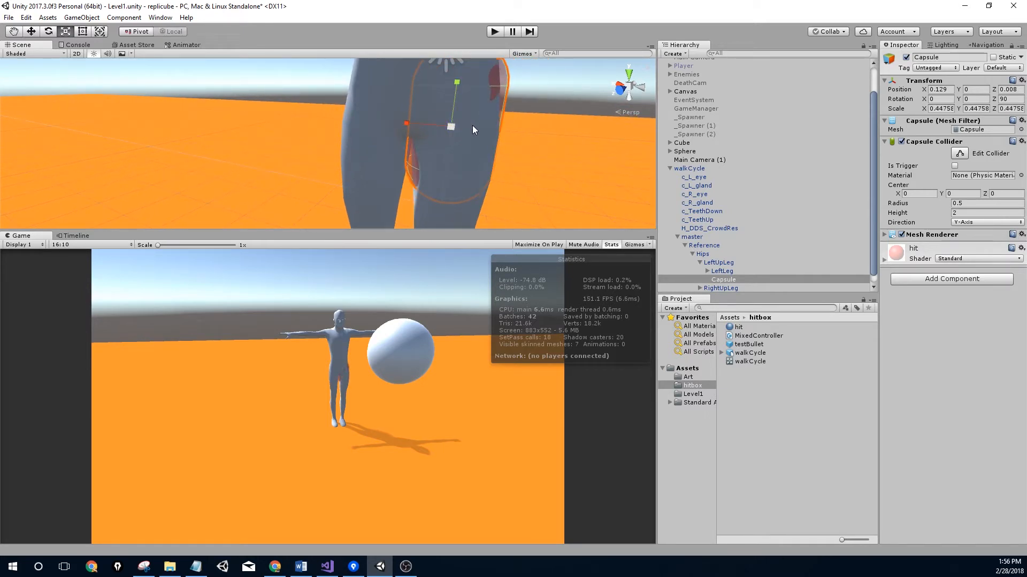
middle_drag(471, 130, 360, 184)
key(w)
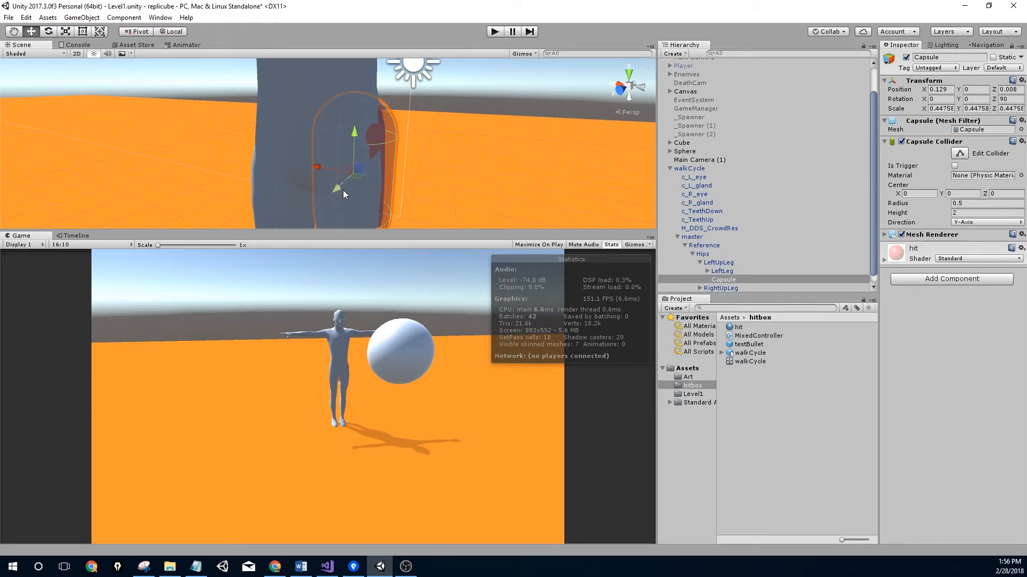
drag(340, 190, 339, 172)
Shift the capsule outward and forward so it covers the thigh from all sides
mouse_move(348, 144)
middle_down()
mouse_move(287, 95)
mouse_move(331, 136)
middle_up()
drag(320, 92, 313, 105)
middle_drag(314, 105, 493, 150)
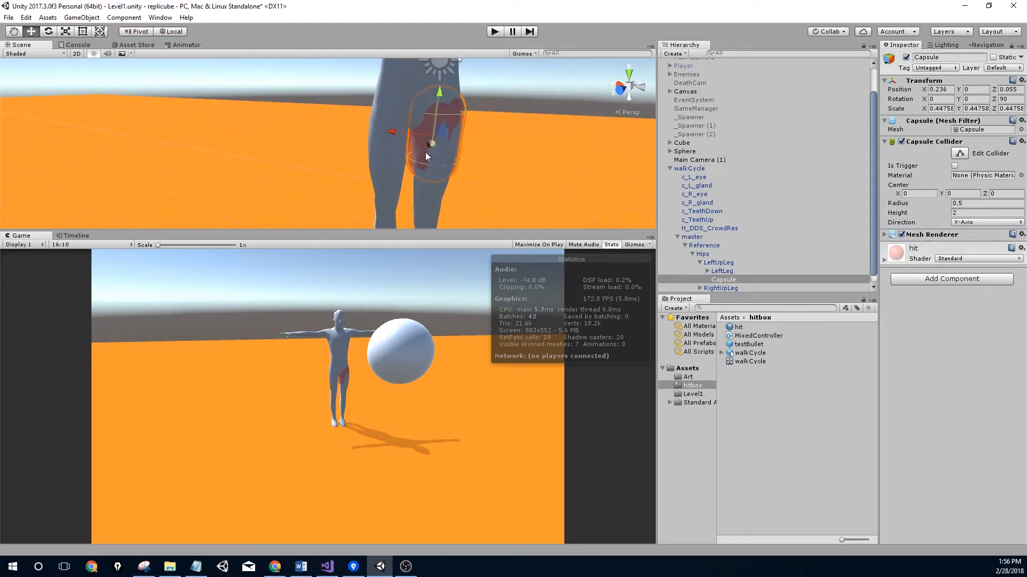
drag(430, 147, 433, 147)
right_drag(434, 148, 383, 137)
middle_drag(554, 111, 167, 107)
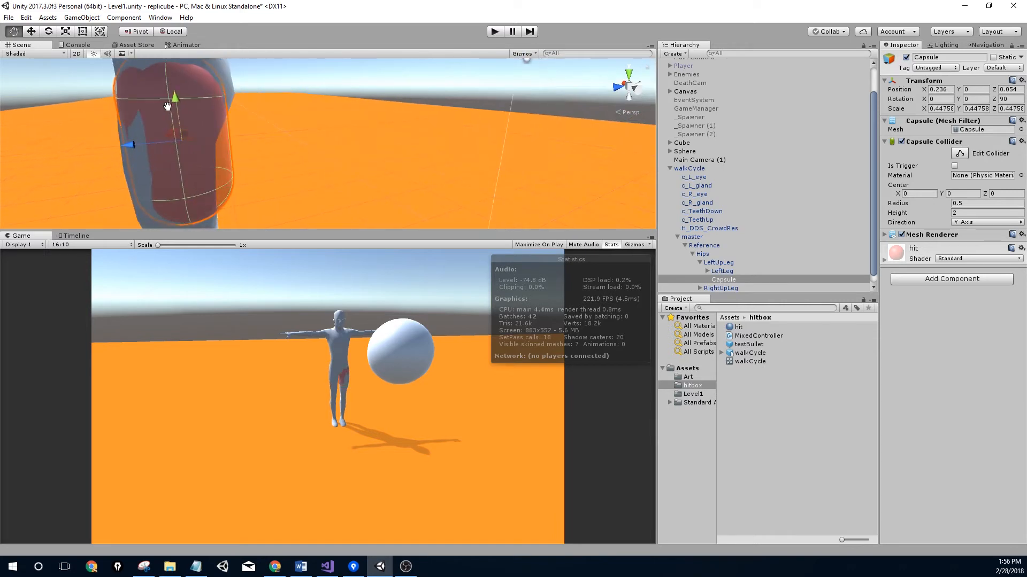
right_drag(168, 106, 123, 109)
middle_drag(187, 111, 194, 140)
drag(213, 169, 209, 170)
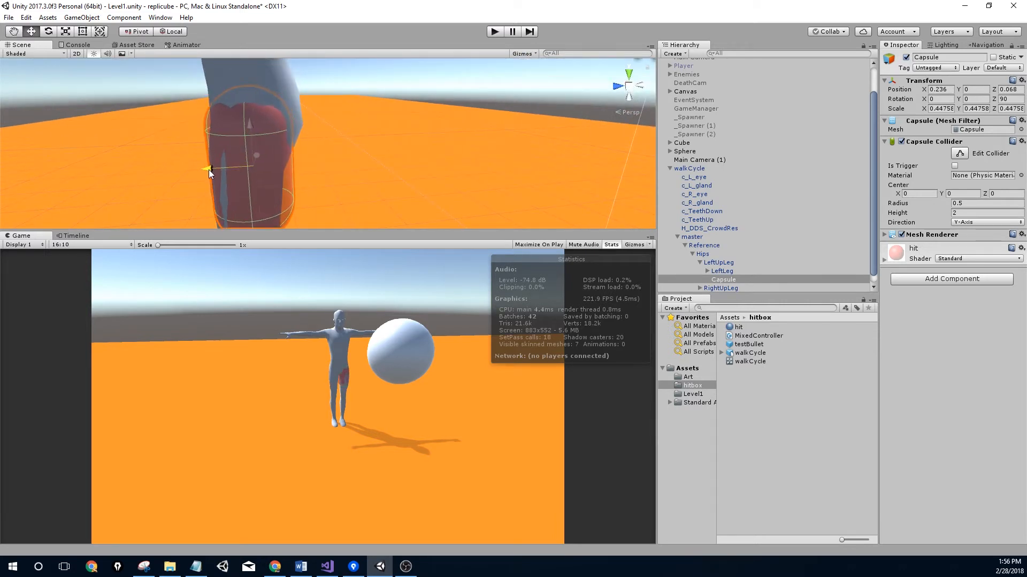
middle_drag(230, 158, 419, 156)
Rescale the capsule to about 0.448/0.415/0.474 to match the thigh's depth and length
key(r)
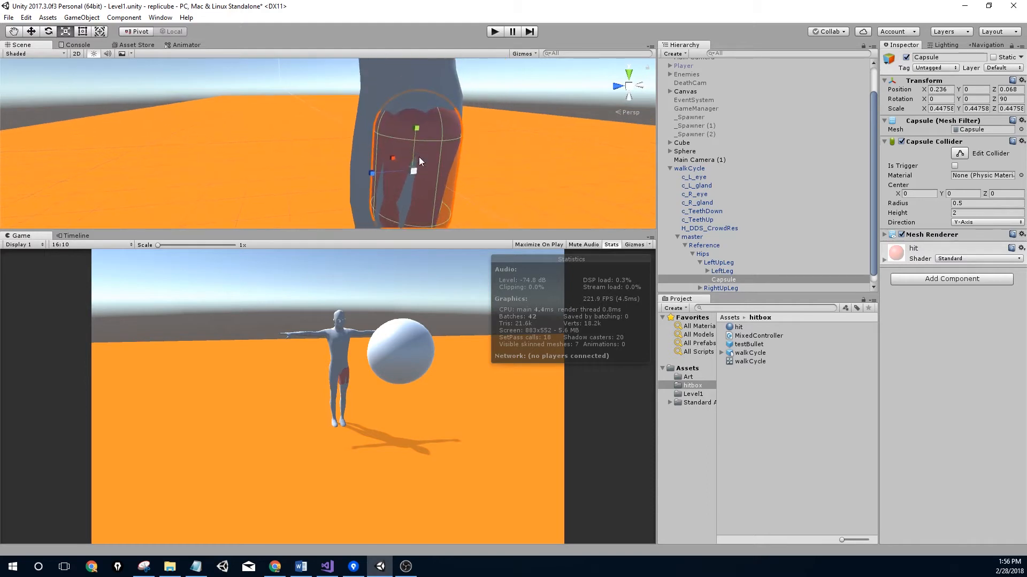
middle_drag(324, 102, 283, 145)
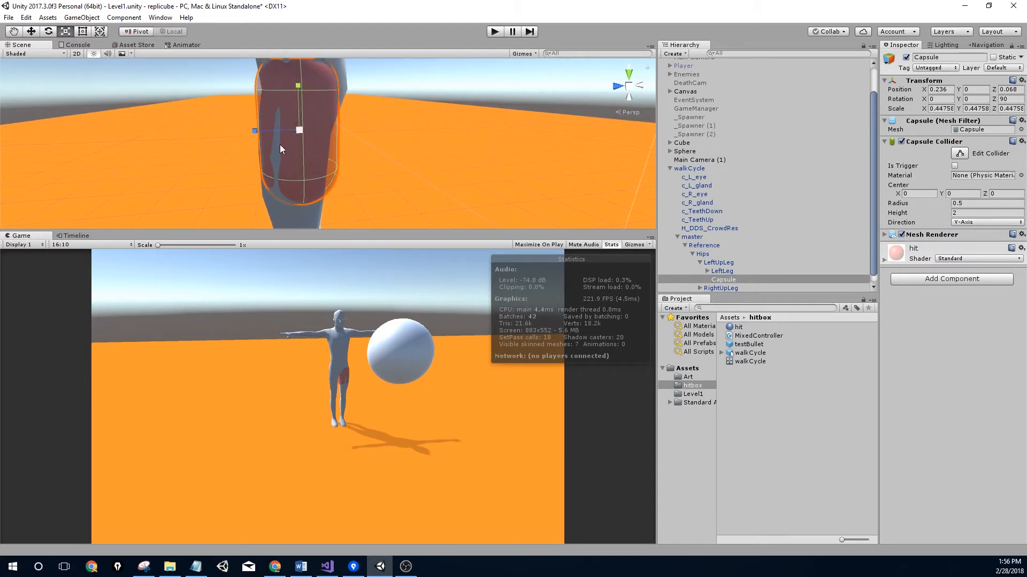
drag(254, 129, 252, 132)
drag(298, 86, 631, 102)
middle_drag(535, 118, 313, 201)
scroll(478, 132, up, 6)
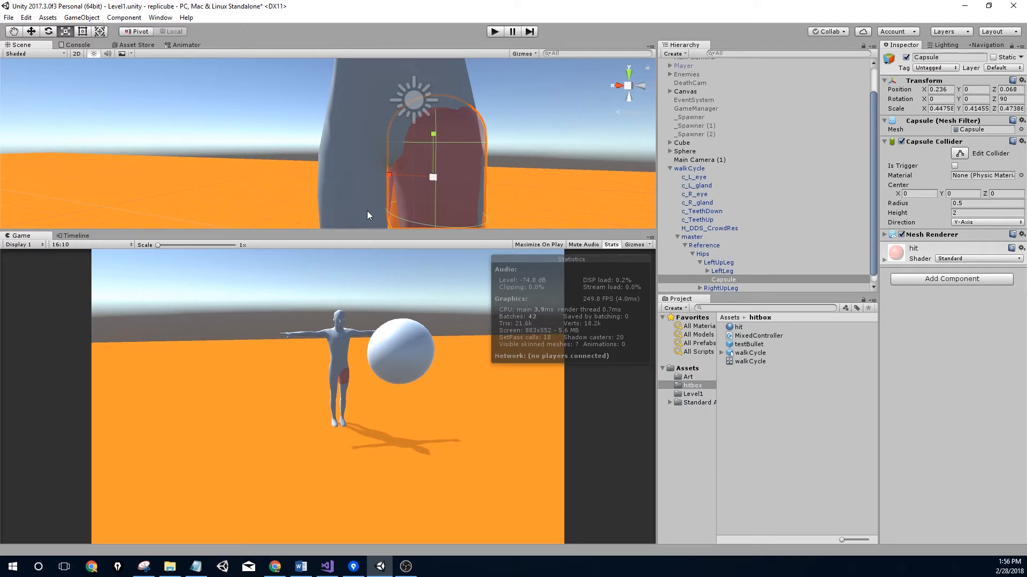
middle_drag(397, 179, 372, 168)
Try resizing the thigh capsule's collider, then undo the resize and leave collider editing
click(963, 152)
alt+drag(480, 143, 374, 159)
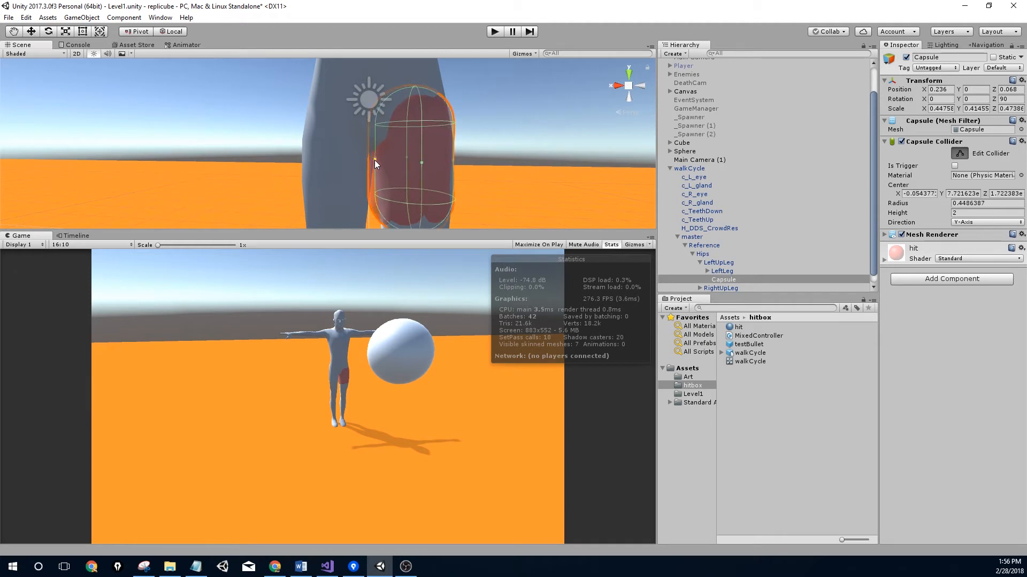
middle_drag(429, 166, 349, 178)
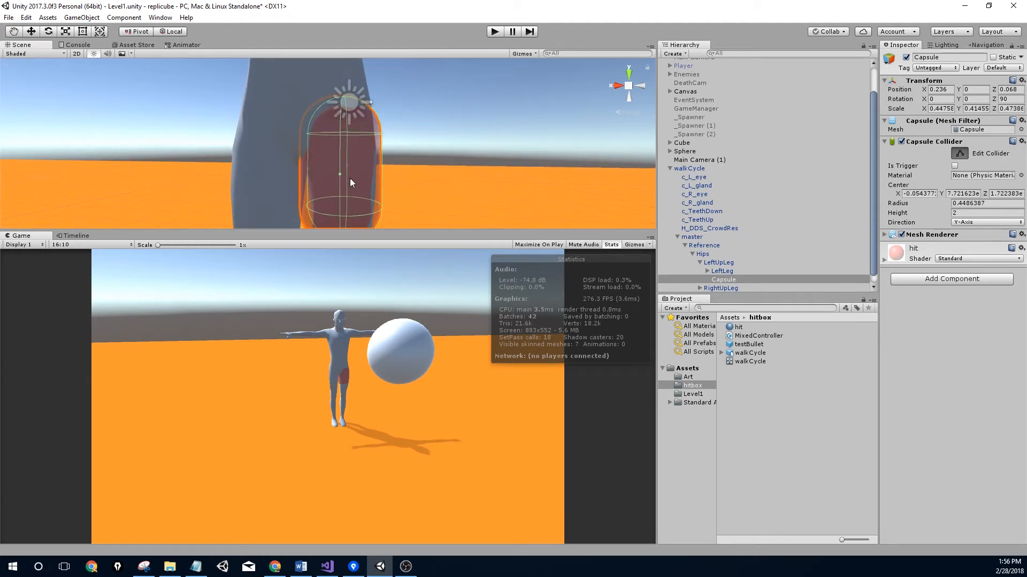
alt+drag(358, 176, 335, 199)
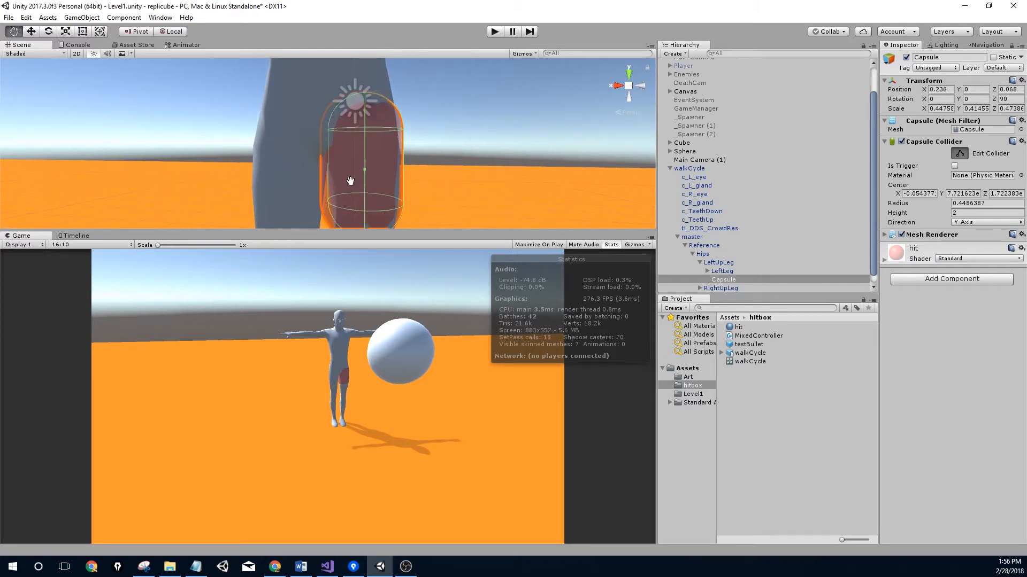
key(ctrl+z)
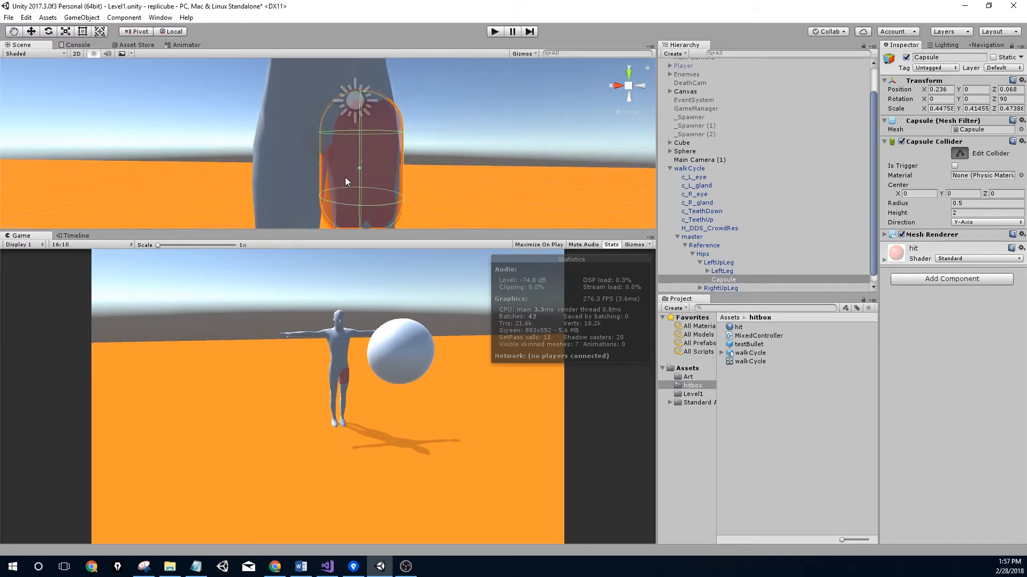
click(953, 157)
Narrow the thigh capsule to X scale 0.380 and fit its collider to radius 0.454
drag(318, 165, 325, 165)
middle_drag(357, 164, 340, 140)
click(958, 154)
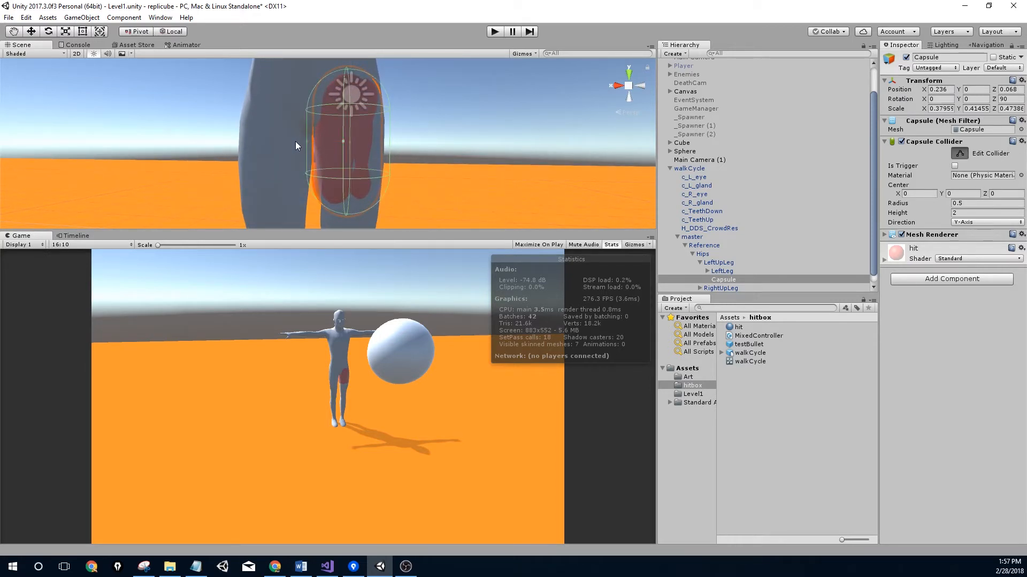
drag(309, 142, 314, 140)
click(960, 153)
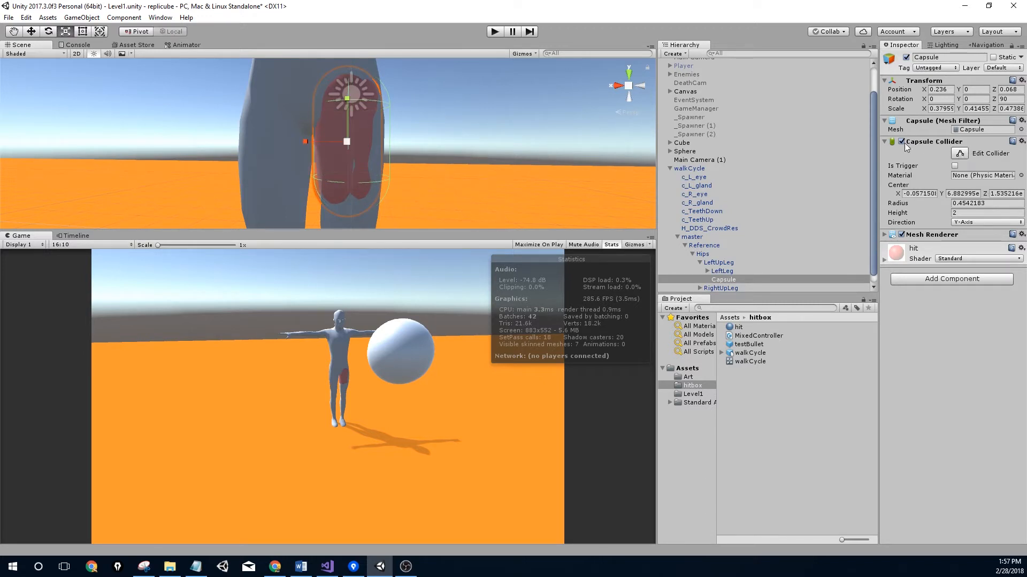
middle_drag(267, 118, 257, 171)
scroll(256, 171, down, 5)
Rename the leg Capsule to bodyHitmarker
click(942, 58)
text(bodyHitmarker)
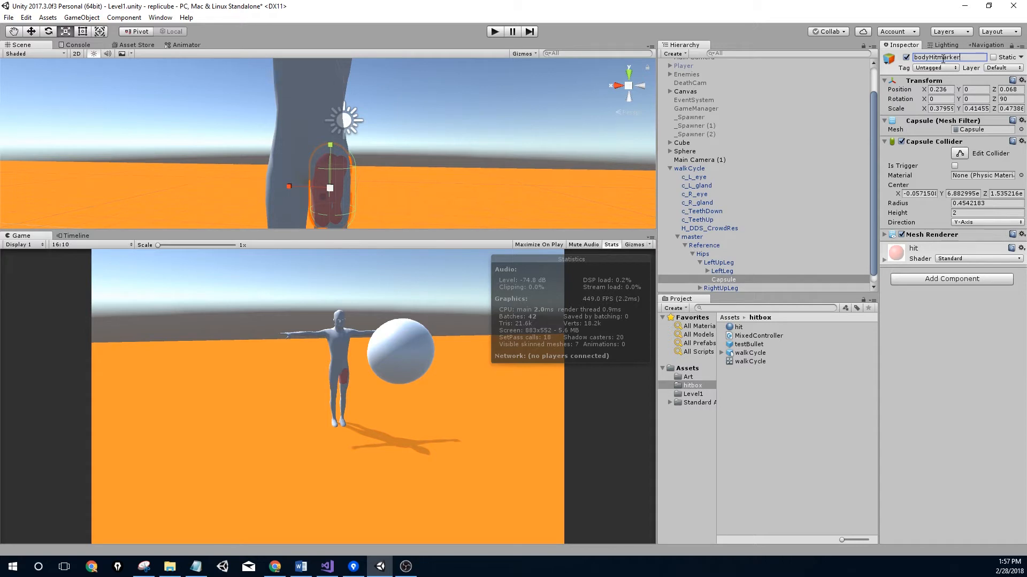
key(Return)
Save bodyHitmarker as a prefab in the hitbox folder and start Play mode
drag(730, 282, 749, 400)
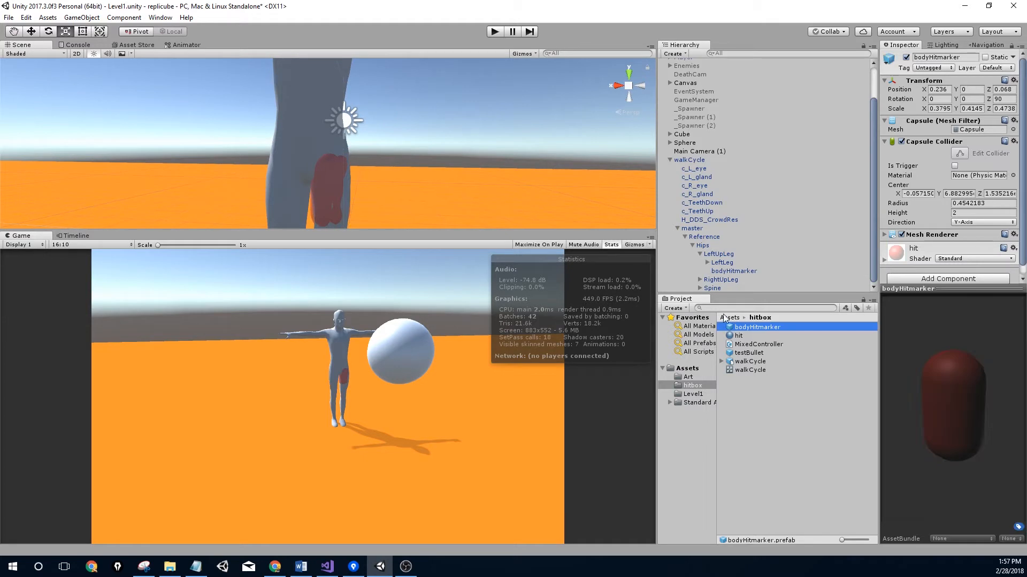
click(347, 181)
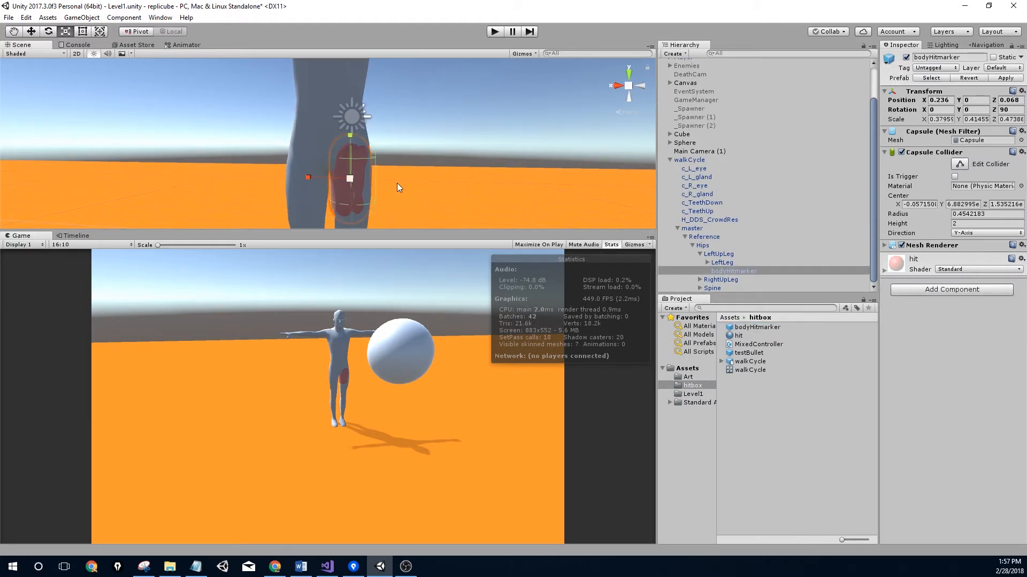
scroll(374, 190, up, 3)
click(495, 31)
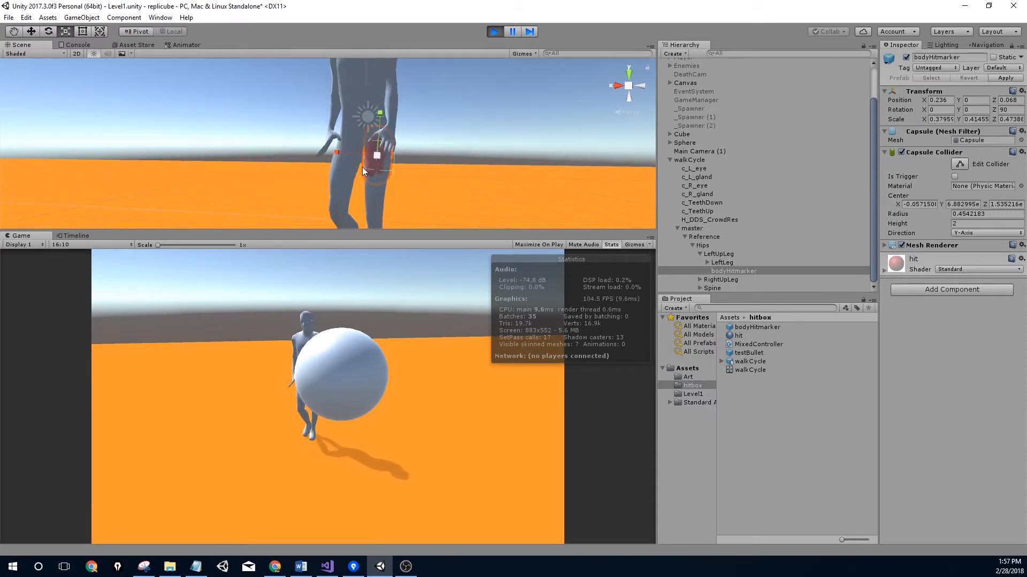
Stop Play mode after watching the capsule follow the walking character's thigh
click(494, 31)
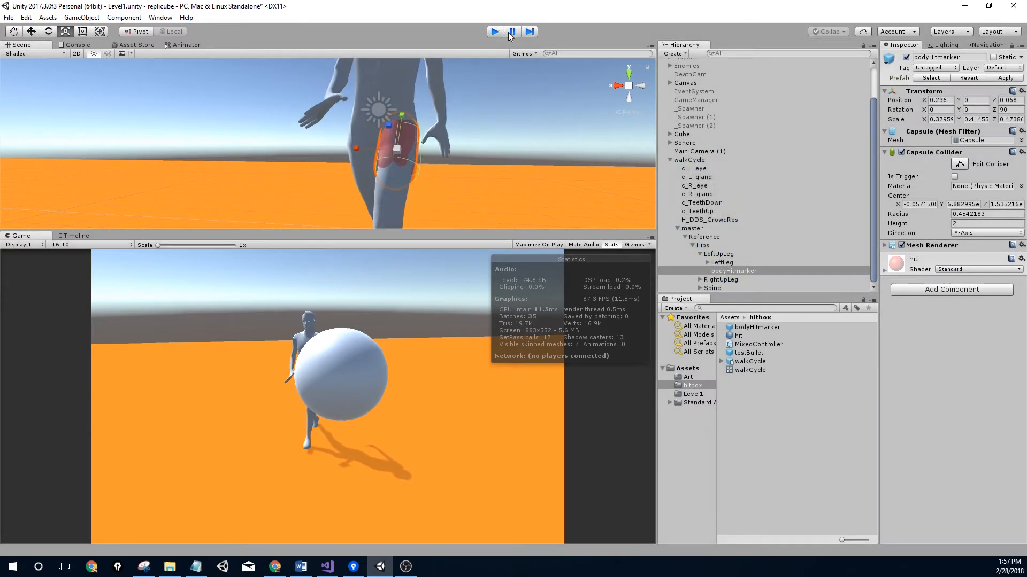
Duplicate bodyHitmarker under RightUpLeg and move the copy onto the right thigh at -0.236, 0.022, -0.082
click(730, 272)
key(ctrl+d)
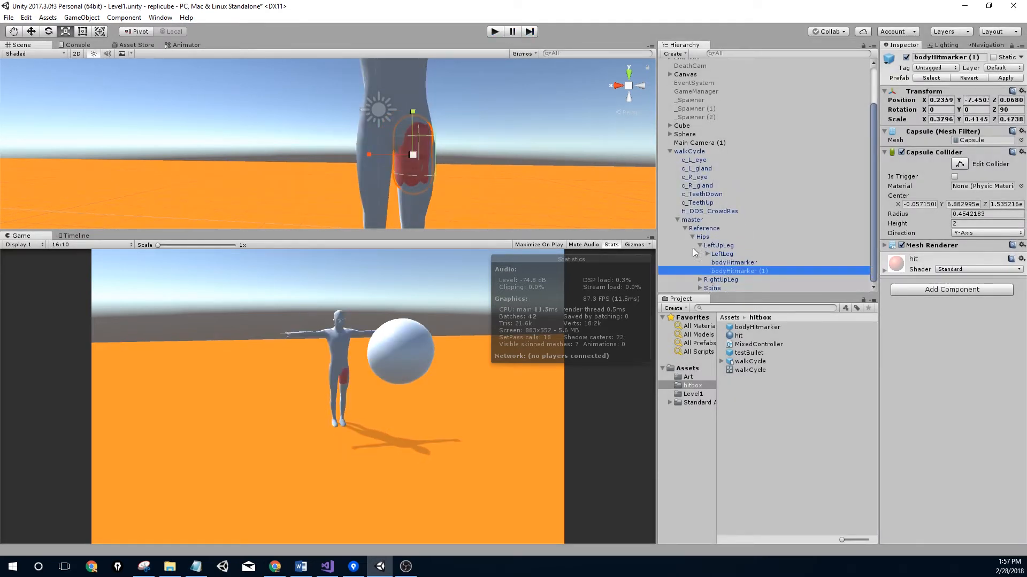
drag(731, 272, 721, 279)
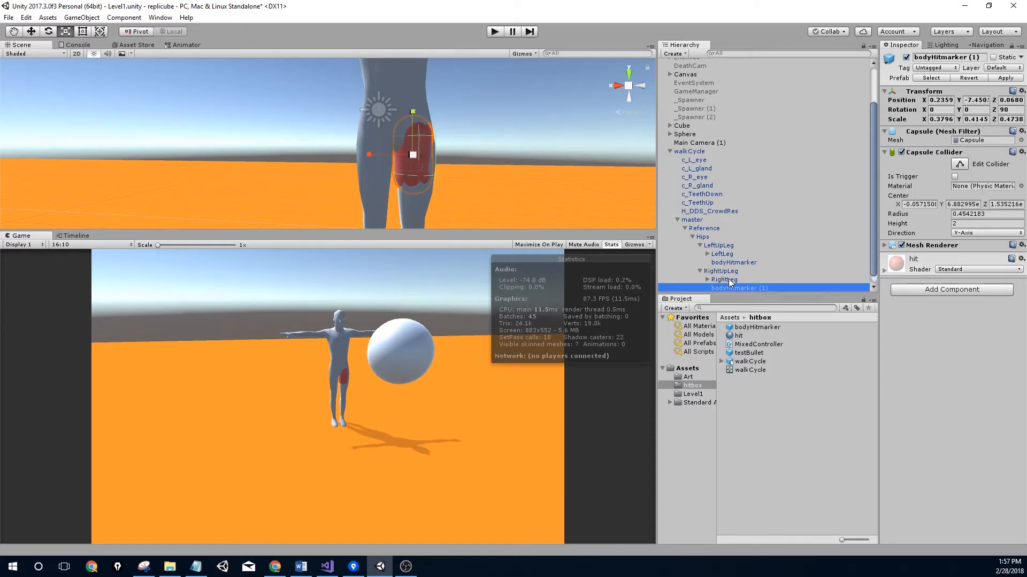
key(w)
drag(373, 158, 335, 169)
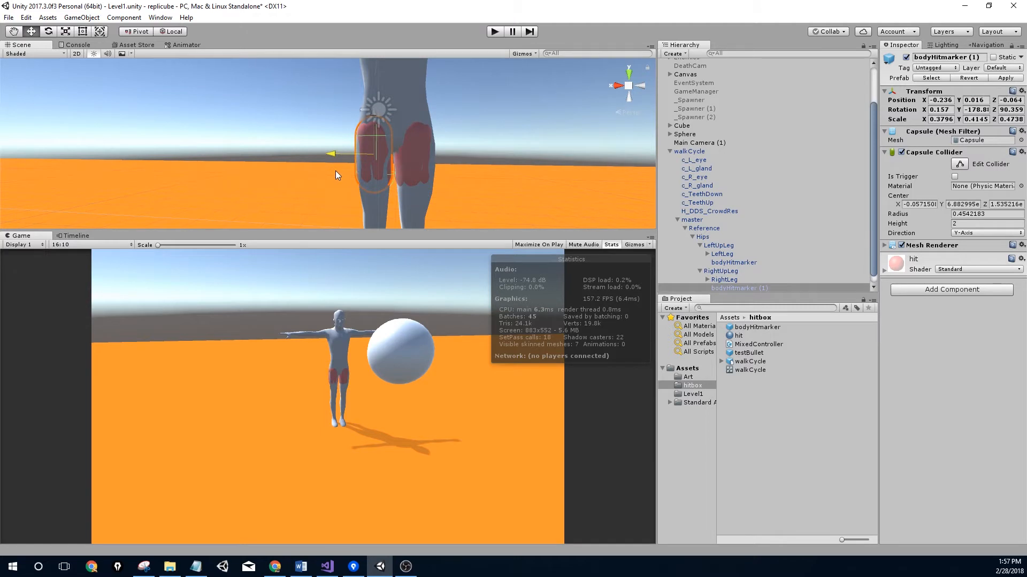
right_drag(384, 147, 519, 160)
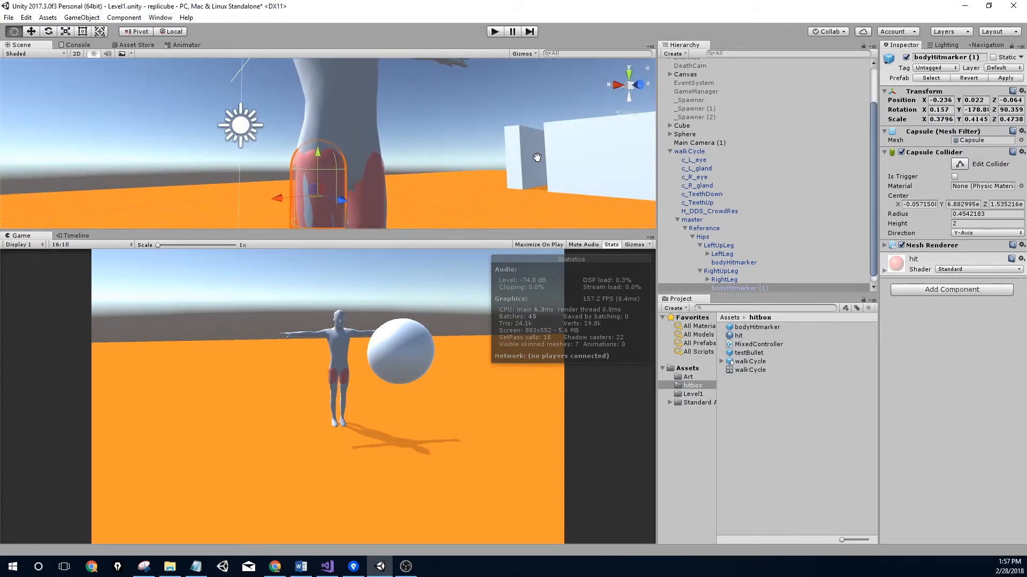
middle_drag(519, 159, 741, 104)
drag(498, 157, 499, 159)
scroll(489, 161, down, 5)
middle_drag(482, 155, 261, 143)
right_drag(261, 143, 423, 187)
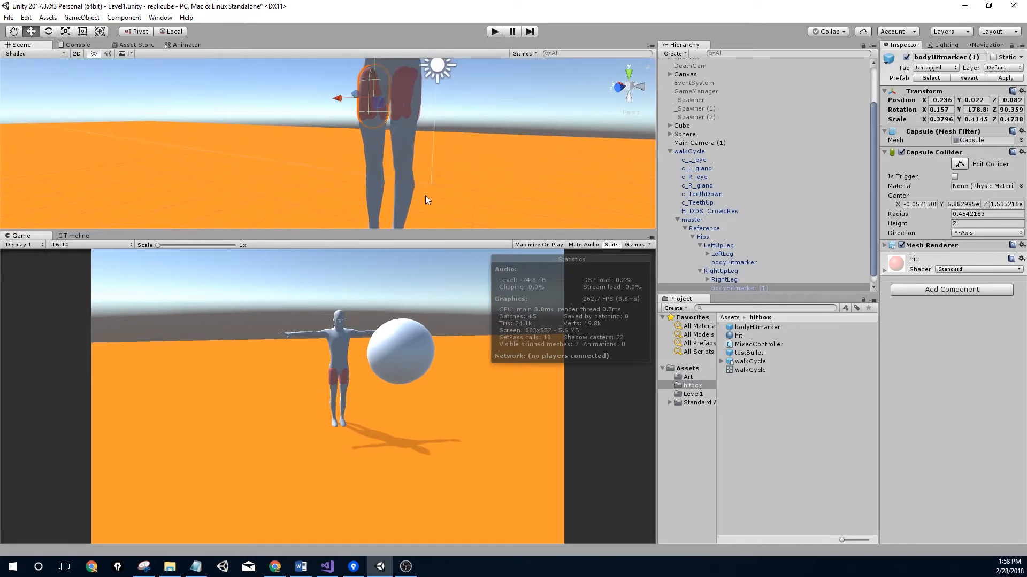
scroll(737, 280, down, 1)
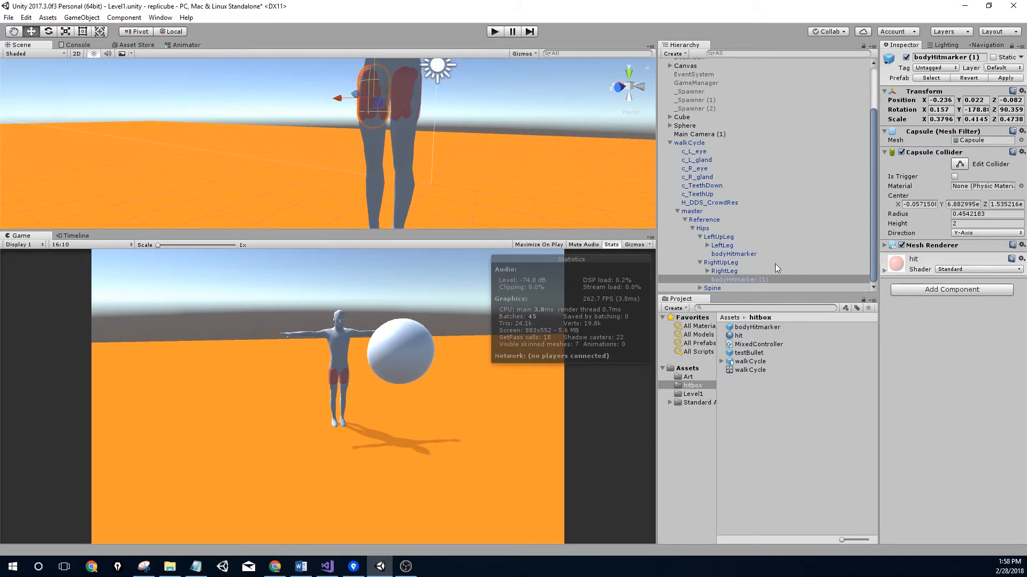
Expand the RightLeg bone in the Hierarchy and frame the right leg
click(710, 272)
click(707, 271)
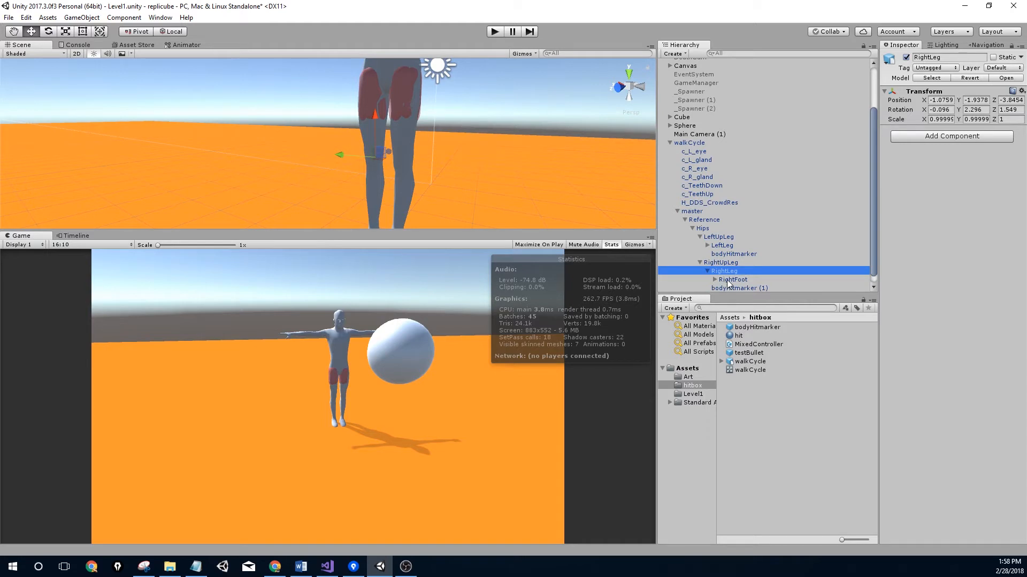
click(726, 281)
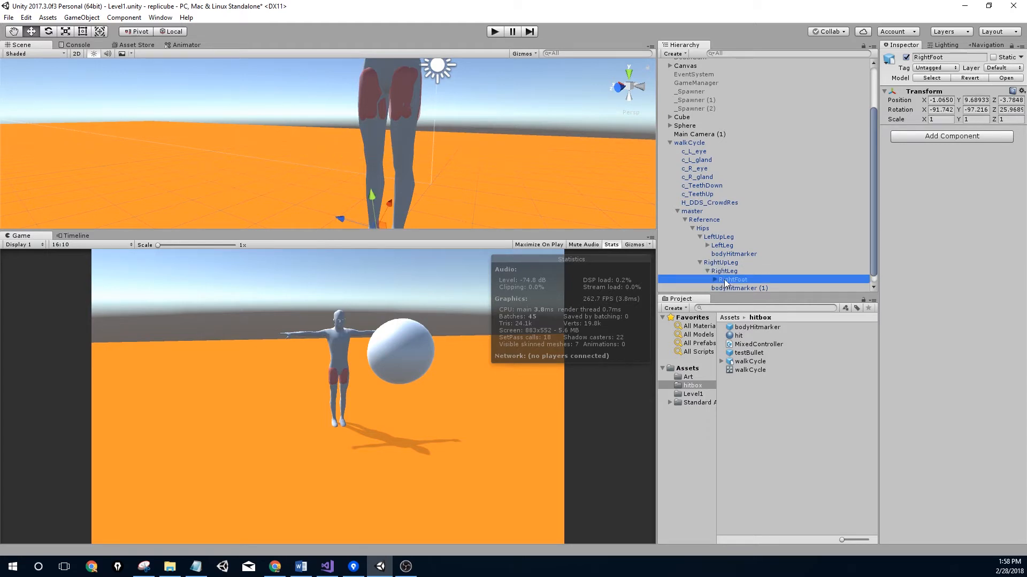
click(729, 273)
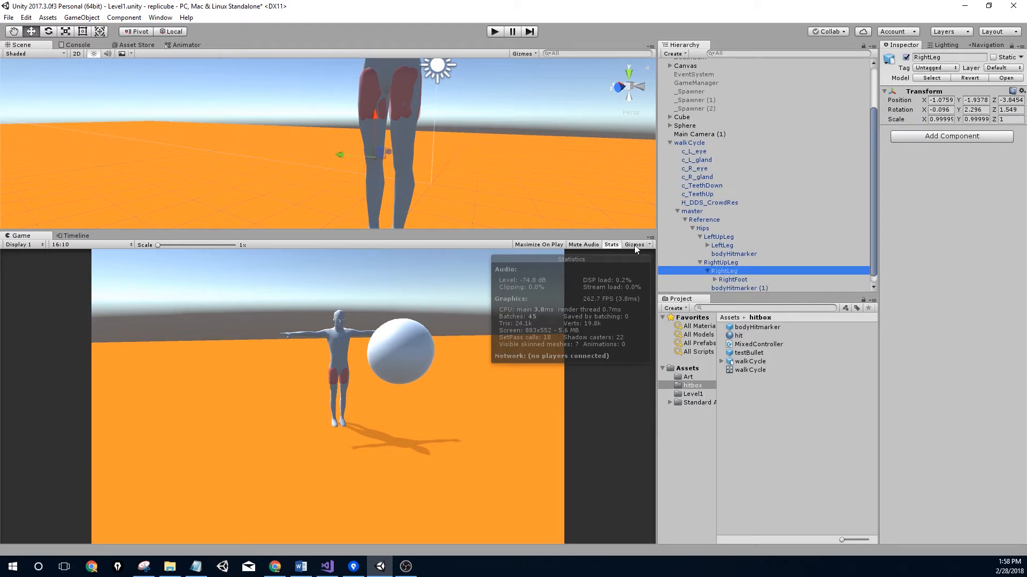
alt+drag(407, 123, 447, 102)
scroll(494, 142, up, 3)
scroll(495, 146, down, 5)
middle_drag(448, 121, 444, 129)
scroll(733, 260, down, 1)
Duplicate bodyHitmarker (1) as bodyHitmarker (2) under RightLeg and move it down onto the right shin
click(737, 278)
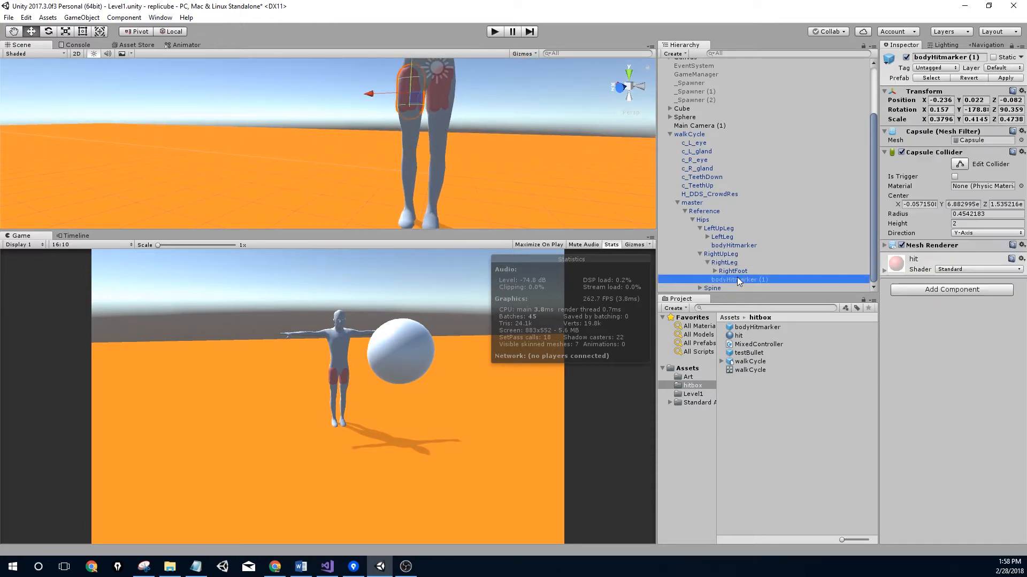
key(ctrl+d)
mouse_move(737, 287)
mouse_down()
mouse_move(739, 266)
mouse_move(735, 274)
mouse_up()
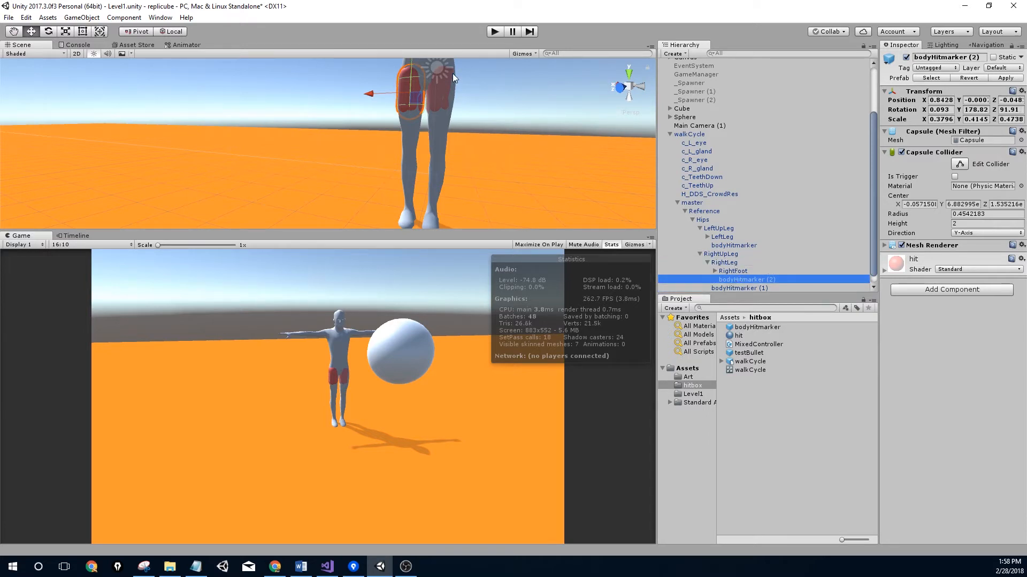
middle_drag(454, 74, 441, 107)
drag(400, 85, 385, 169)
scroll(397, 169, up, 2)
middle_drag(397, 168, 344, 114)
Stretch bodyHitmarker (2) along Y to cover the right lower leg, then run the game
key(r)
drag(373, 143, 374, 128)
alt+drag(428, 140, 567, 153)
middle_drag(580, 170, 428, 150)
scroll(442, 160, up, 4)
key(w)
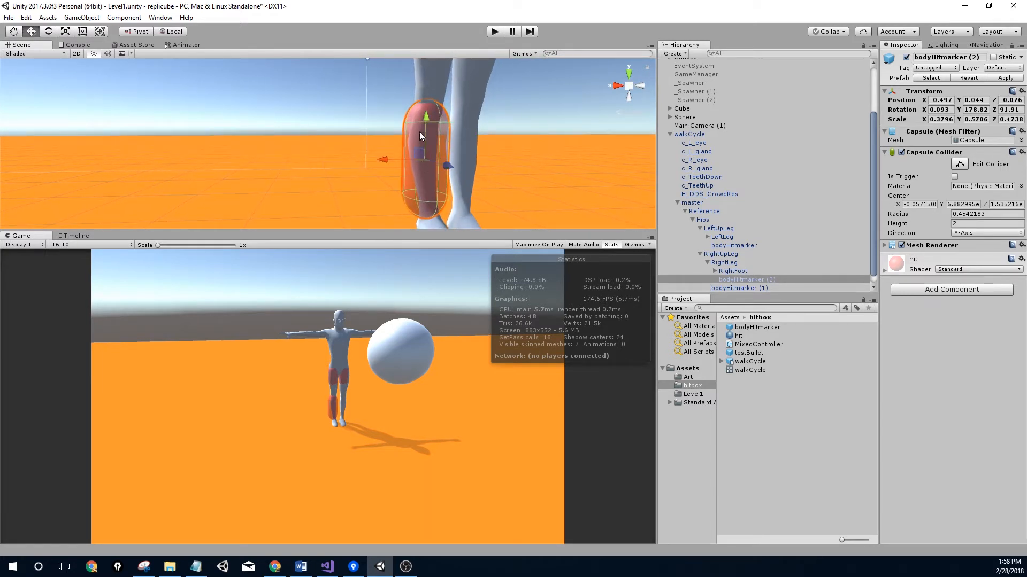
drag(428, 118, 432, 104)
middle_drag(446, 98, 227, 157)
click(496, 31)
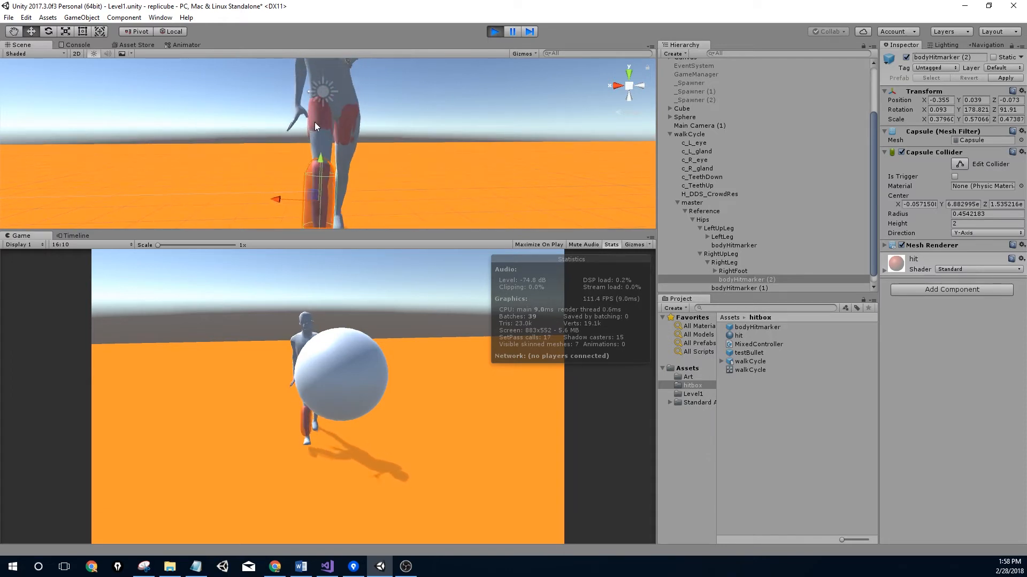
Stop the test, then duplicate bodyHitmarker (2) as bodyHitmarker (3) under LeftLeg on the left shin
click(498, 33)
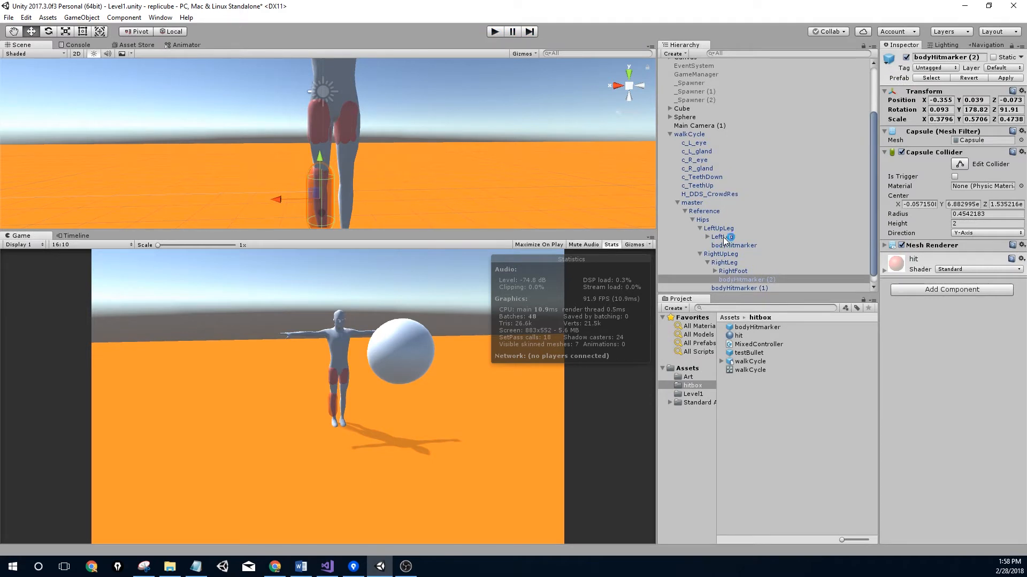
click(743, 280)
key(ctrl+d)
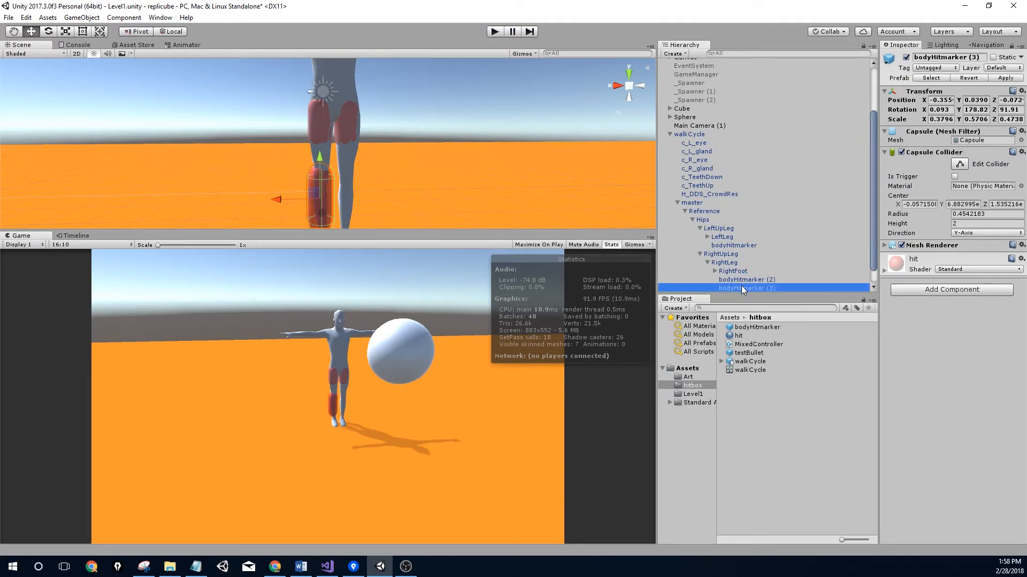
drag(742, 288, 731, 241)
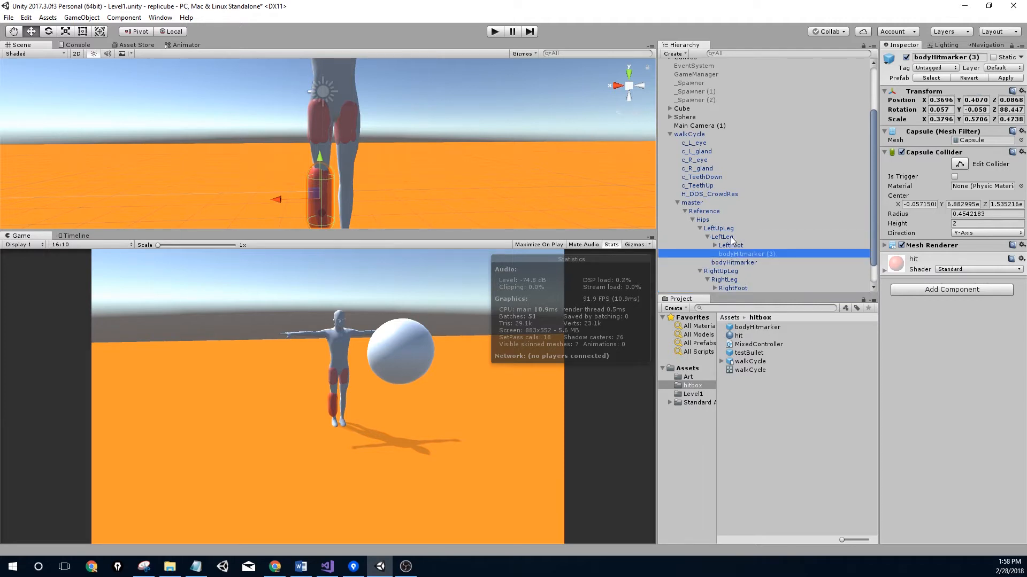
drag(277, 202, 300, 195)
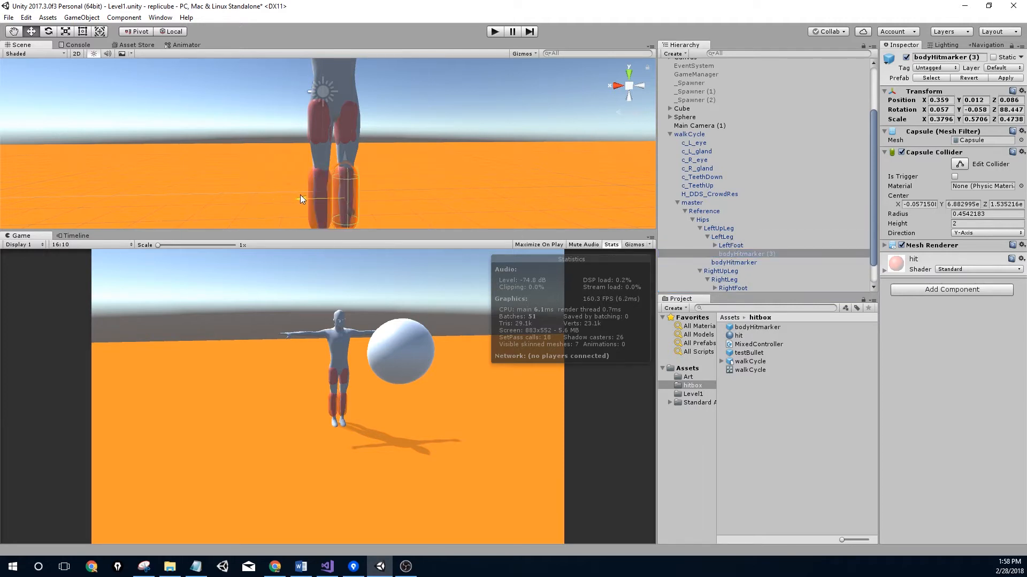
key(f)
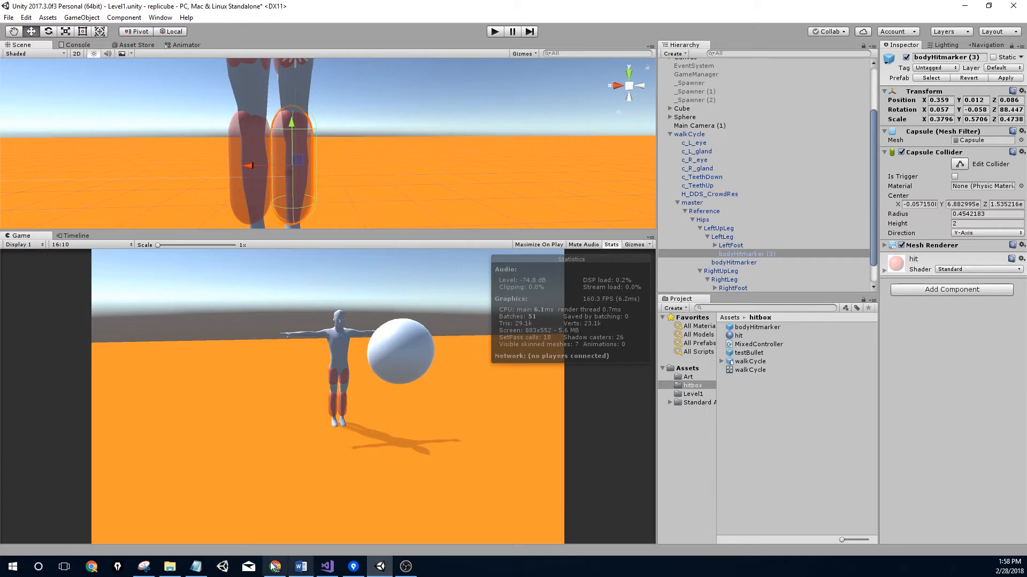
drag(252, 165, 259, 168)
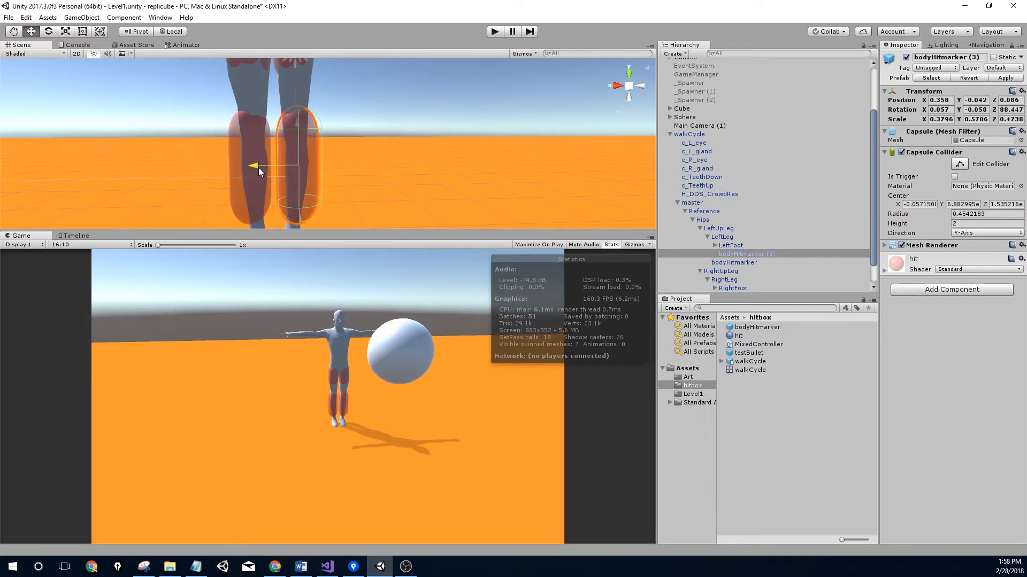
Reframe the whole figure and collapse the LeftUpLeg branch in the Hierarchy
scroll(308, 139, down, 3)
scroll(311, 143, down, 4)
middle_drag(332, 136, 328, 214)
right_drag(355, 140, 361, 137)
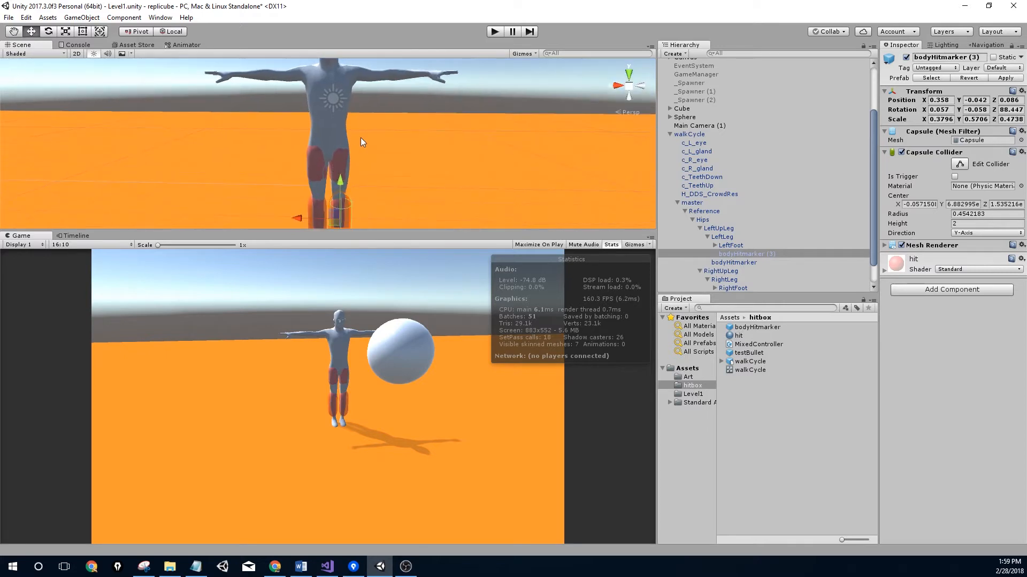
middle_drag(361, 137, 402, 165)
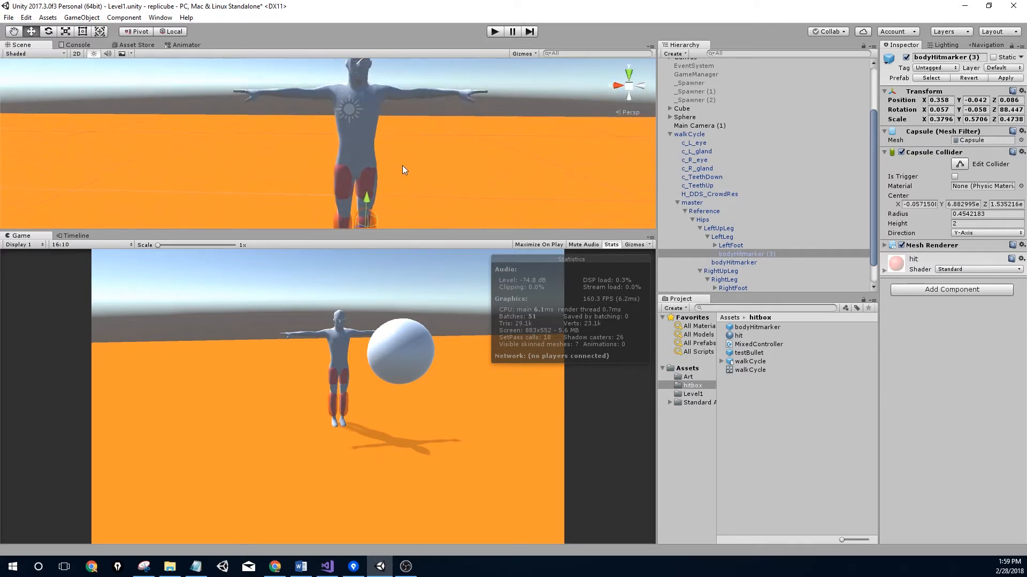
click(711, 237)
click(700, 228)
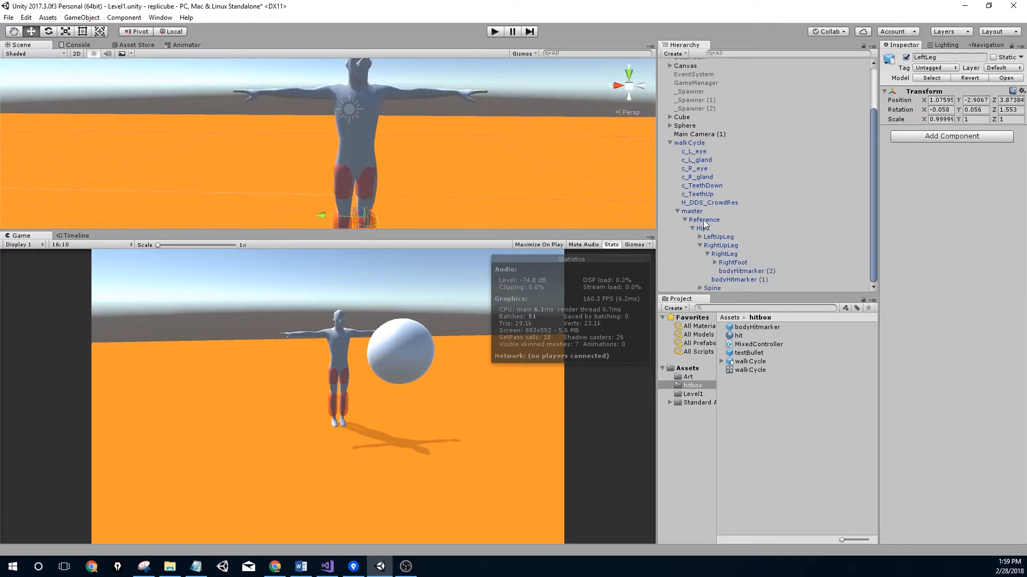
Add a bodyHitmarker prefab under the Hips bone and move it across the hips
click(705, 228)
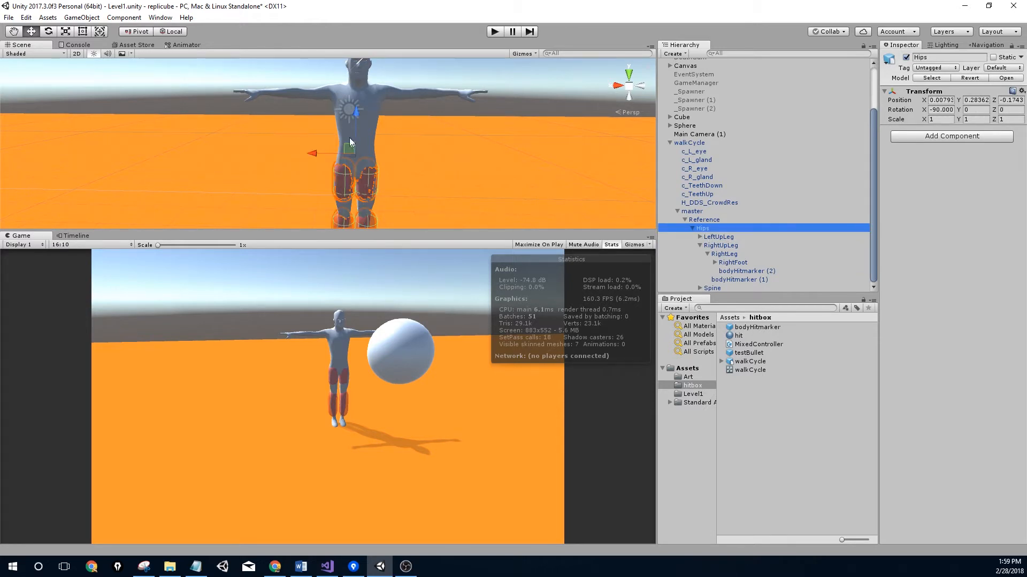
scroll(465, 162, up, 5)
drag(754, 328, 711, 231)
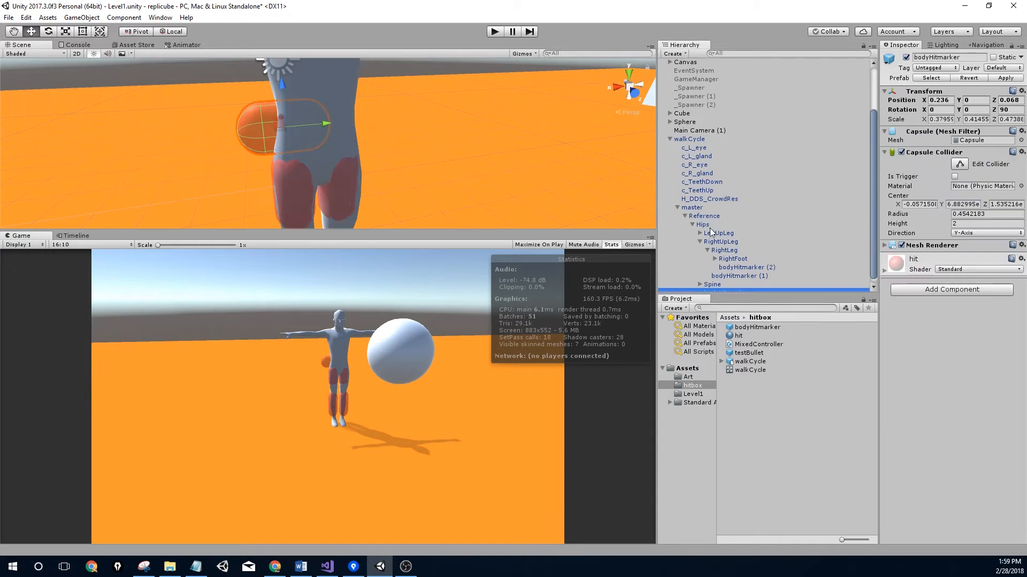
drag(277, 124, 345, 124)
Set the new capsule's Y rotation to 90, undoing the stray Z rotation change
click(1021, 109)
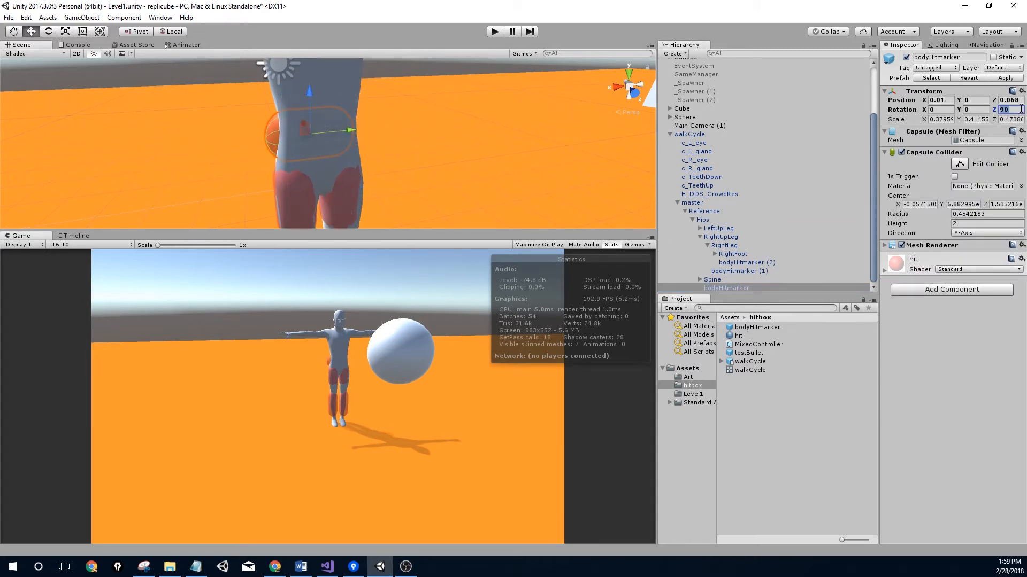
text(0)
key(ctrl+z)
drag(958, 110, 25, 127)
click(979, 109)
text(90)
Raise the capsule up the body and widen it to X scale 0.606
alt+drag(361, 125, 302, 97)
scroll(288, 115, down, 5)
drag(269, 128, 295, 103)
key(r)
key(f)
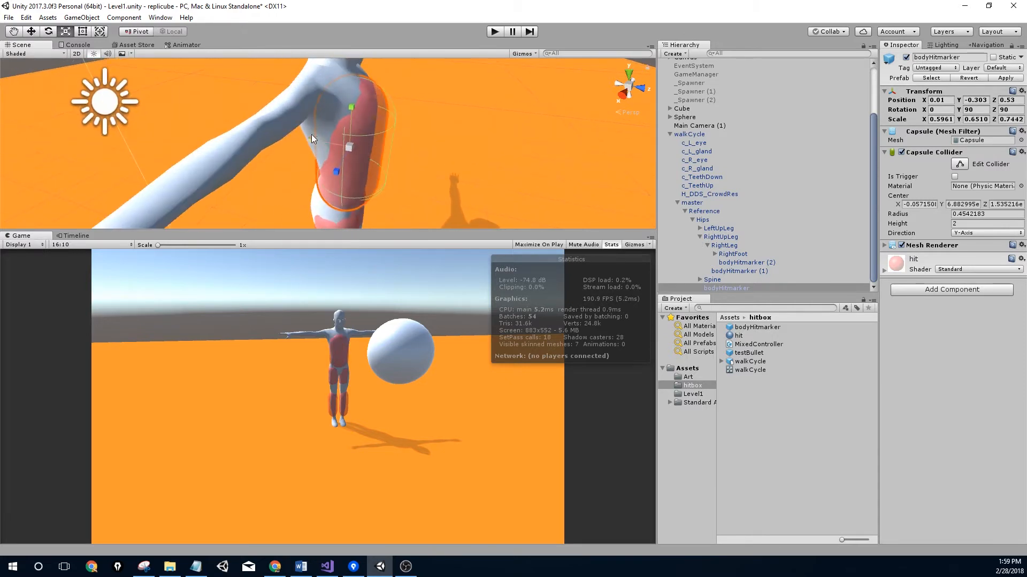
mouse_move(313, 141)
mouse_down()
mouse_move(294, 143)
mouse_move(310, 146)
mouse_up()
scroll(418, 164, up, 5)
alt+drag(418, 164, 399, 64)
Enlarge the body capsule's collider radius to about 0.533
middle_drag(265, 154, 331, 160)
click(960, 166)
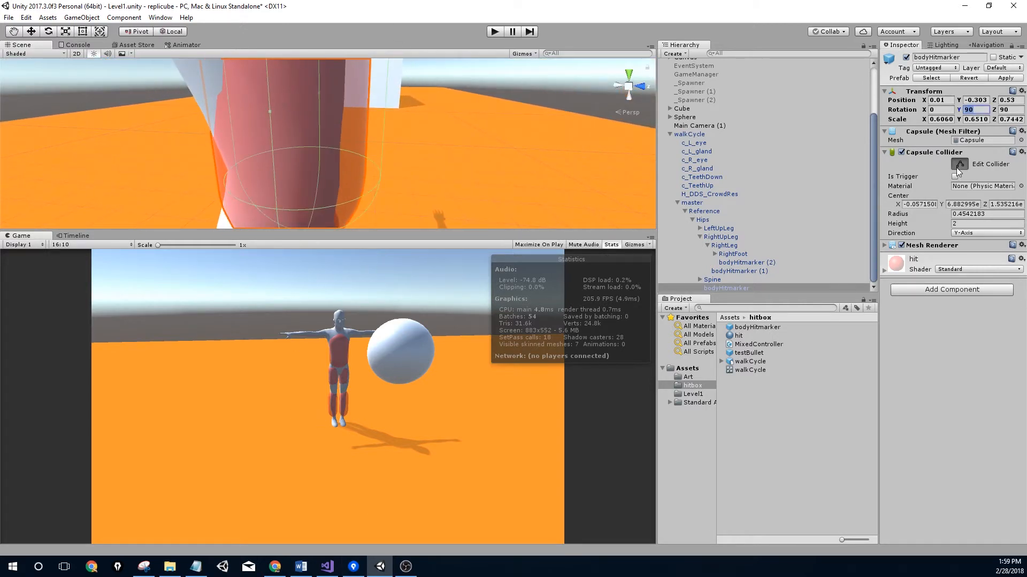
scroll(270, 85, down, 6)
middle_drag(287, 140, 345, 103)
scroll(324, 167, up, 4)
alt+drag(345, 104, 312, 142)
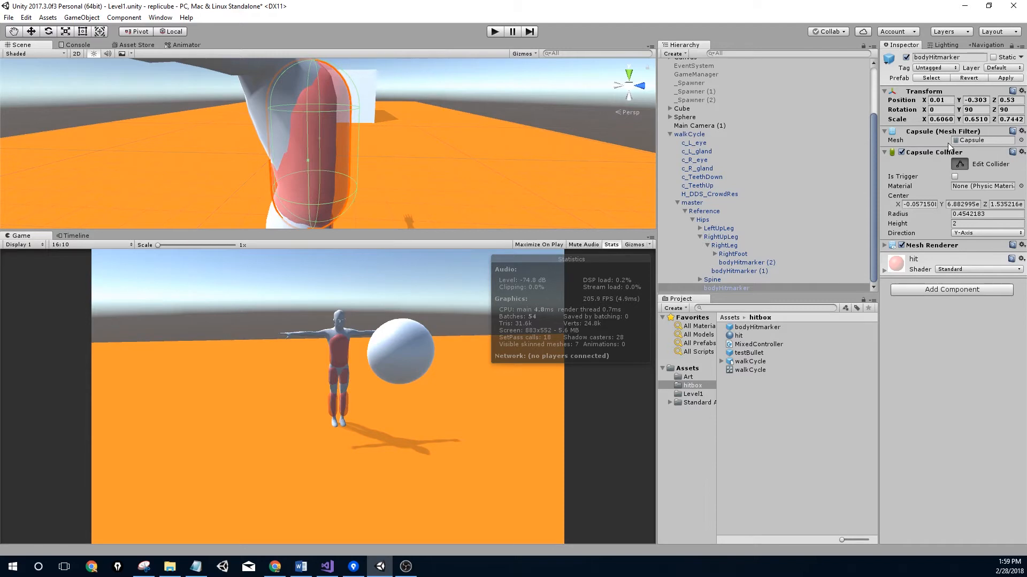
middle_drag(341, 140, 454, 137)
scroll(347, 167, up, 3)
scroll(288, 127, down, 4)
middle_drag(288, 135, 339, 124)
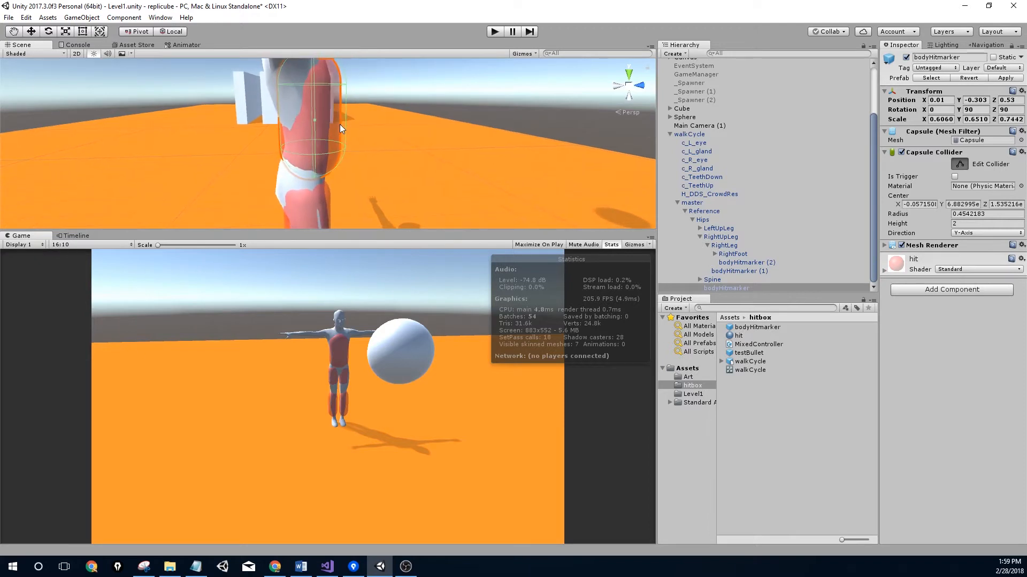
drag(346, 115, 358, 116)
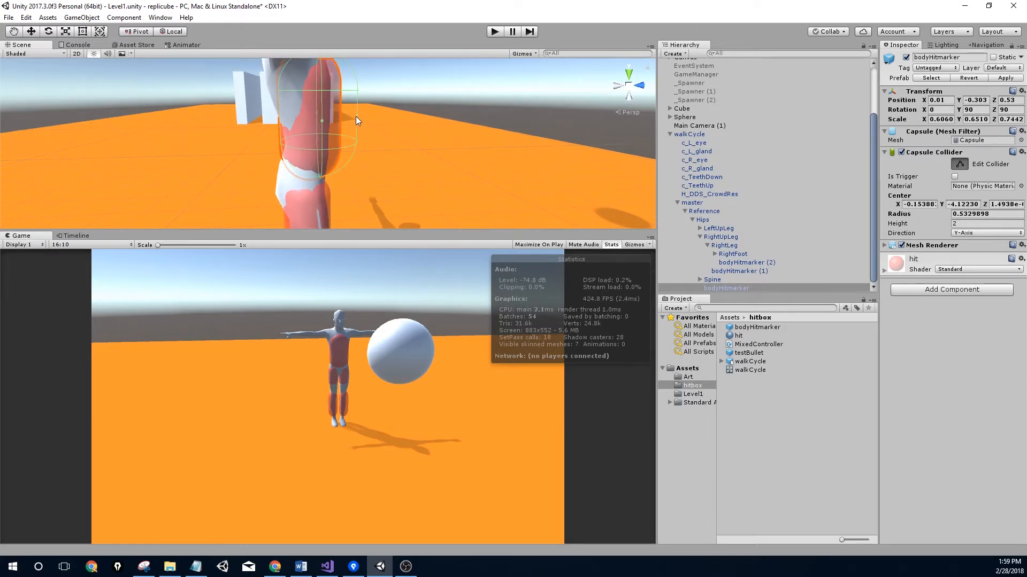
Move the capsule up onto the torso, to Position Y -0.195 and Z 0.668
key(w)
drag(269, 117, 259, 116)
right_drag(412, 142, 361, 171)
middle_drag(362, 171, 133, 274)
mouse_move(127, 189)
mouse_down()
mouse_move(111, 136)
mouse_move(133, 171)
mouse_up()
middle_drag(132, 172, 267, 86)
middle_drag(302, 90, 405, 166)
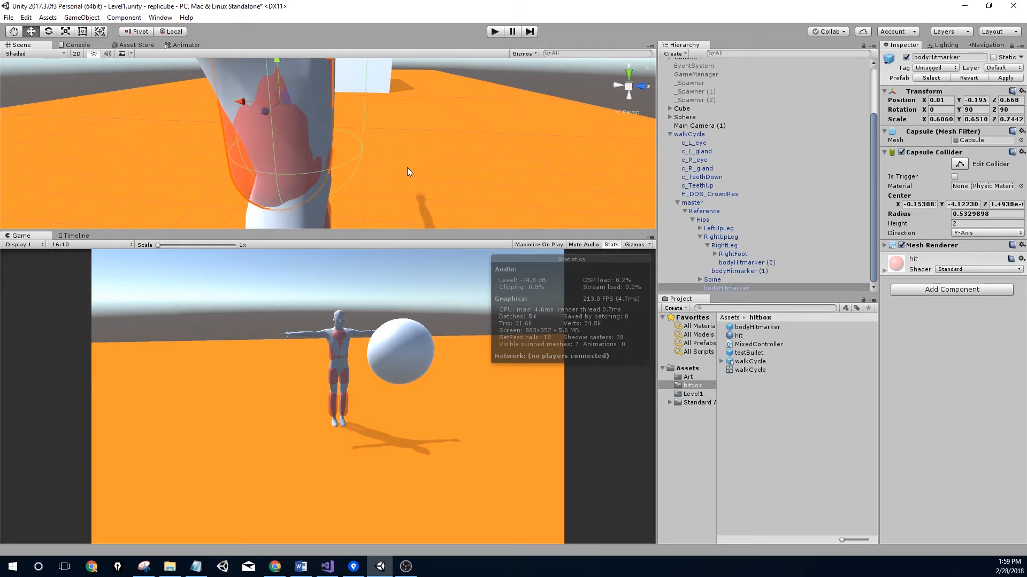
right_drag(290, 160, 330, 149)
middle_drag(330, 149, 405, 226)
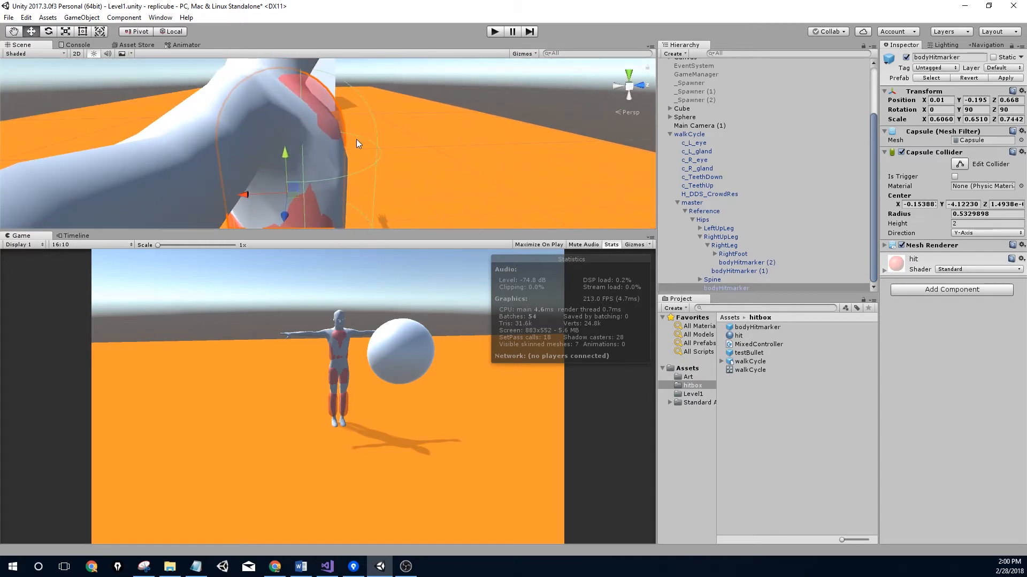
scroll(359, 136, down, 3)
middle_drag(322, 124, 257, 144)
right_drag(299, 147, 281, 156)
middle_drag(280, 156, 427, 105)
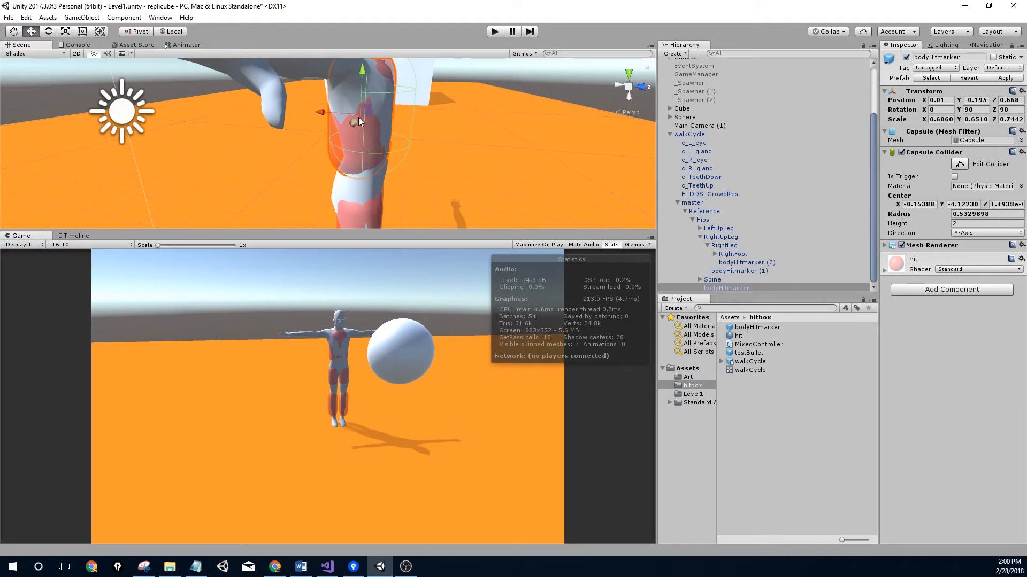
Shrink the torso collider's radius to about 0.436 and check it around the figure
click(957, 164)
drag(412, 116, 396, 114)
middle_drag(400, 114, 364, 155)
scroll(364, 155, down, 3)
alt+drag(364, 155, 339, 162)
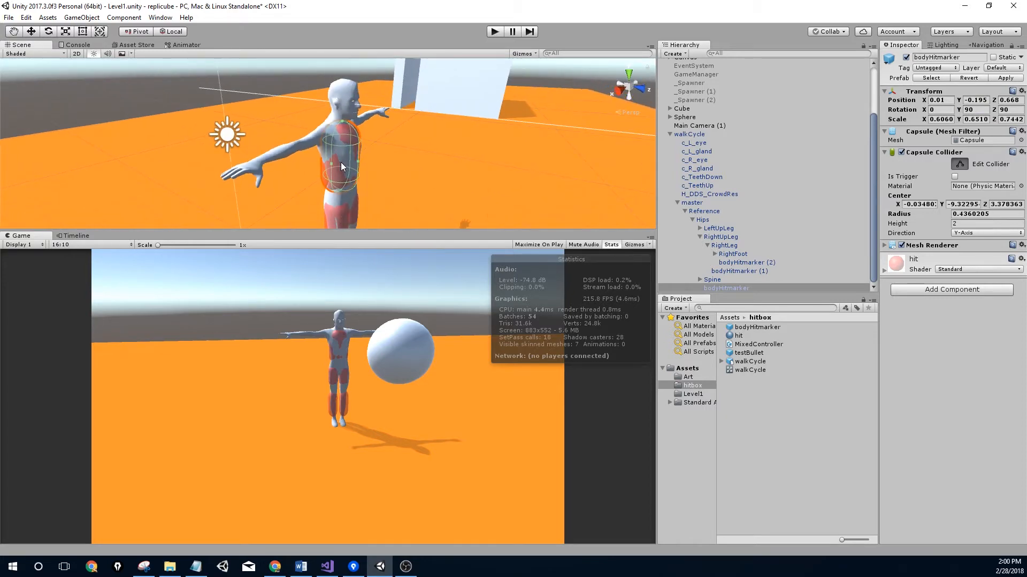
middle_drag(339, 162, 11, 166)
right_click(908, 155)
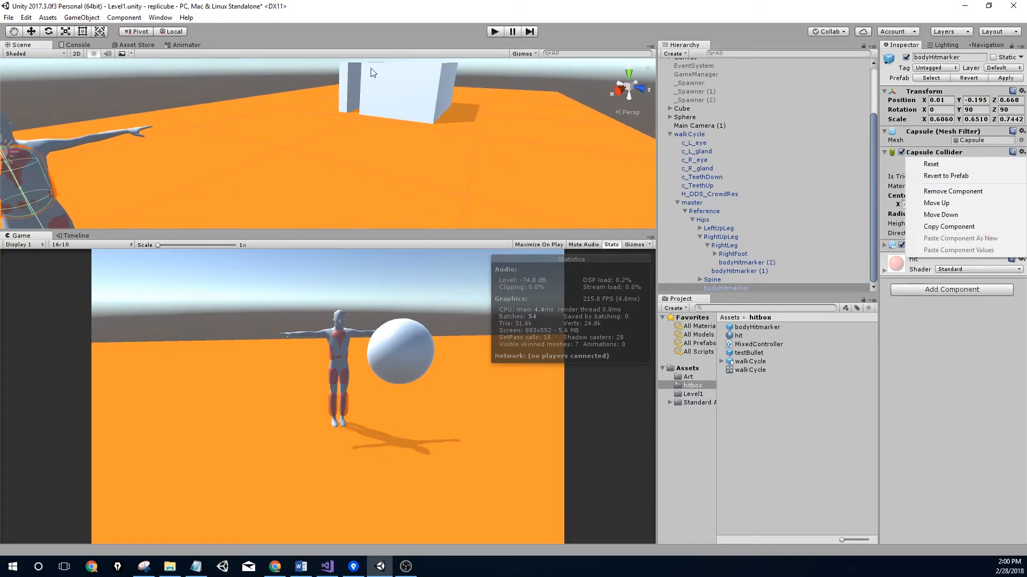
right_drag(278, 107, 10, 107)
alt+drag(359, 155, 420, 160)
middle_drag(418, 117, 377, 151)
scroll(357, 140, up, 10)
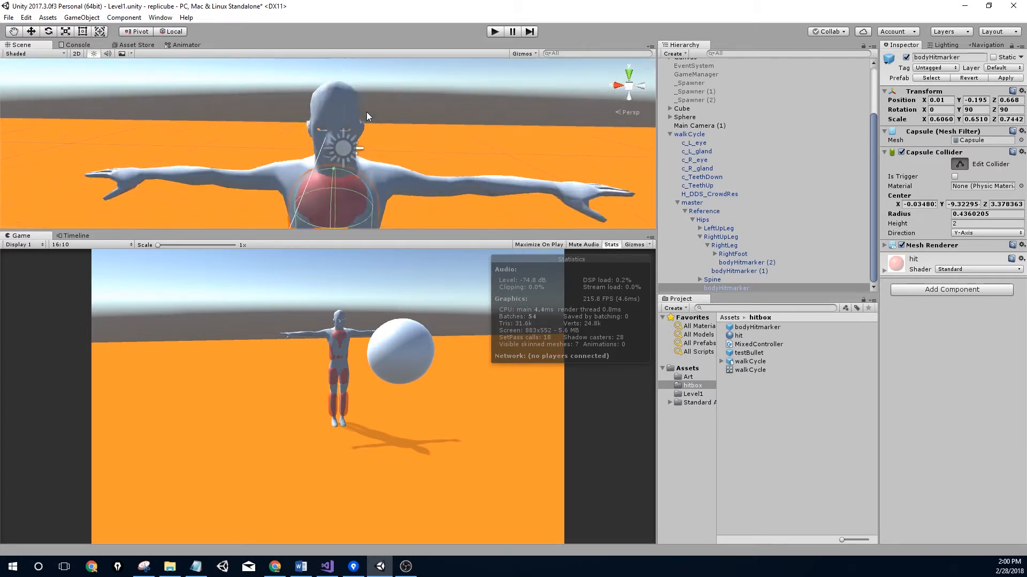
scroll(367, 112, down, 3)
Expand Spine, Spine1, Spine2 and Neck to reach the Head bone, then add a child Cube under it
click(699, 237)
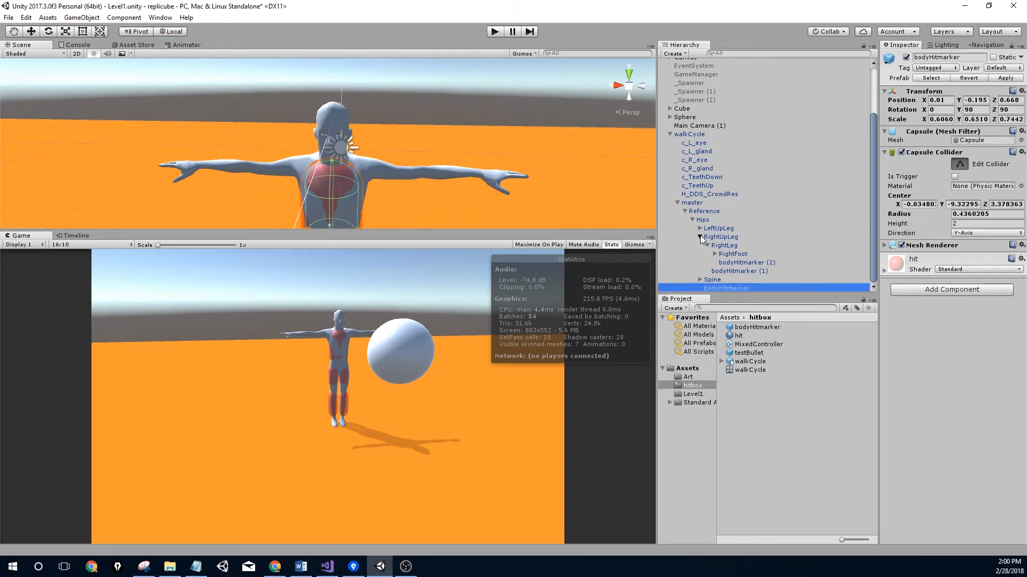
click(700, 280)
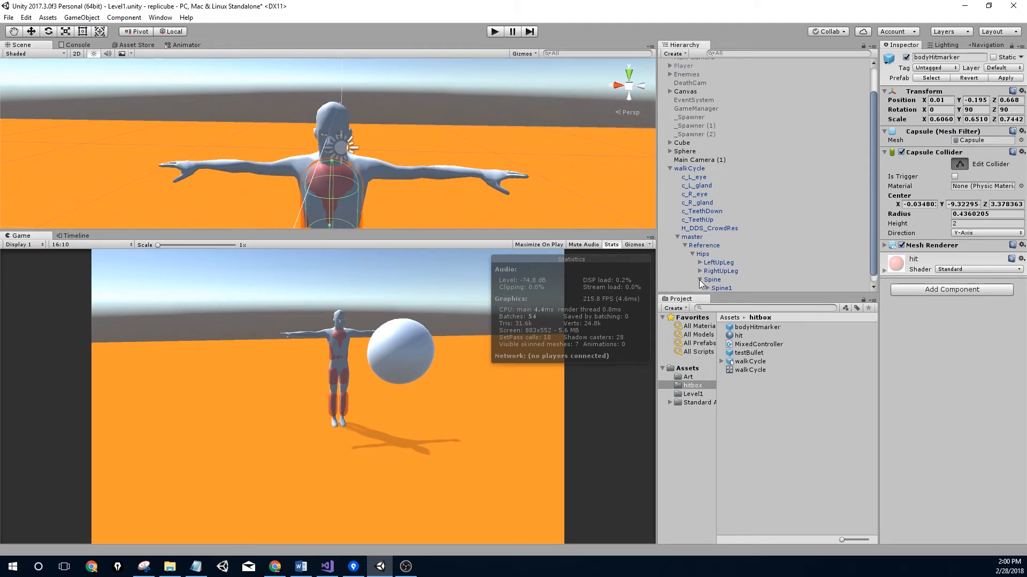
click(707, 280)
click(715, 280)
click(722, 271)
click(741, 271)
key(f)
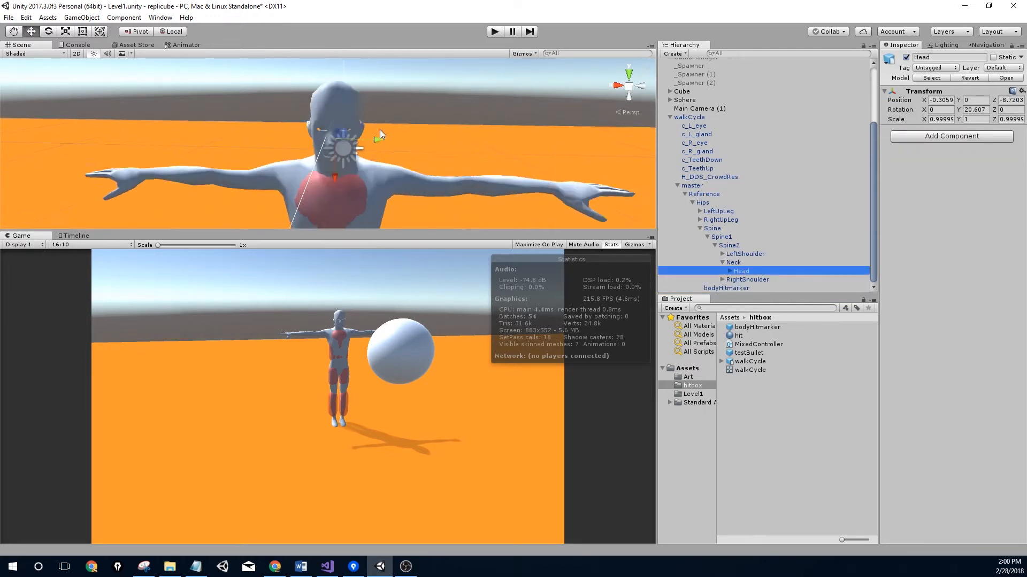
right_click(747, 271)
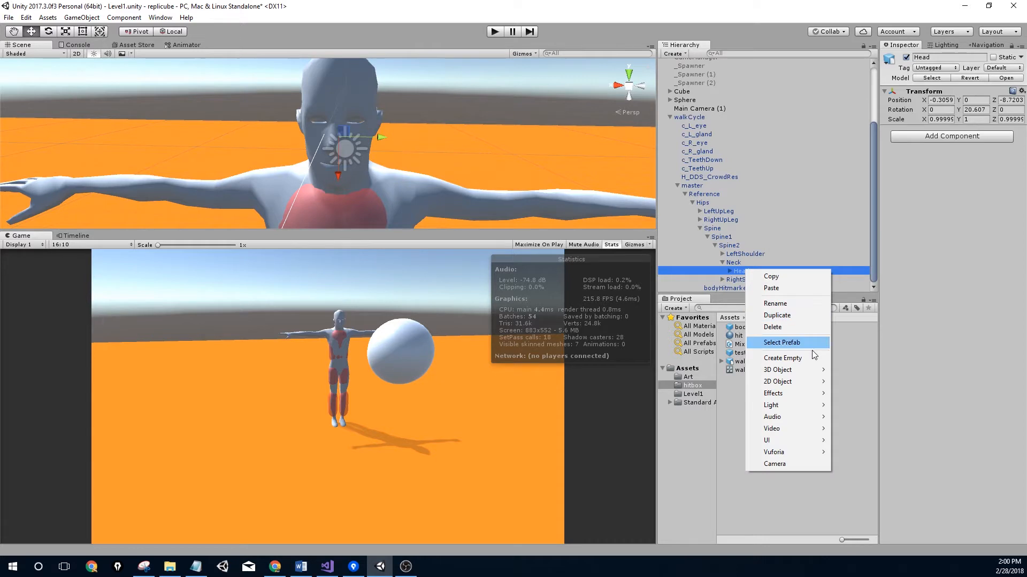
mouse_move(813, 375)
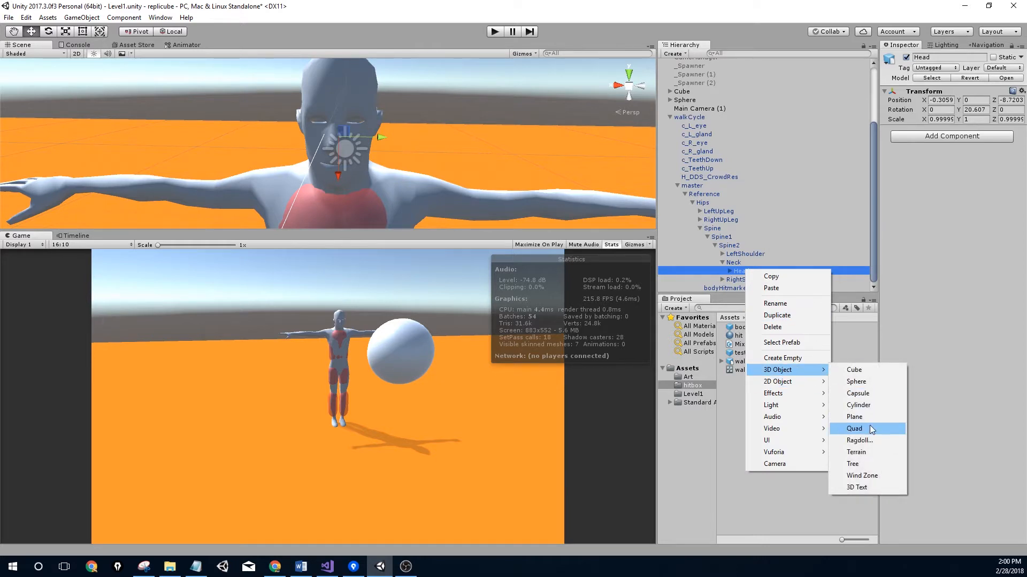
click(855, 370)
Shrink the cube to about 0.388 and move it along X to -0.08 over the head
key(r)
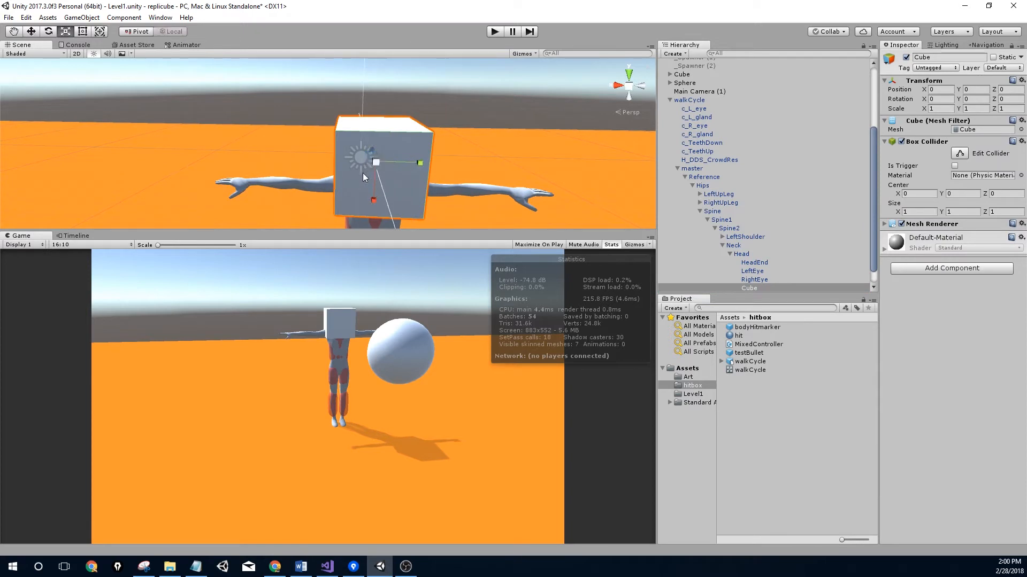
drag(380, 169, 375, 187)
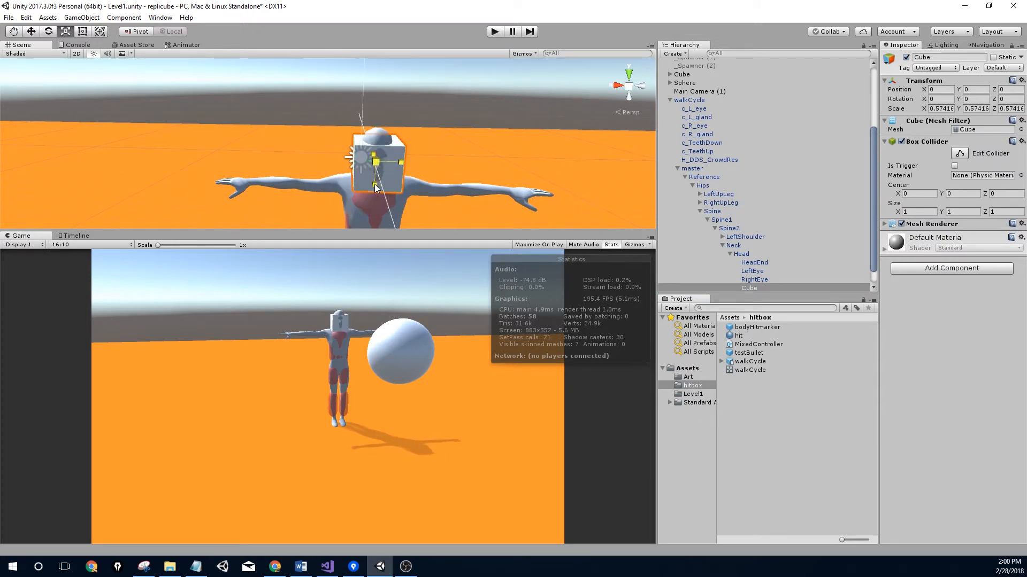
scroll(379, 175, up, 5)
middle_drag(415, 180, 338, 51)
key(w)
scroll(342, 113, down, 5)
middle_drag(342, 112, 378, 203)
drag(370, 212, 538, 211)
scroll(377, 185, up, 5)
middle_drag(353, 144, 419, 102)
alt+drag(419, 101, 307, 140)
key(r)
key(w)
middle_drag(307, 143, 294, 169)
Apply the red hit material to the head cube and nudge it to Position Z -0.07
drag(737, 337, 928, 401)
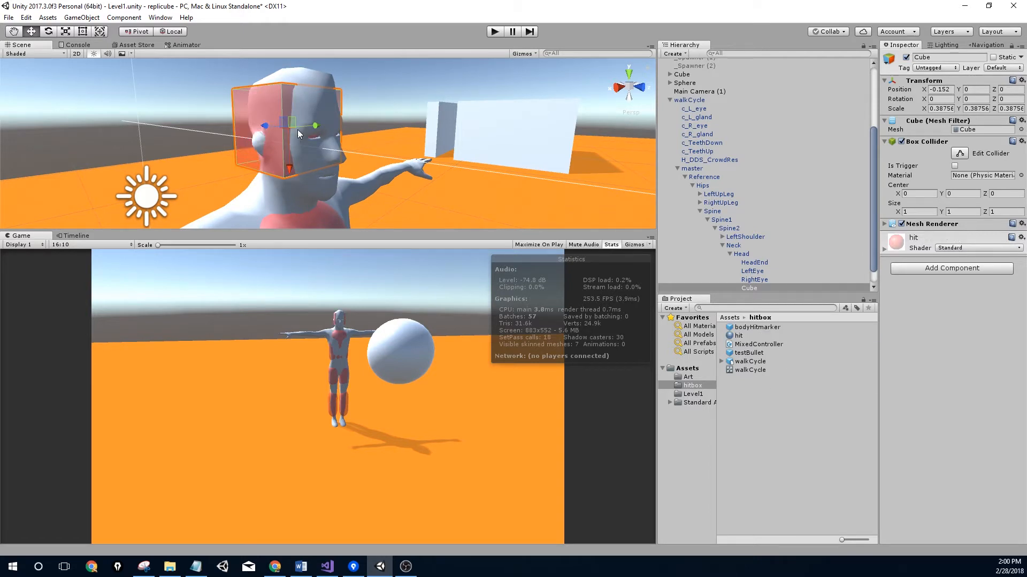
drag(268, 125, 272, 128)
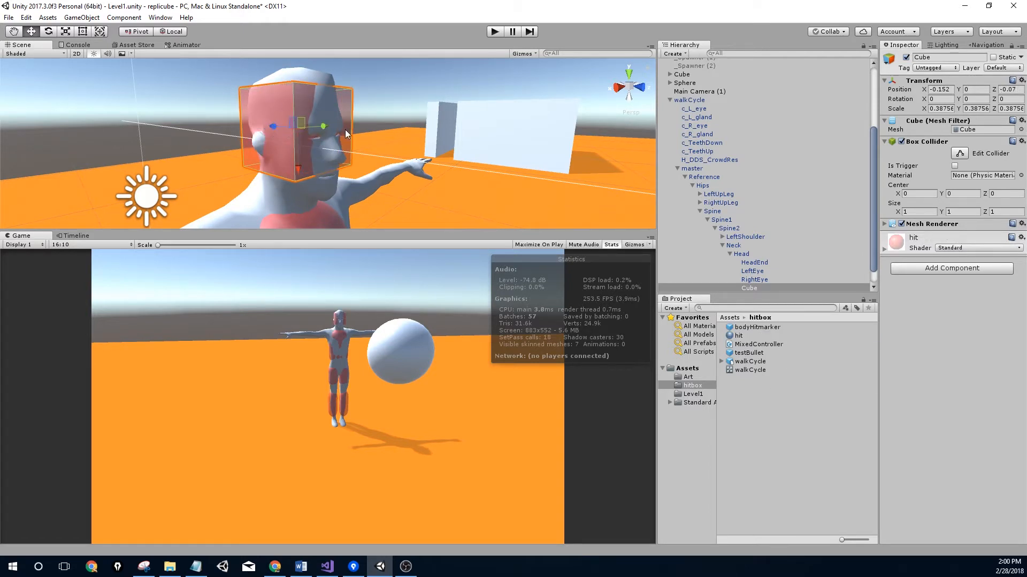
middle_drag(345, 129, 216, 126)
scroll(224, 131, down, 5)
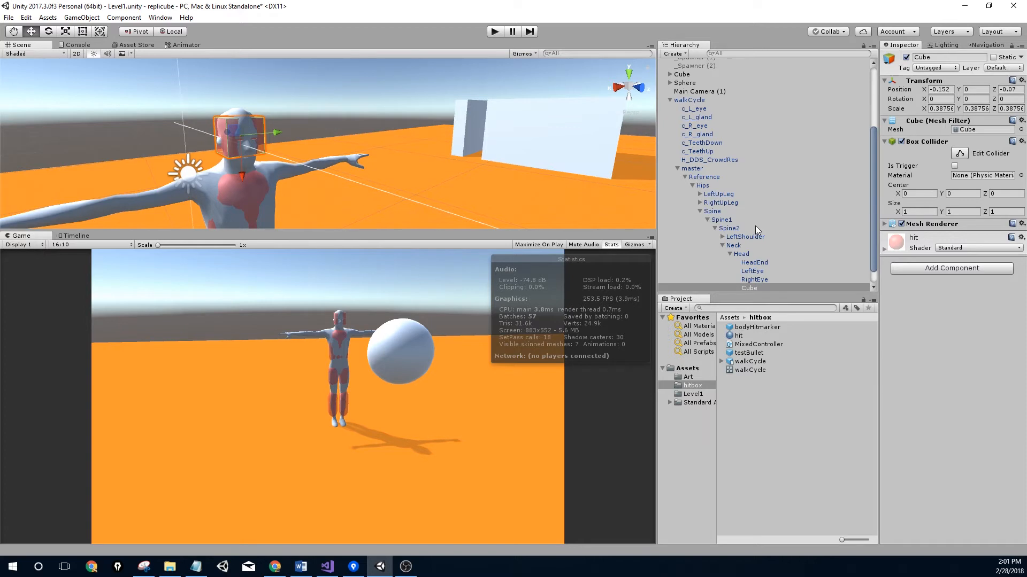
scroll(278, 145, up, 5)
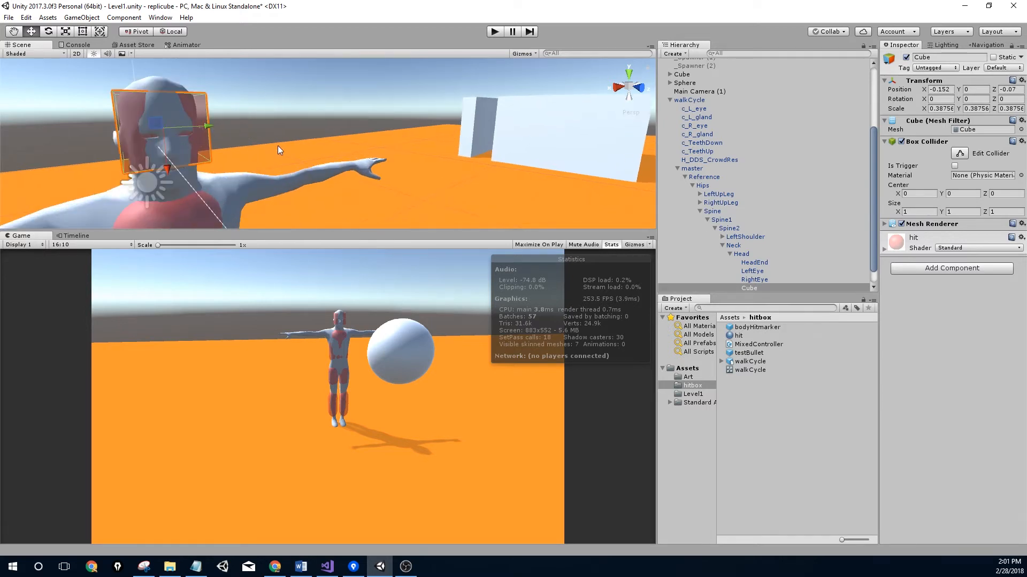
right_drag(277, 145, 250, 152)
scroll(250, 152, down, 1)
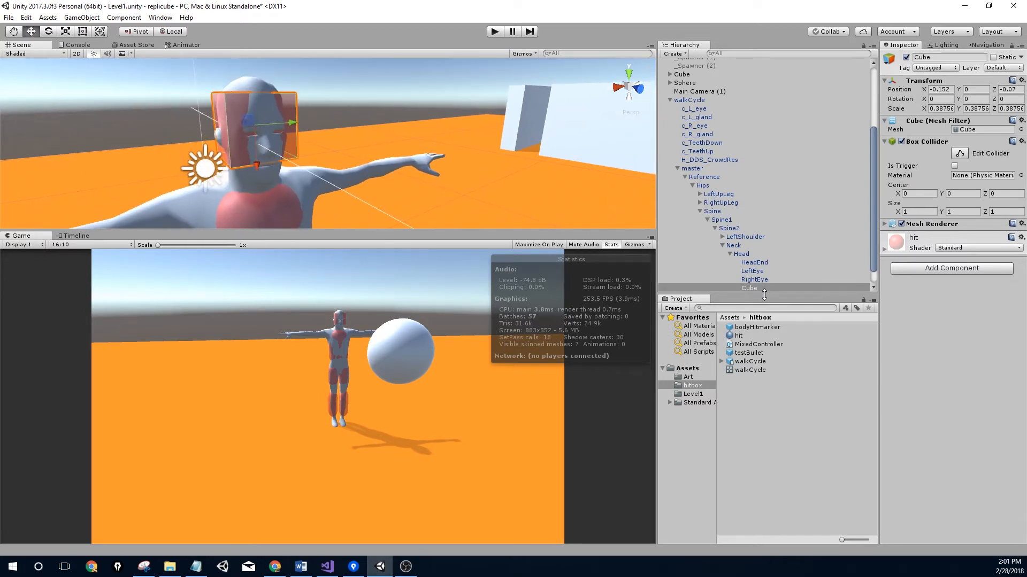
Rename the cube to headHitMarker and drag it into the hitbox folder as a prefab
click(940, 57)
text(headHitMarker)
key(Return)
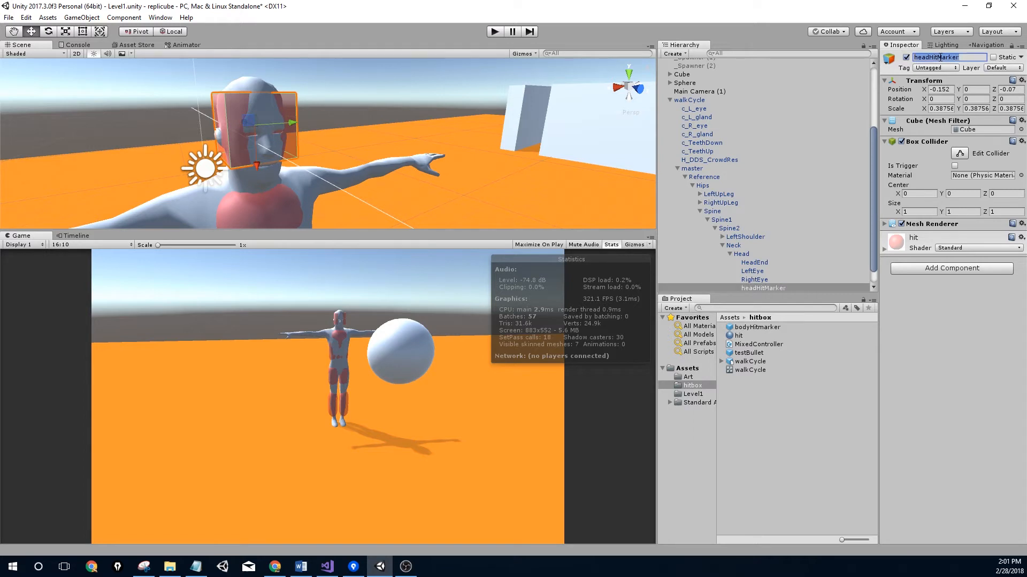
click(771, 289)
drag(771, 293, 757, 396)
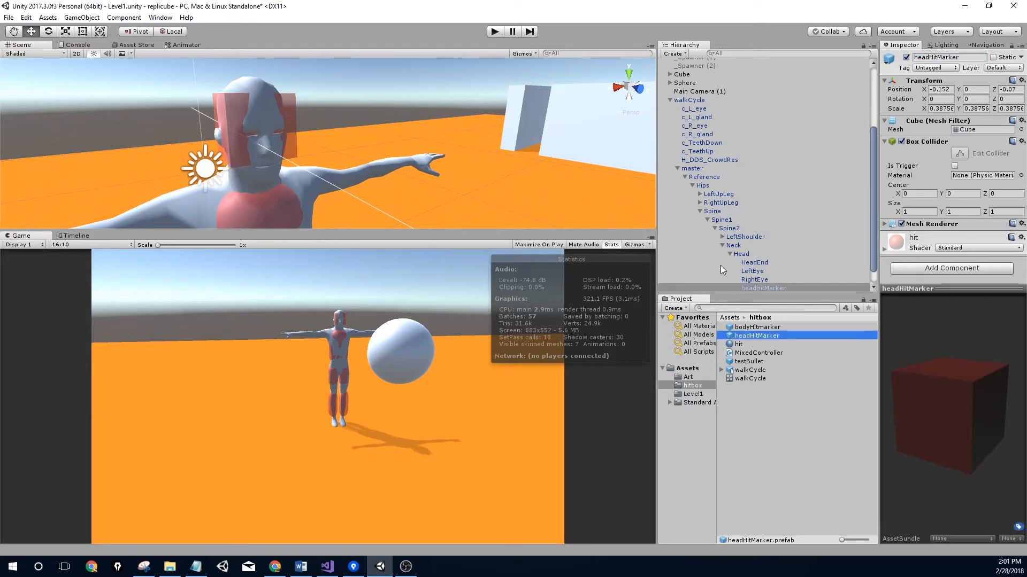
Collapse the Reference and walkCycle hierarchies and save the Level1 scene
click(684, 177)
click(681, 201)
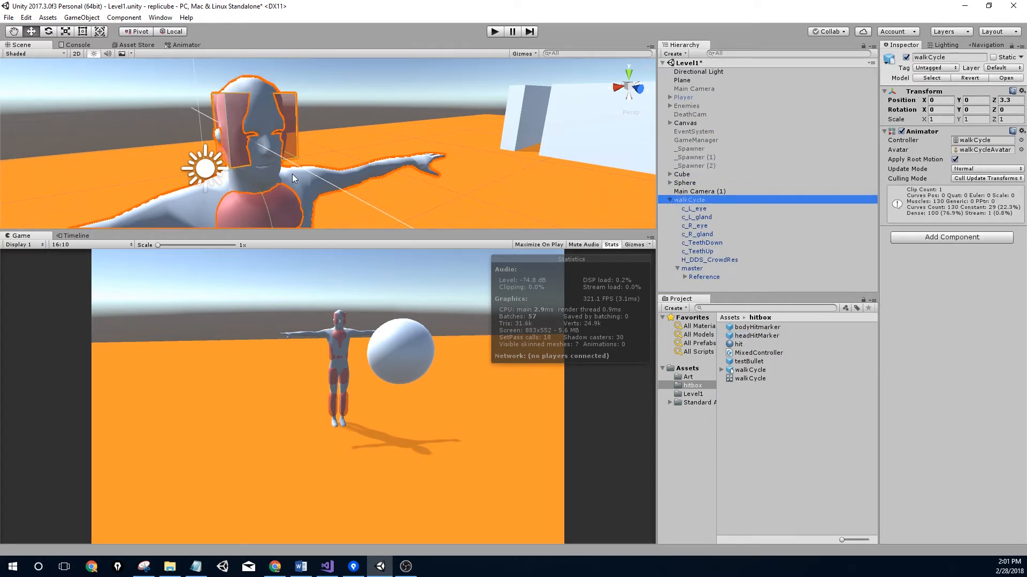
scroll(299, 199, down, 5)
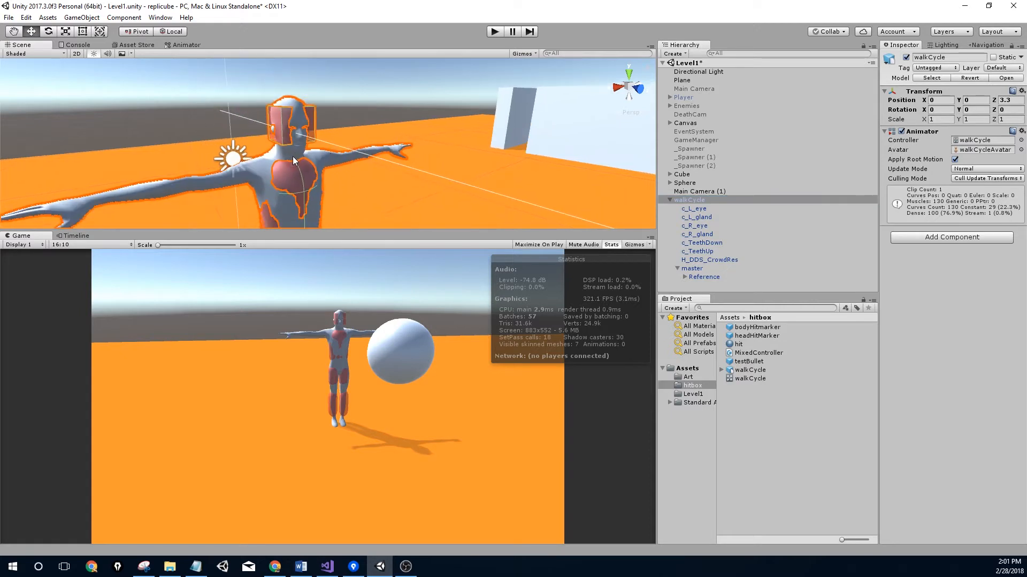
click(670, 200)
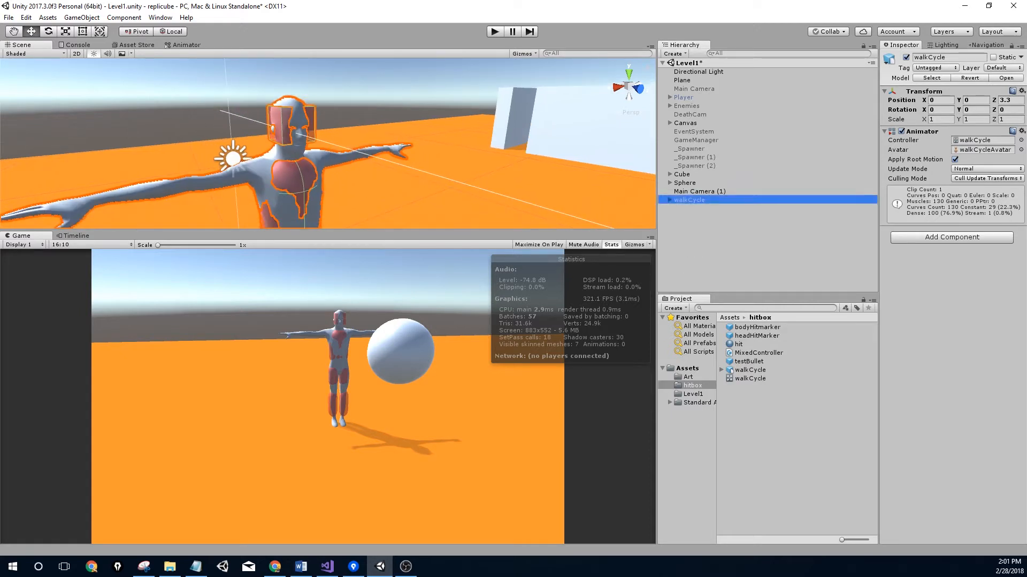
scroll(209, 144, up, 2)
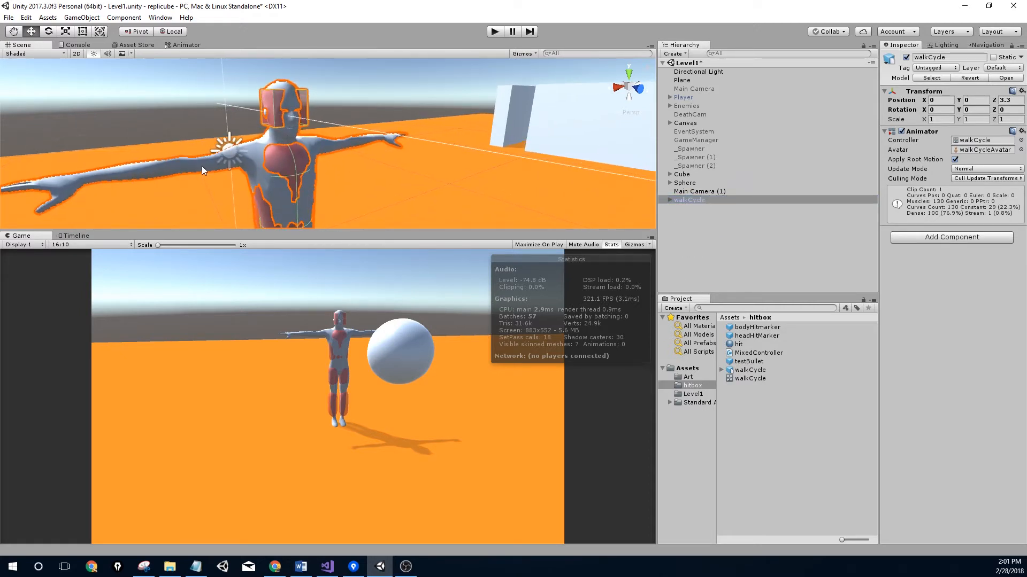
key(ctrl+s)
alt+drag(316, 163, 357, 145)
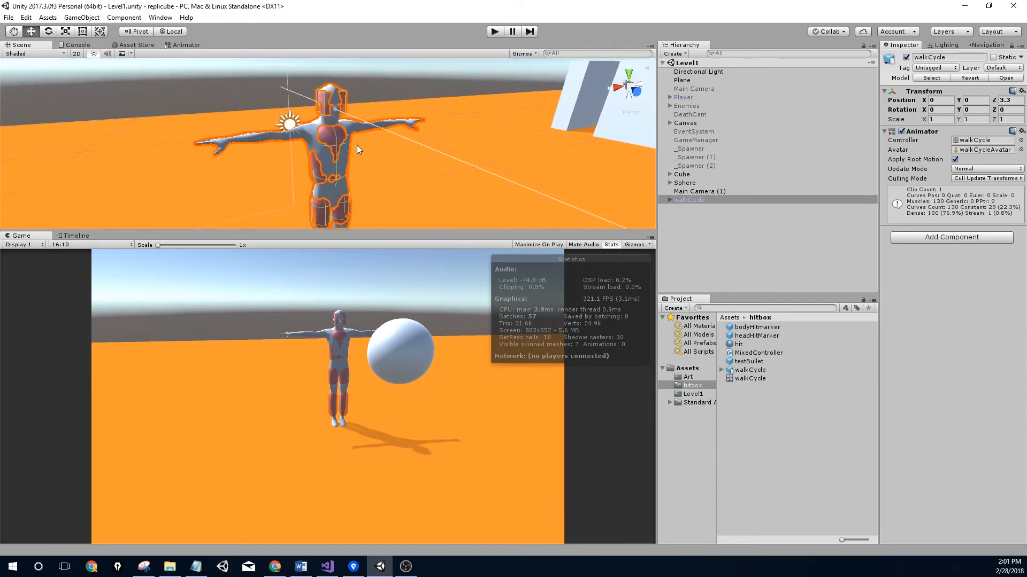
Run the game, orbit around the walking character to inspect its hit markers, then stop Play mode
click(494, 32)
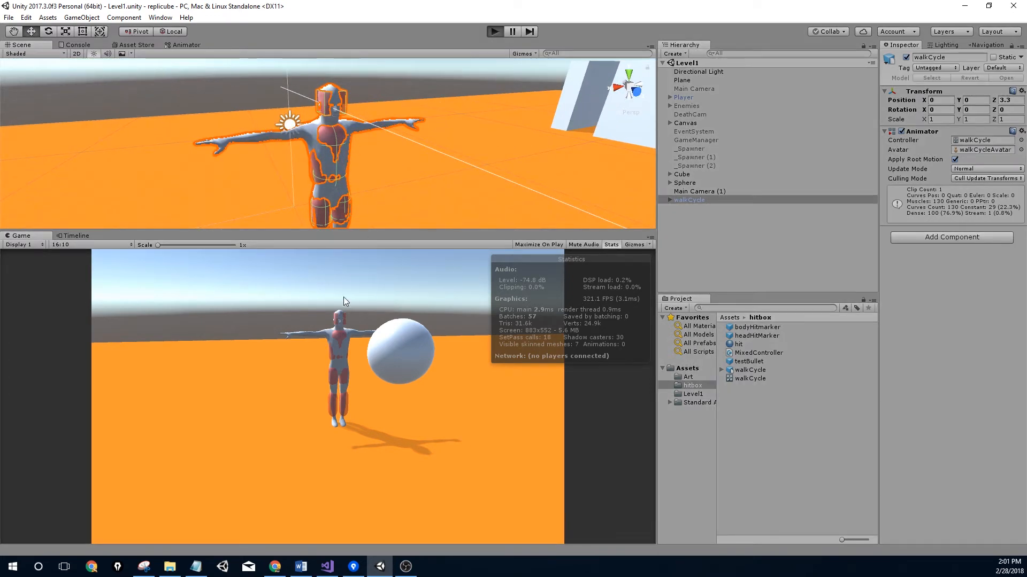
alt+drag(360, 152, 484, 156)
scroll(375, 201, up, 4)
middle_drag(484, 156, 551, 131)
alt+drag(445, 120, 535, 133)
scroll(464, 136, down, 3)
middle_drag(411, 150, 393, 191)
scroll(358, 149, up, 3)
middle_drag(358, 145, 261, 120)
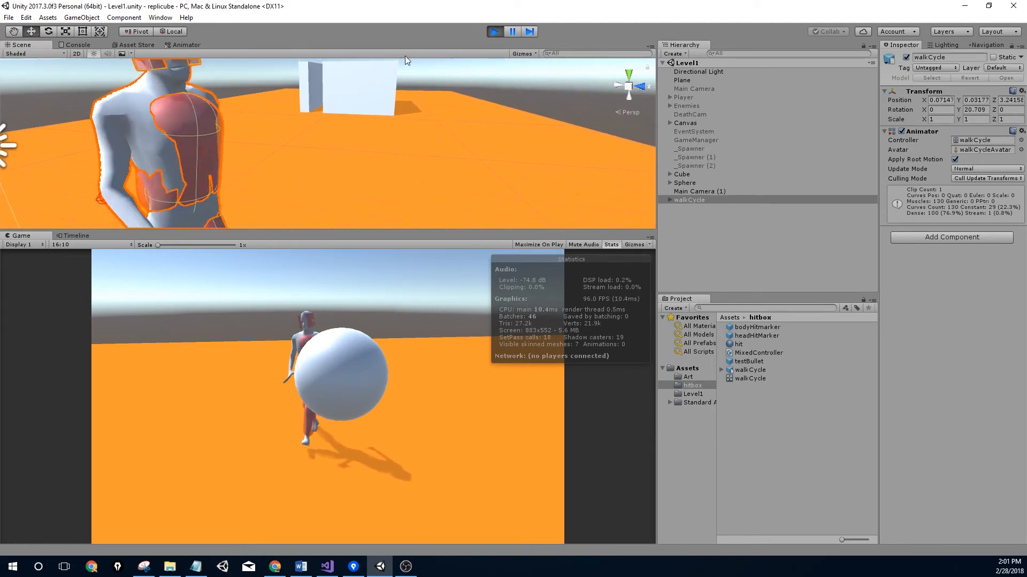
click(495, 31)
middle_drag(329, 134, 282, 158)
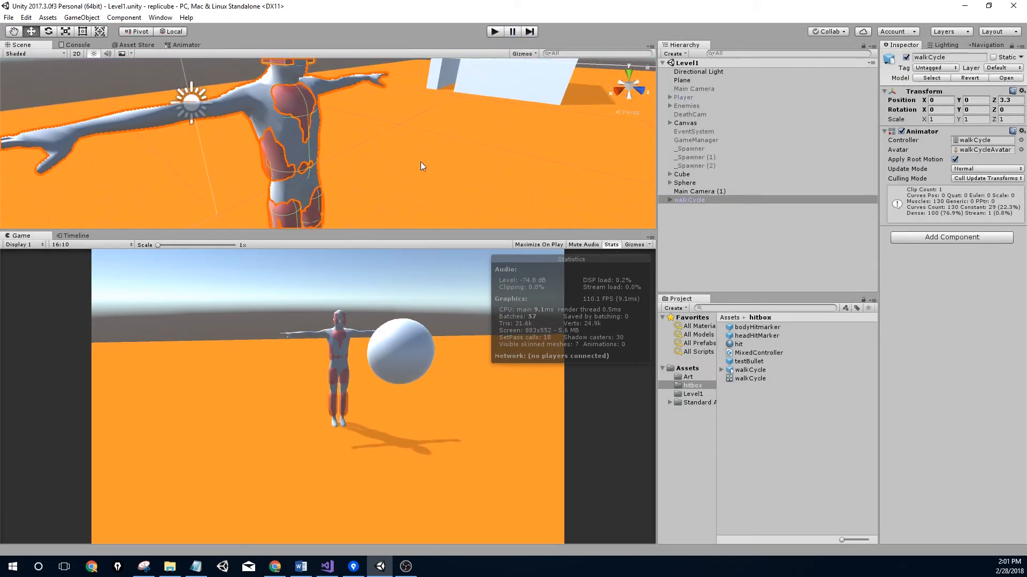
Select the hitmarker prefabs and toggle headHitMarker's Mesh Renderer off and back on
click(671, 200)
click(671, 199)
click(775, 328)
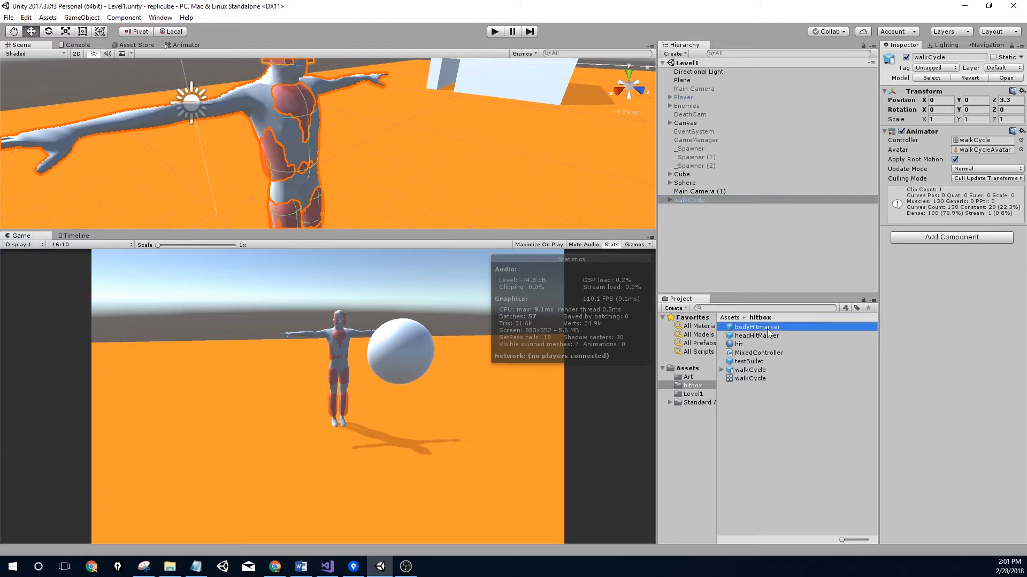
click(770, 337)
middle_drag(345, 134, 329, 161)
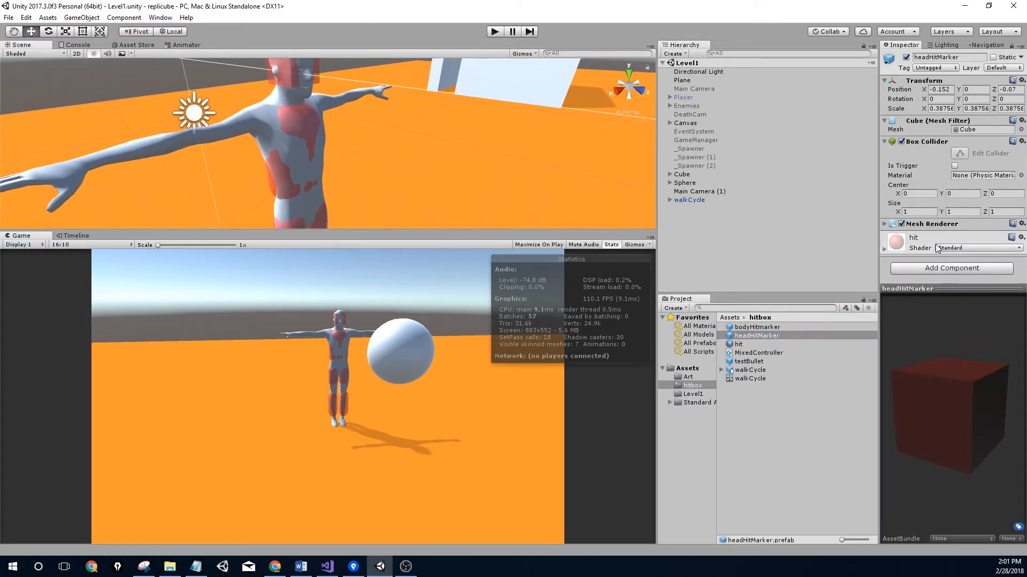
click(901, 224)
click(902, 225)
Toggle bodyHitmarker's Mesh Renderer off and on, then bring up MixedController.cs in Visual Studio
click(770, 328)
click(902, 234)
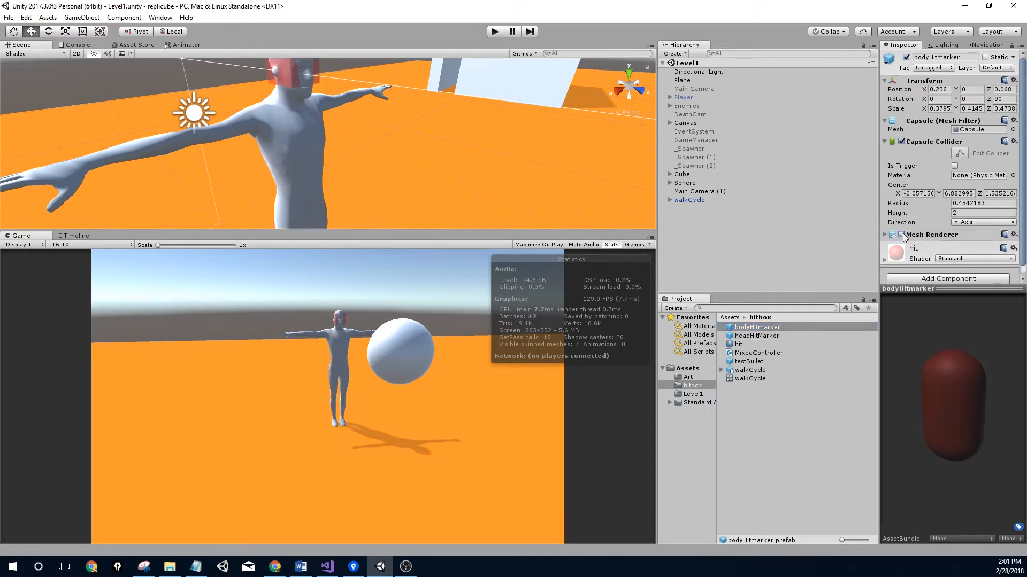
click(902, 235)
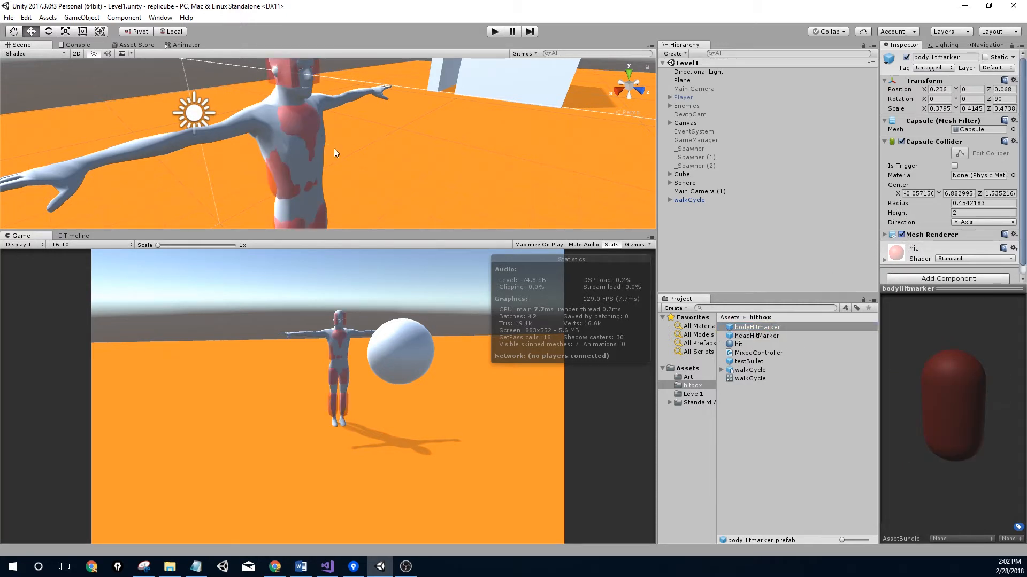
alt+drag(340, 149, 383, 149)
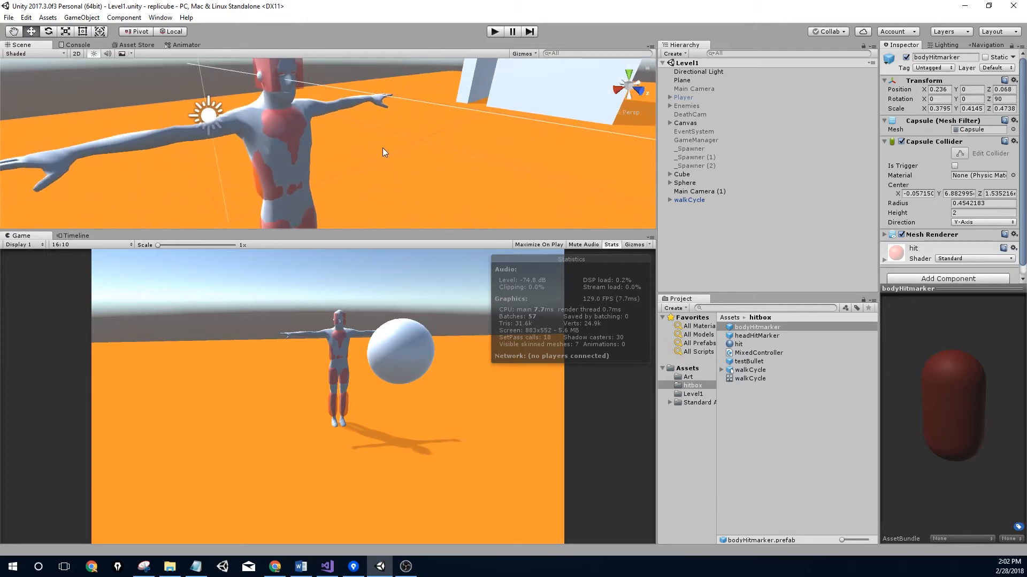
scroll(383, 137, down, 5)
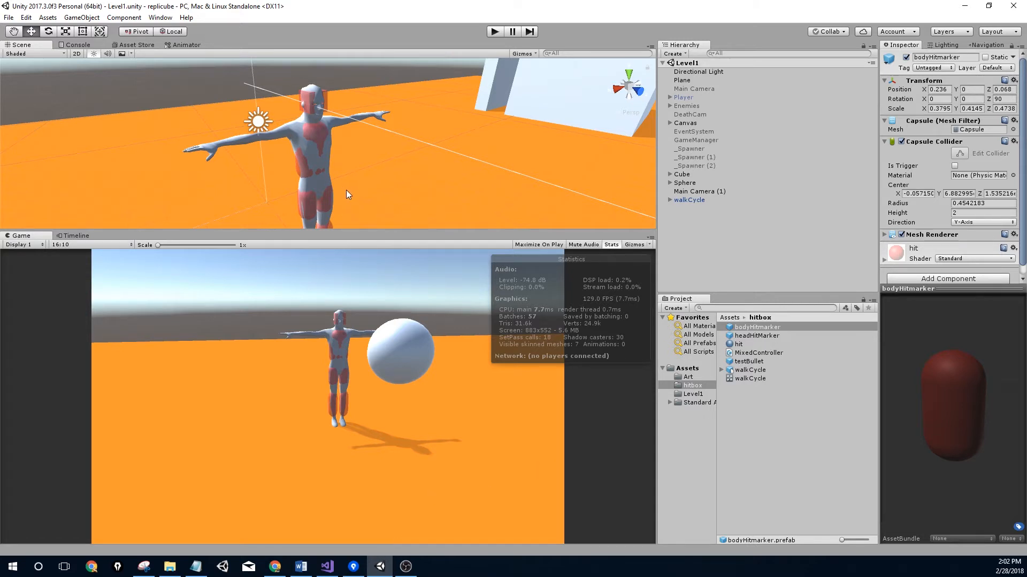
click(327, 566)
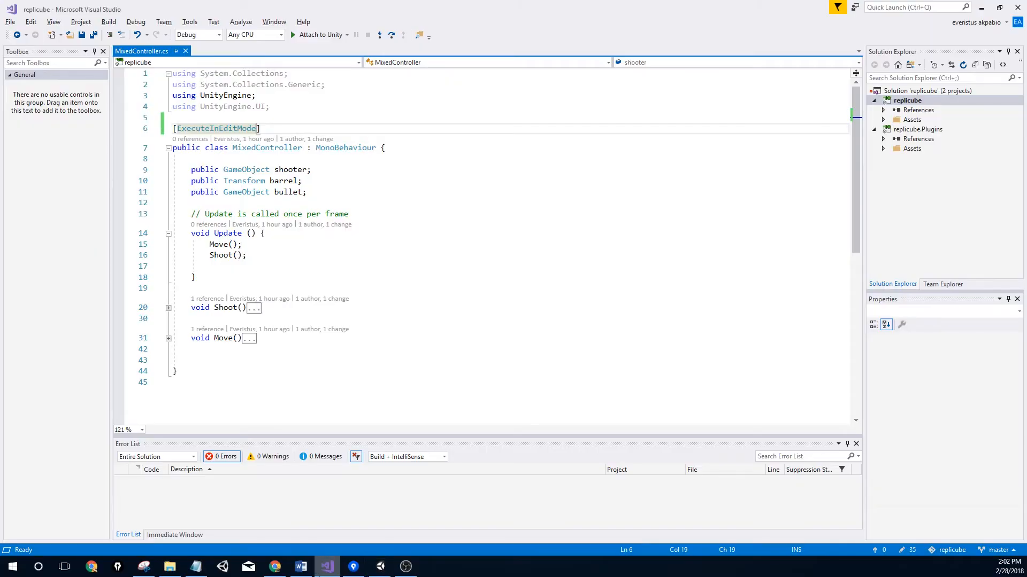
Add 'public float enemyHealth;' and 'public Text heathText;' below the bullet field, then return to Unity
click(314, 193)
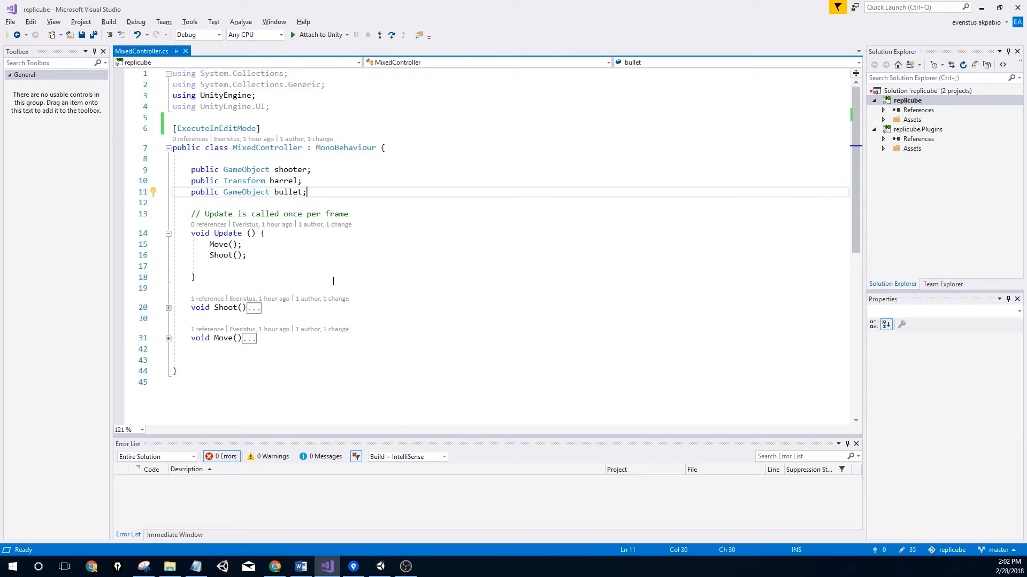
key(Return)
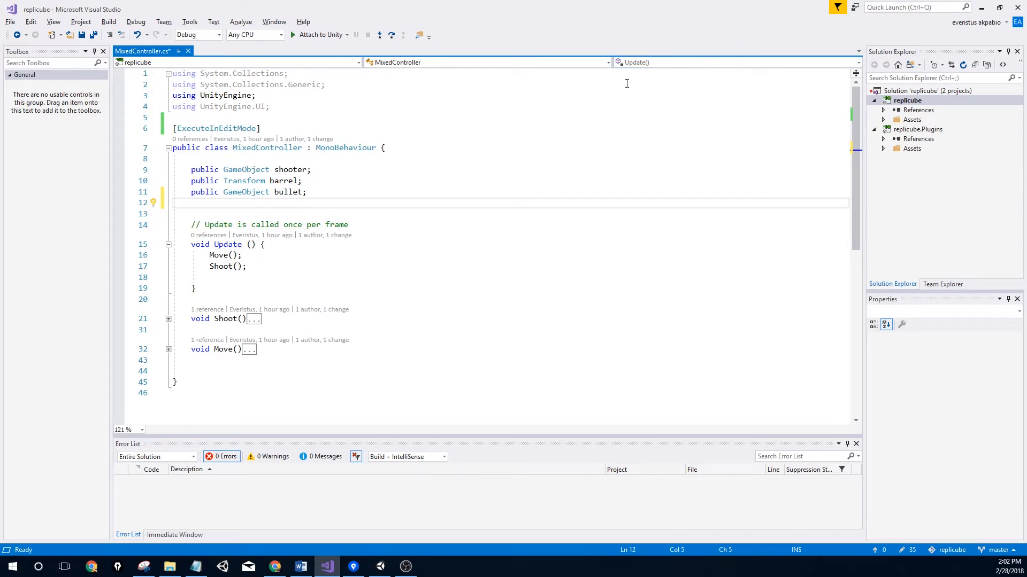
text(publi)
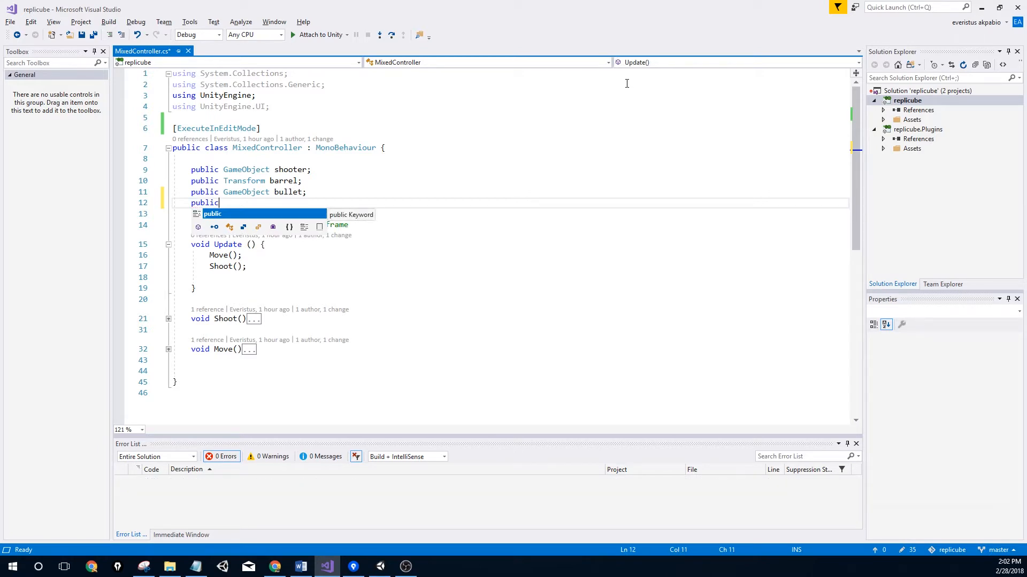
text(c )
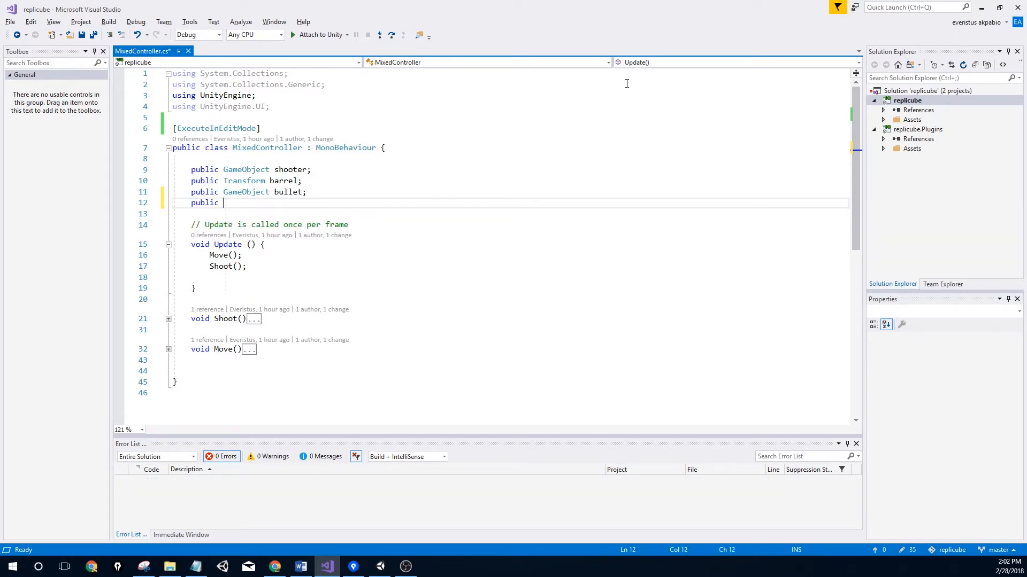
text(float enemyHealth)
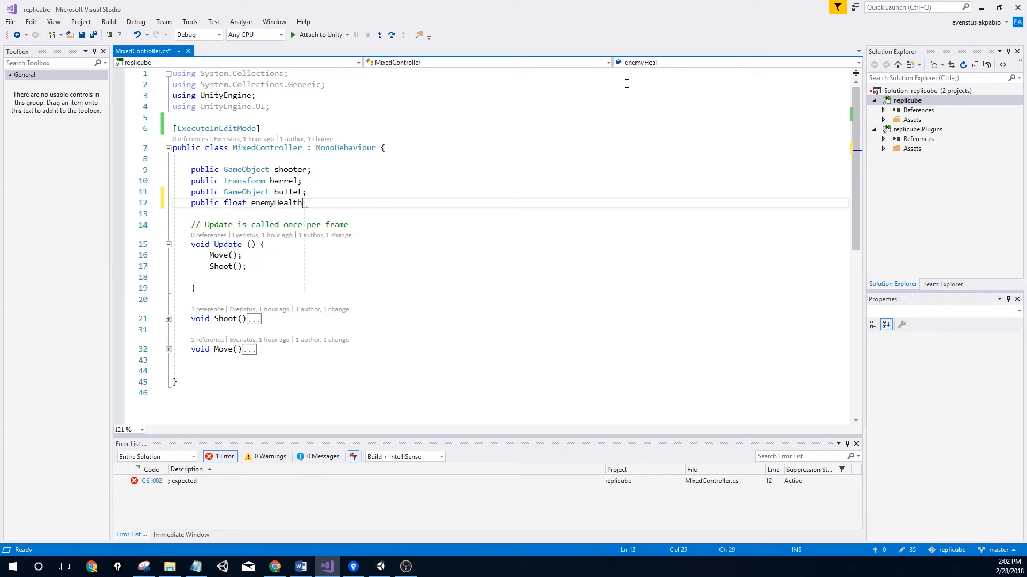
text(;)
key(Return)
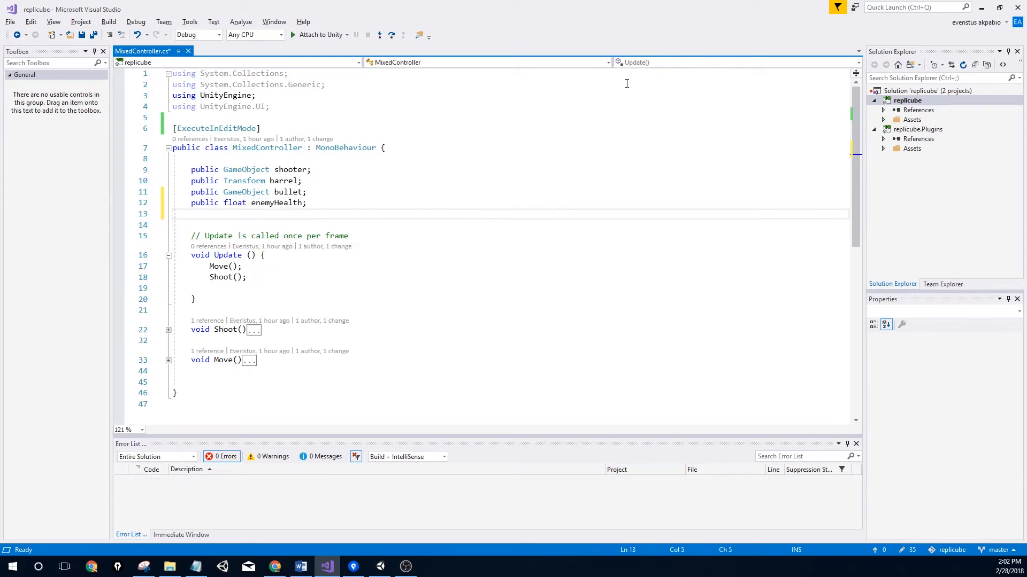
text(public Text)
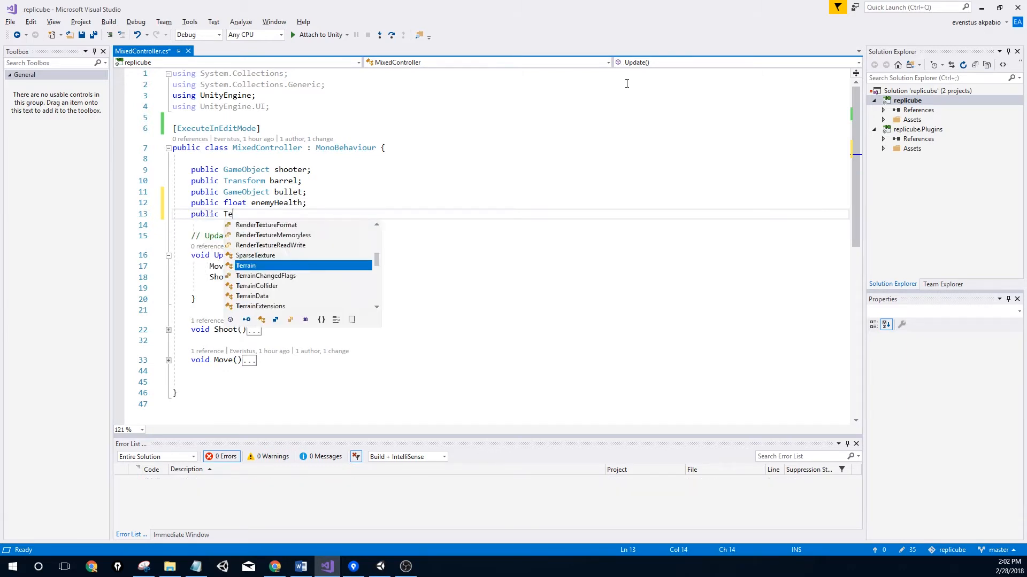
click(237, 106)
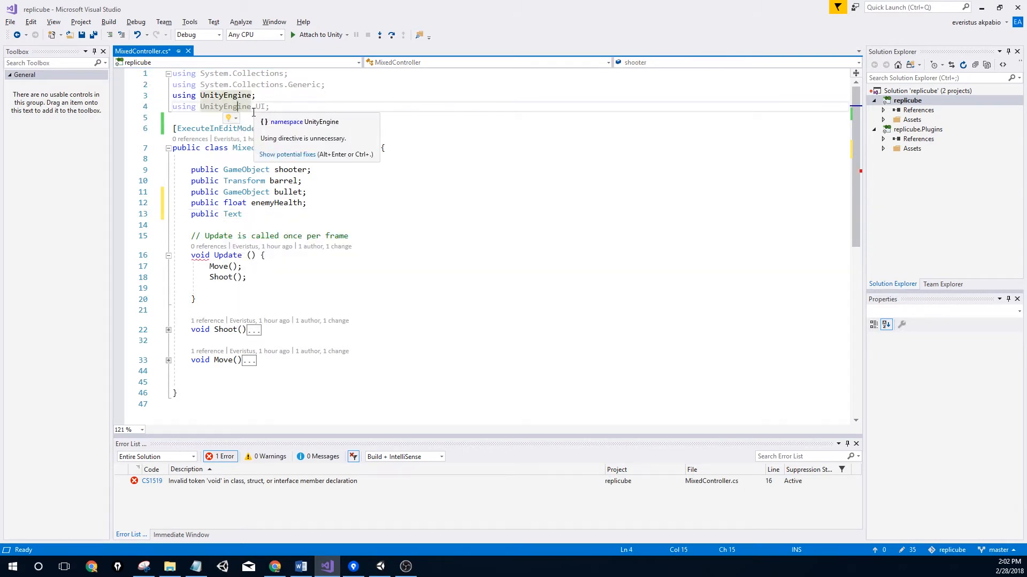
click(258, 216)
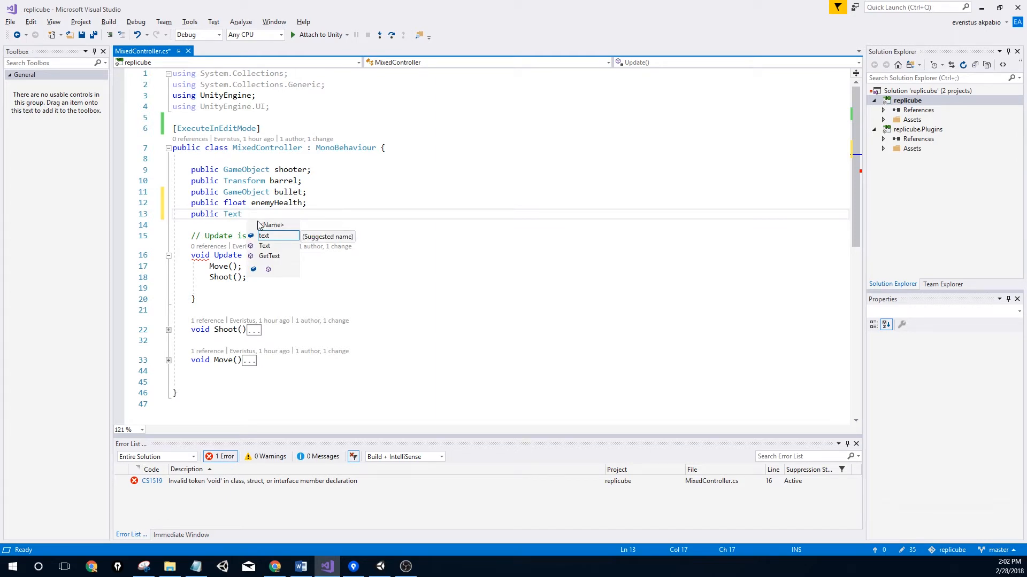
text(hea)
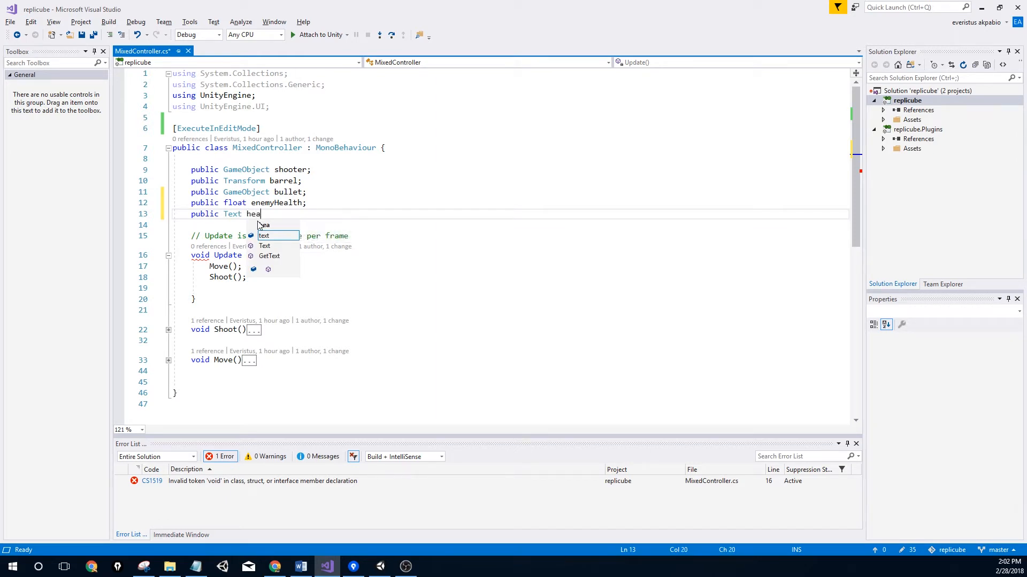
text(thText;)
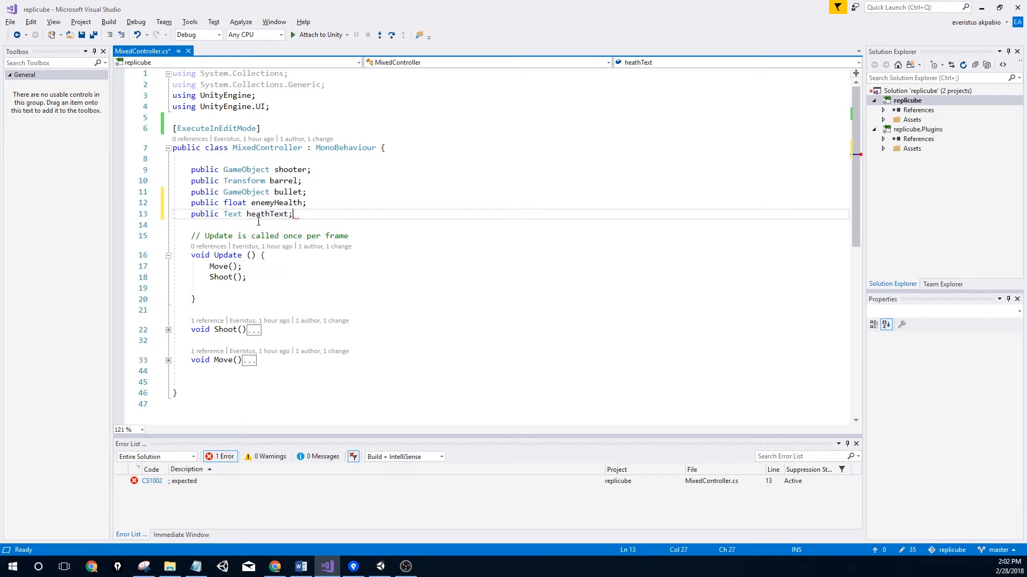
click(298, 270)
click(261, 368)
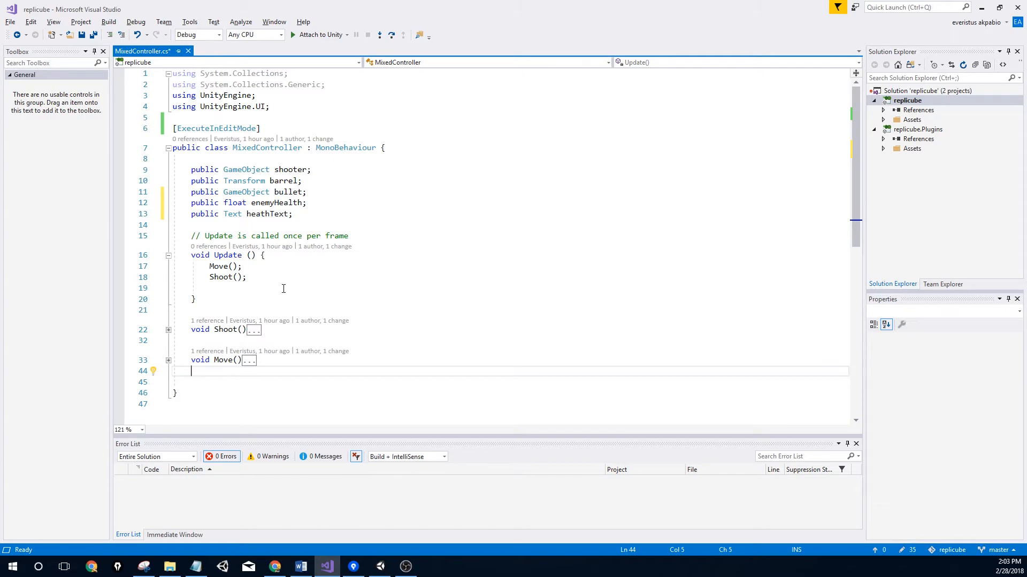
key(alt+Tab)
key(alt+Tab)
key(alt+Tab)
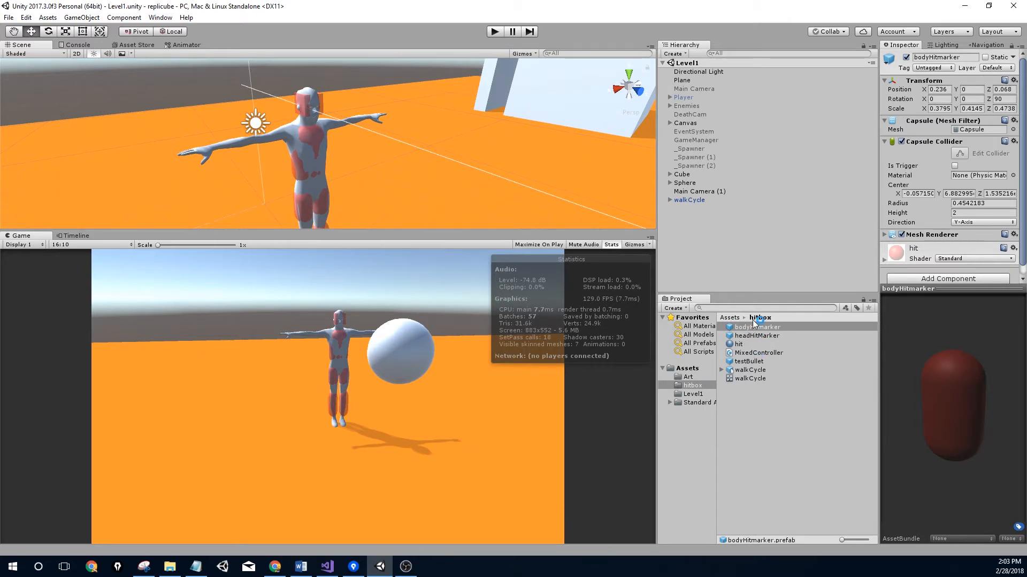
Add a new HitboxChecker script component to bodyHitmarker and open it in Visual Studio
scroll(919, 230, down, 1)
click(941, 270)
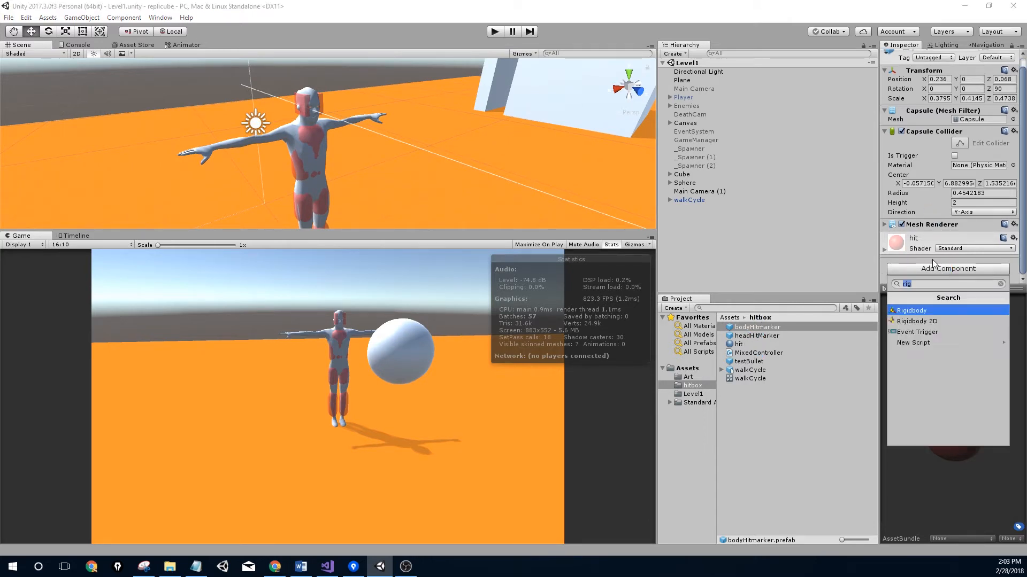
key(BackSpace)
text(hi)
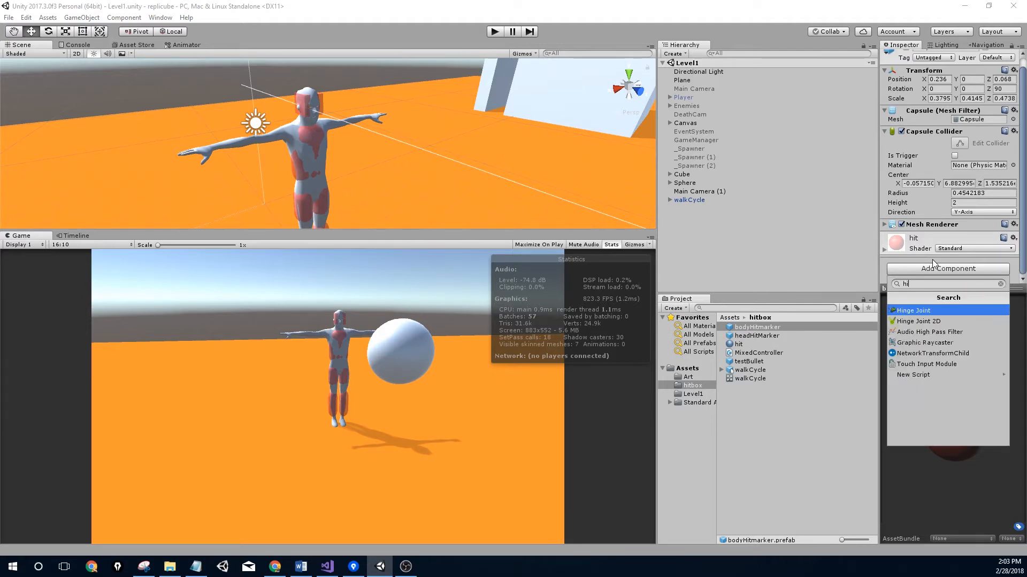
key(BackSpace)
key(BackSpace)
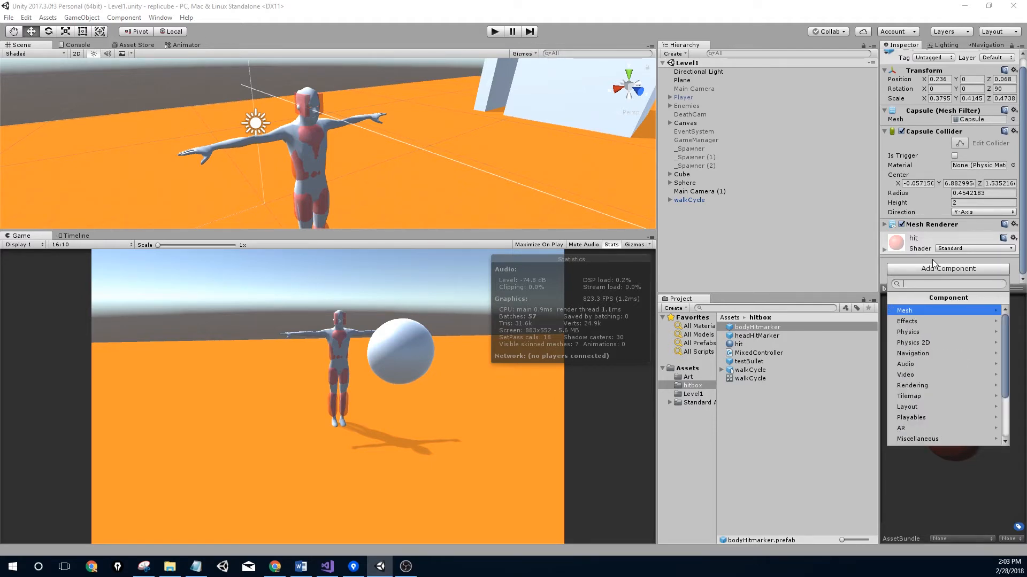
text(HitboxChe)
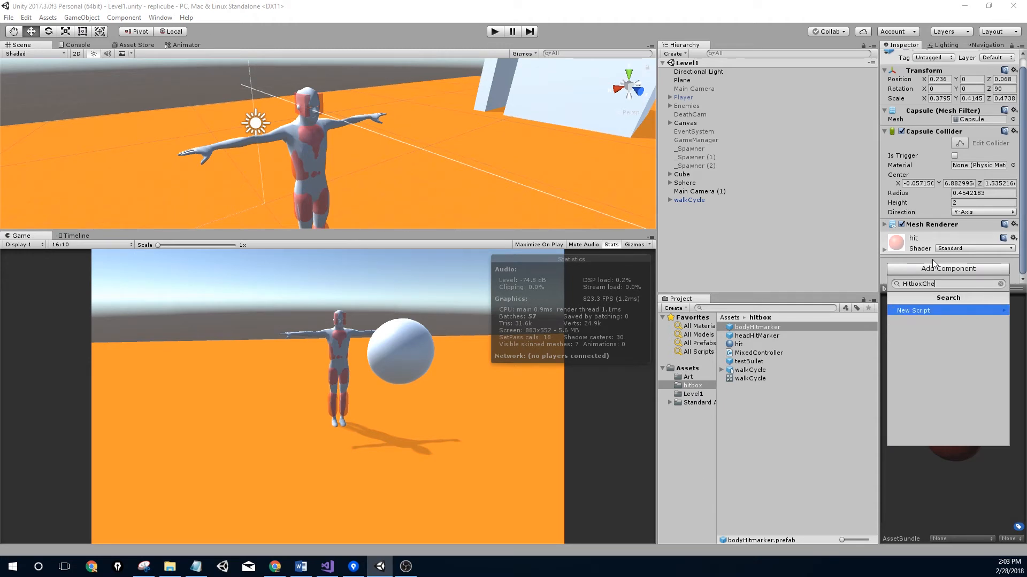
text(cker)
key(Return)
key(Return)
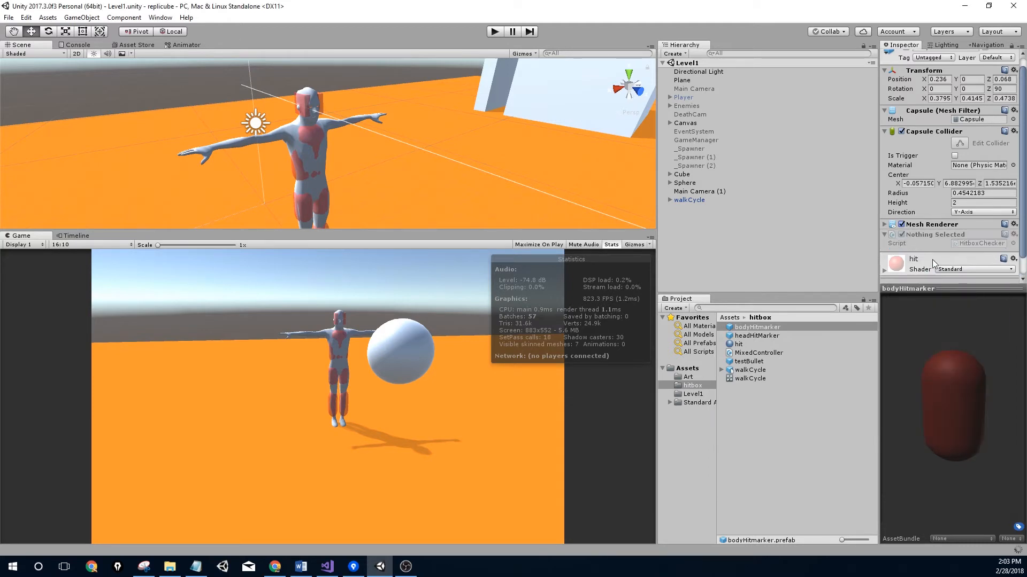
double_click(964, 246)
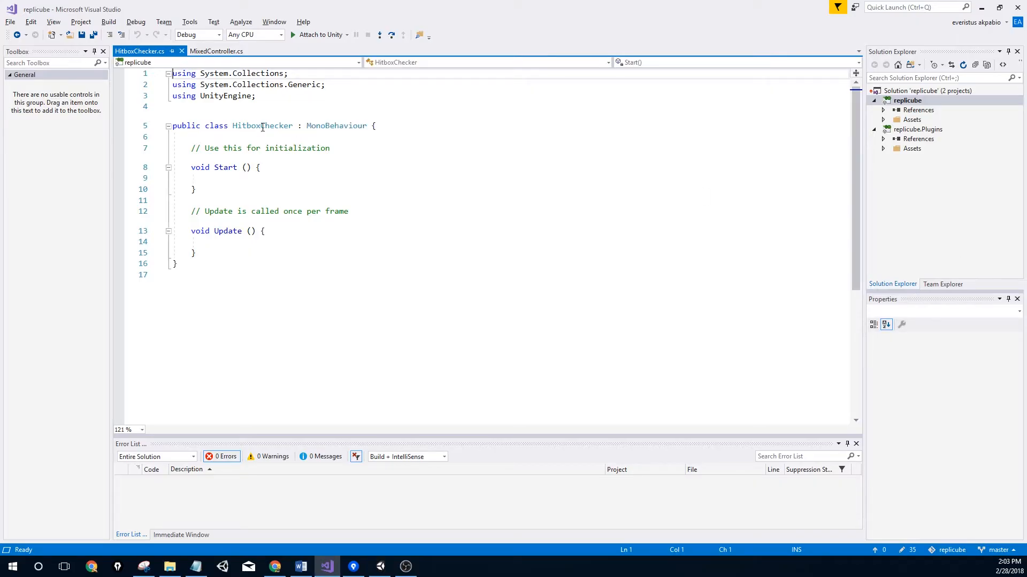
click(301, 230)
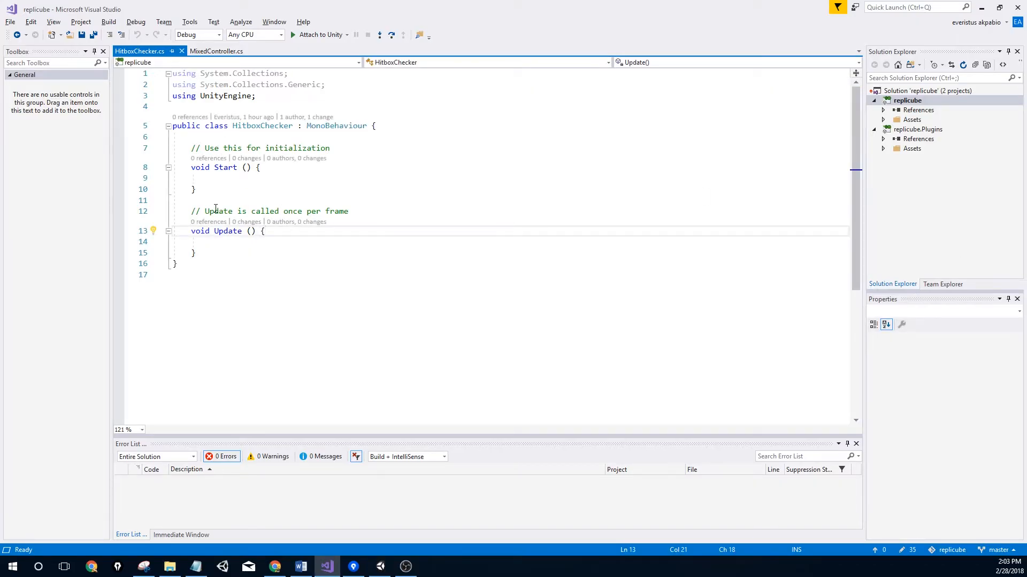
Declare 'public enum Hitmarker { Body,Head }' at the top of the HitboxChecker class
click(386, 132)
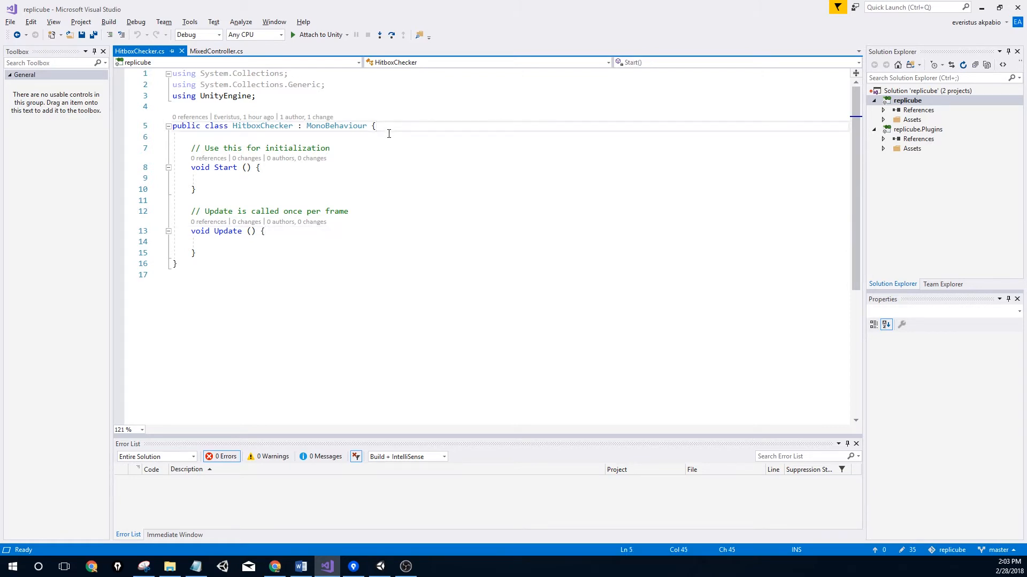
key(Return)
text(public )
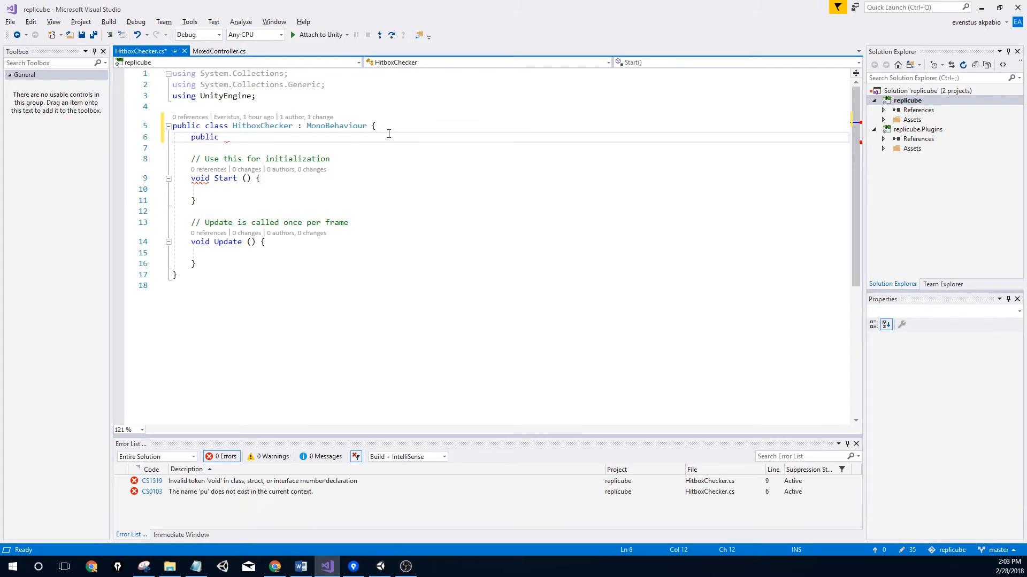
text(enum)
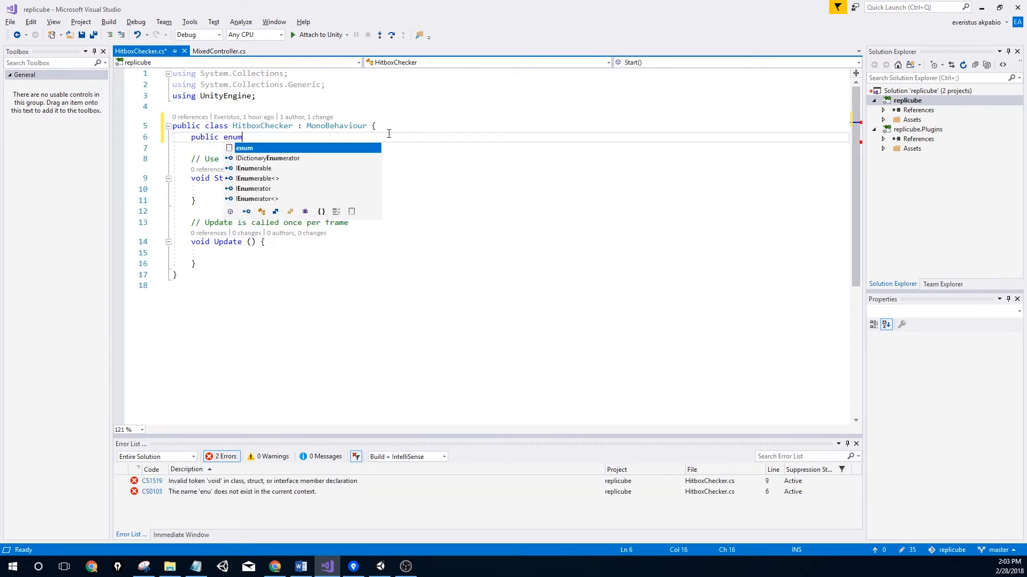
text( Hitmarker { Body,Head)
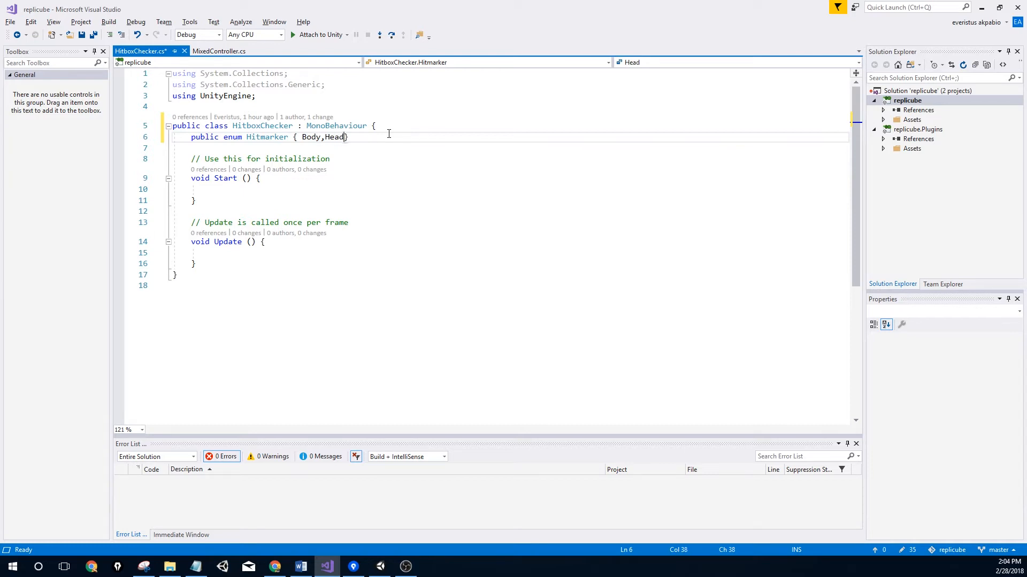
click(389, 134)
Add the field 'public Hitmarker hitmarkerType;' below the enum and save HitboxChecker.cs
key(Return)
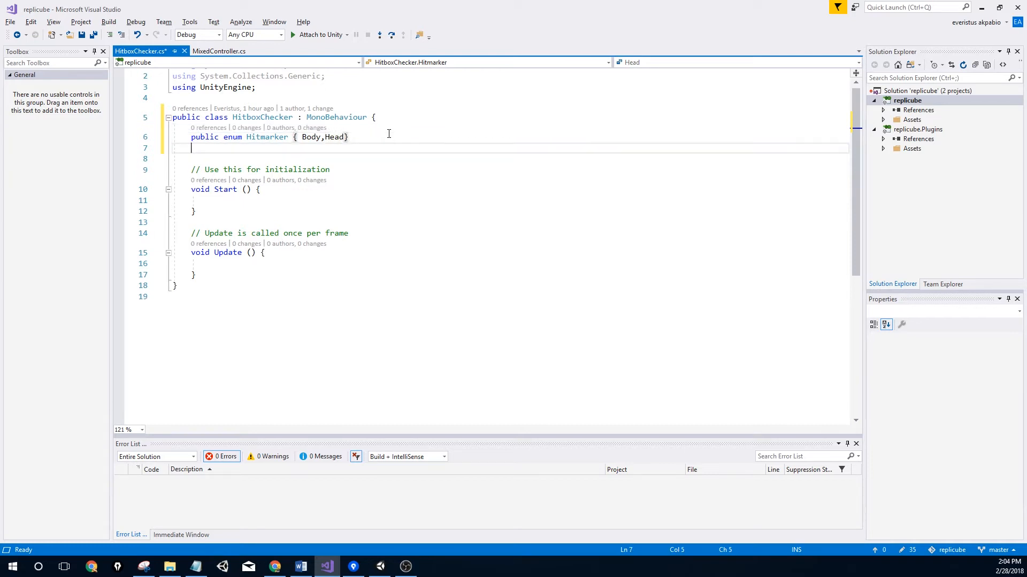
text(public Hitmarker)
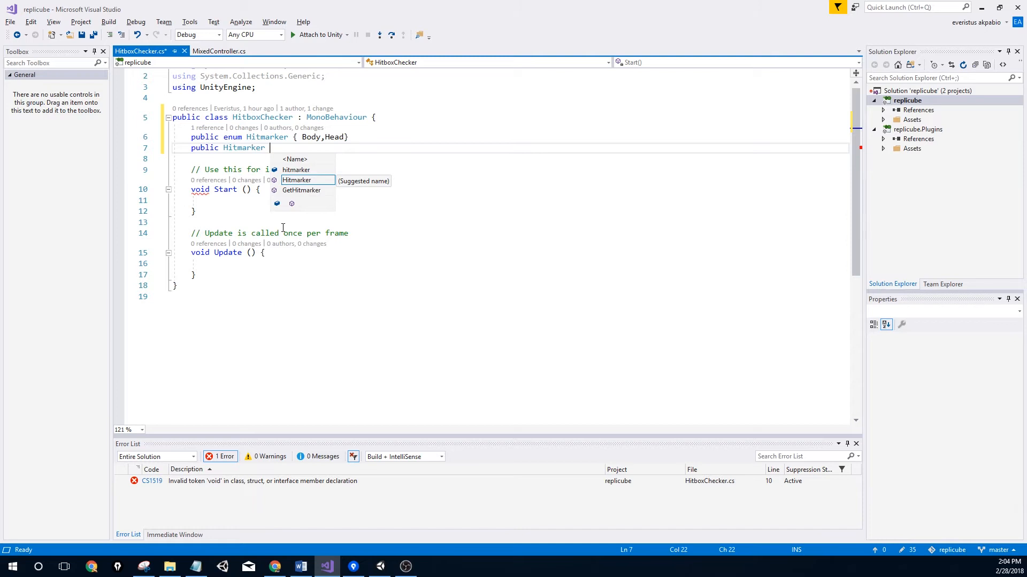
text(HItmarker)
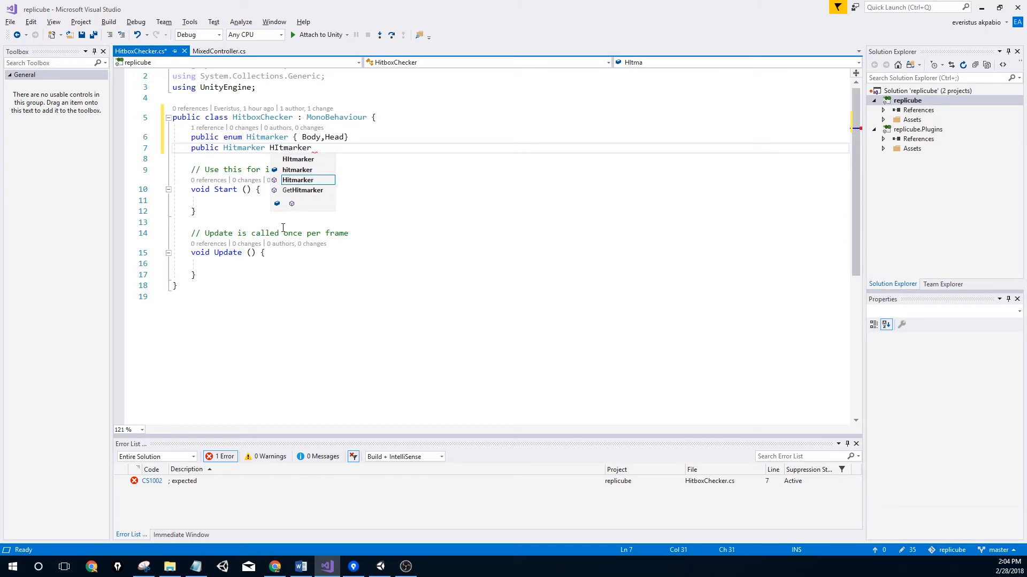
key(Escape)
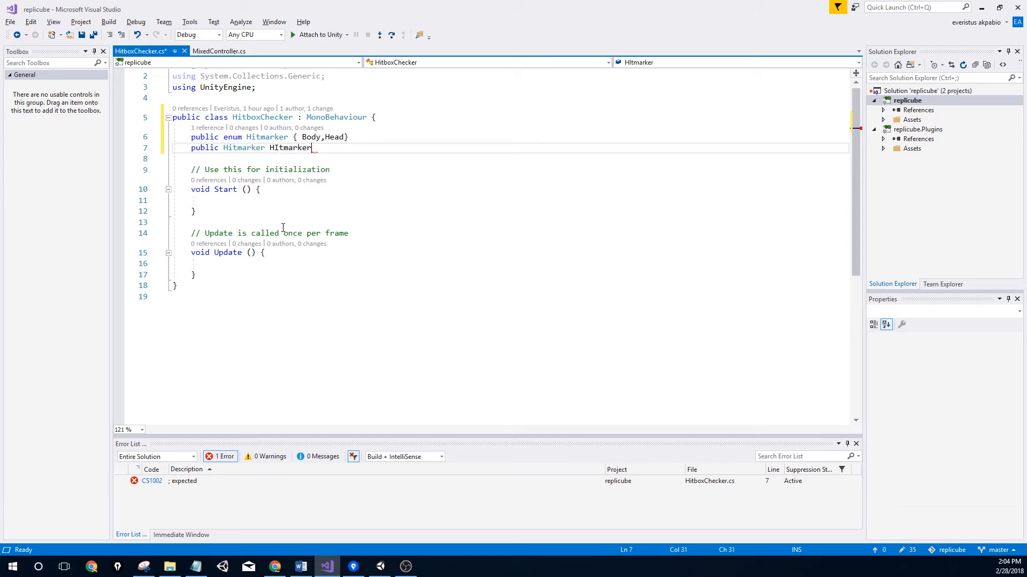
key(BackSpace)
key(BackSpace)
key(BackSpace)
key(BackSpace)
key(BackSpace)
key(BackSpace)
key(BackSpace)
key(BackSpace)
text(it)
key(BackSpace)
key(BackSpace)
key(BackSpace)
text(hi)
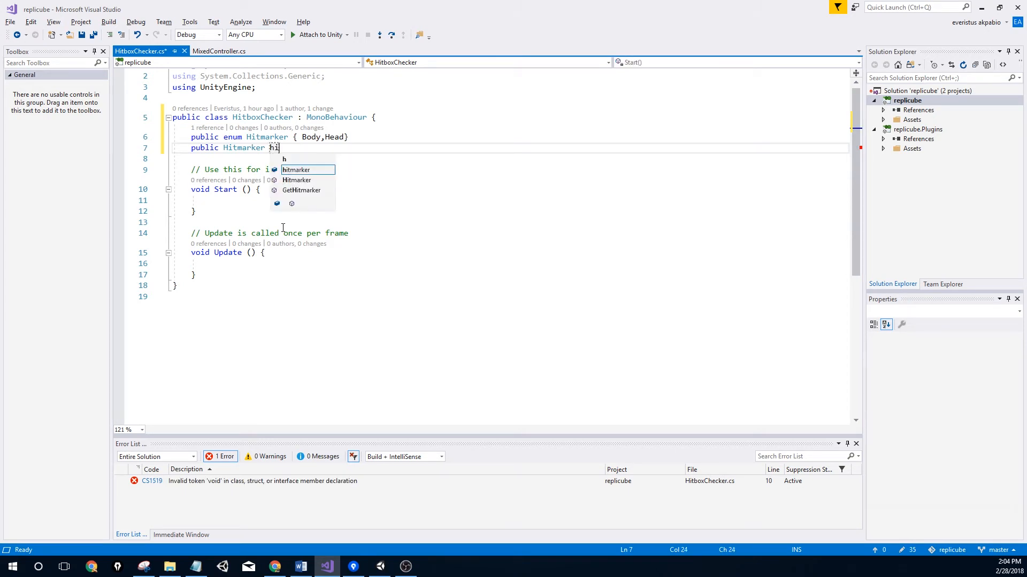
text(tmar)
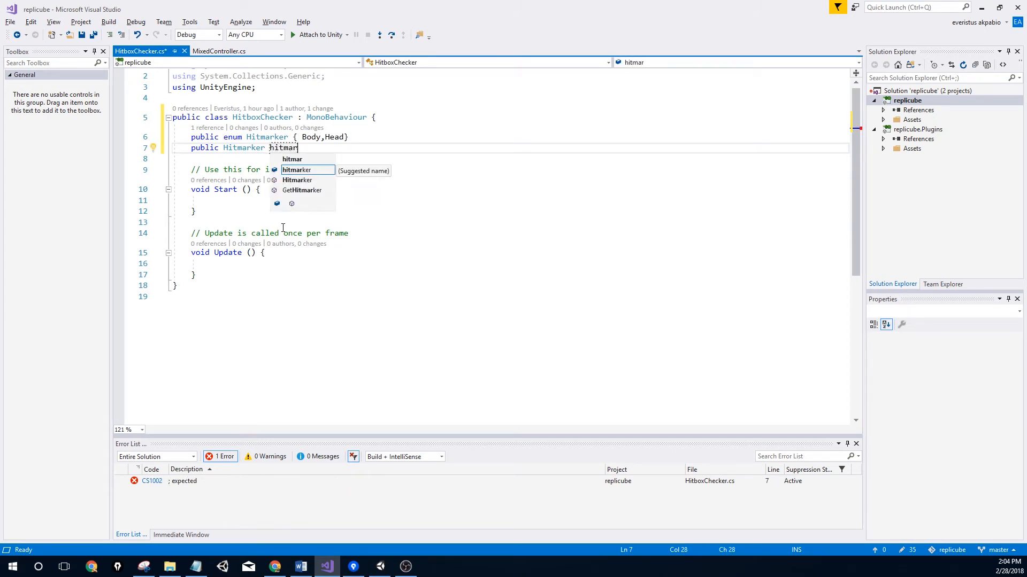
key(Tab)
text(T)
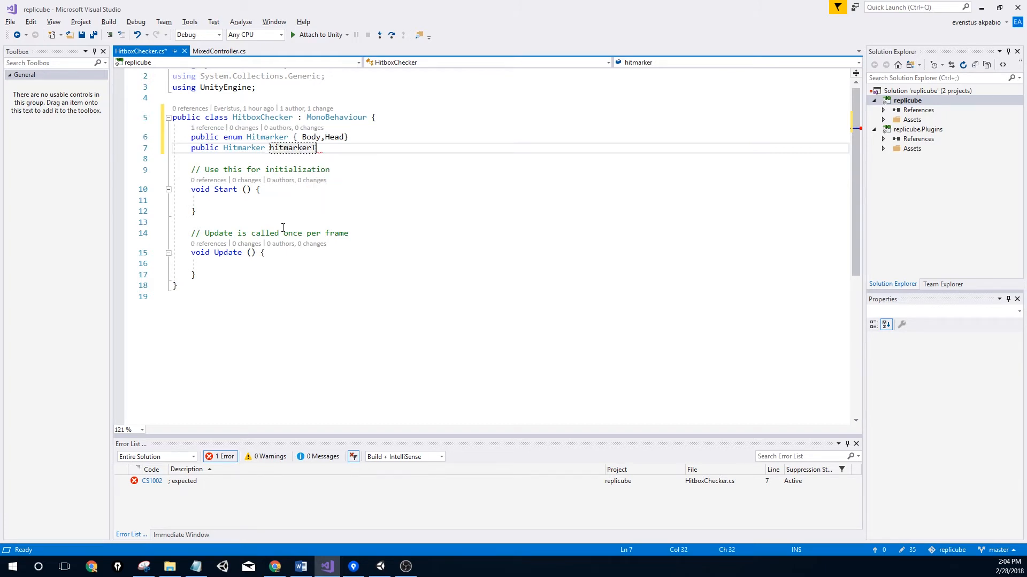
text(ype)
key(BackSpace)
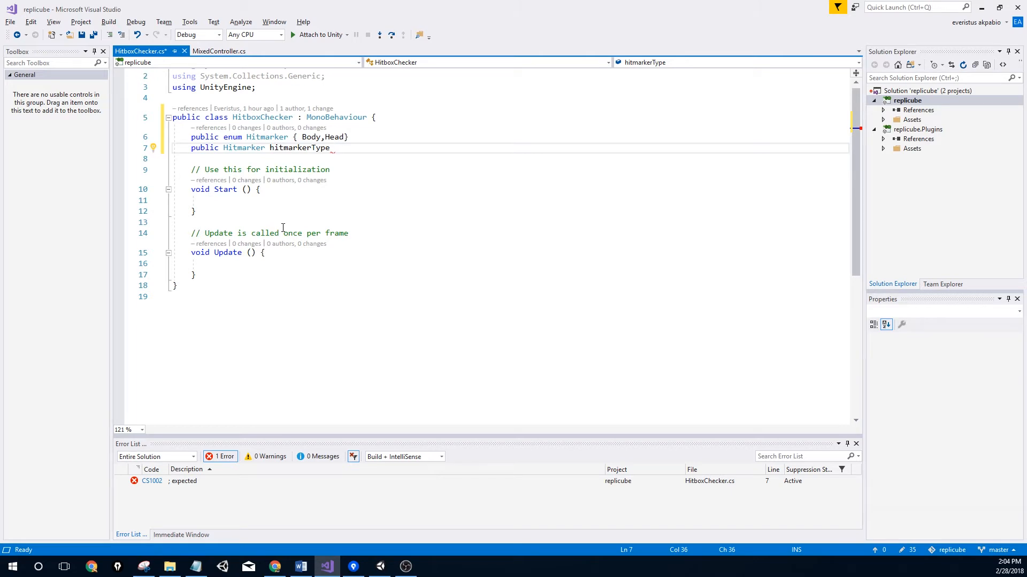
text(;)
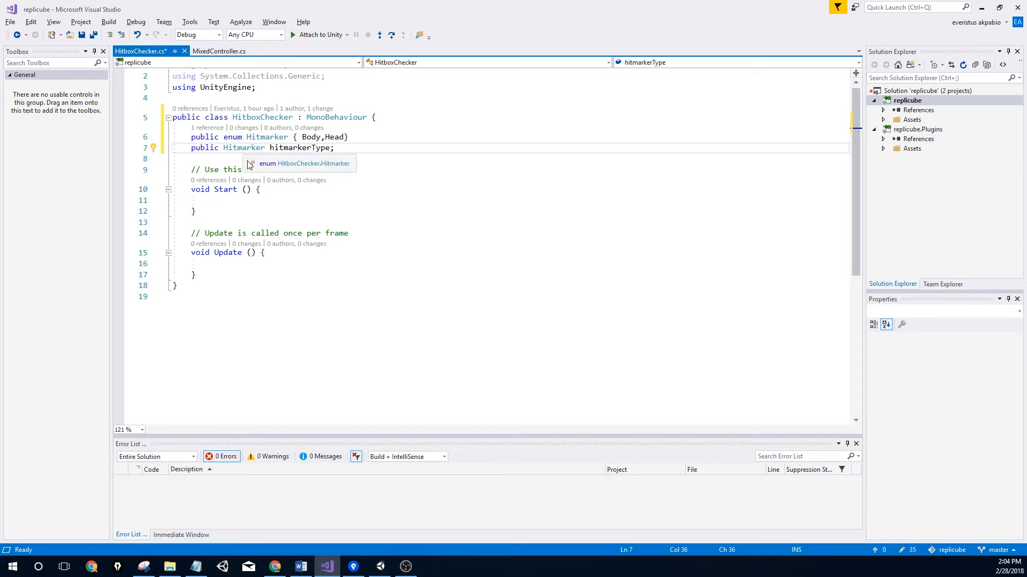
key(ctrl+s)
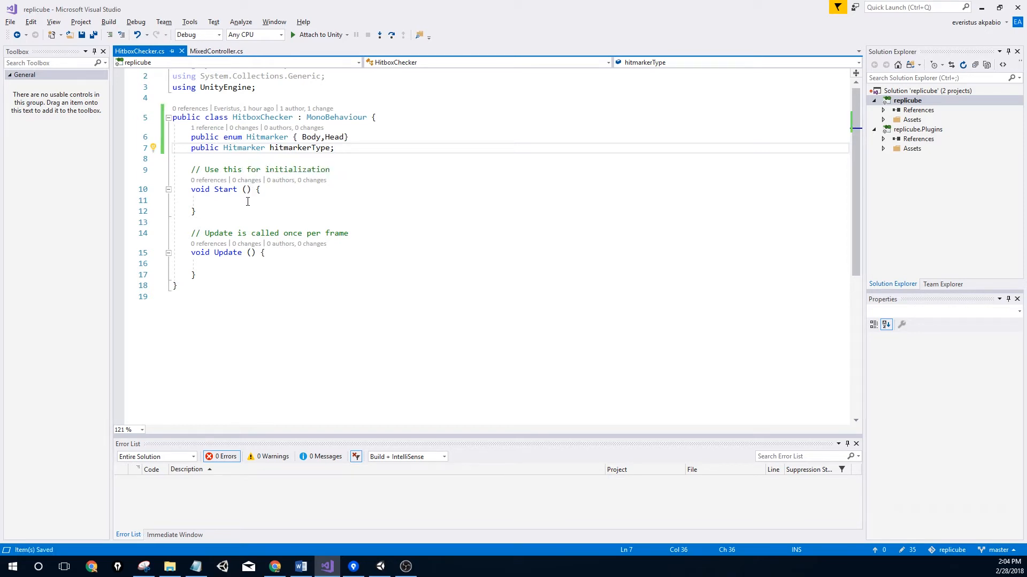
Start typing an 'oncoll' method below Update, then return to Unity
click(280, 256)
click(243, 275)
key(Return)
key(Return)
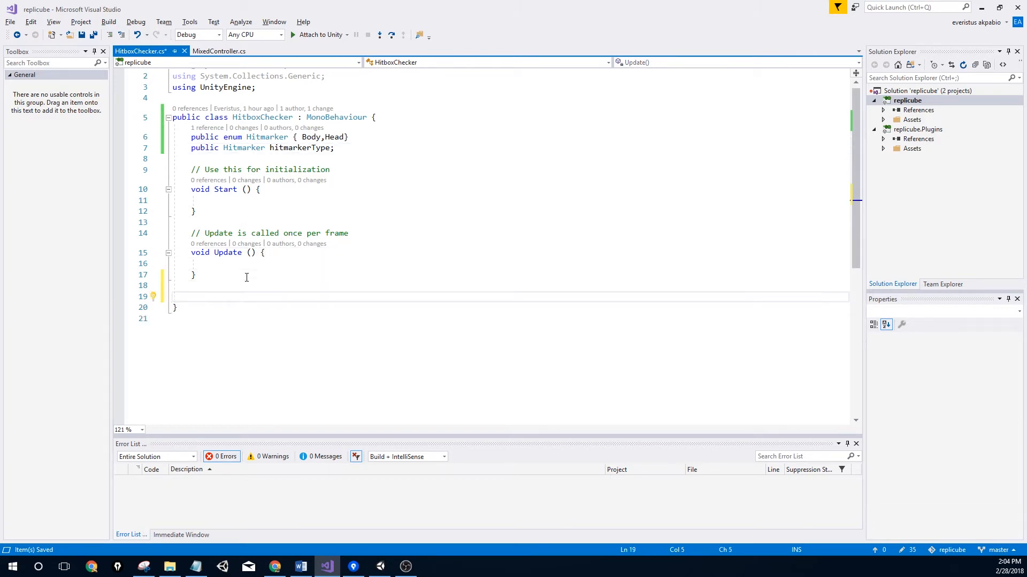
text(oncoll)
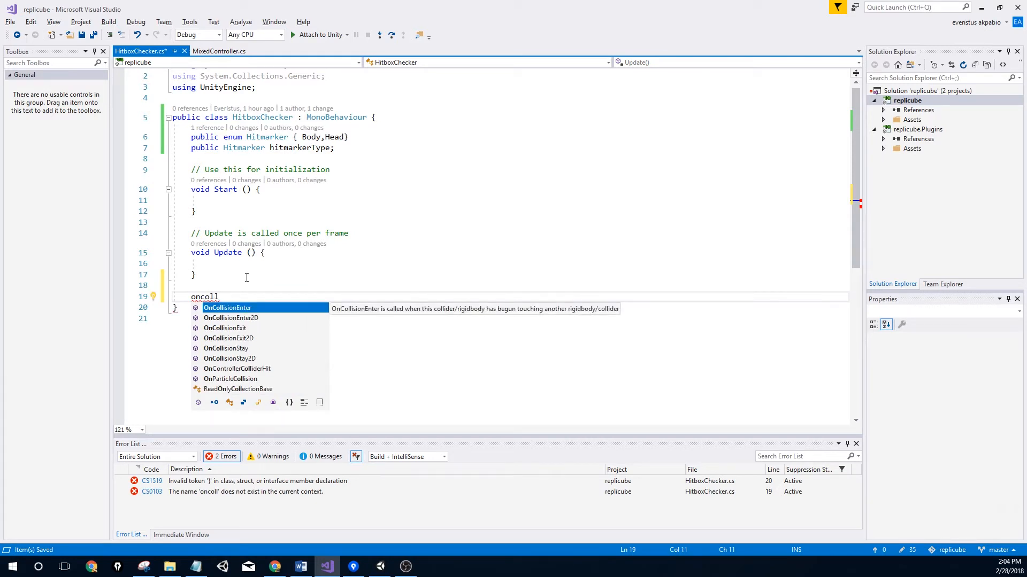
key(alt+Tab)
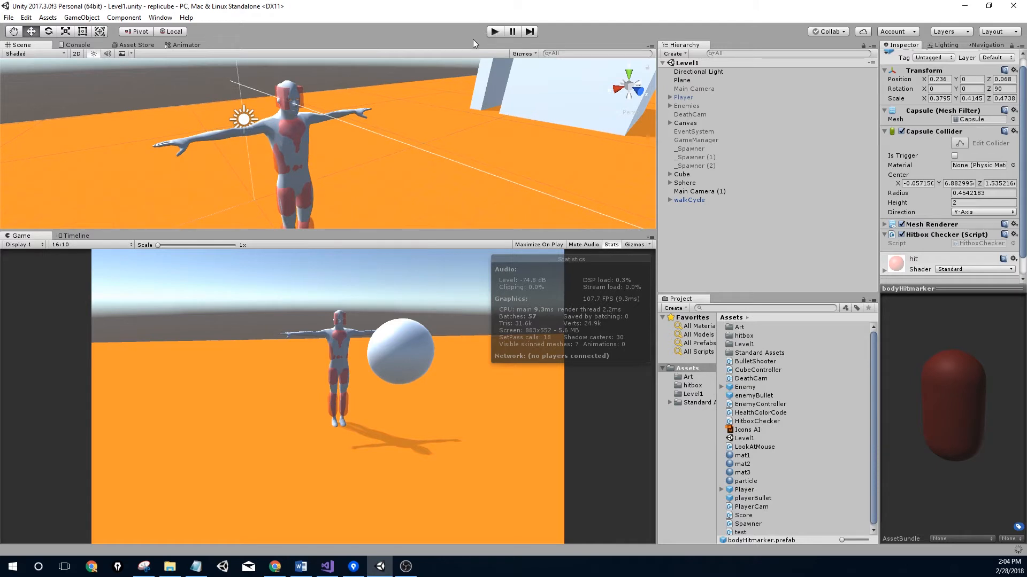
Test-play the game briefly, then tick Is Trigger on the headHitMarker and bodyHitmarker colliders
click(496, 34)
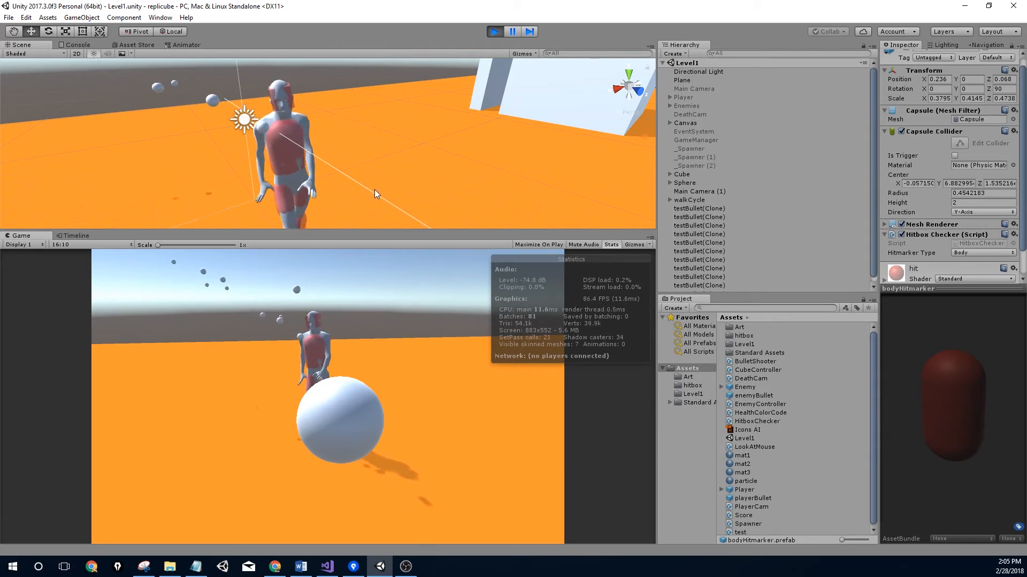
click(495, 32)
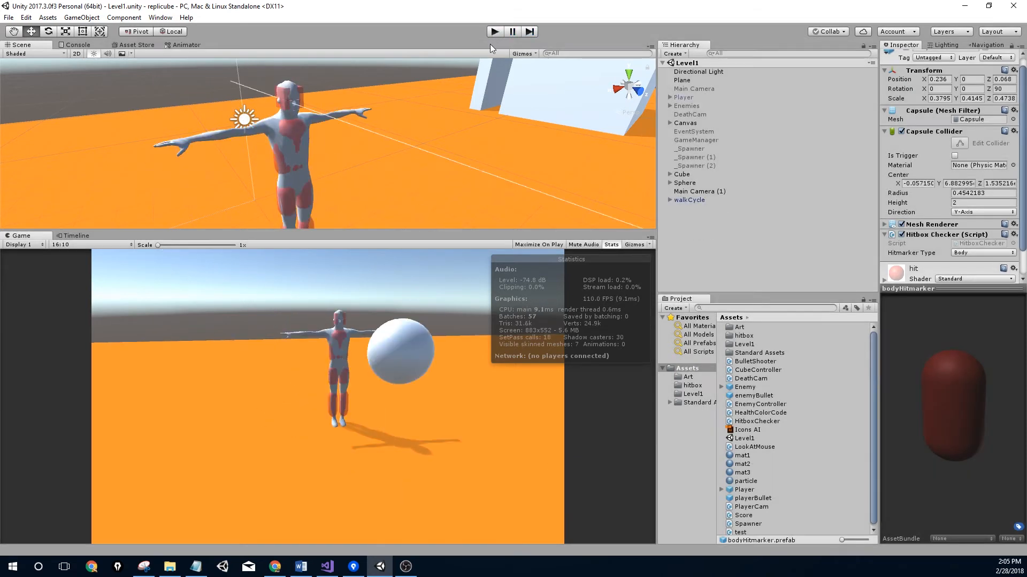
click(692, 386)
ctrl+click(756, 336)
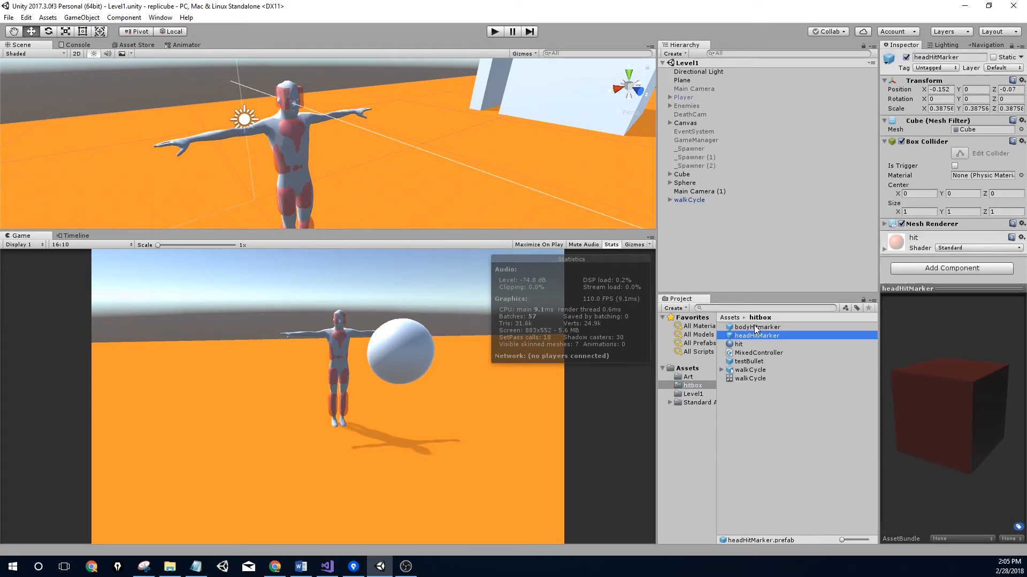
click(756, 336)
click(955, 166)
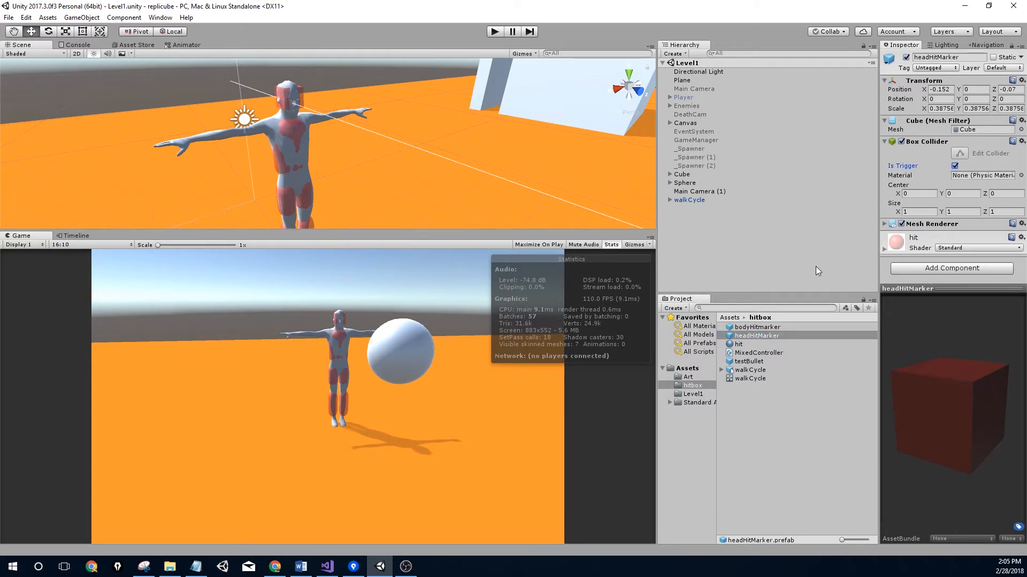
click(789, 327)
click(955, 166)
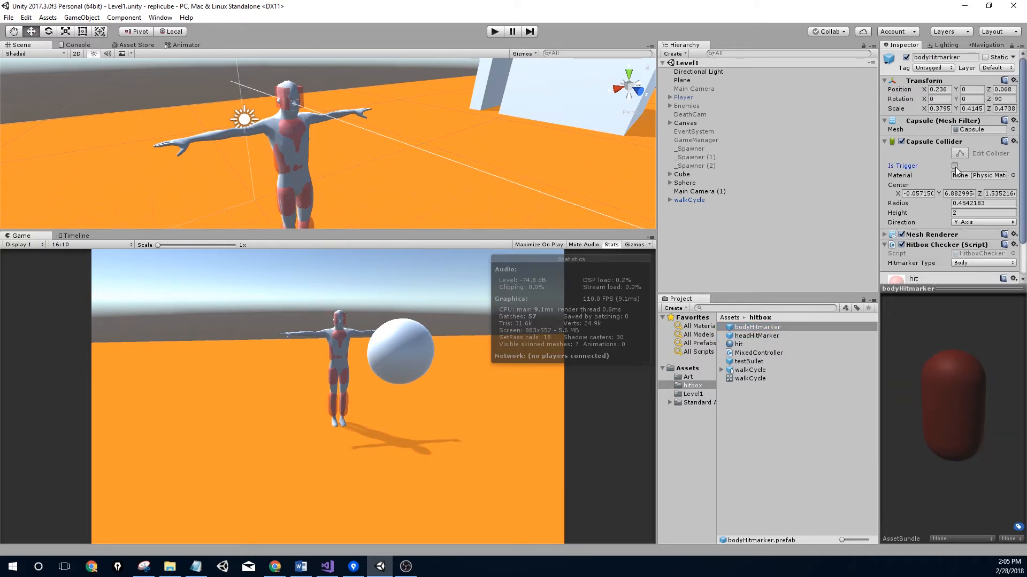
key(alt+Tab)
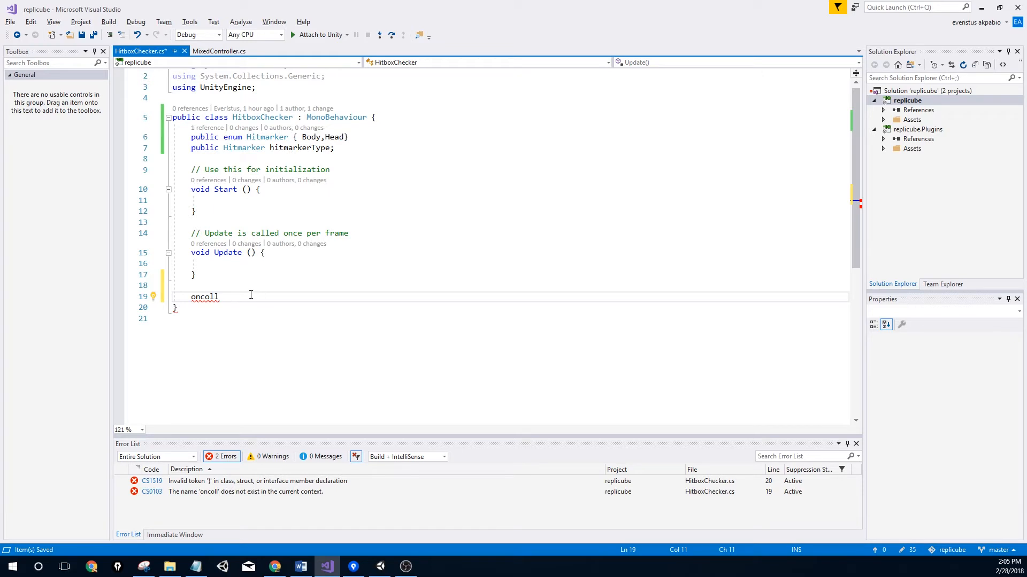
Replace 'oncoll' with an OnTriggerEnter method starting 'if(hitmarkerType == Hitmarker.Body'
key(BackSpace)
key(BackSpace)
key(BackSpace)
key(BackSpace)
key(BackSpace)
text(ontr)
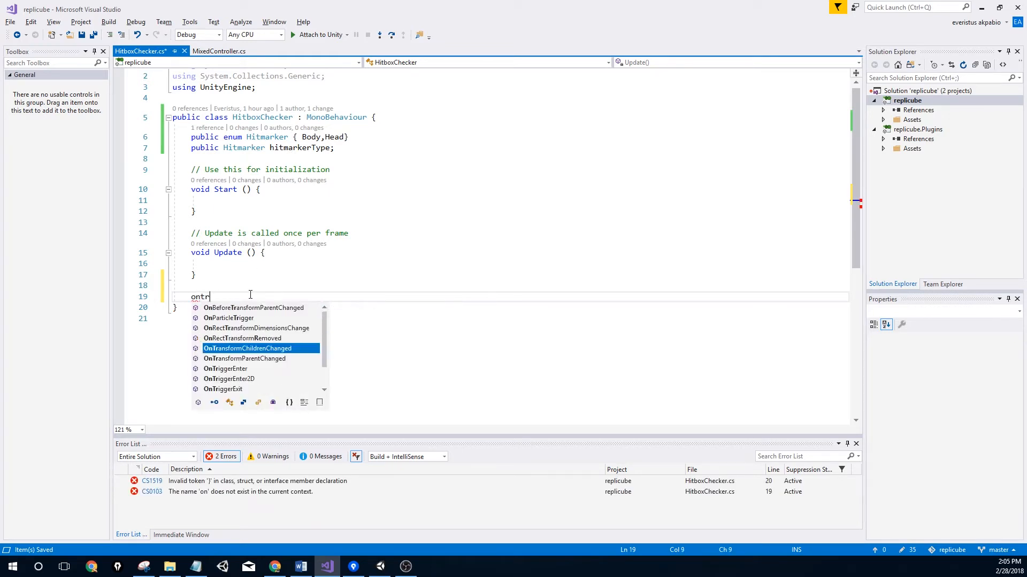
text(i)
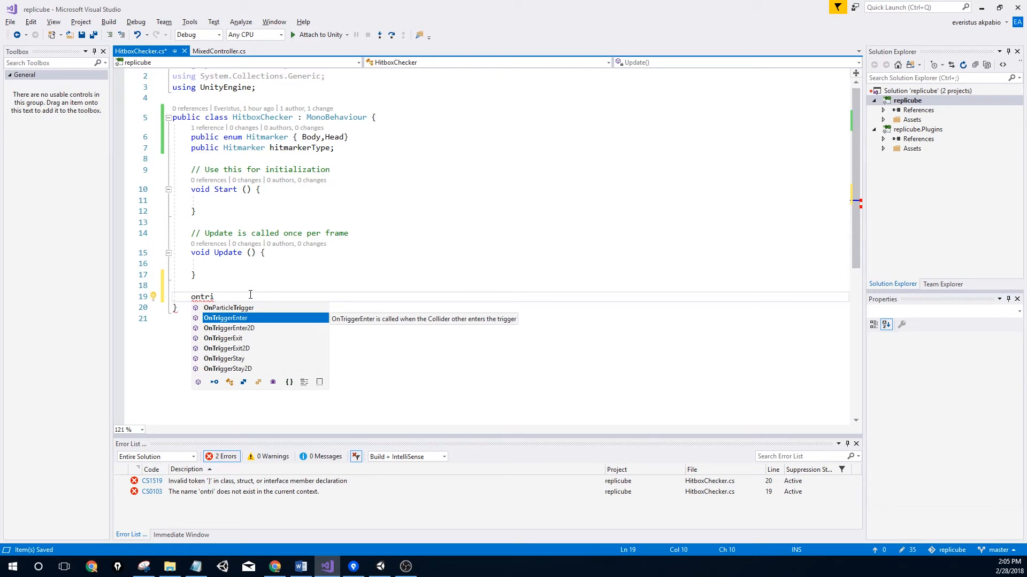
key(Tab)
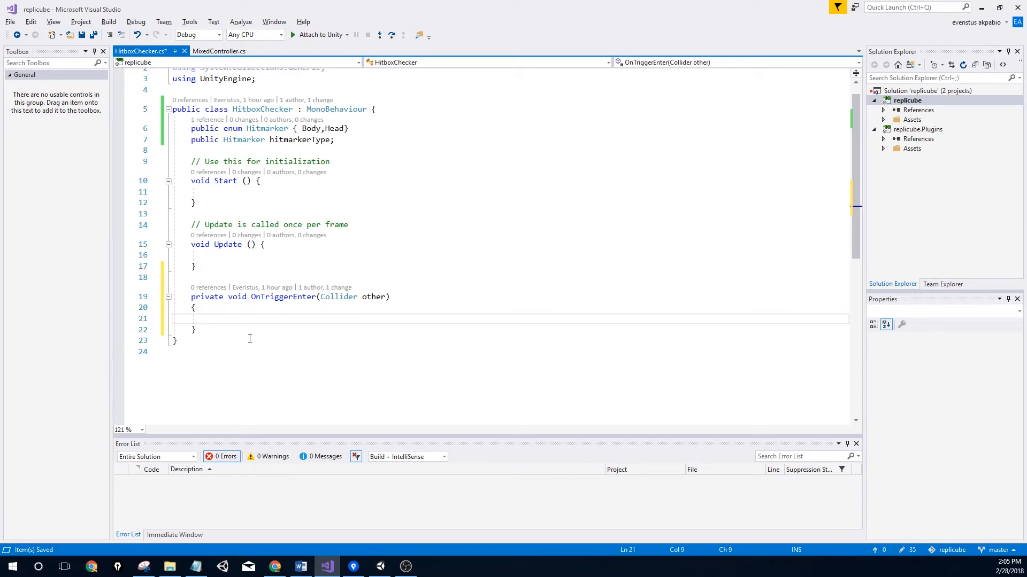
text(if()
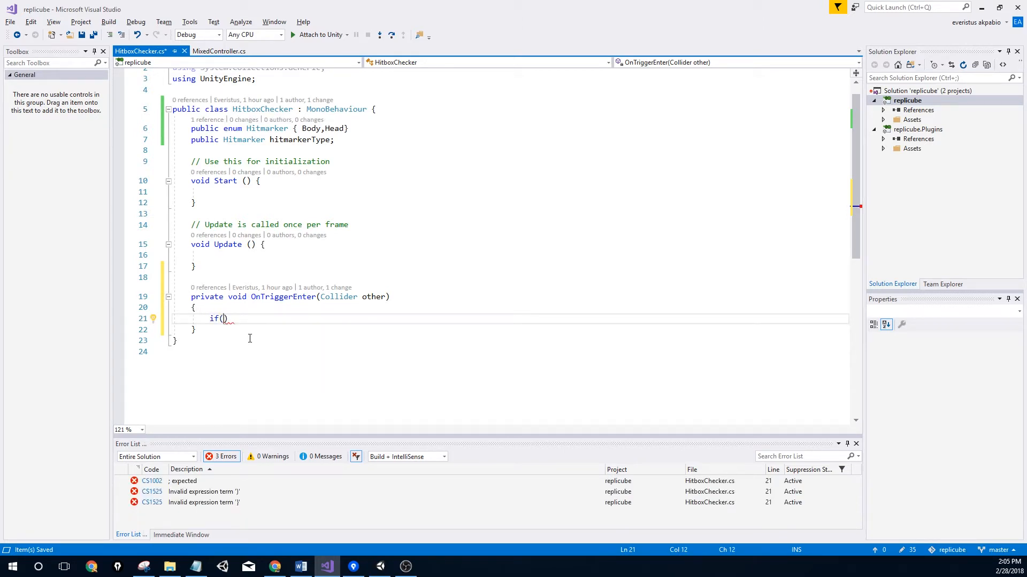
text(hi)
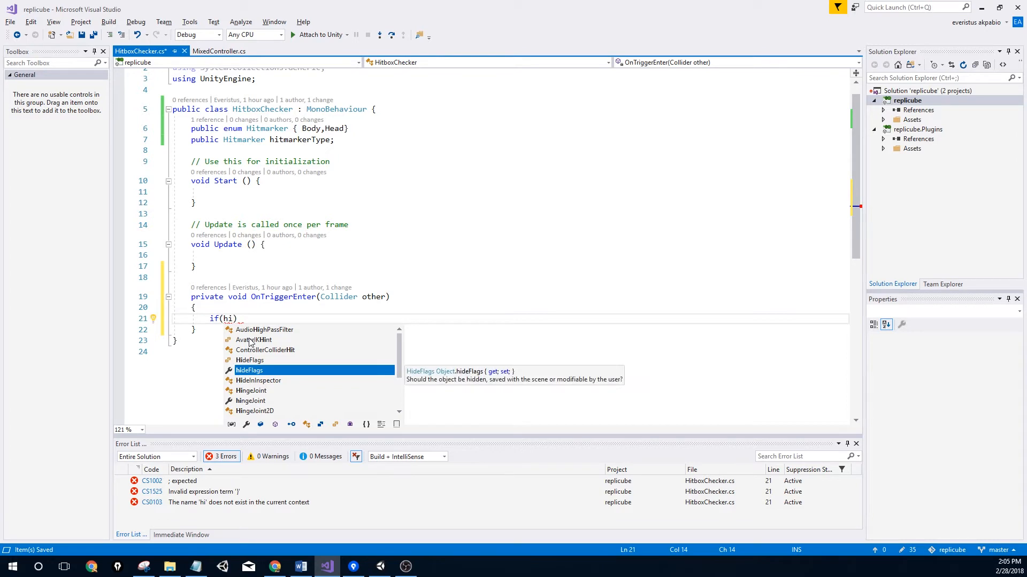
text(tma)
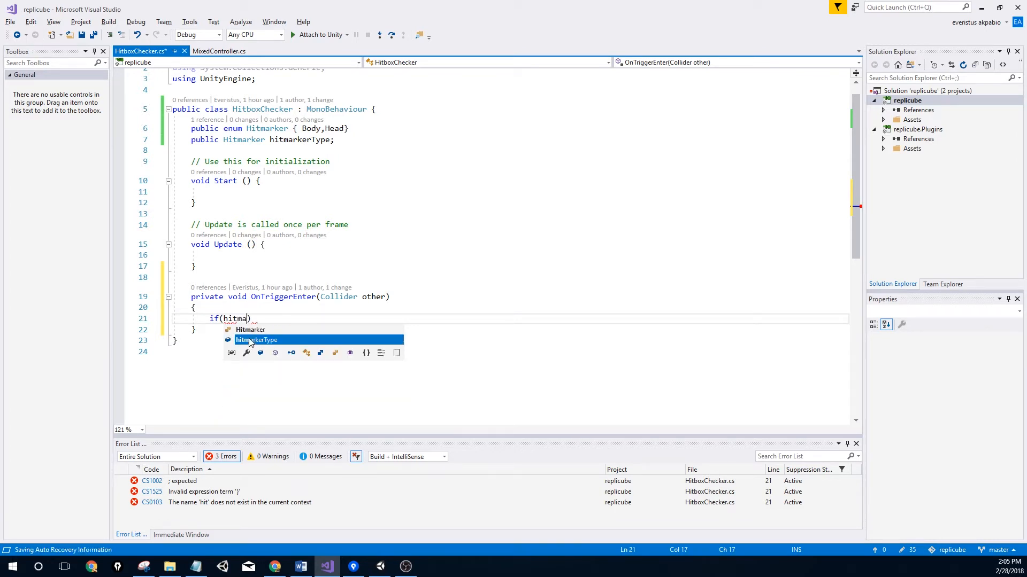
key(Tab)
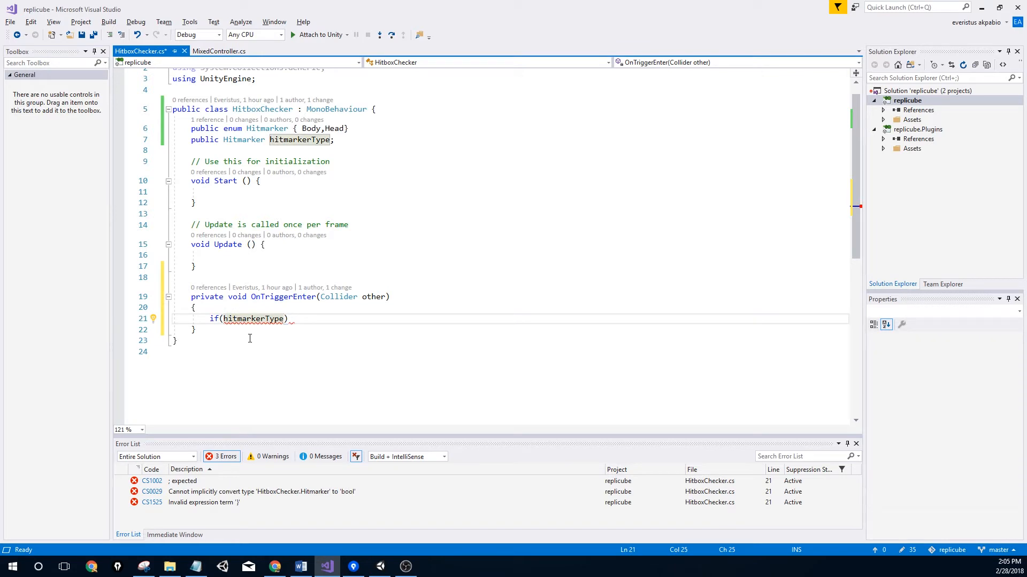
text(.)
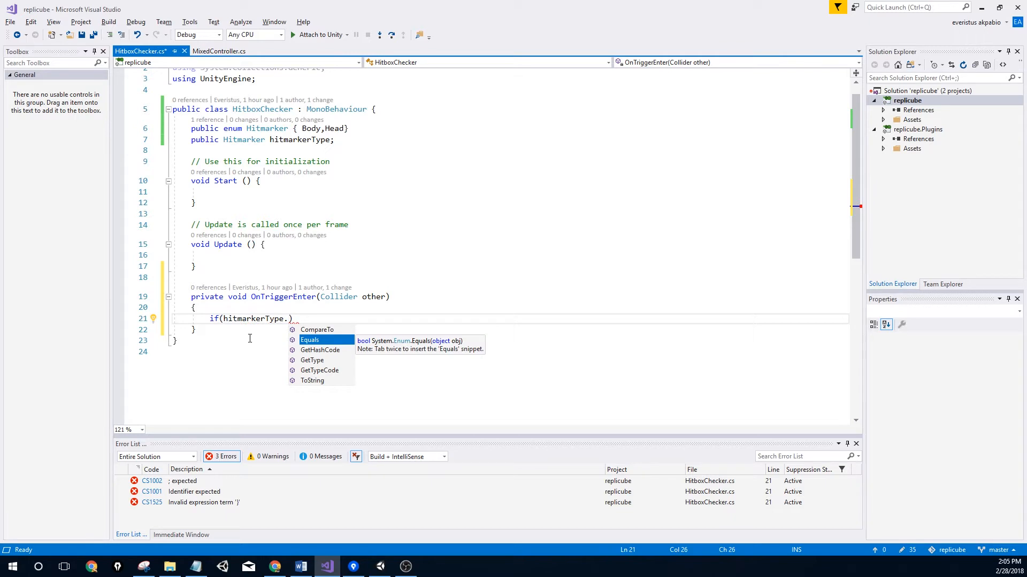
key(BackSpace)
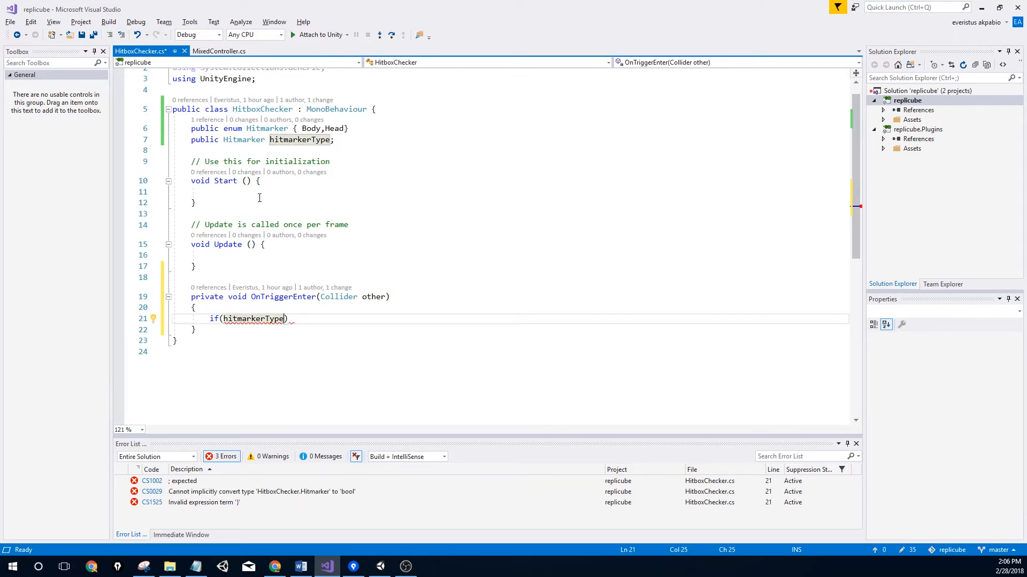
mouse_move(282, 145)
text(== )
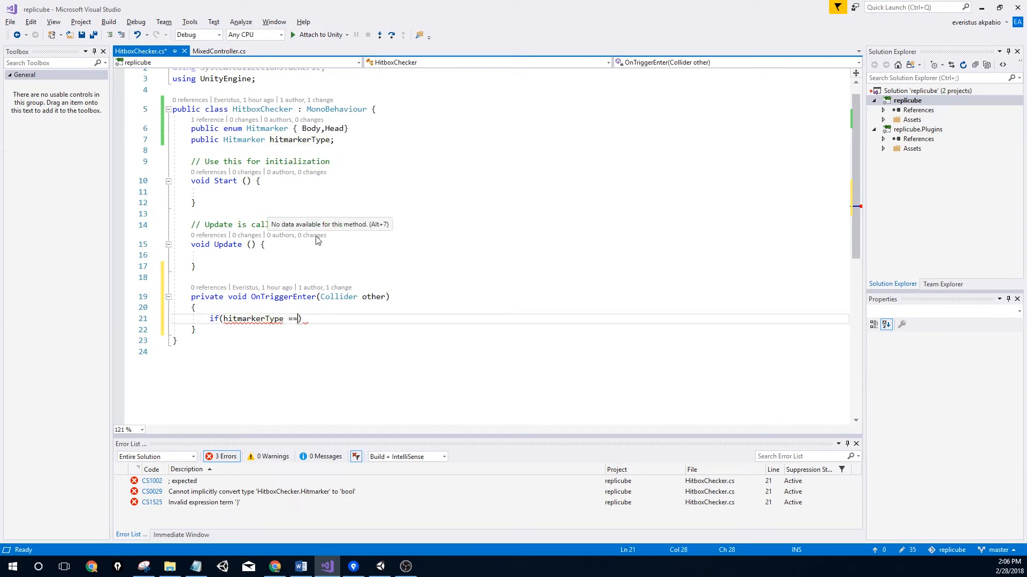
text(Hit)
key(Tab)
text(.)
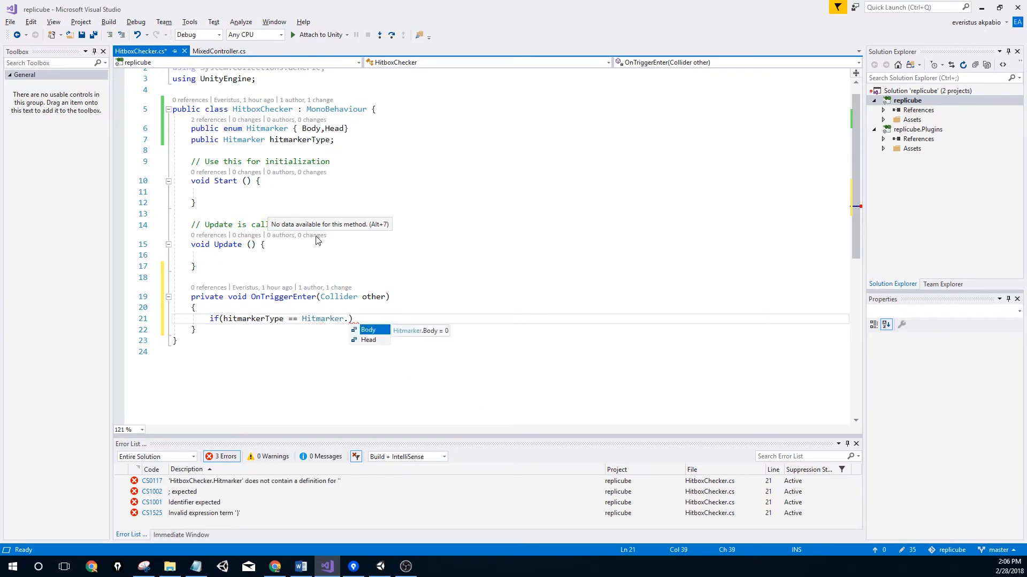
key(Tab)
Add an empty if block and the '&& other.gameObject.tag == "bullet"' condition, then save
click(383, 321)
text({)
key(Return)
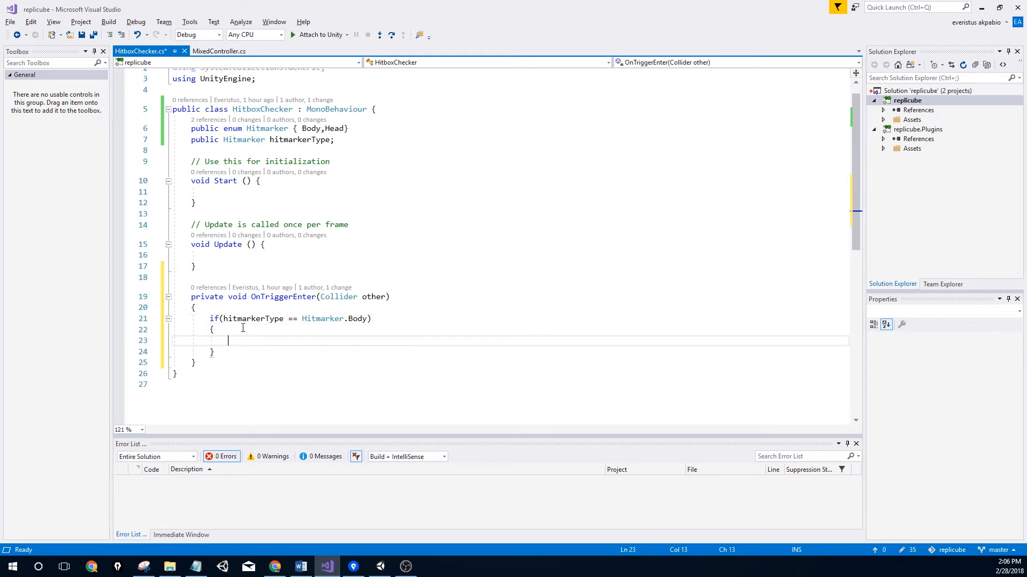
click(366, 320)
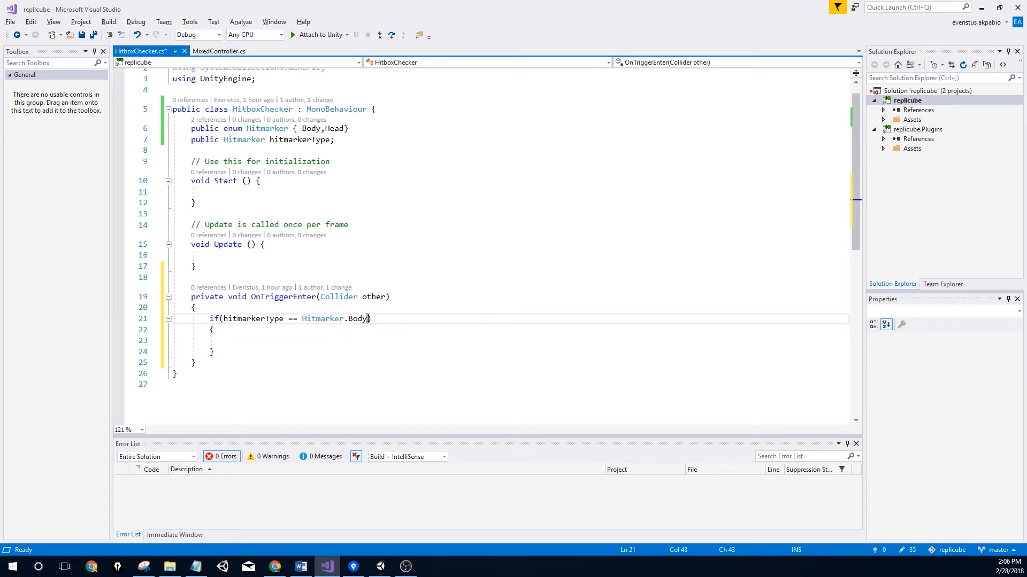
text(&&)
text( other.)
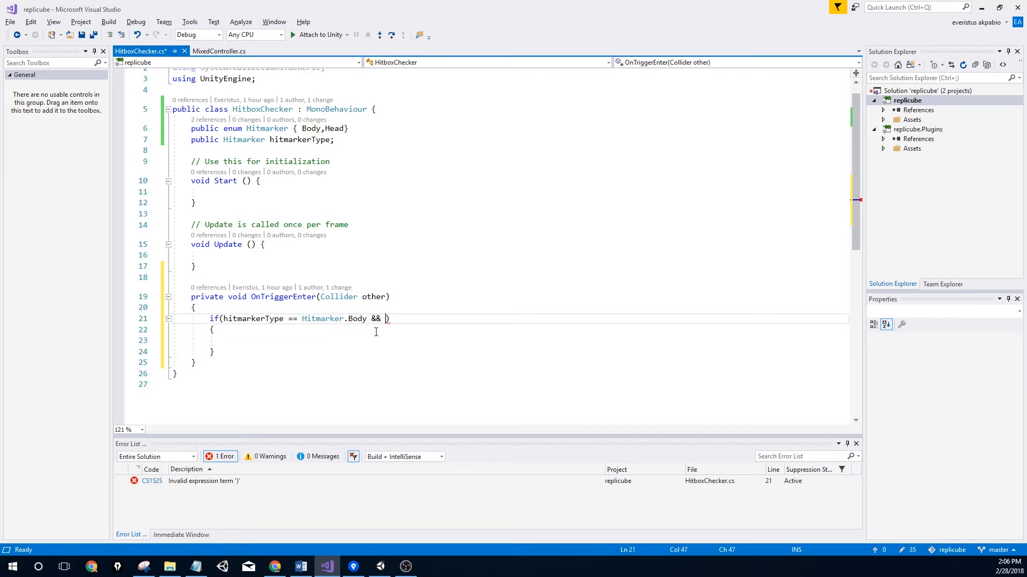
text(gameObject)
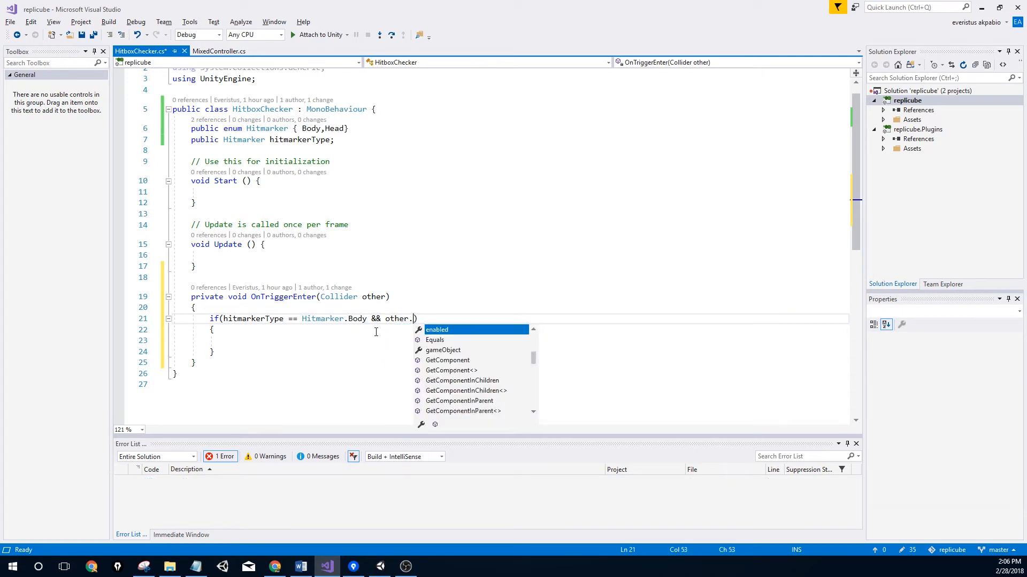
text(.tag)
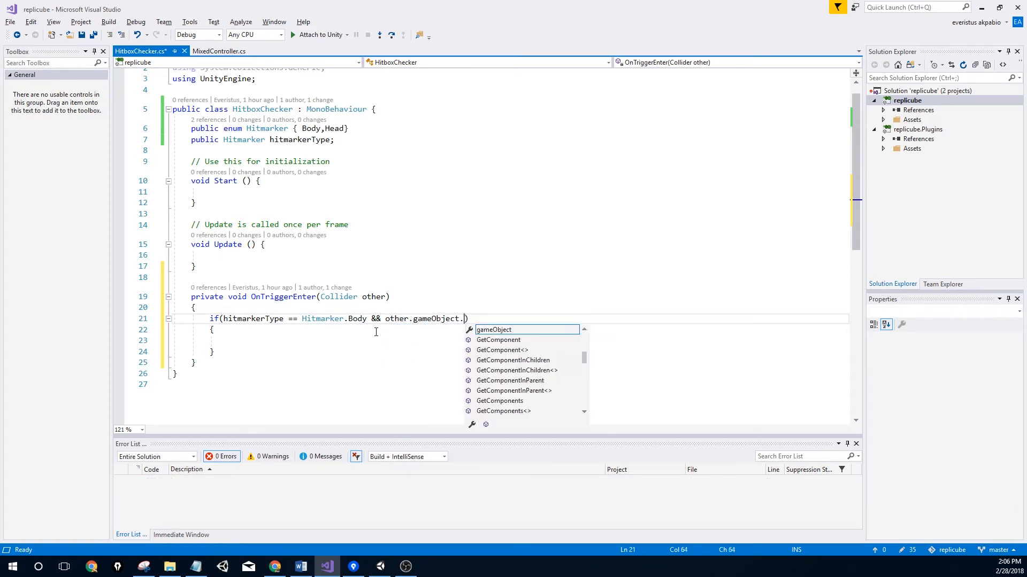
text( == ")
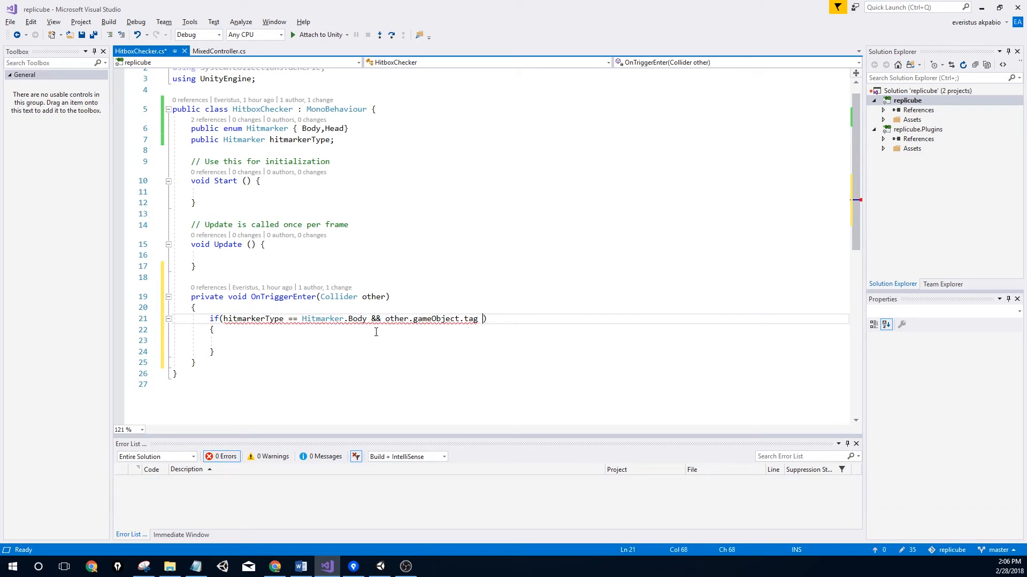
text(bullet")
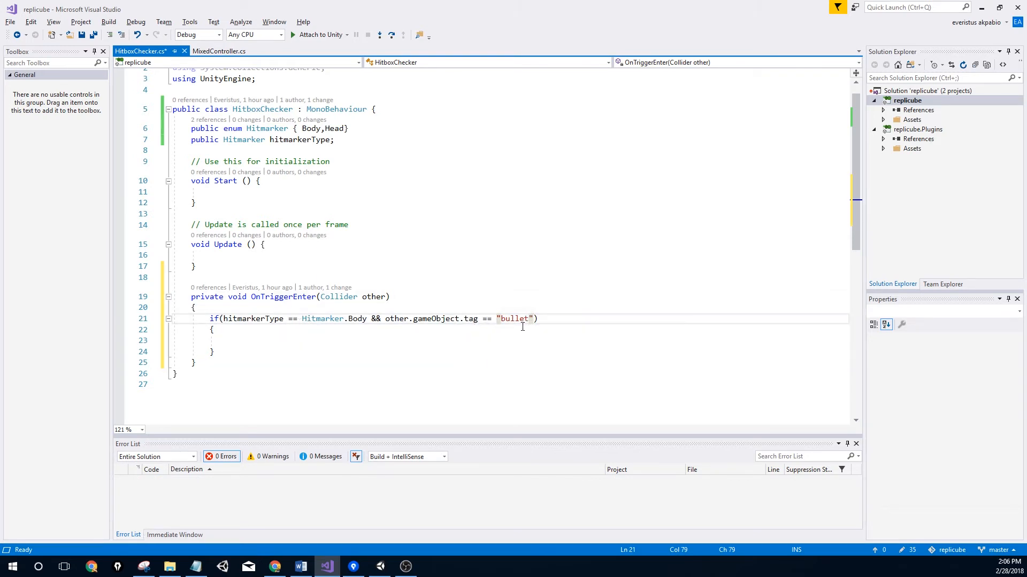
click(269, 341)
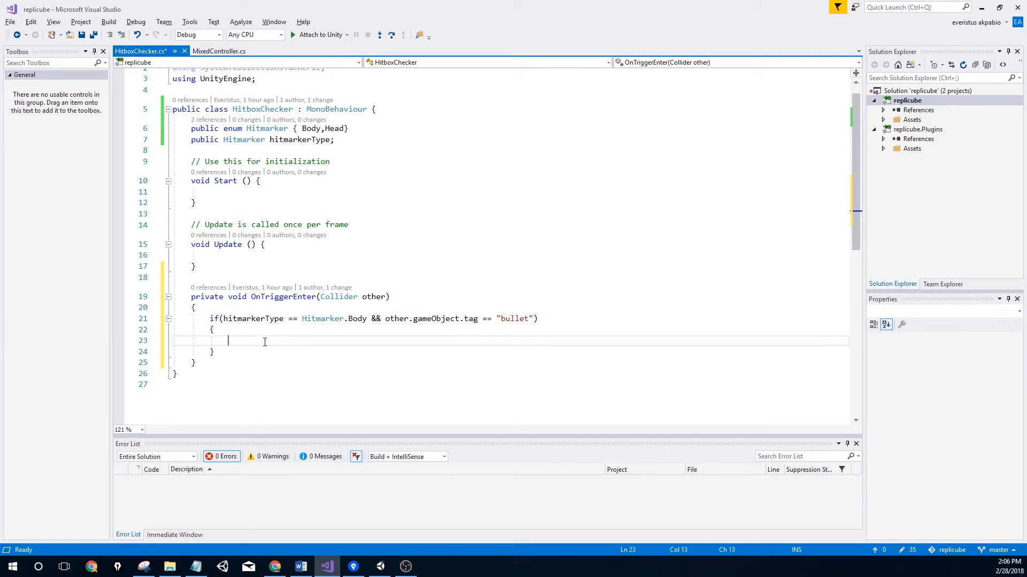
key(ctrl+s)
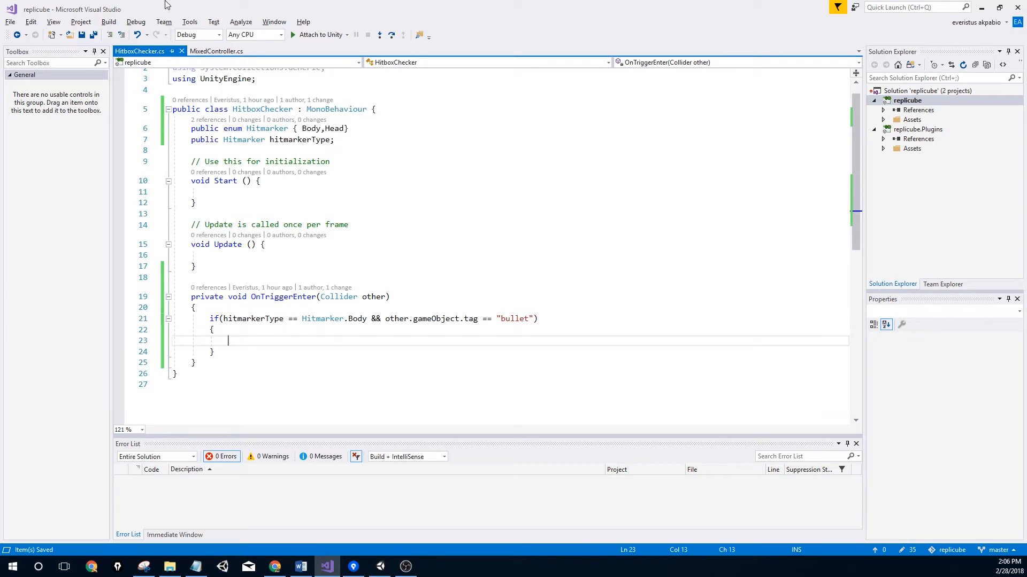
In MixedController.cs, initialise the enemyHealth field to 100
click(217, 49)
click(300, 215)
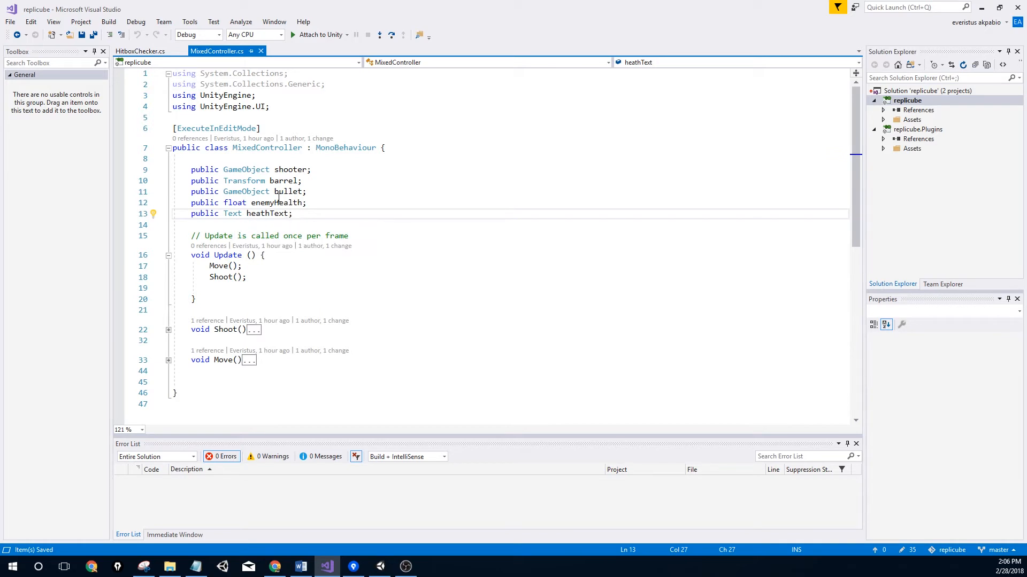
click(303, 203)
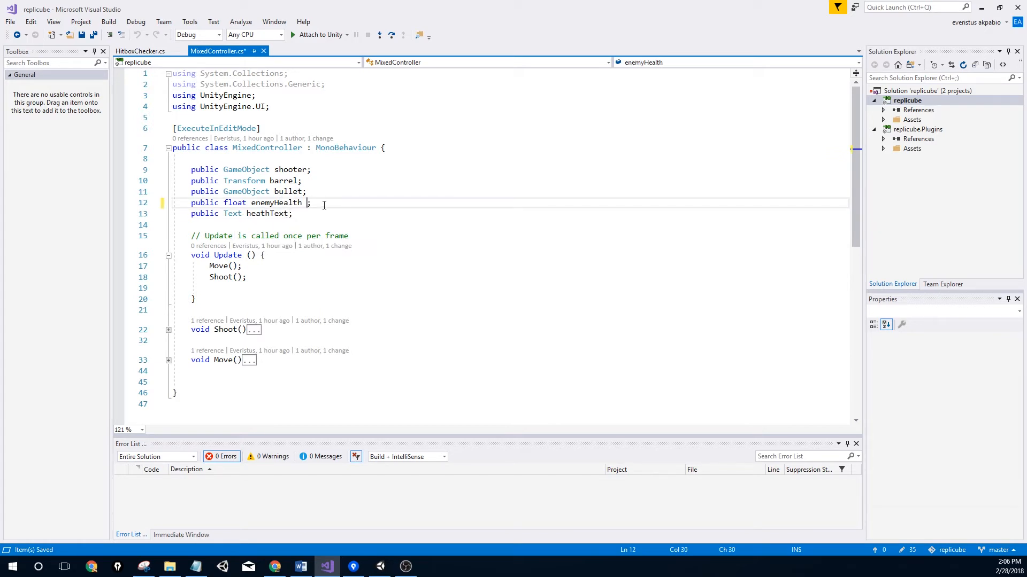
text(= 10)
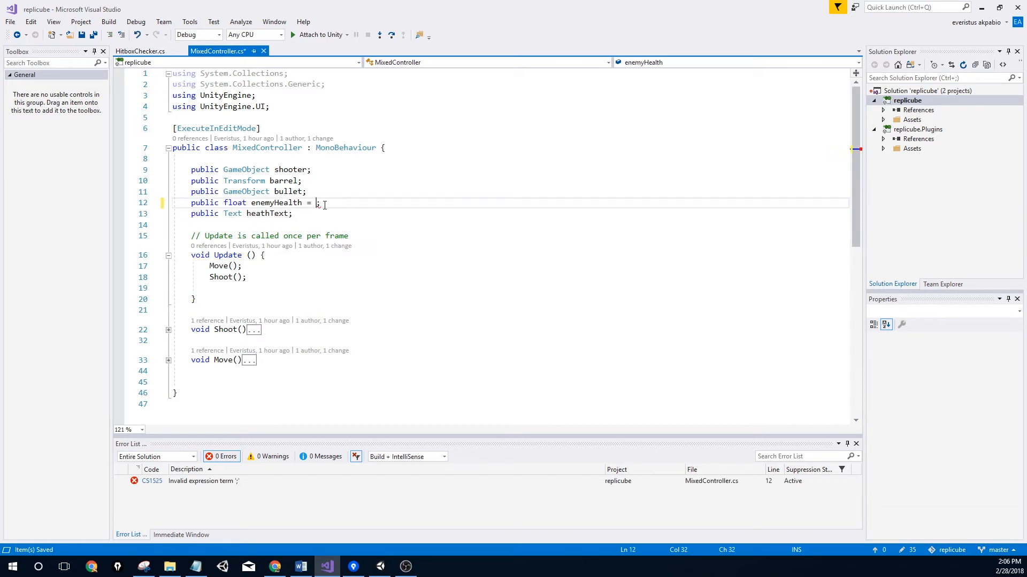
text(0)
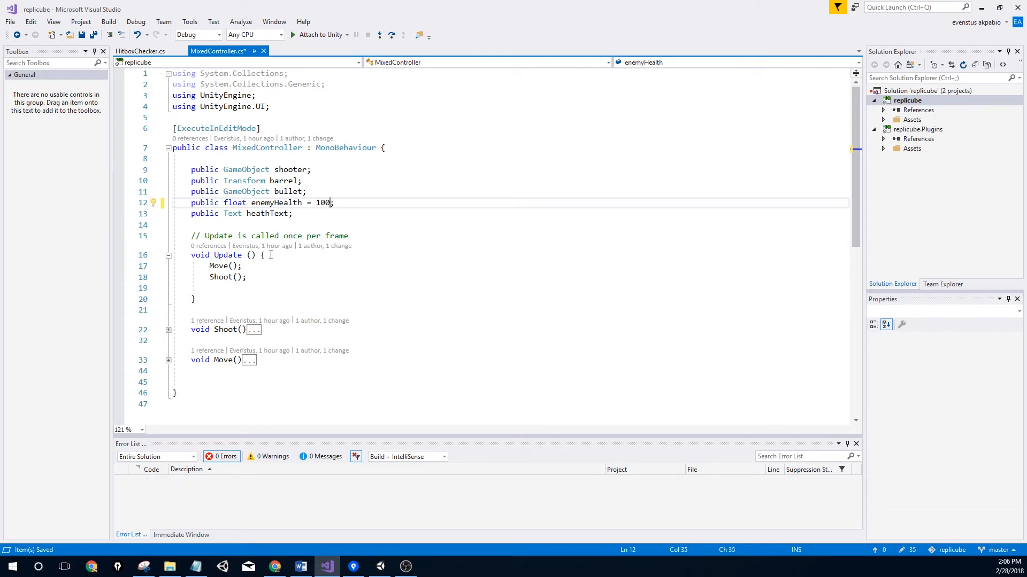
Add a new line after the heathText field and begin a method with 'void S'
click(314, 214)
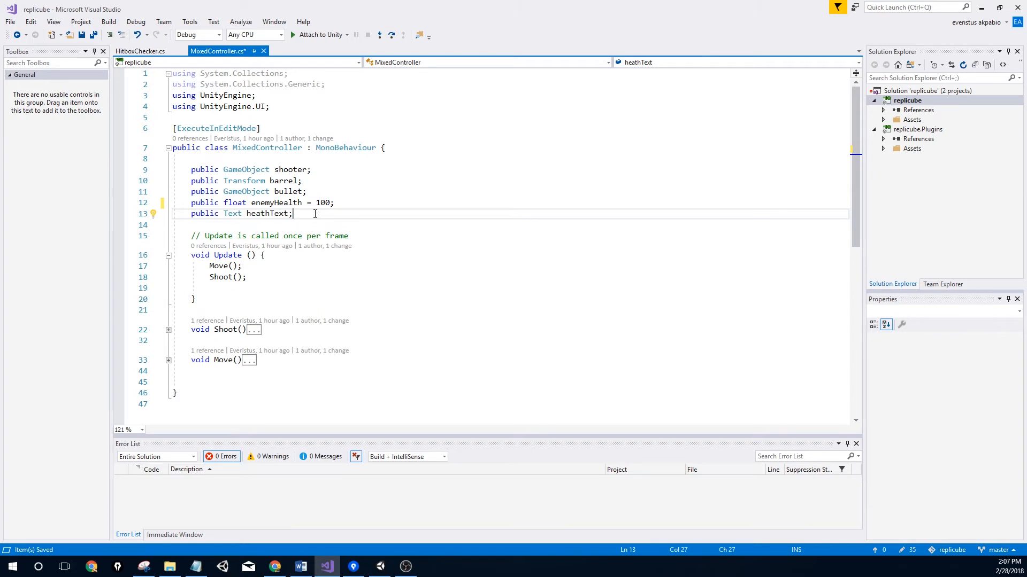
key(Return)
key(Return)
text(void S)
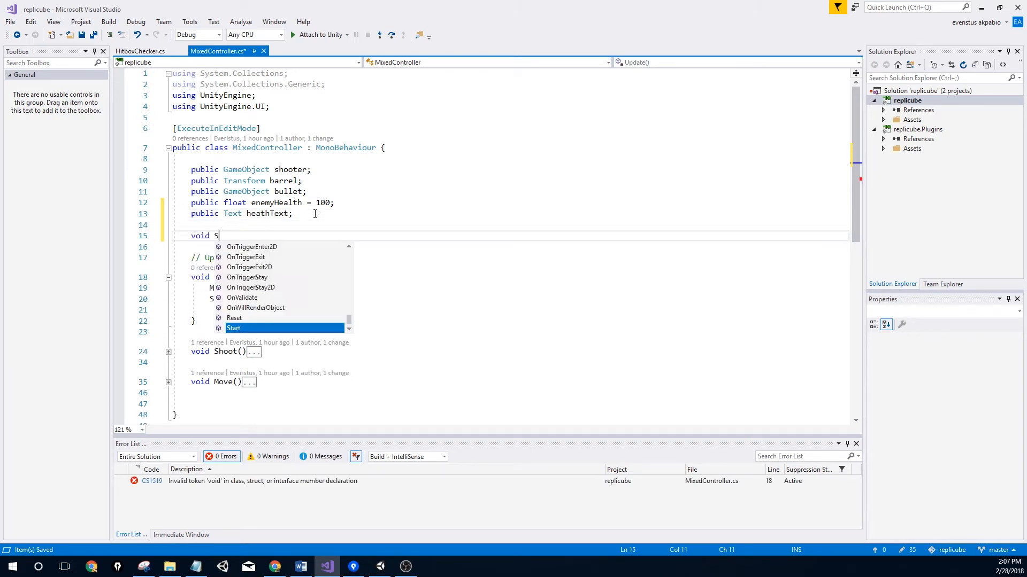
Create the Start() method and begin a statement assigning enemyHealth to heathText.text
key(Return)
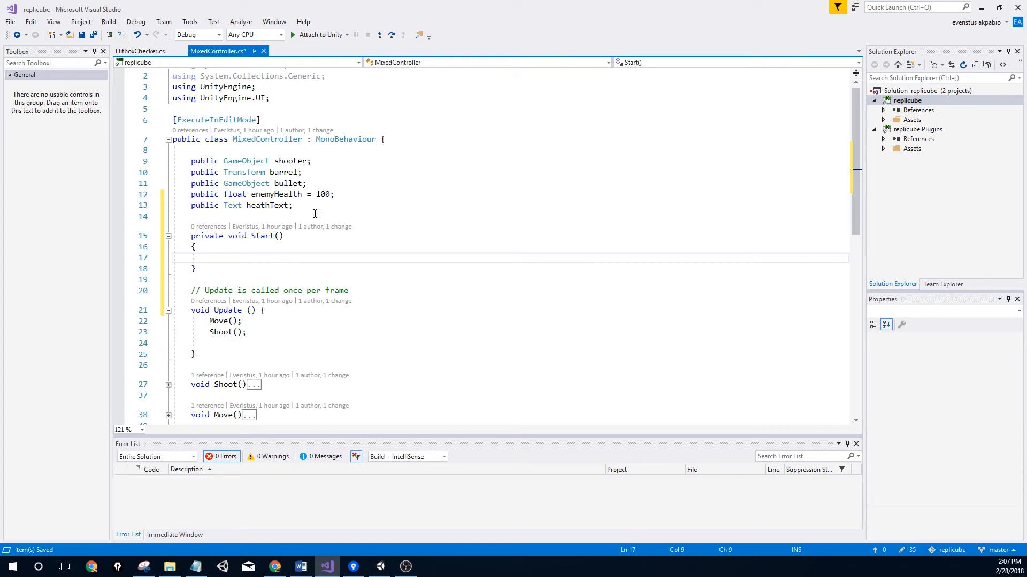
text(heathText)
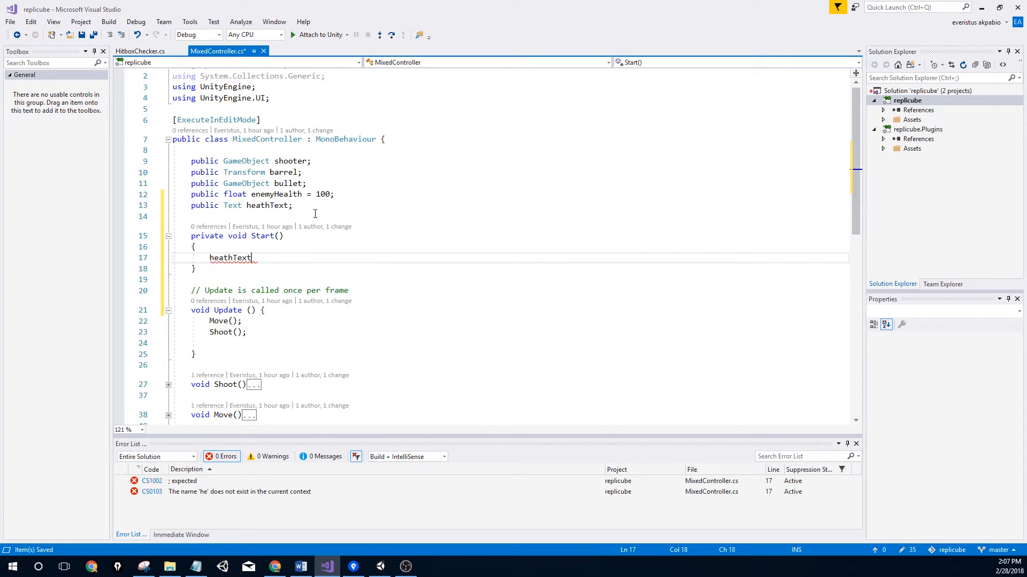
key(BackSpace)
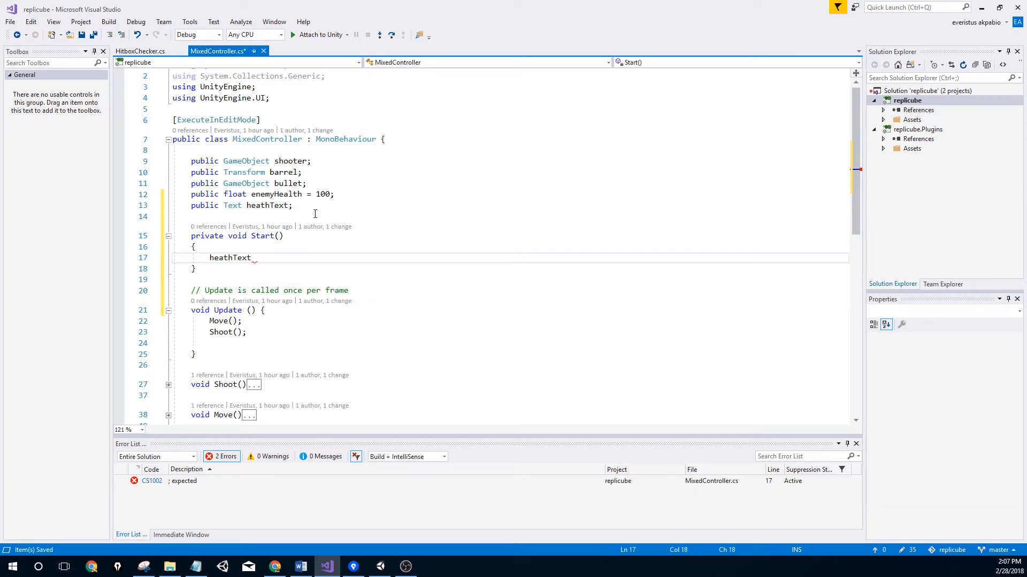
text(.text = )
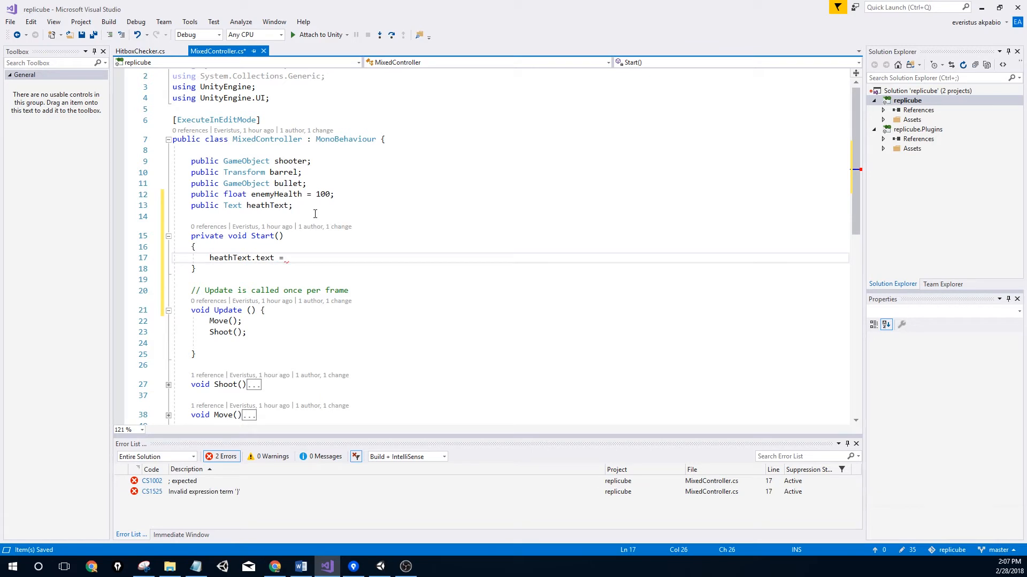
text(ene)
key(Tab)
text(.ToS)
key(Tab)
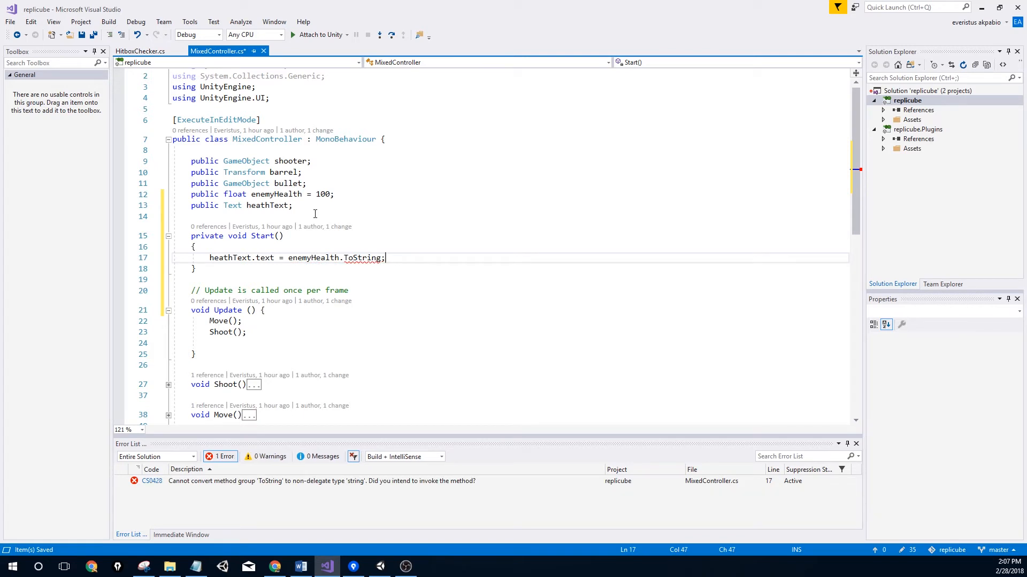
key(BackSpace)
key(BackSpace)
key(BackSpace)
key(BackSpace)
key(BackSpace)
key(BackSpace)
key(BackSpace)
key(BackSpace)
key(BackSpace)
key(BackSpace)
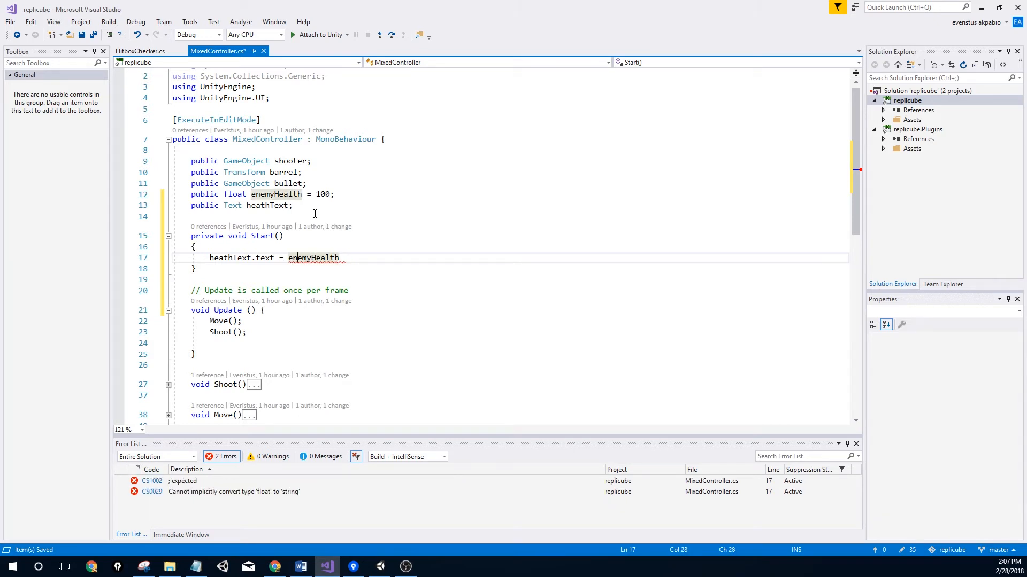
Finish the statement as heathText.text = "" + enemyHealth;
key(Right)
key(Right)
key(Right)
key(Right)
key(Right)
key(Right)
text(;)
key(Left)
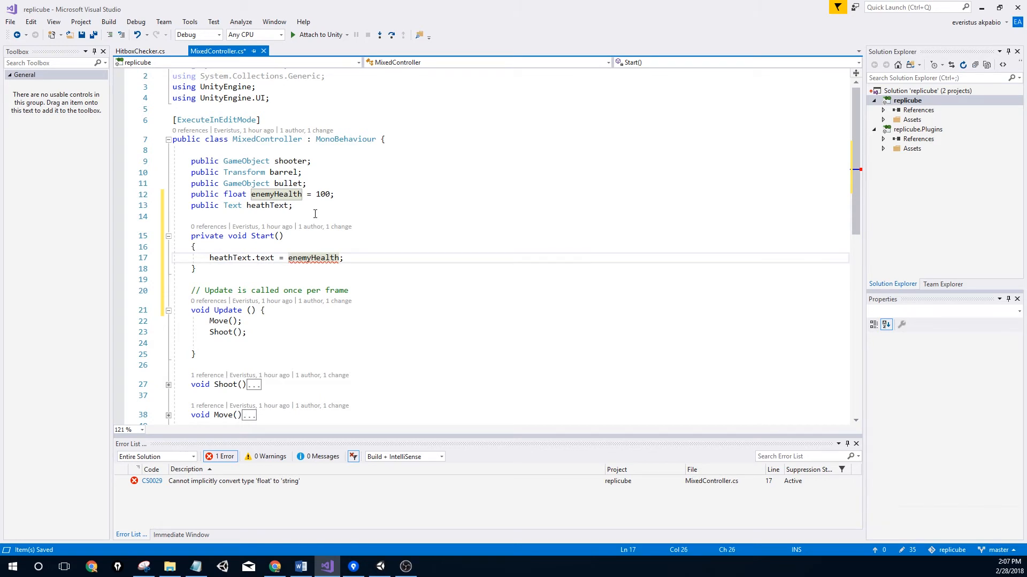
text(""+)
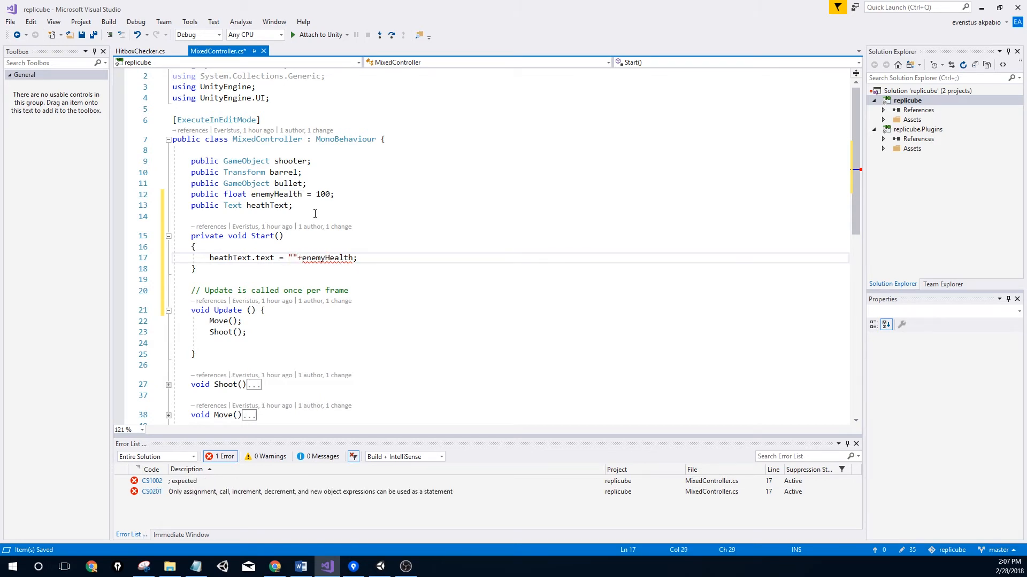
key(Left)
key(Right)
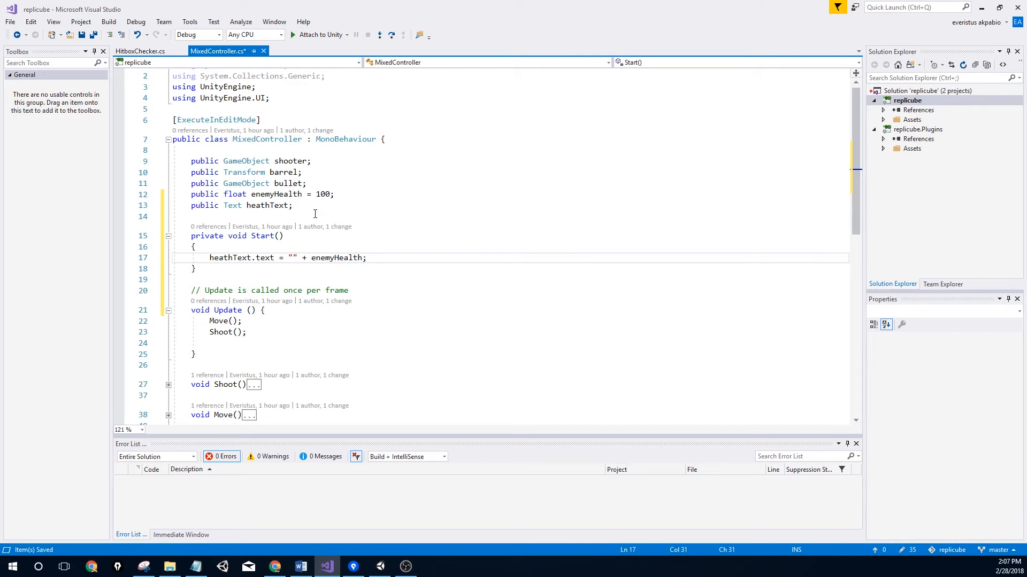
Save MixedController.cs and return to Unity with Alt+Tab
key(ctrl+s)
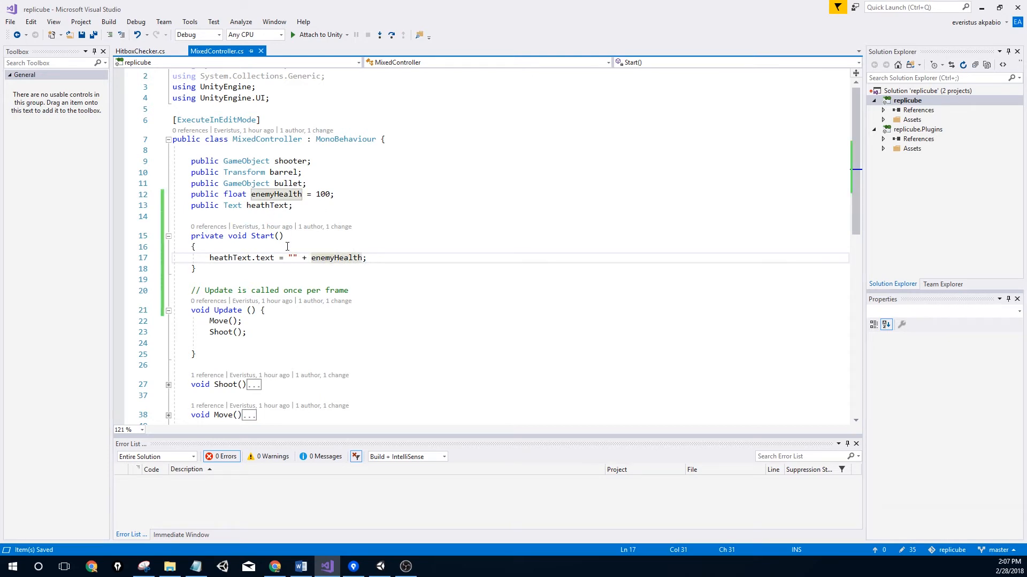
key(alt)
key(alt+Tab)
Add a new UI Text under the Canvas and move it to the left of the game view
alt+drag(437, 203, 319, 121)
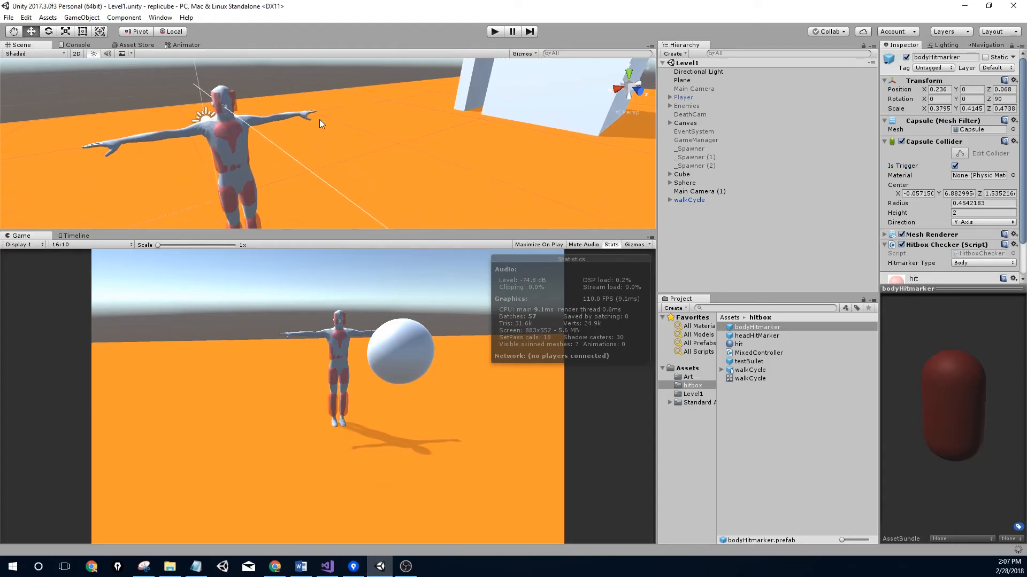
click(678, 123)
right_click(680, 123)
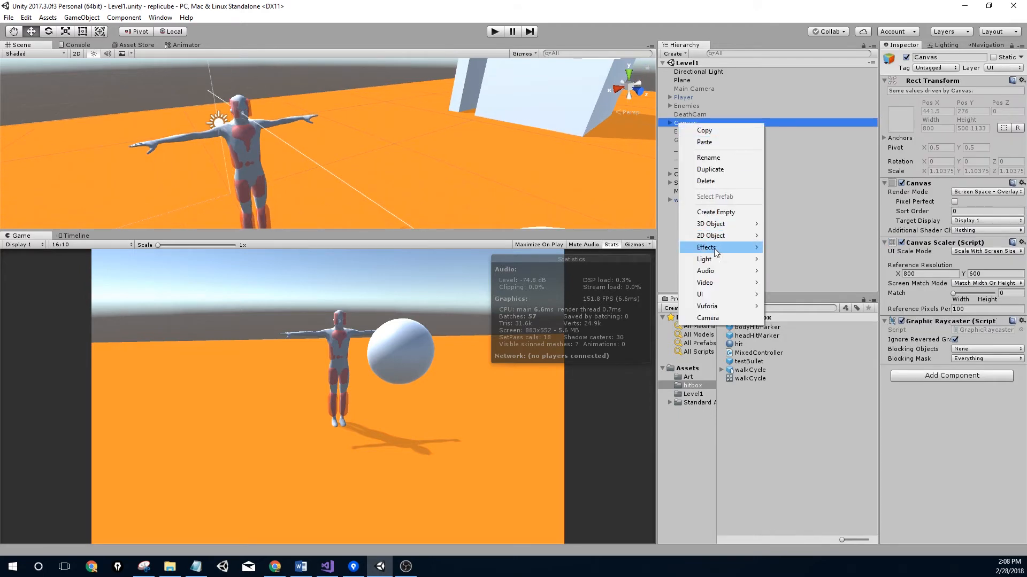
mouse_move(723, 295)
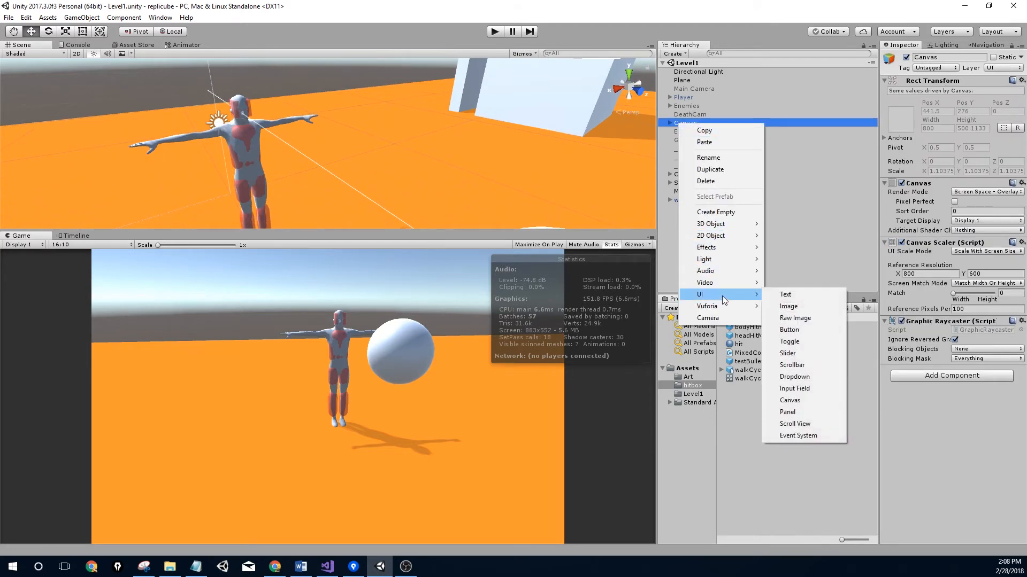
click(796, 295)
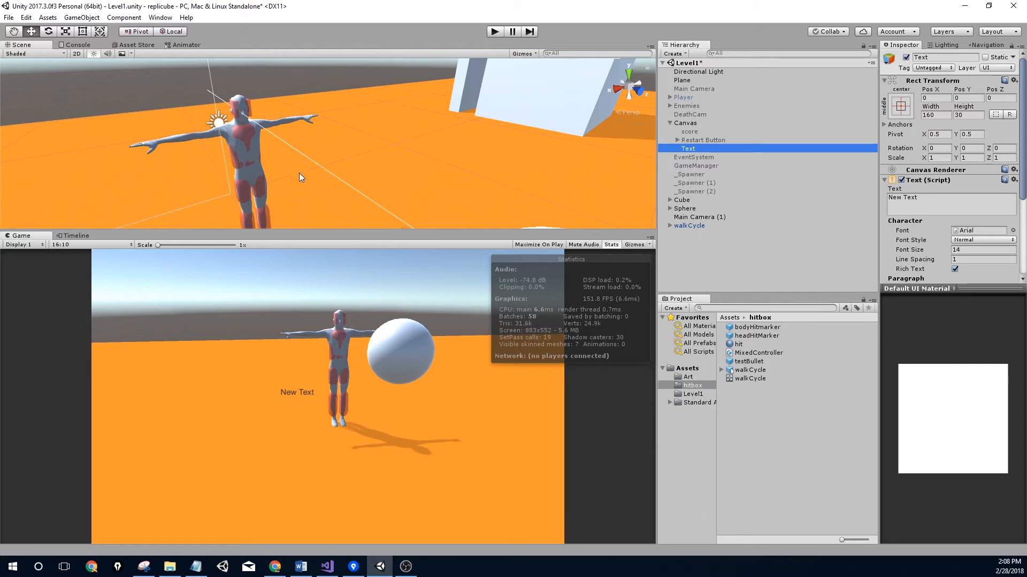
drag(934, 91, 30, 181)
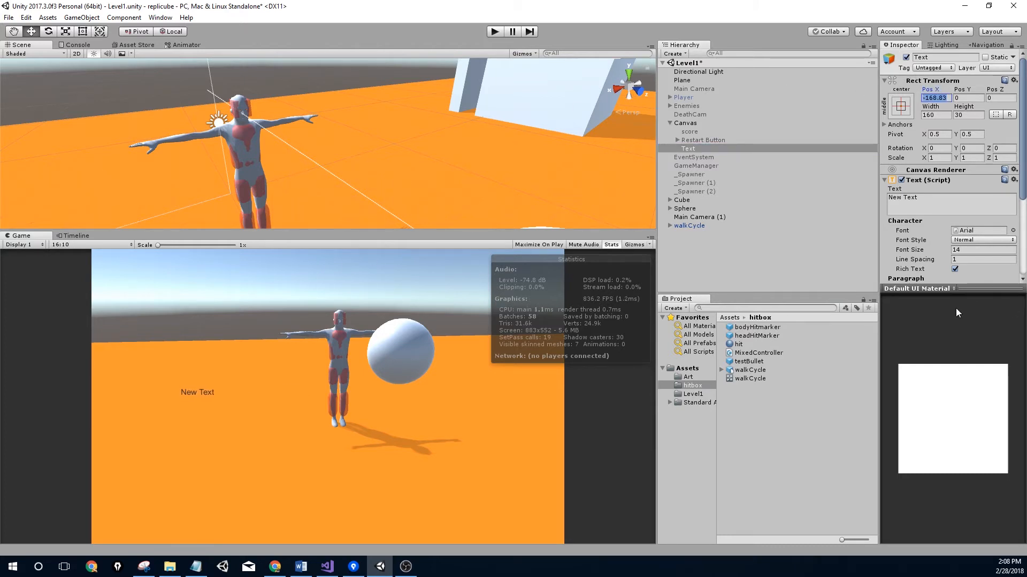
Set the Text's font size to 26, then select the Sphere
click(969, 250)
text(44)
drag(968, 244, 960, 249)
scroll(925, 255, down, 3)
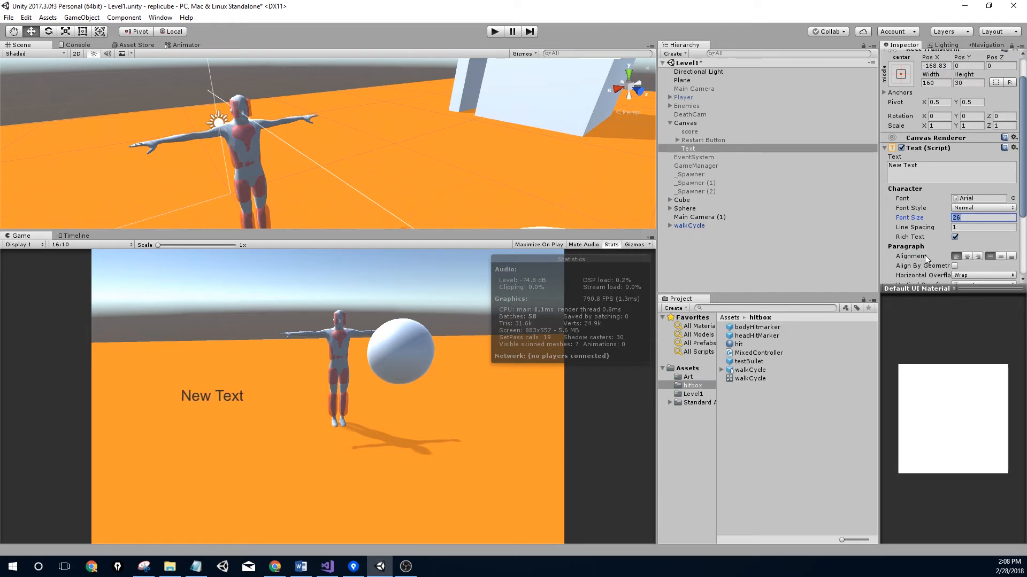
click(690, 208)
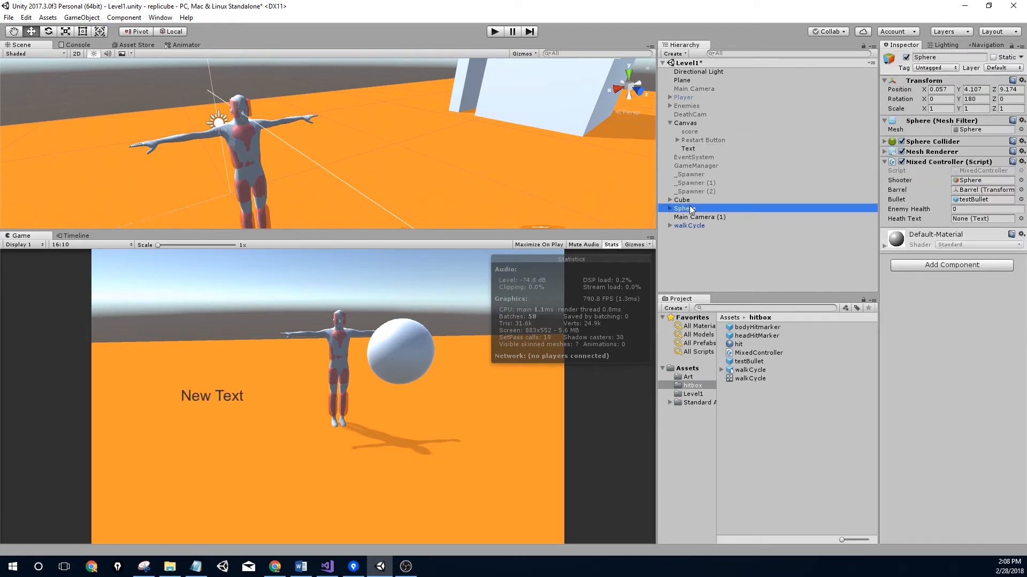
Link the canvas Text to the Sphere's Heath Text, set Enemy Health to 100, and save the scene
drag(689, 149, 971, 224)
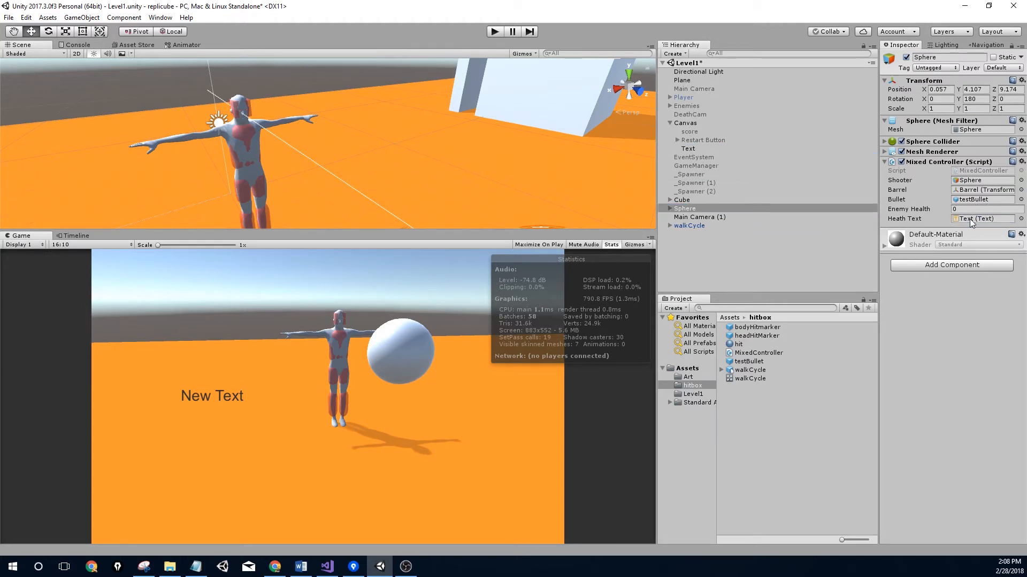
click(967, 208)
key(ctrl+s)
Play-test the scene twice, then bring up HitboxChecker.cs in Visual Studio
click(496, 31)
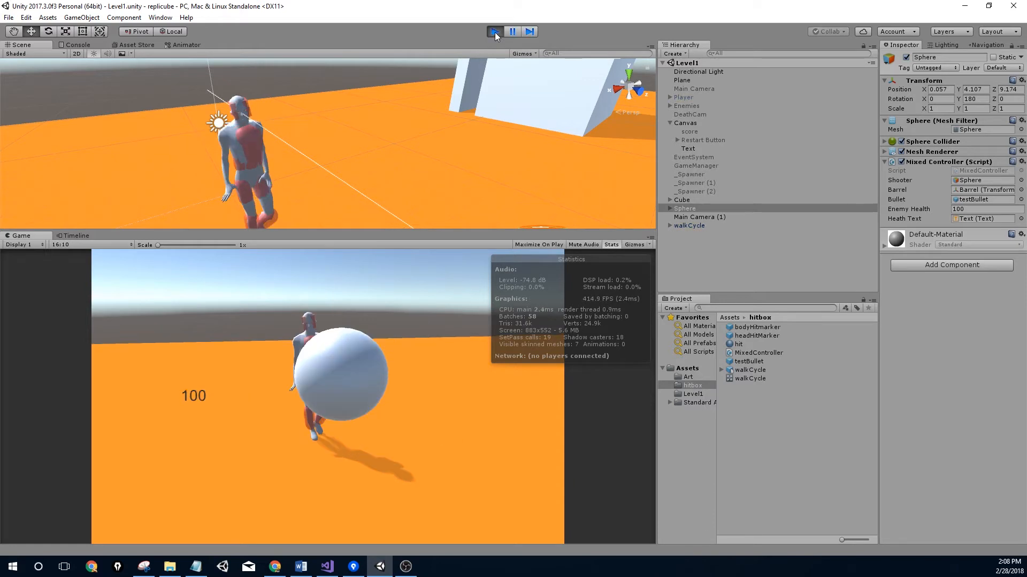
click(495, 32)
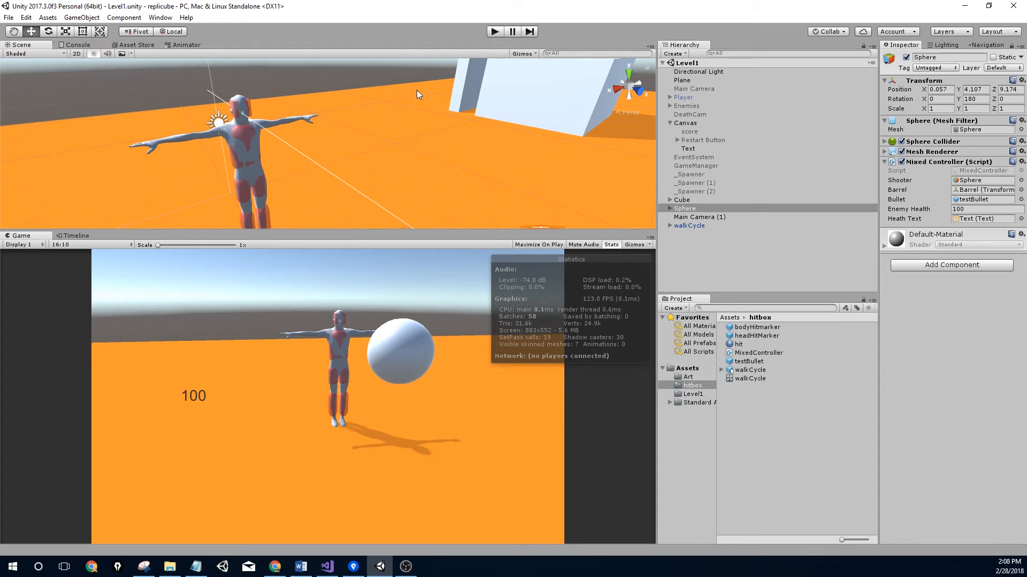
click(494, 32)
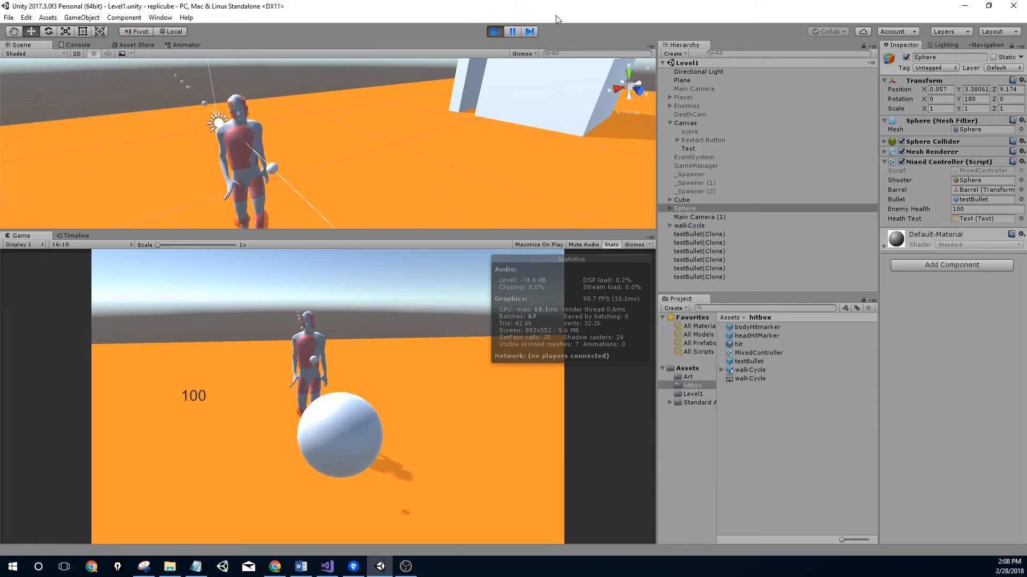
click(496, 33)
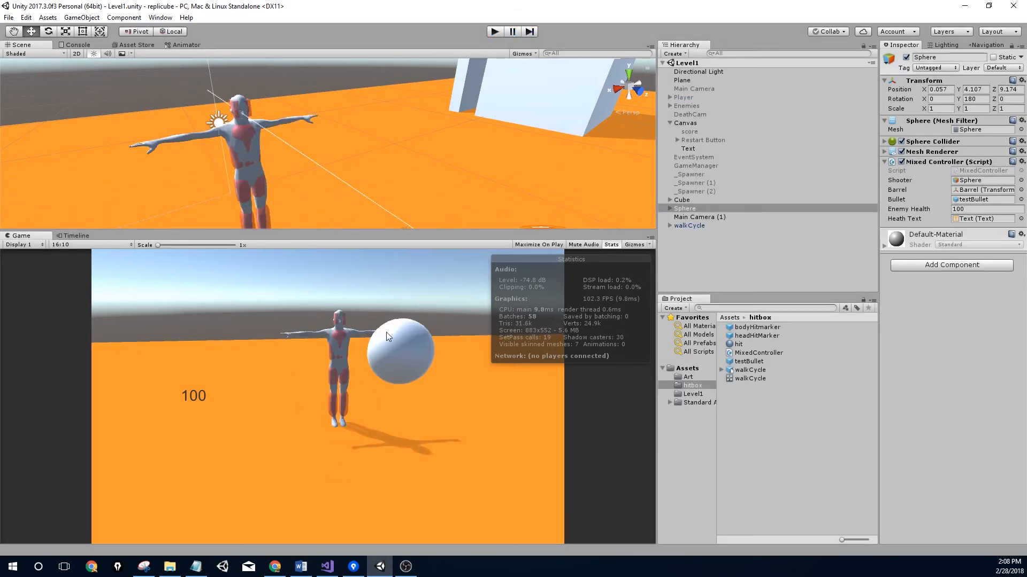
click(327, 566)
click(140, 50)
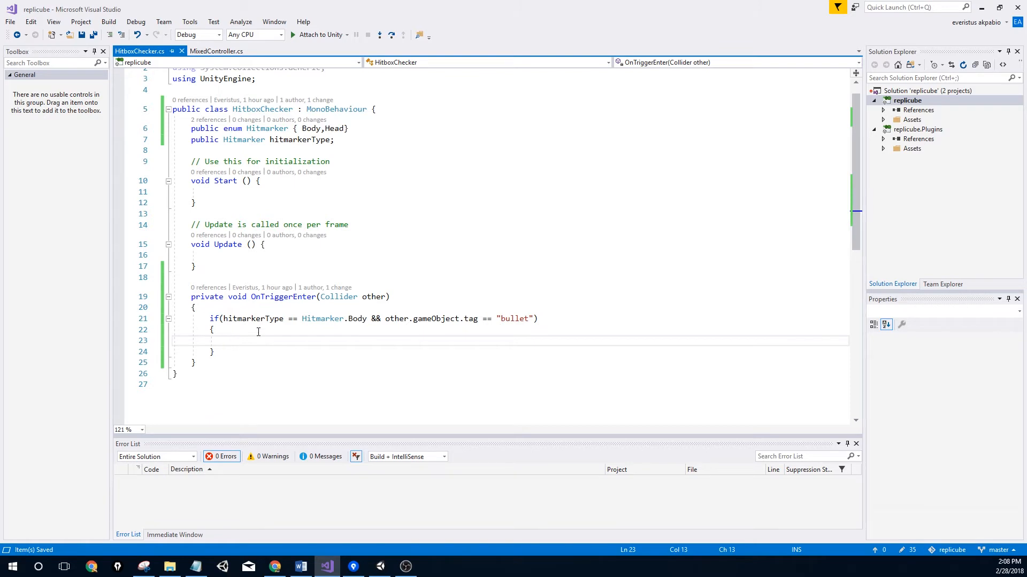
In MixedController.cs, declare 'public static MixedController instance;' below the heathText field
click(208, 51)
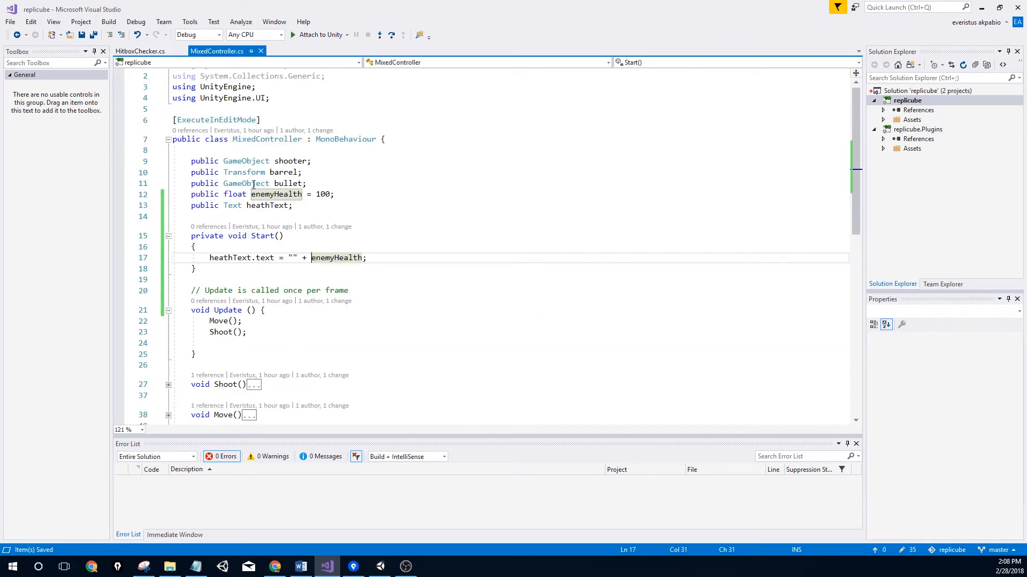
scroll(260, 177, up, 1)
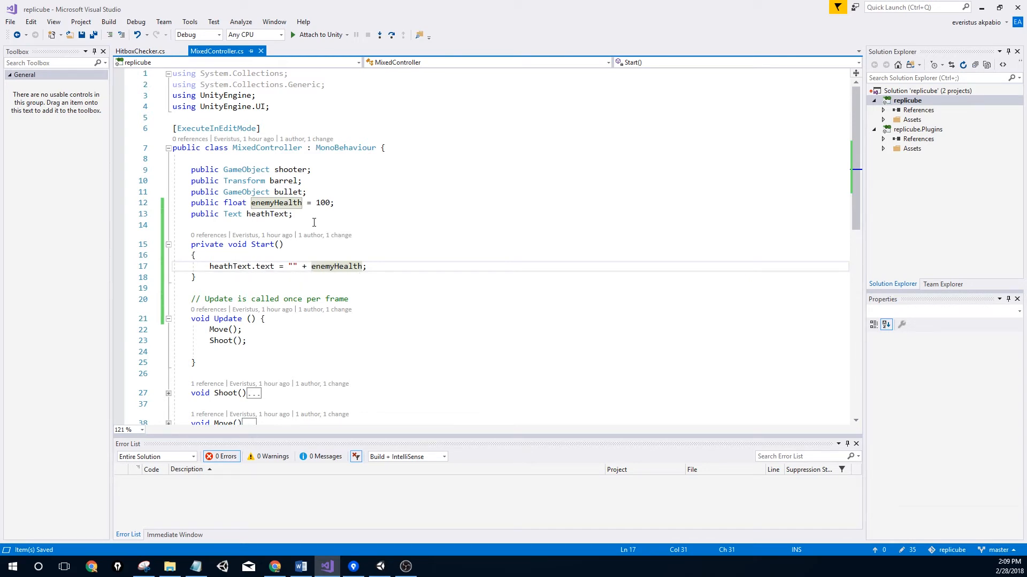
click(402, 149)
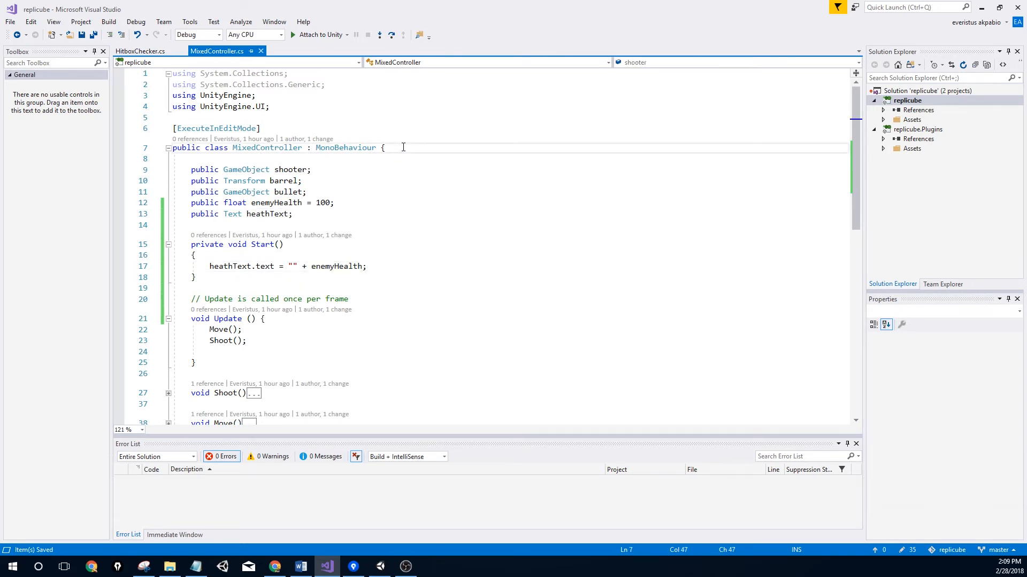
key(Return)
key(Return)
key(Up)
key(Down)
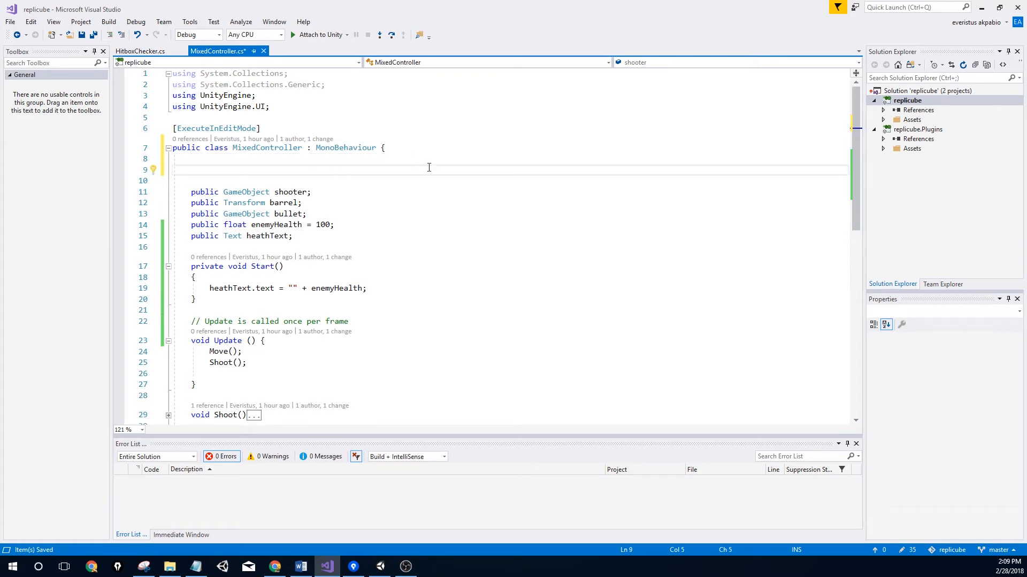
click(309, 236)
key(Return)
key(Return)
text(public )
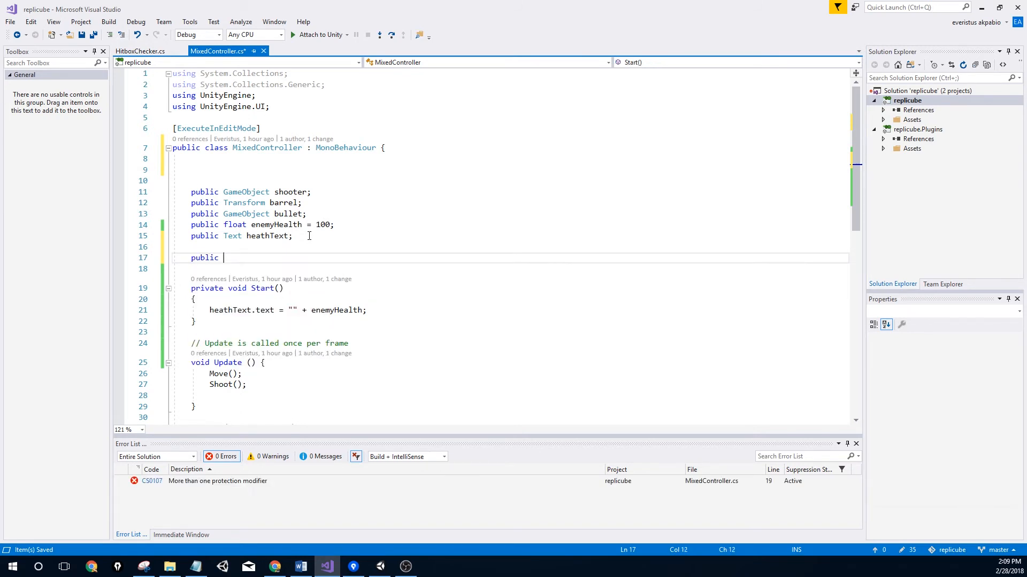
text(static)
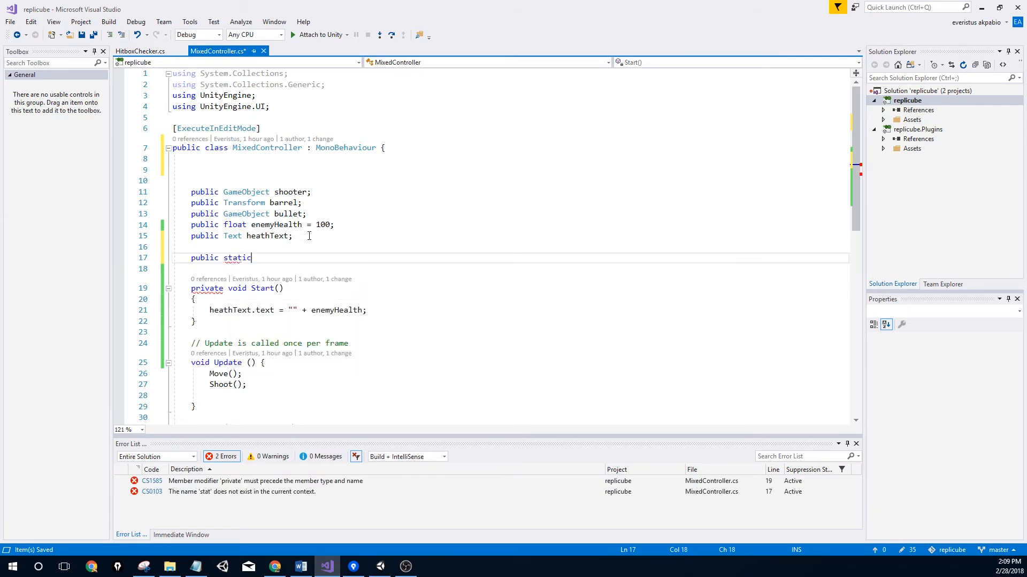
text( Mixed)
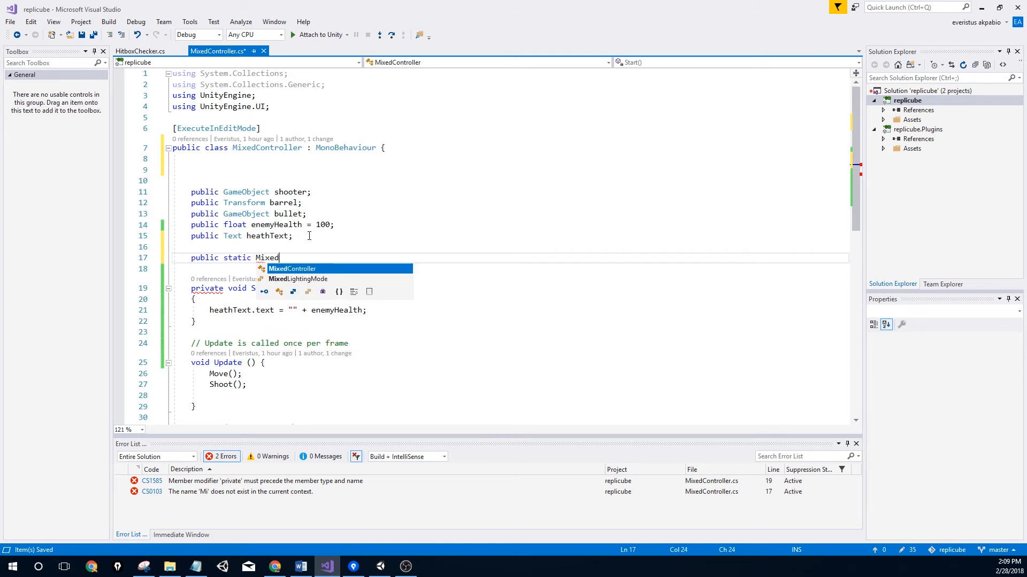
key(Tab)
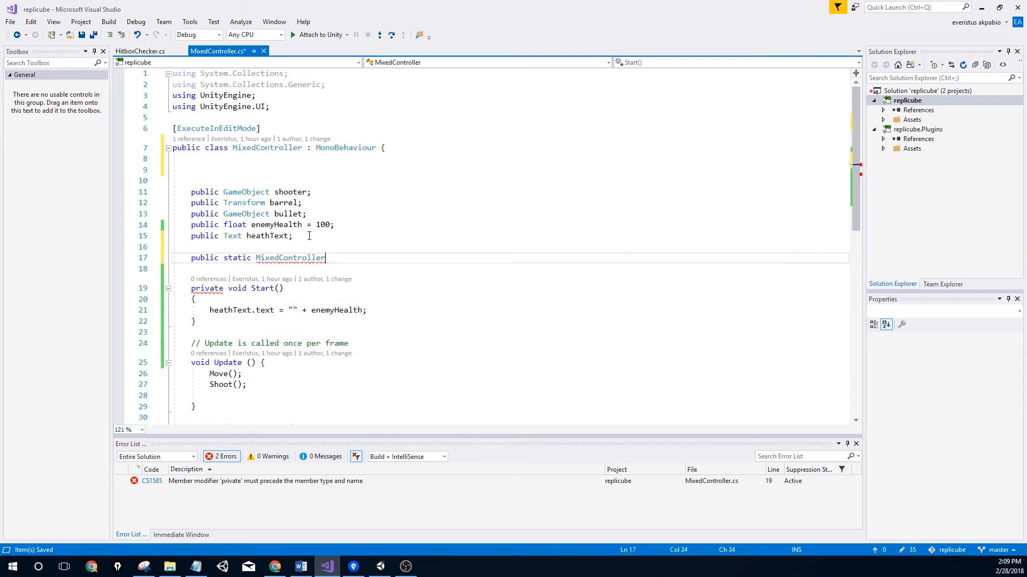
text(instance;)
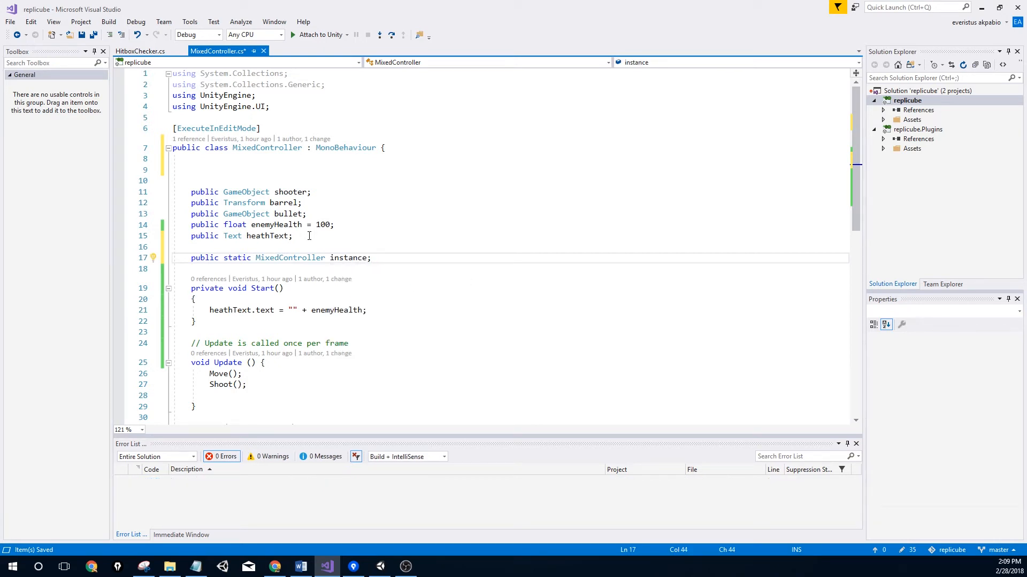
Add an Awake() method containing 'instance = this;' and save the script
key(Return)
key(Return)
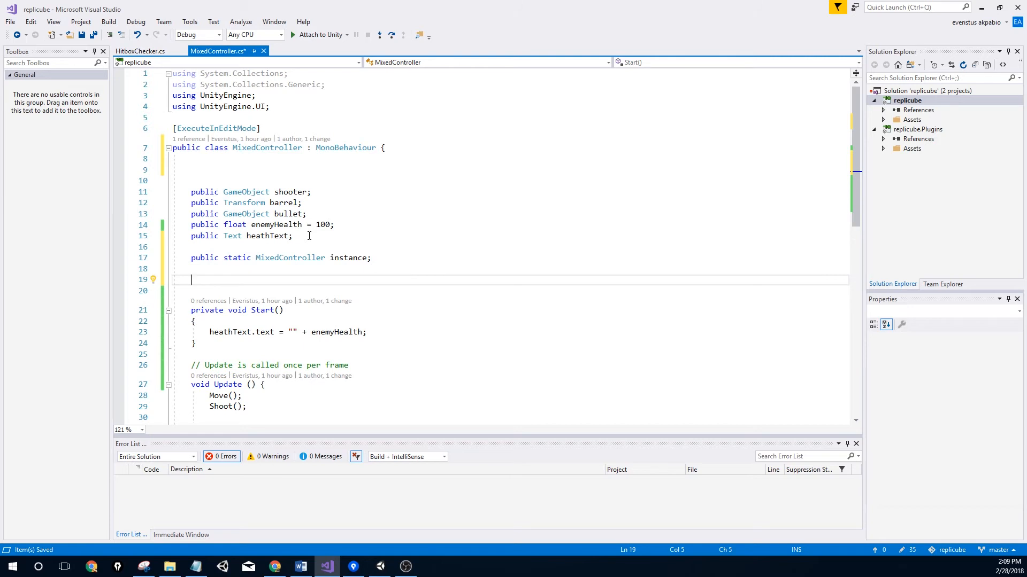
text(void Aw)
key(Tab)
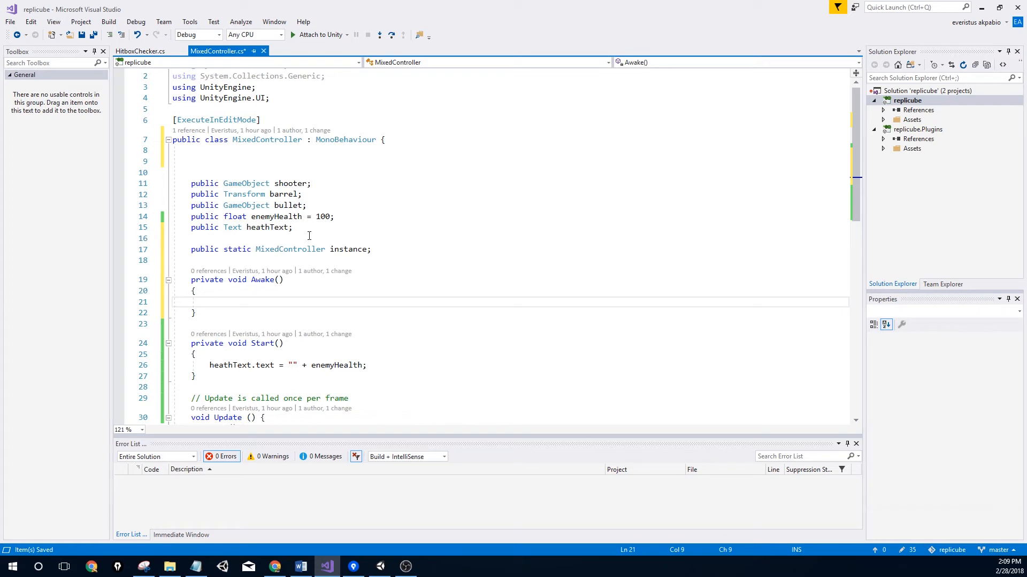
text(instace)
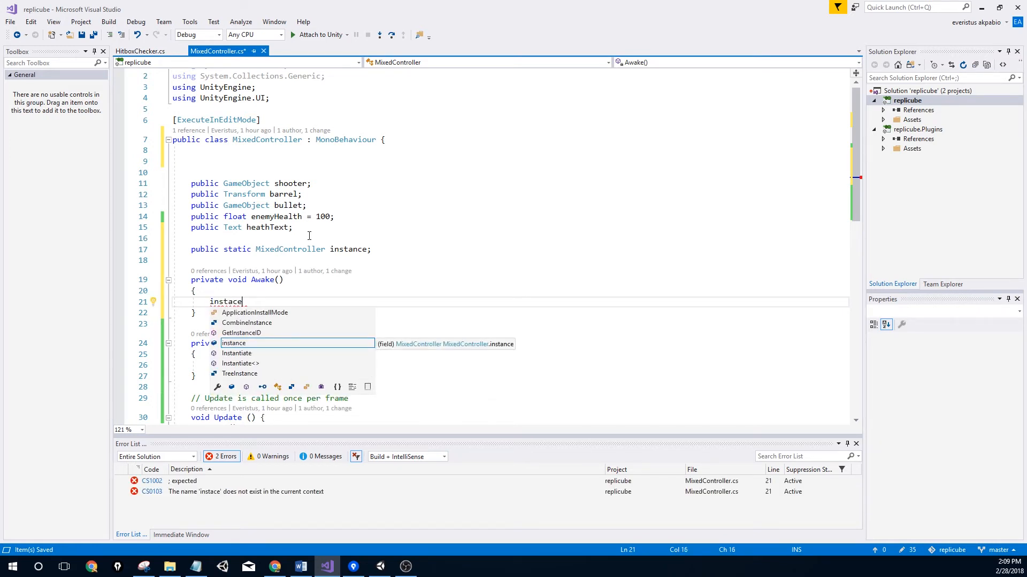
text(.this;)
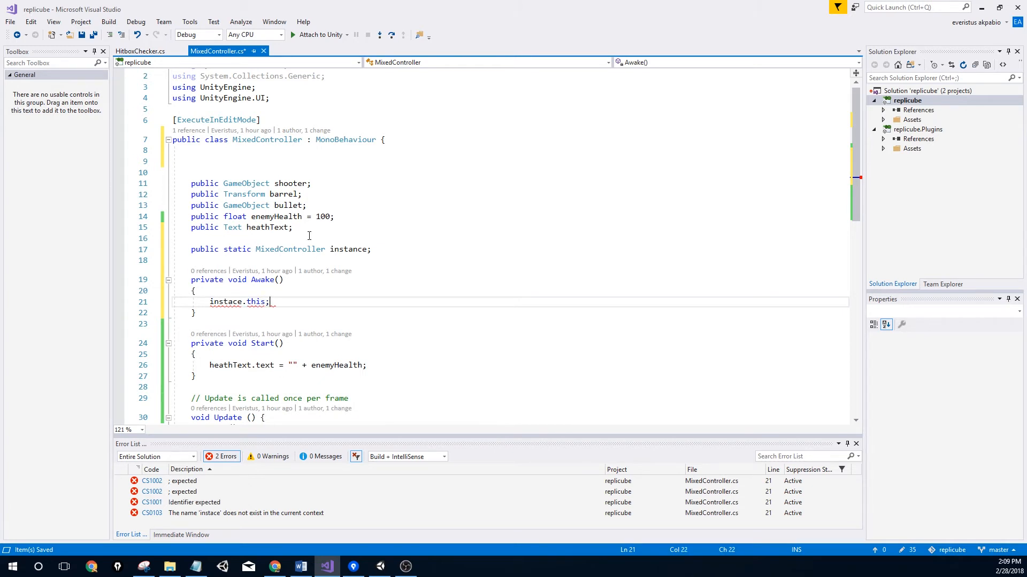
click(233, 302)
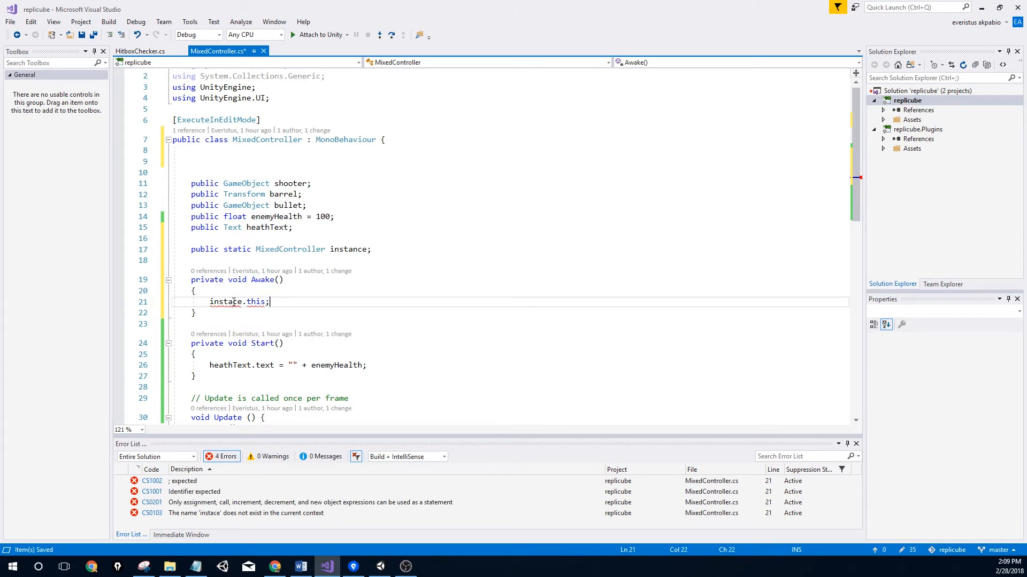
text(n)
key(Right)
key(Right)
key(Right)
key(BackSpace)
text(=)
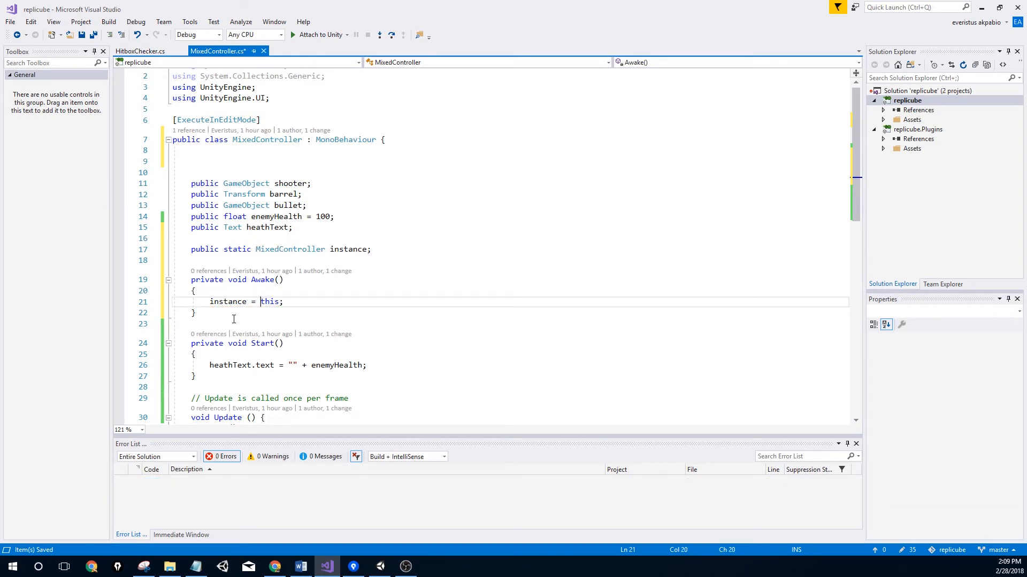
key(ctrl+s)
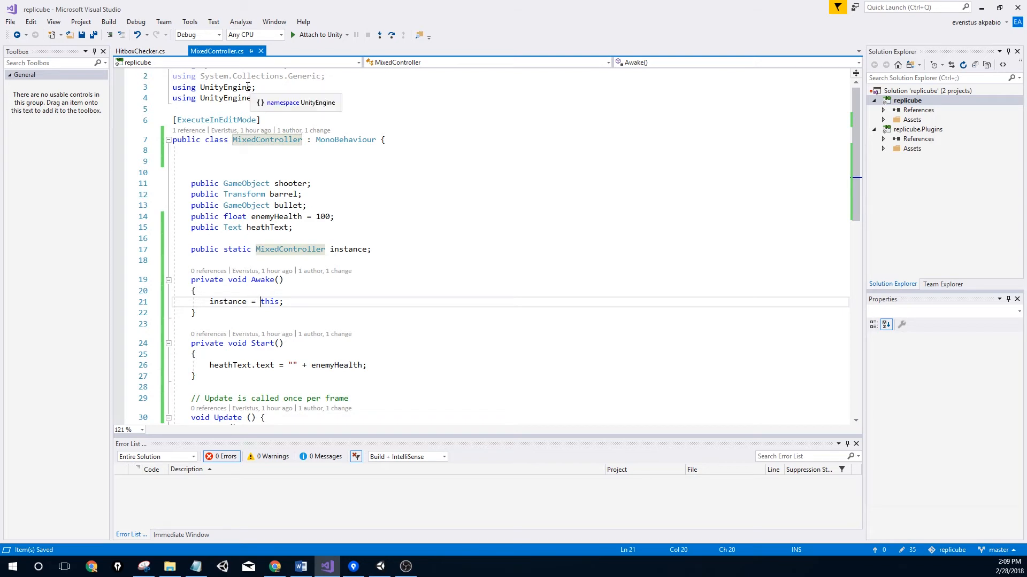
In HitboxChecker's body-hit block, write MixedController.instance.enemyHealth -= 10; and save
click(154, 52)
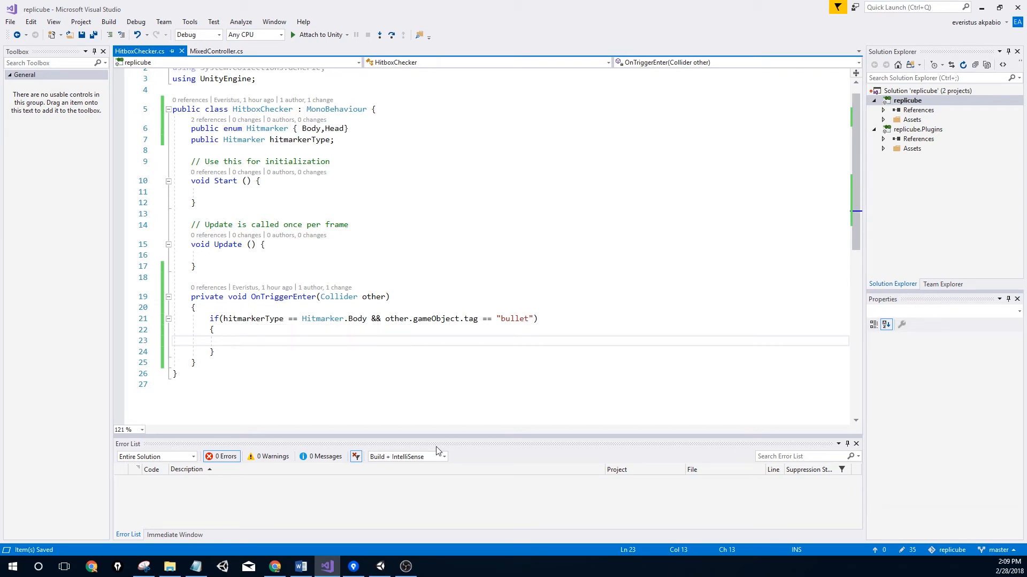
text(Mi)
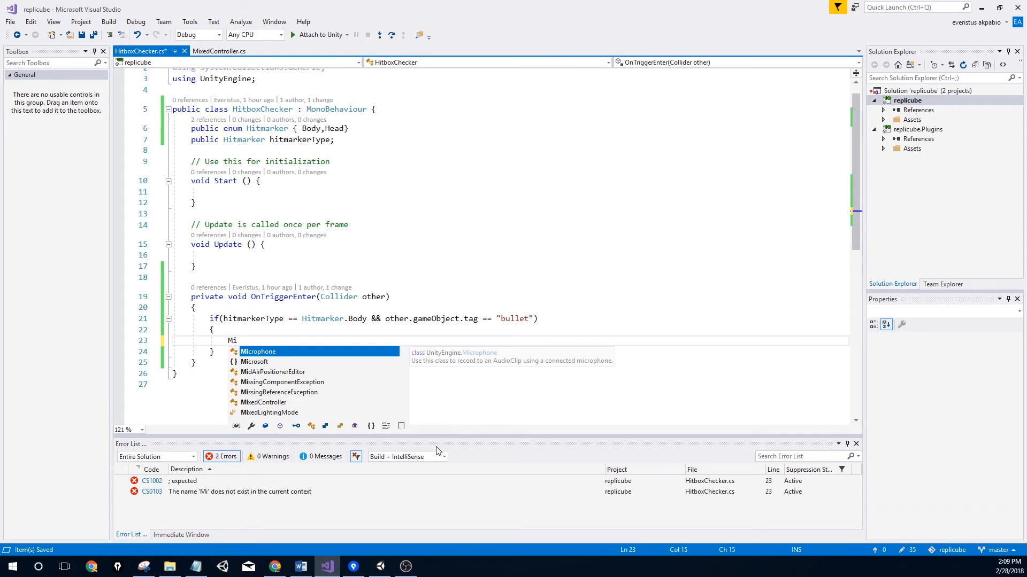
text(xe)
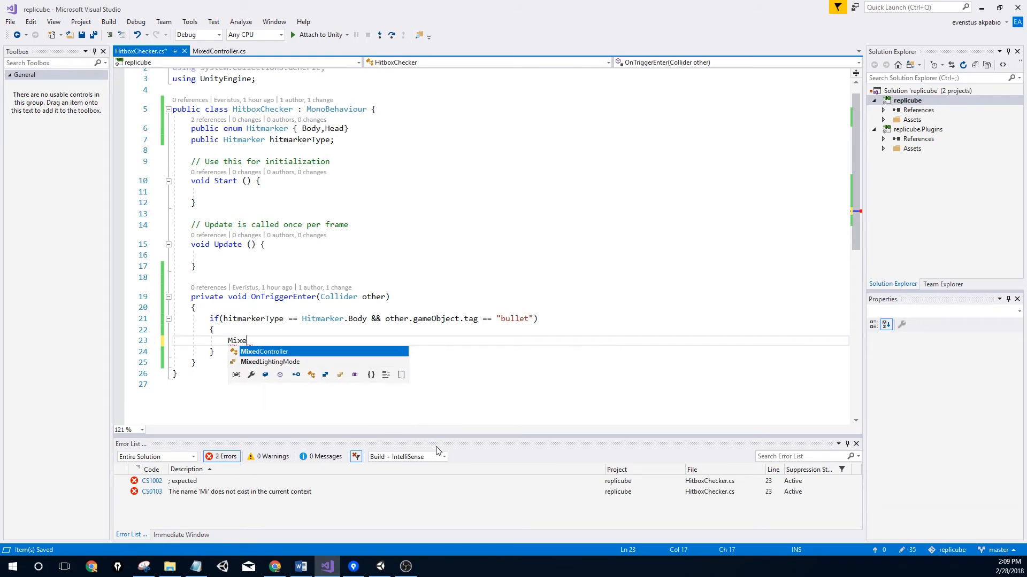
key(Tab)
text(.in)
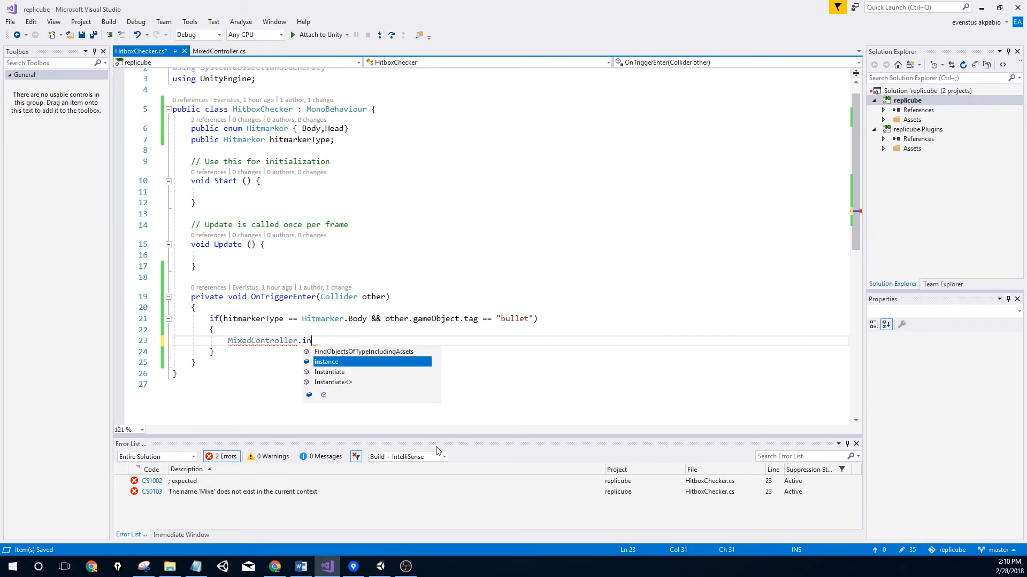
key(Tab)
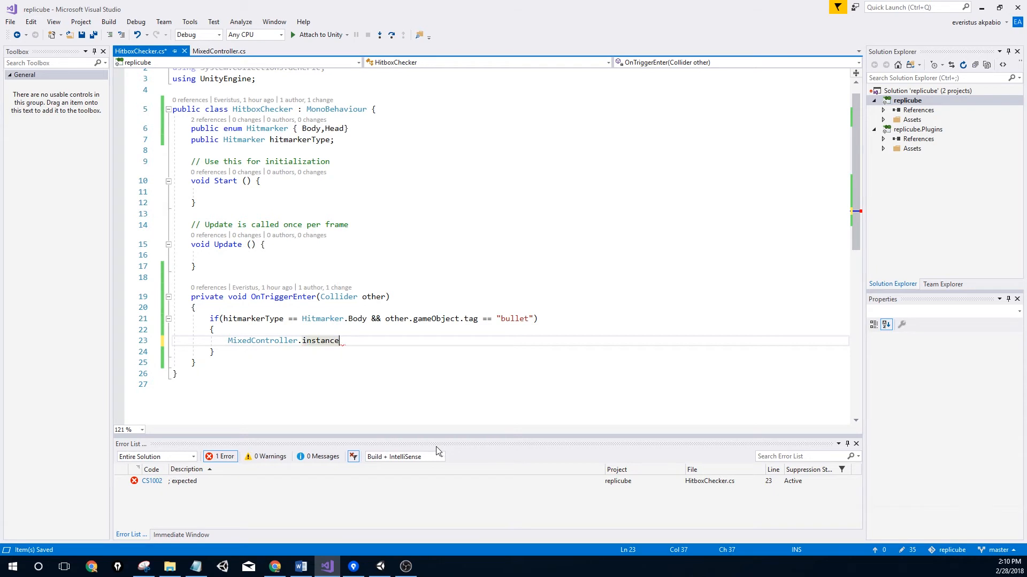
text(.)
text(heat)
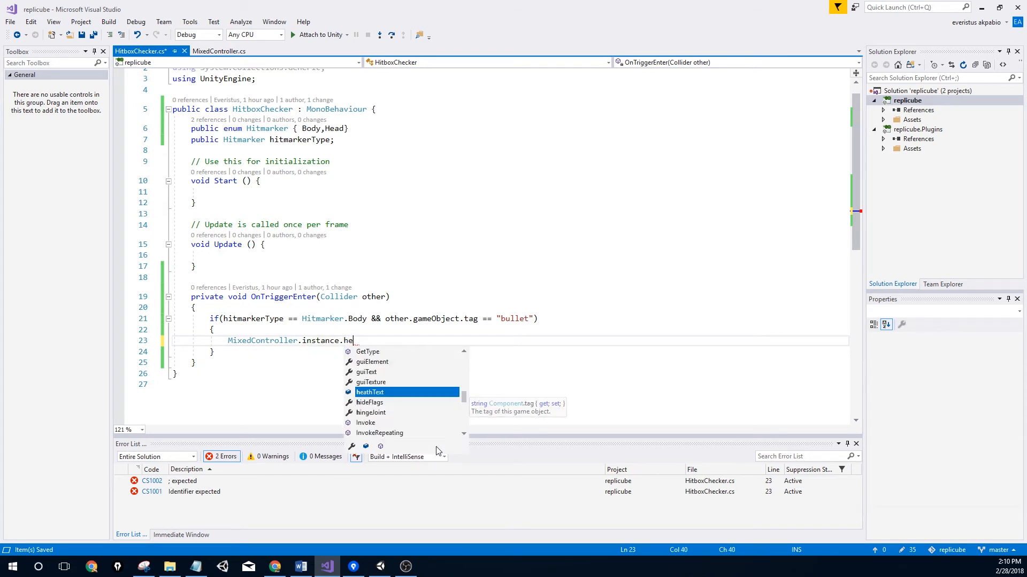
key(Tab)
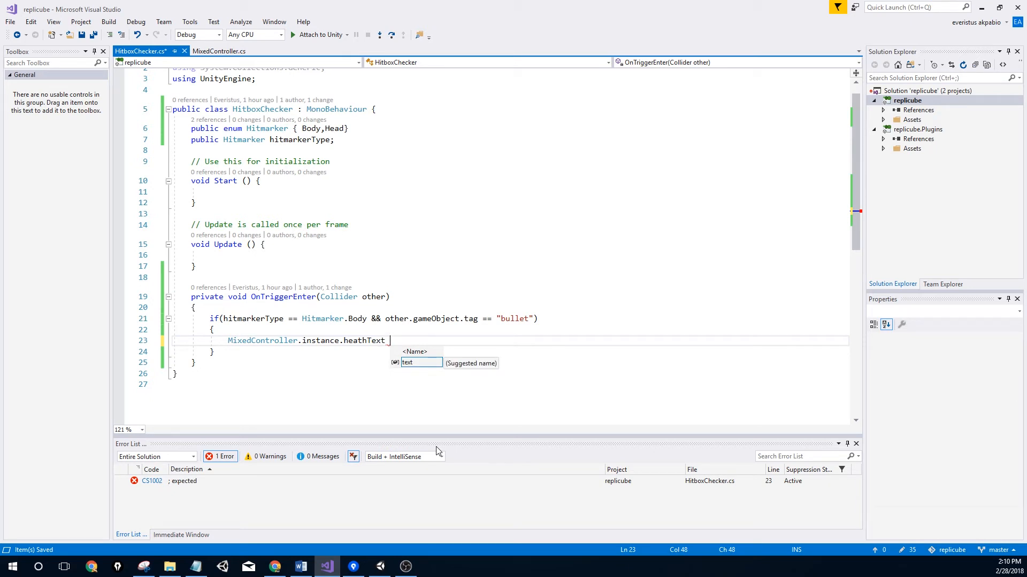
click(220, 51)
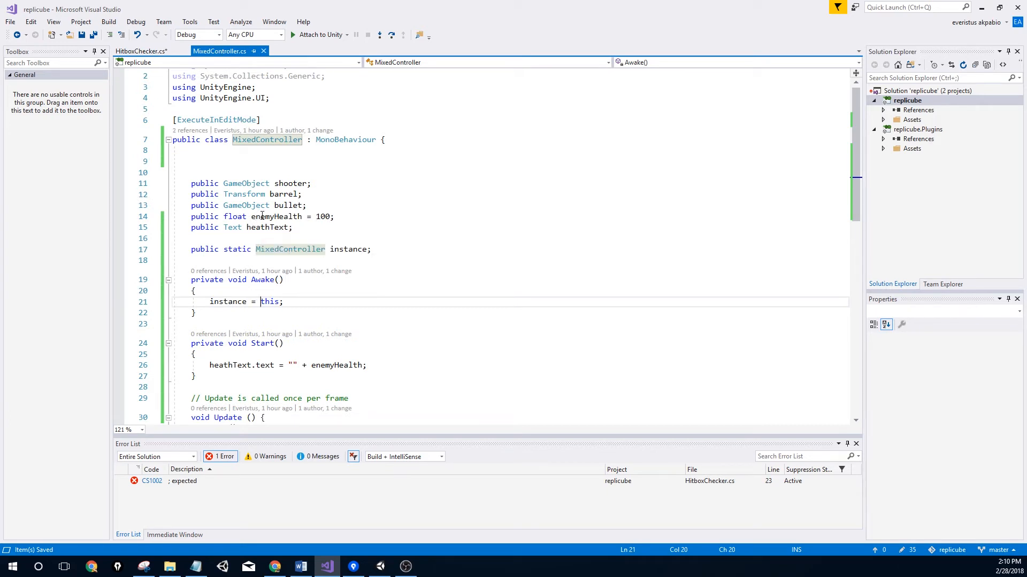
click(141, 50)
key(BackSpace)
key(BackSpace)
key(BackSpace)
key(BackSpace)
key(BackSpace)
key(BackSpace)
key(BackSpace)
key(BackSpace)
key(BackSpace)
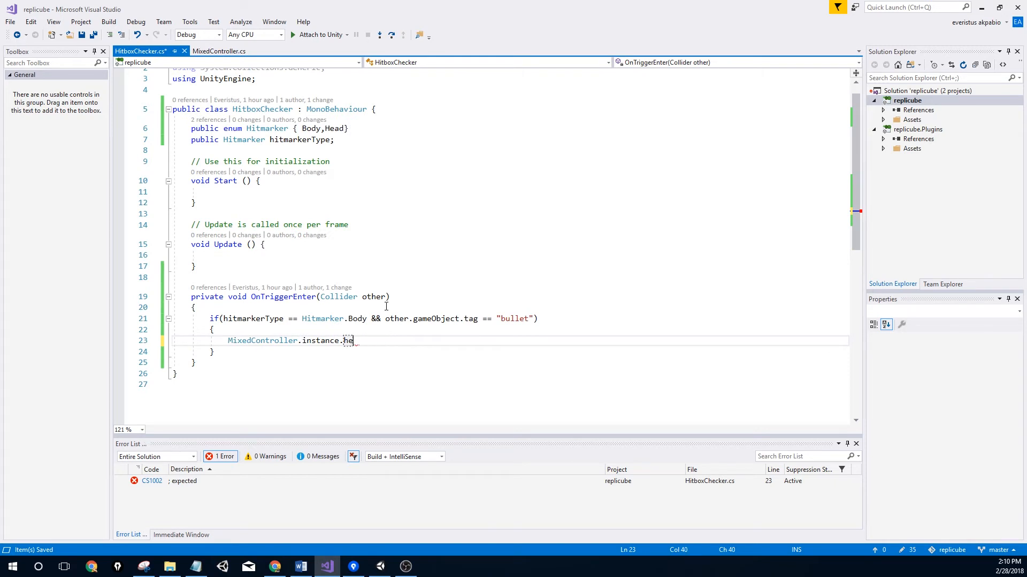
text(ena)
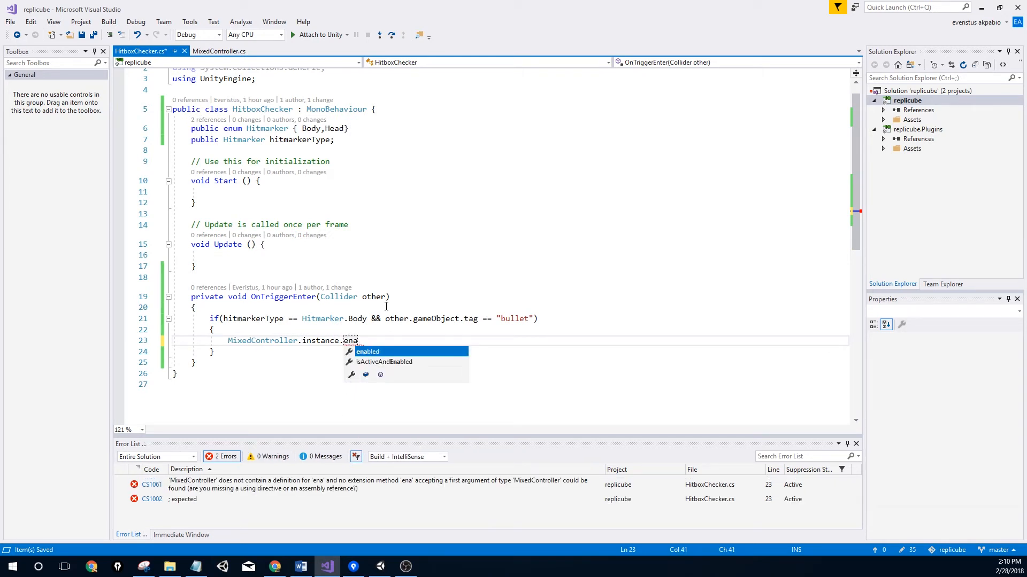
key(BackSpace)
text(emyHealth )
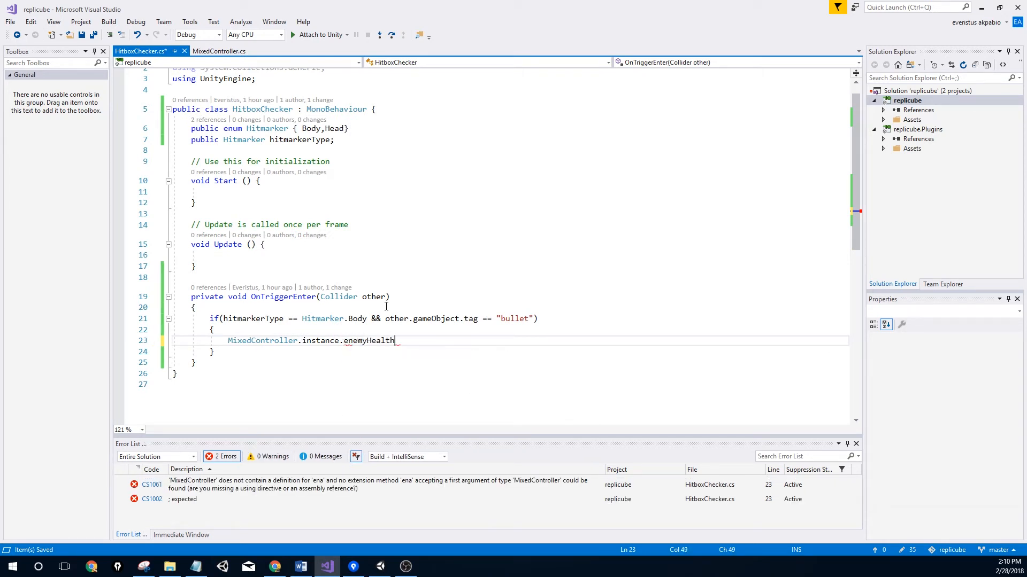
text(_)
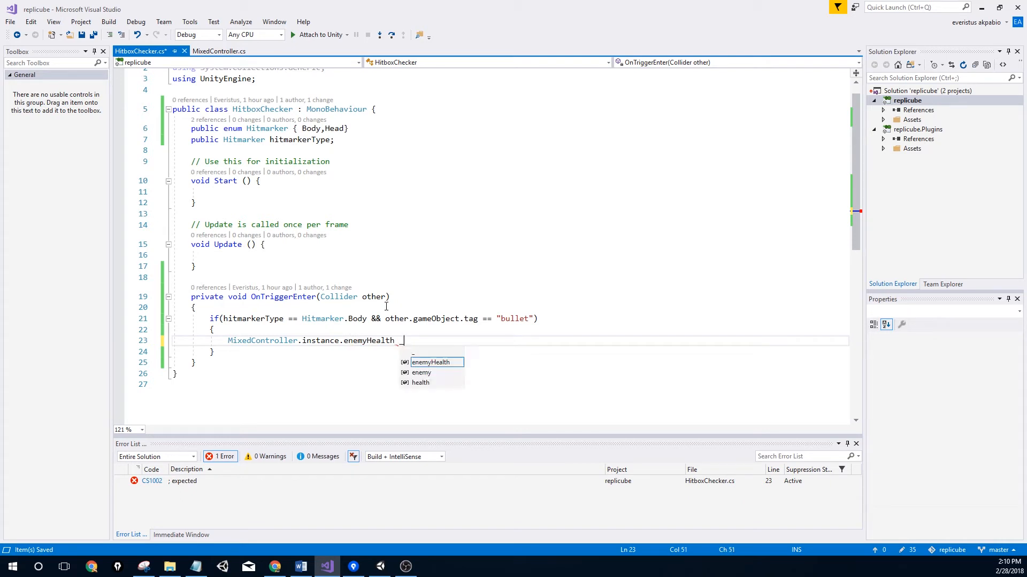
key(BackSpace)
text(-= 10;)
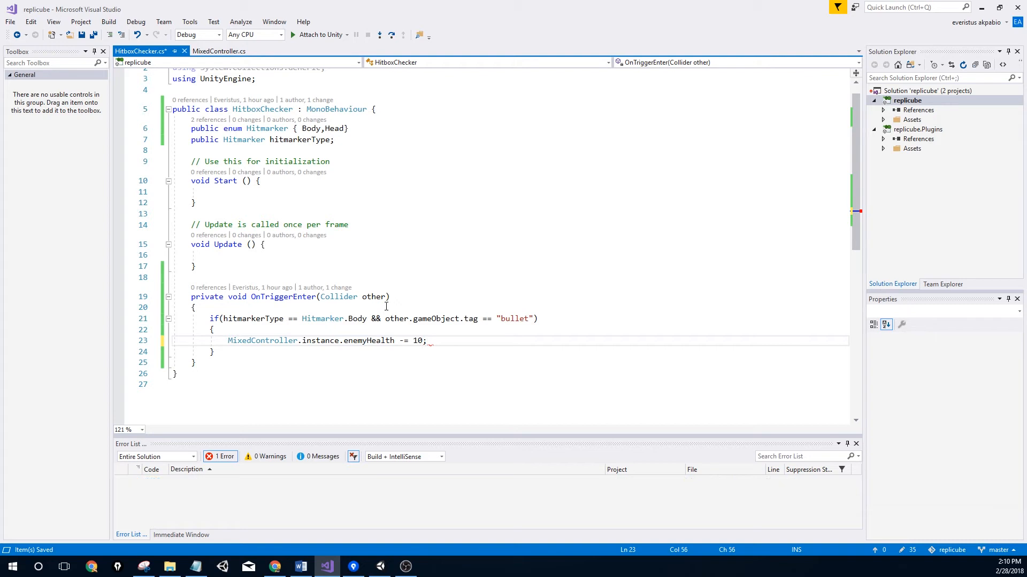
key(ctrl+s)
Duplicate the if block for Head hits subtracting 100, and save the script
drag(232, 355, 206, 319)
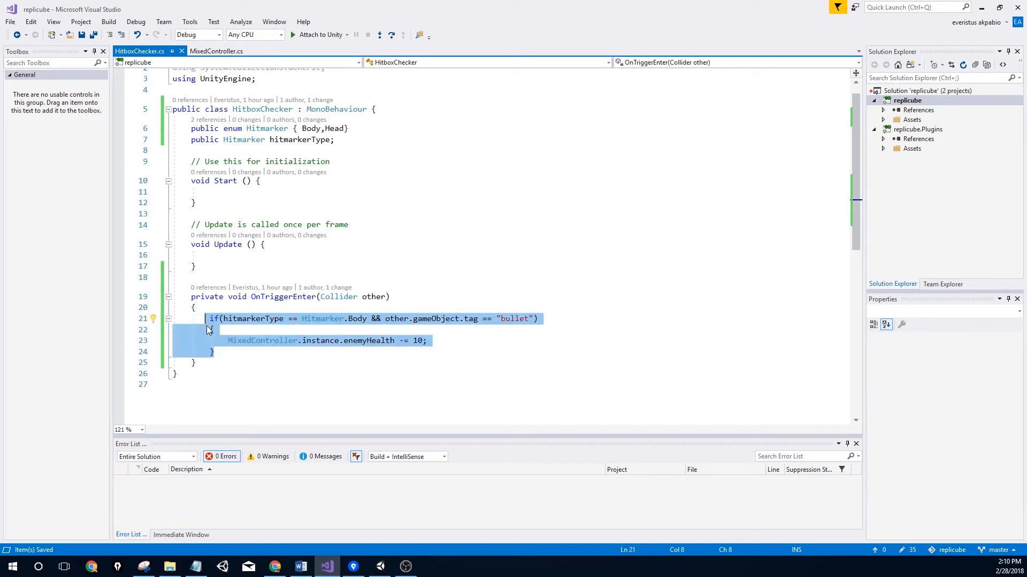
click(227, 355)
key(Return)
key(Return)
text(if (hitmarkerType == Hitmarker.Body && other.gameObject.tag == "bullet") {     MixedController.instance.enemyHealth -= 10; })
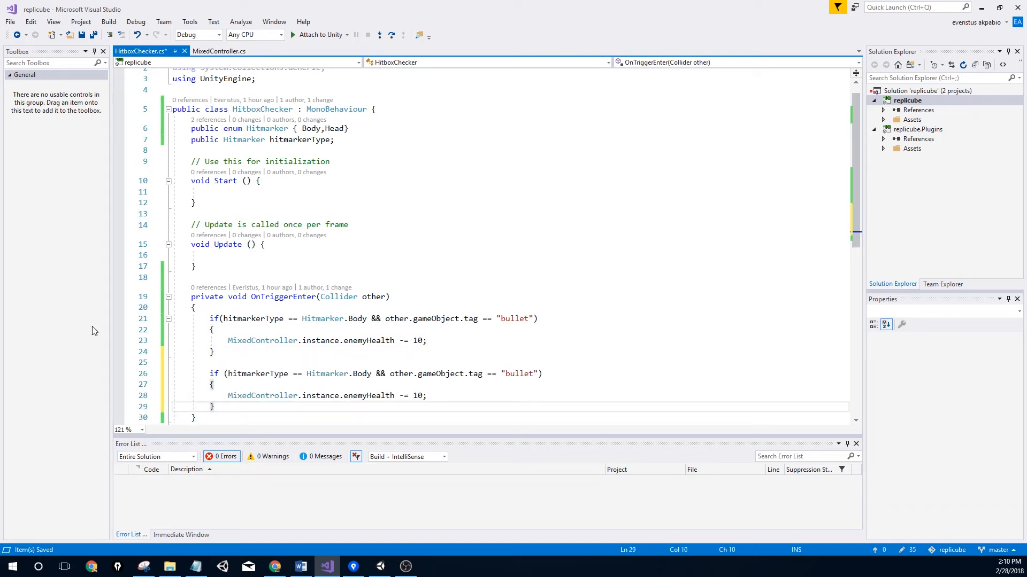
double_click(368, 374)
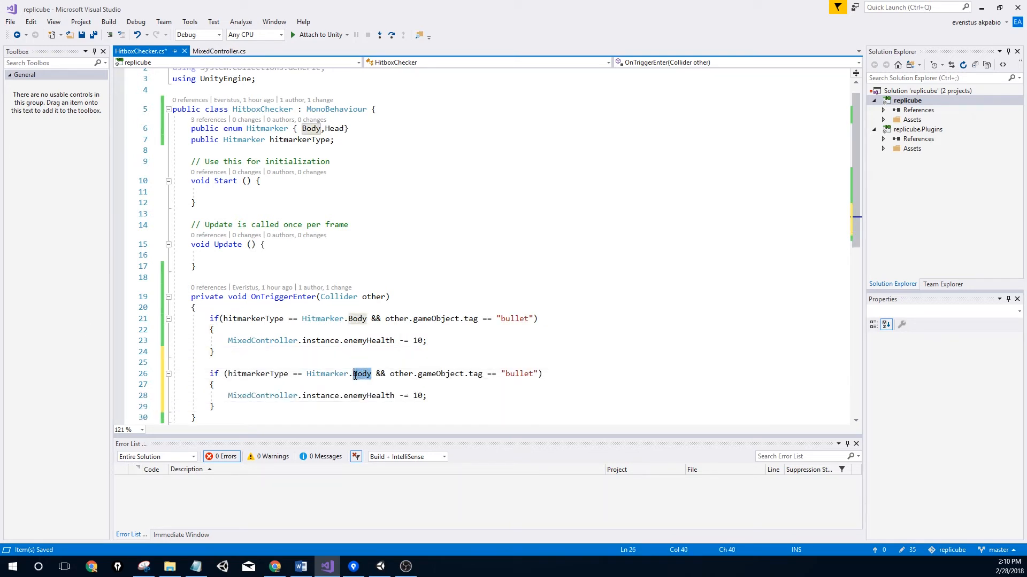
text(Head)
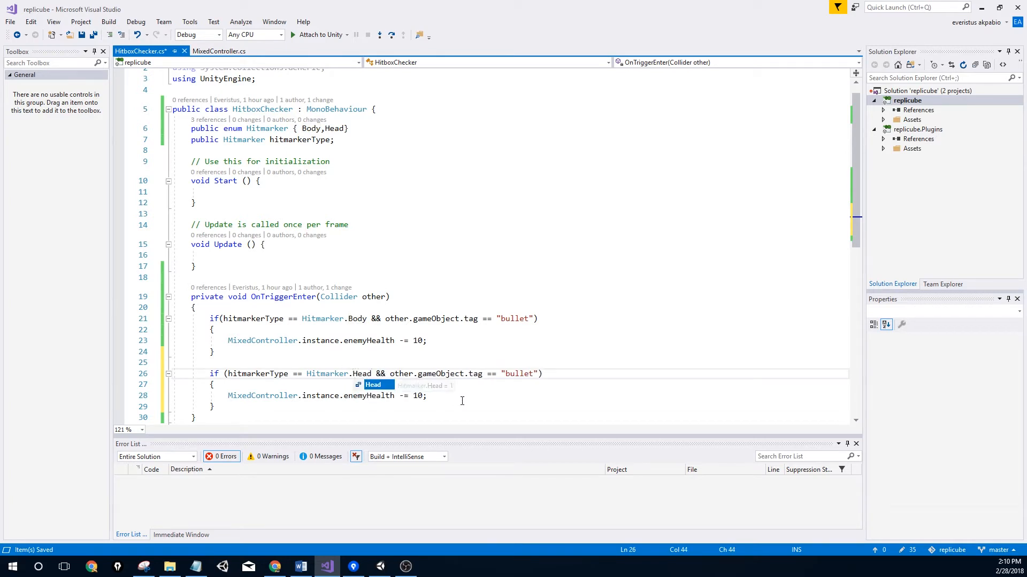
click(524, 373)
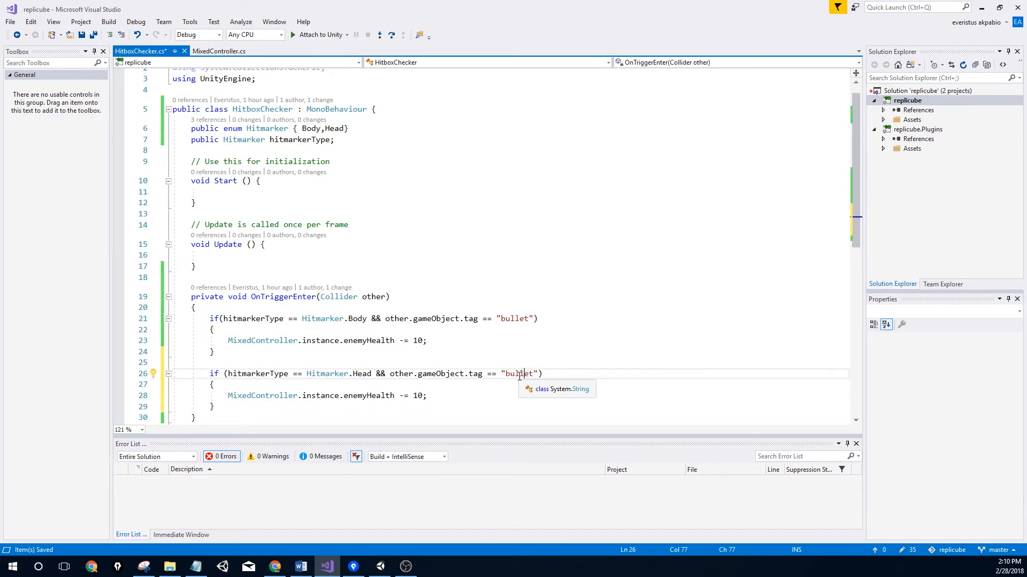
click(423, 397)
text(0)
key(ctrl+s)
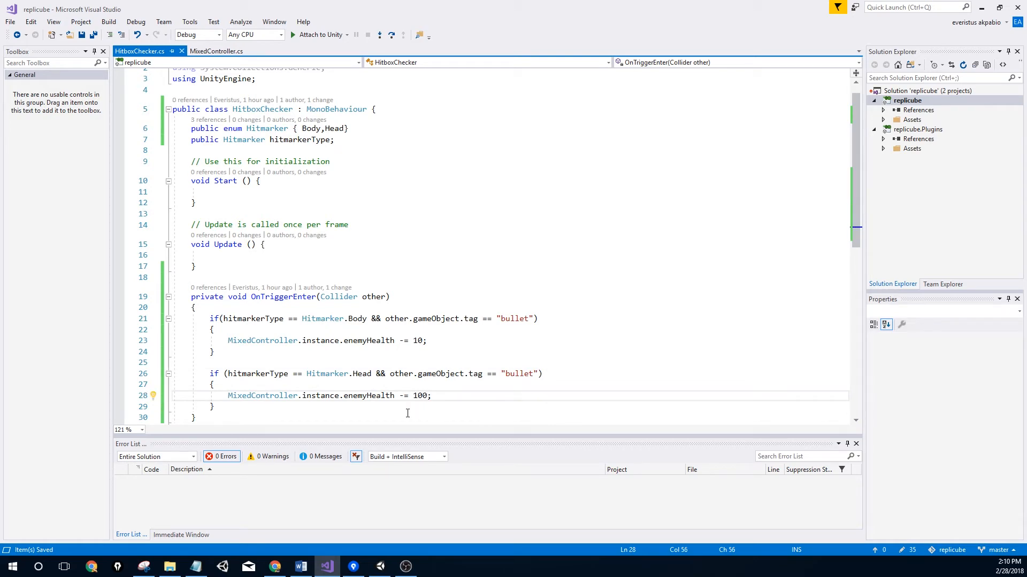
Back in Unity, play-test bullet hits: Enemy Health drops to 70 while the text stays 100
key(alt+Tab)
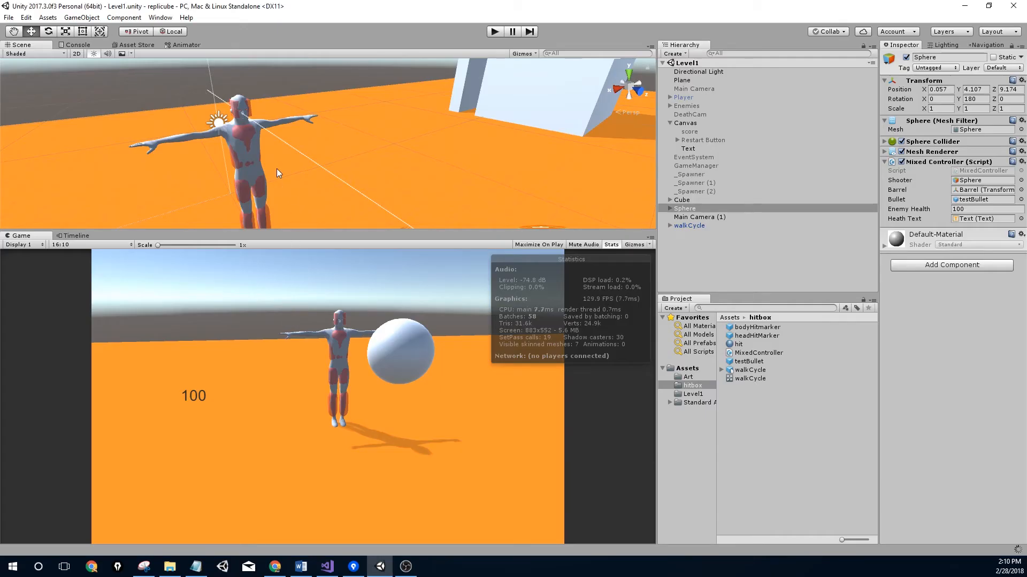
middle_drag(277, 169, 301, 149)
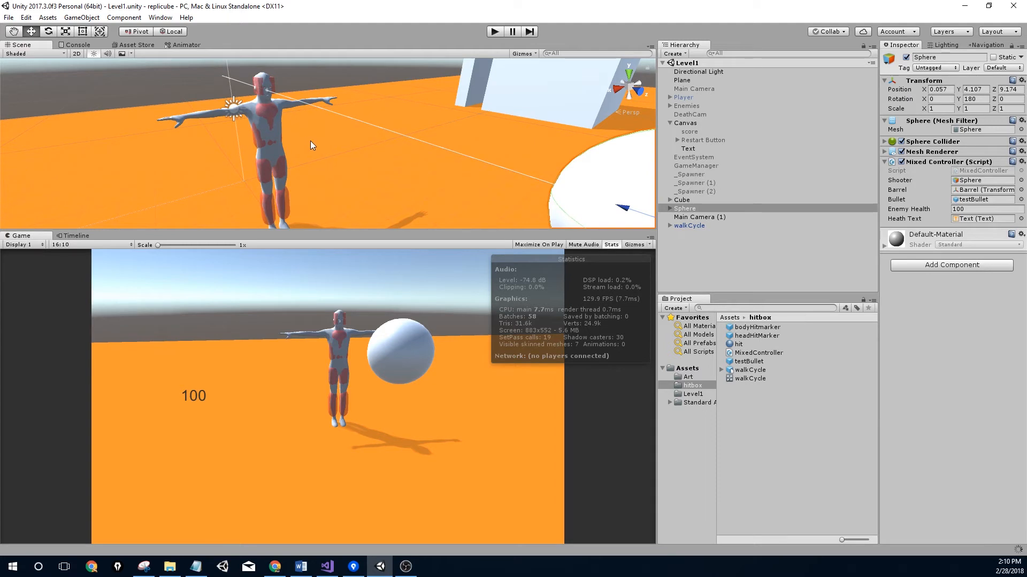
middle_drag(303, 150, 371, 130)
scroll(371, 130, up, 3)
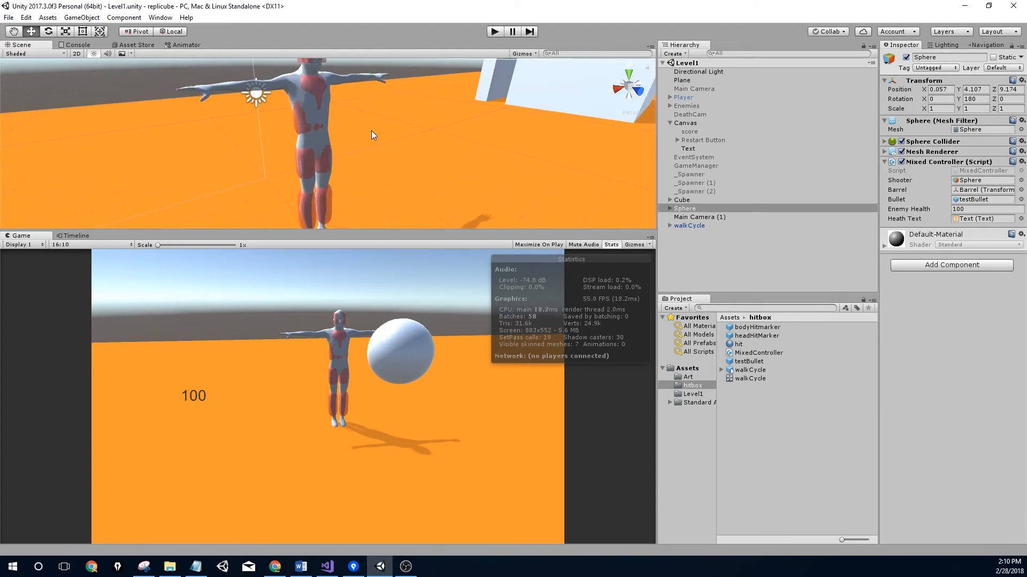
click(495, 32)
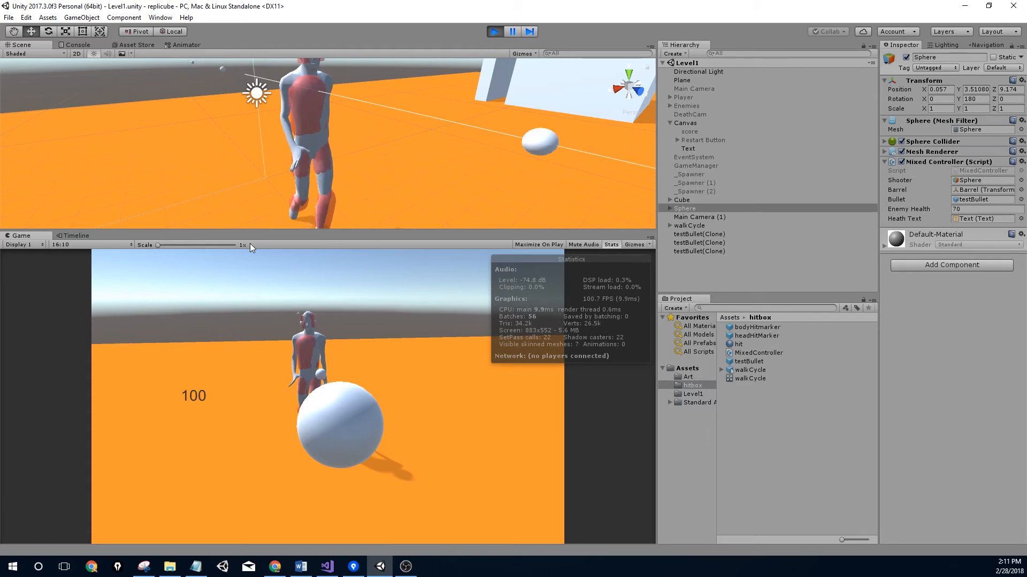
click(495, 32)
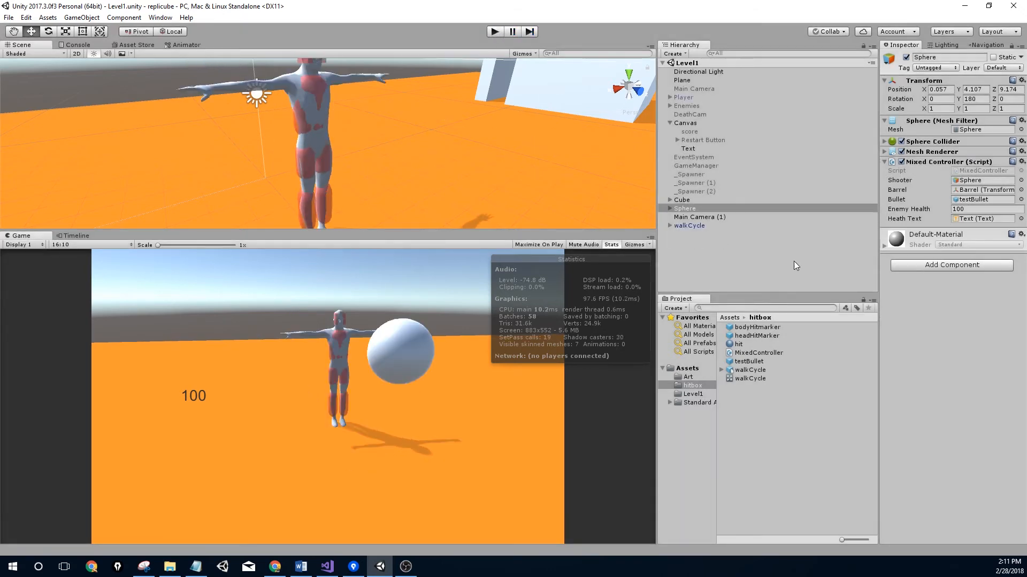
Inspect the Sphere and its Bullet field, then return to Visual Studio
click(670, 209)
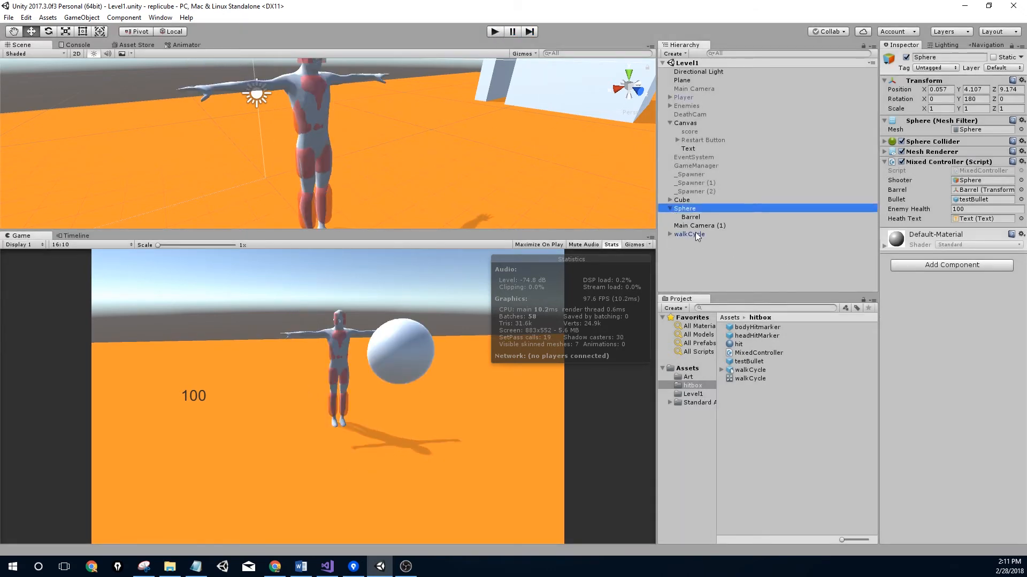
click(973, 200)
click(747, 362)
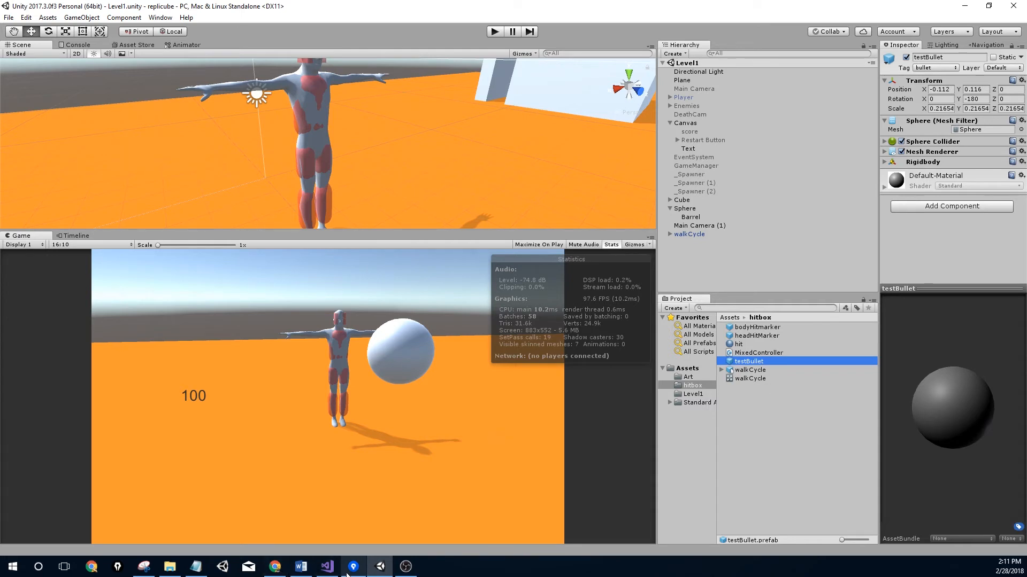
mouse_move(383, 568)
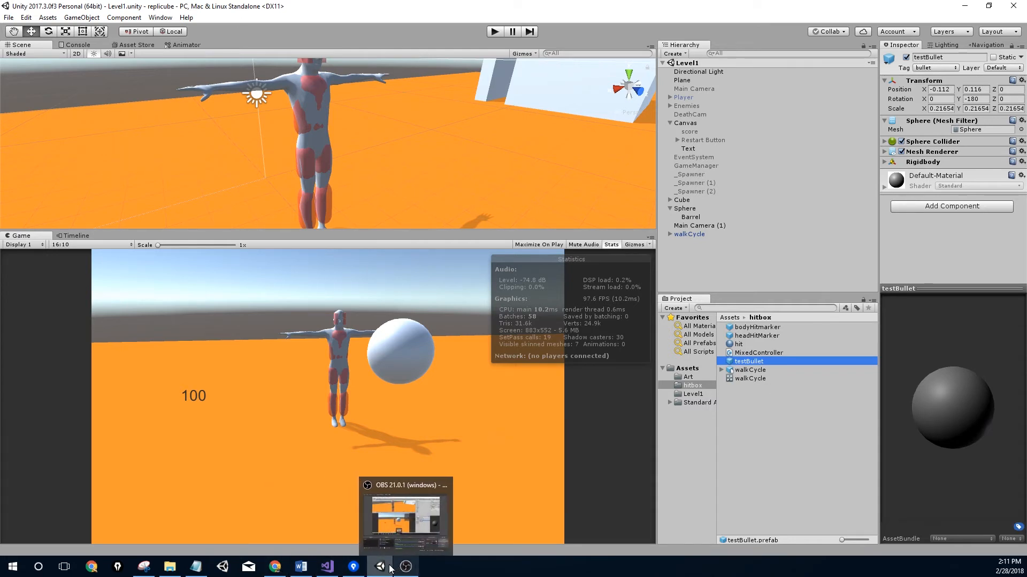
click(382, 568)
In MixedController.cs, add an empty first line inside the Update method
scroll(327, 356, down, 3)
scroll(335, 332, up, 3)
click(218, 51)
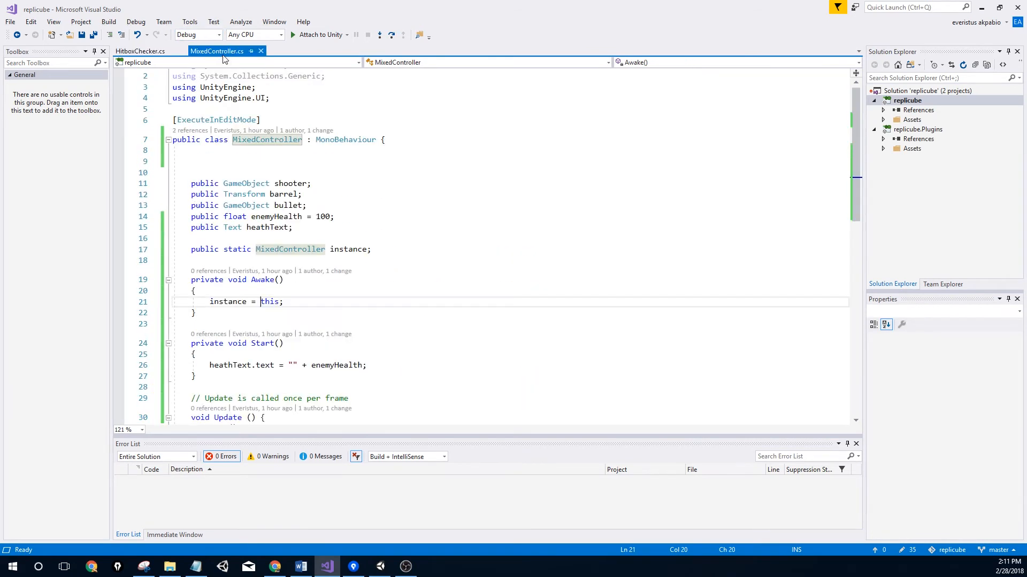
scroll(270, 289, down, 3)
scroll(267, 291, down, 1)
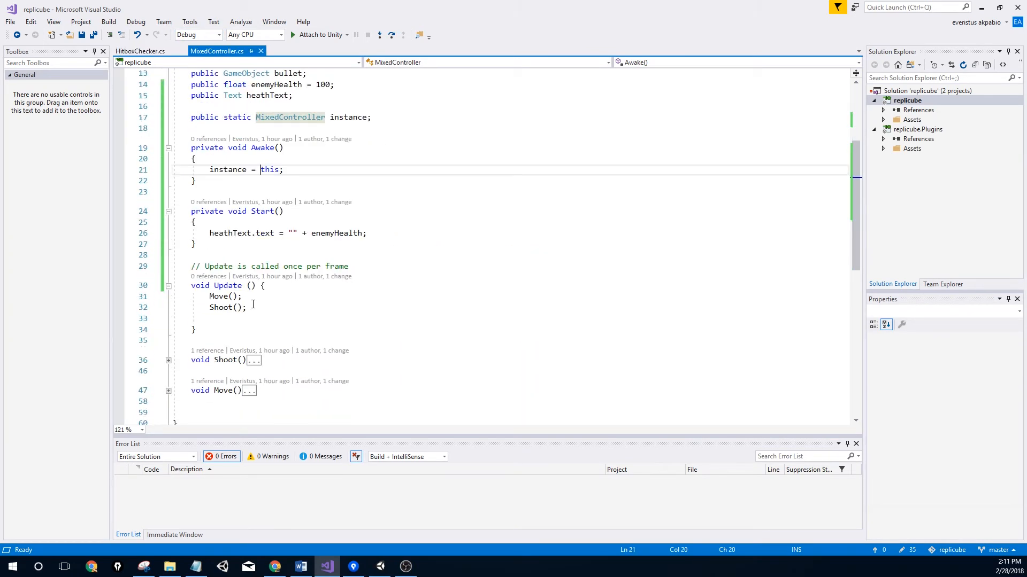
scroll(282, 209, up, 1)
click(285, 318)
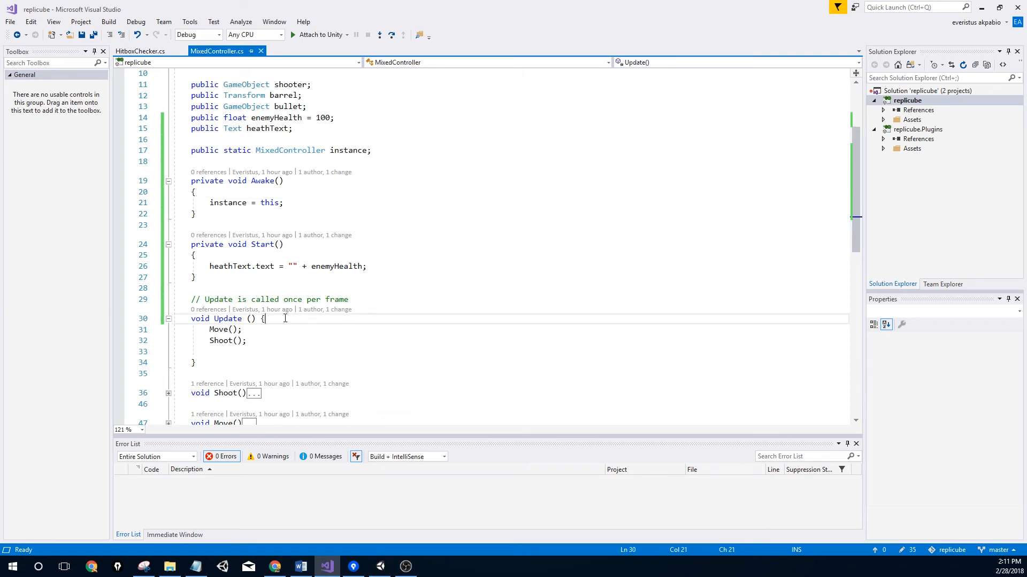
key(Return)
Copy the heathText.text = "" + enemyHealth line from Start into Update, save, and return to Unity
drag(367, 267, 205, 266)
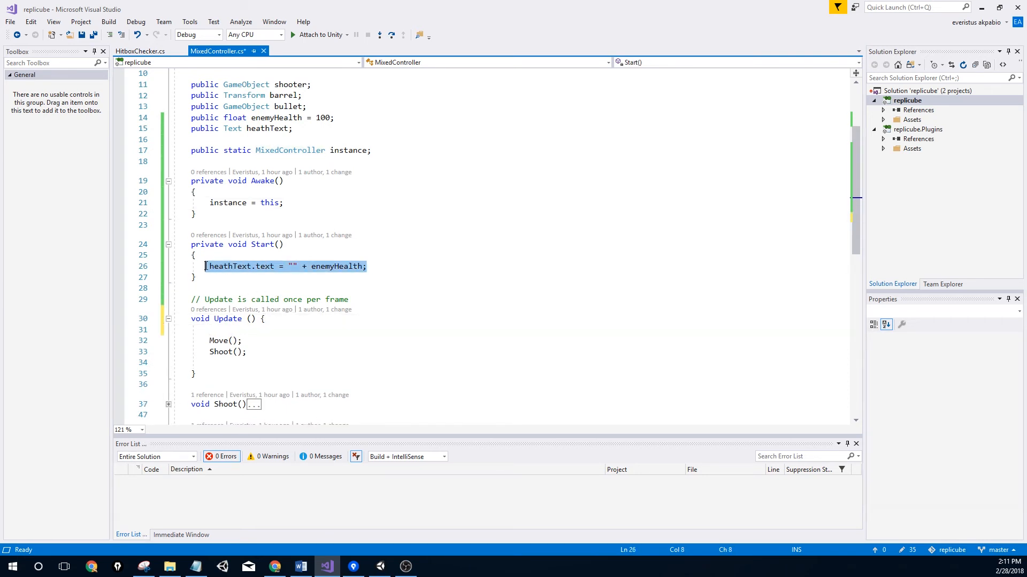
click(224, 331)
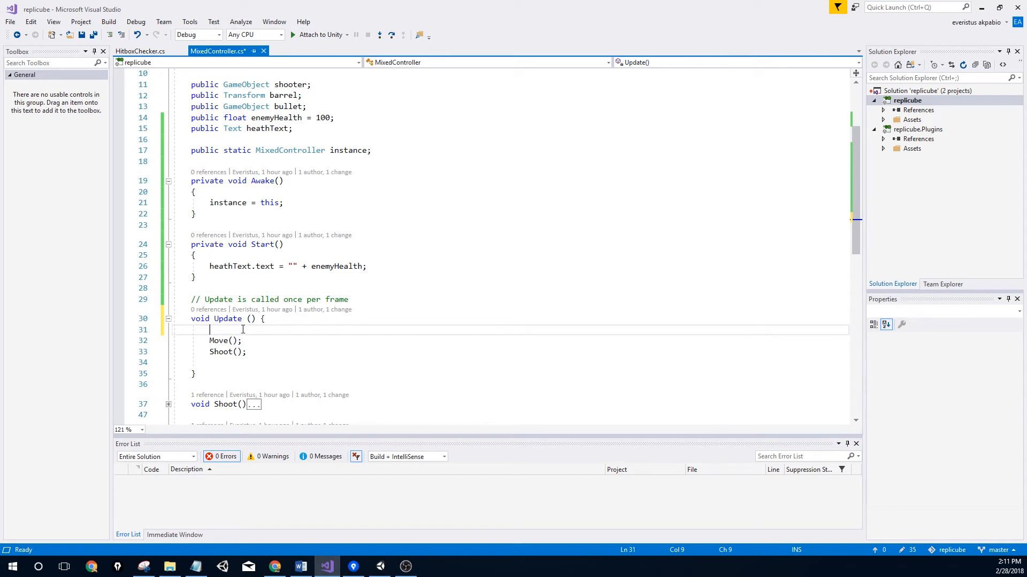
drag(373, 266, 206, 266)
key(ctrl+c)
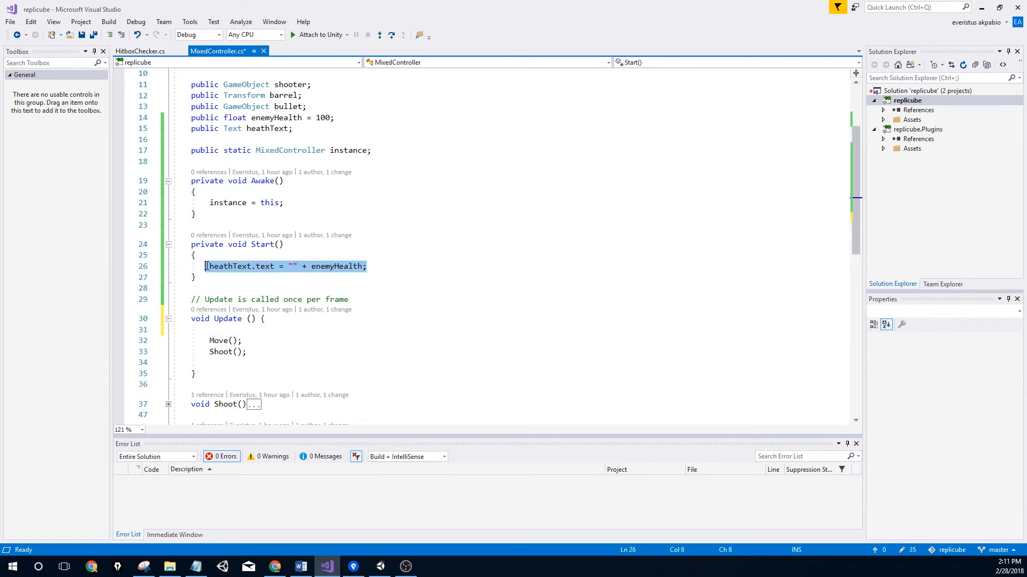
click(224, 334)
key(ctrl+v)
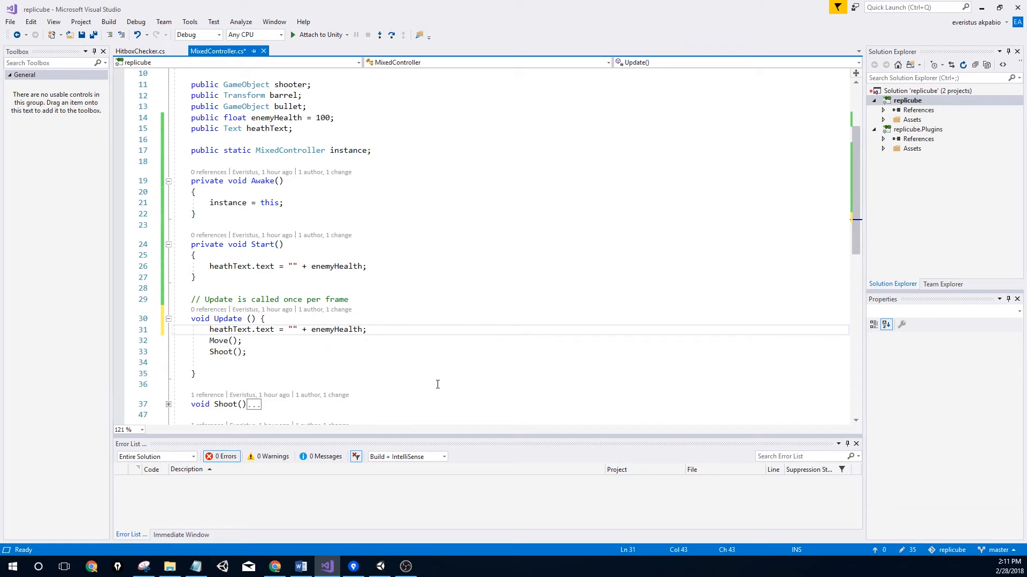
key(ctrl+s)
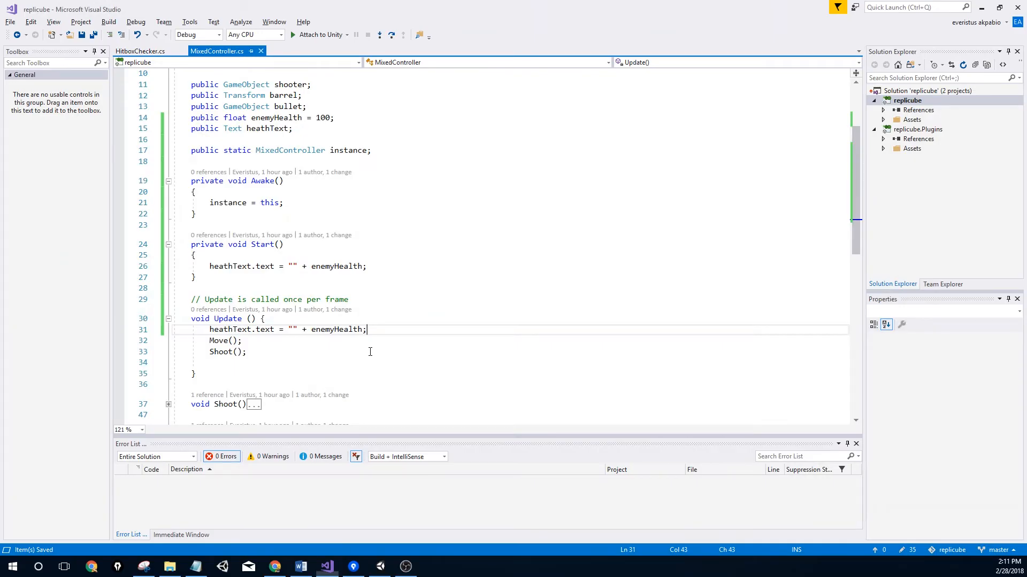
key(alt+Tab)
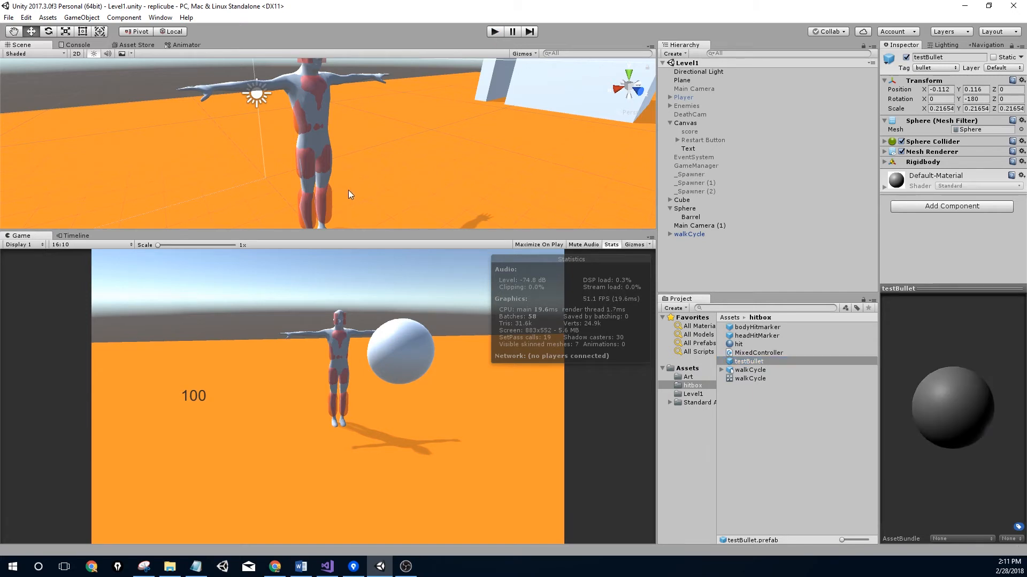
Enter play mode to check that a bullet hit lowers the health text from 100 to 90
click(498, 34)
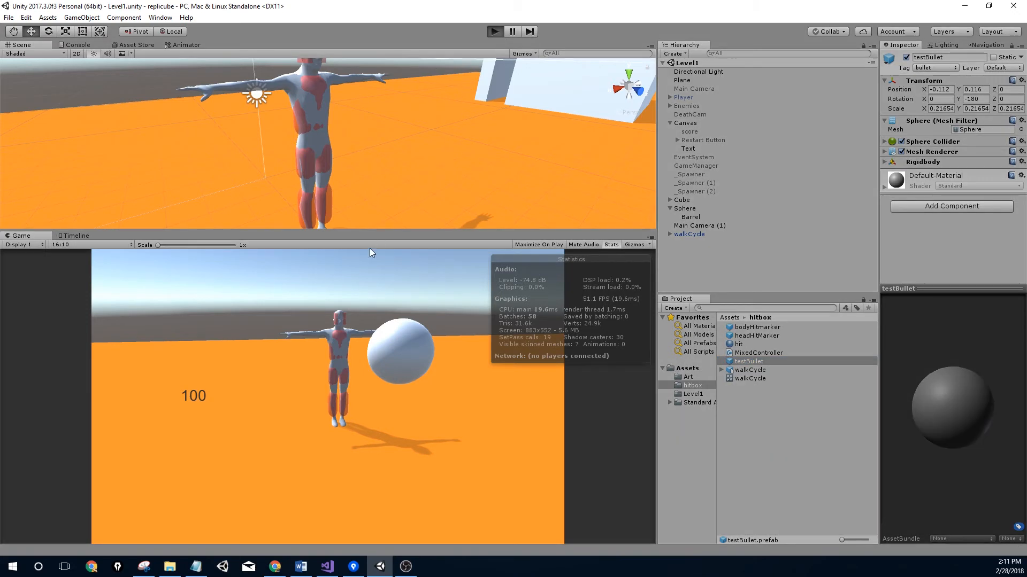
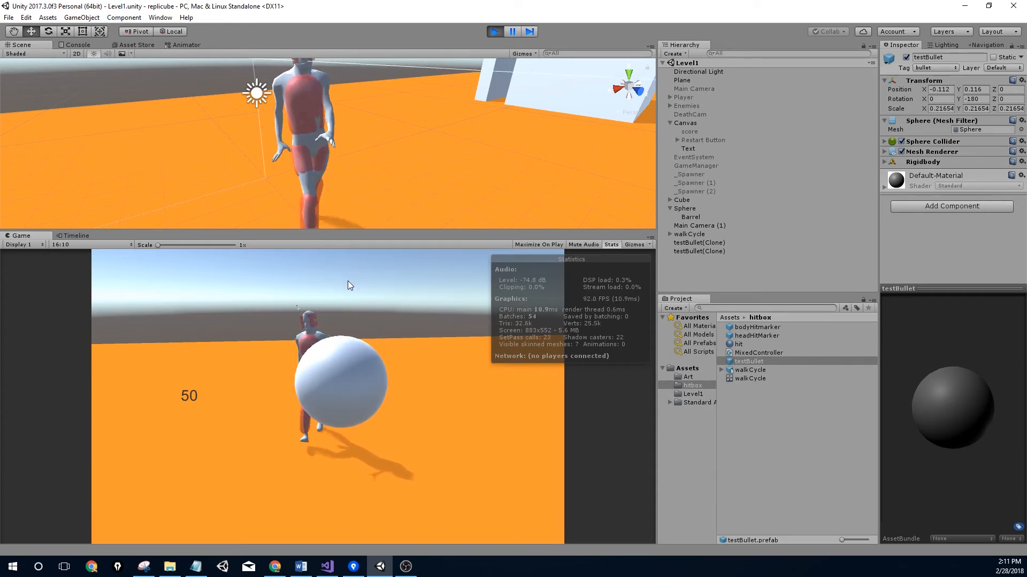
Stop play mode after the counter dropped to 50 so the enemy resets to 100 health
middle_drag(336, 119, 323, 172)
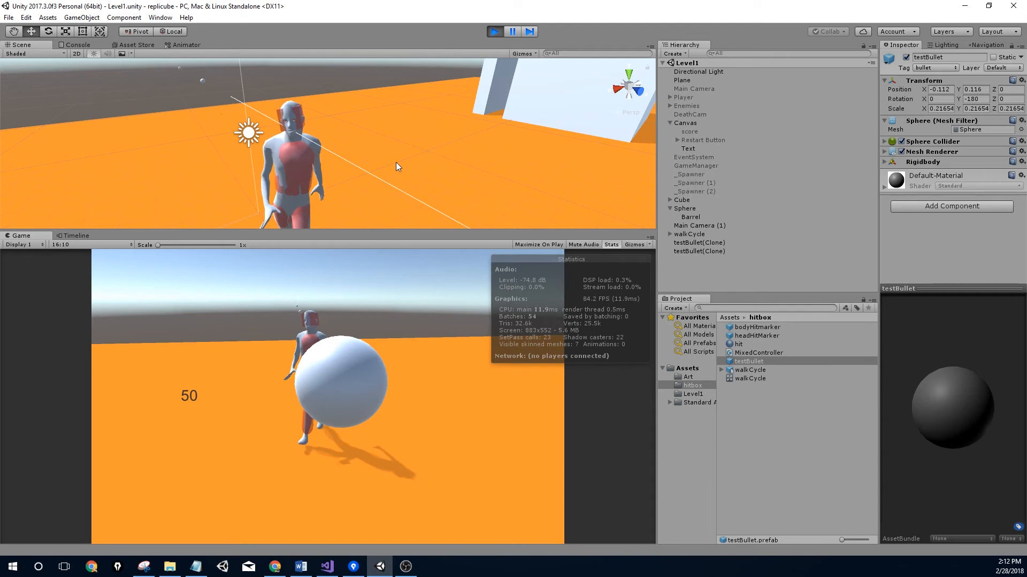
click(495, 32)
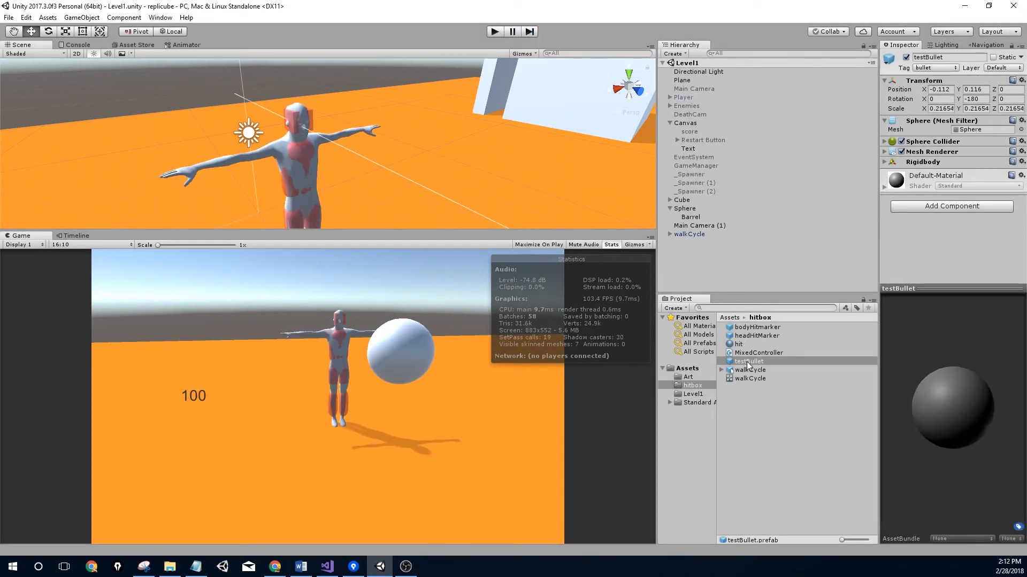
Add a Hitbox Checker with Hitmarker Type Head to the headHitMarker prefab, then play to test
click(756, 327)
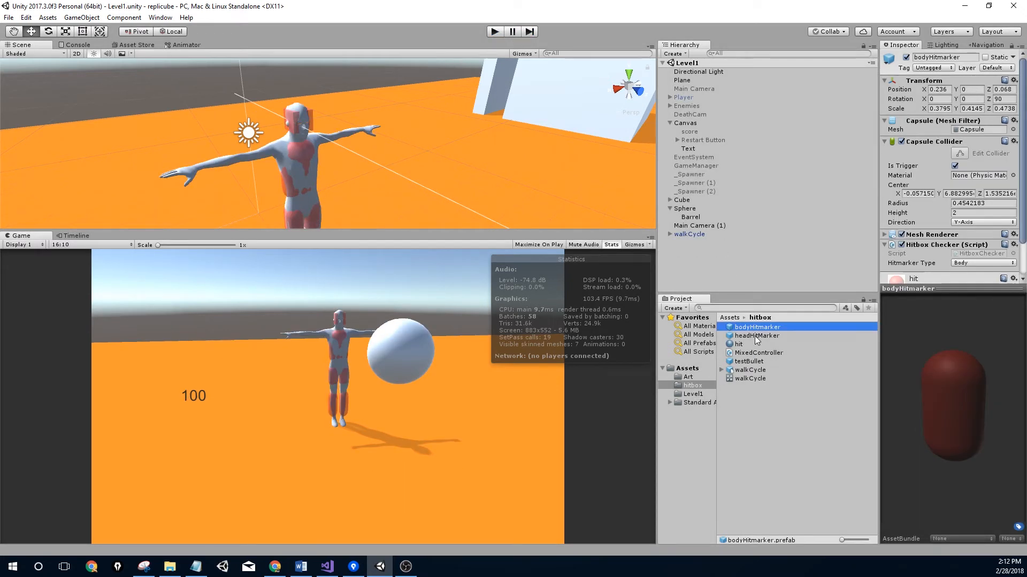
click(756, 336)
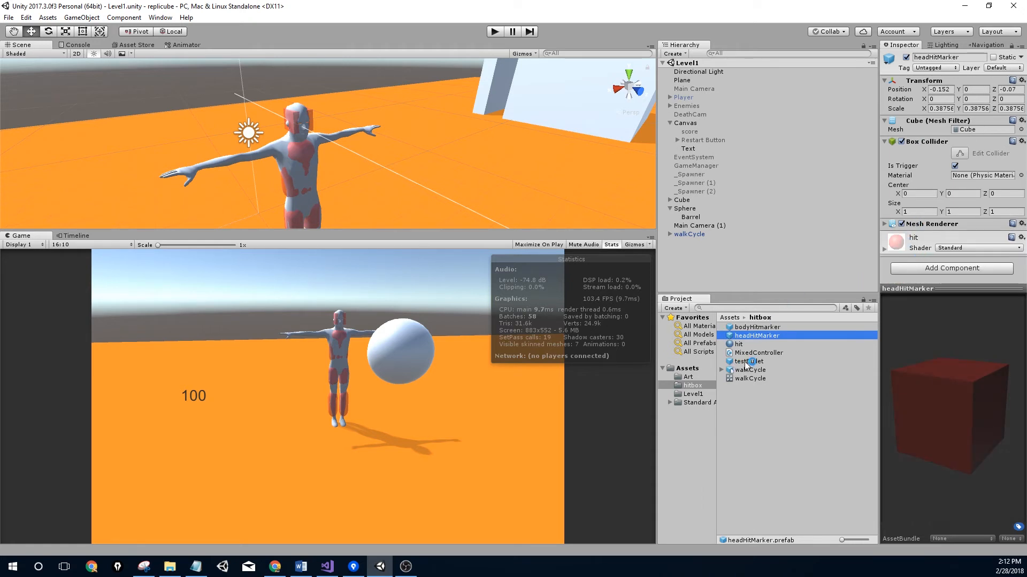
click(927, 269)
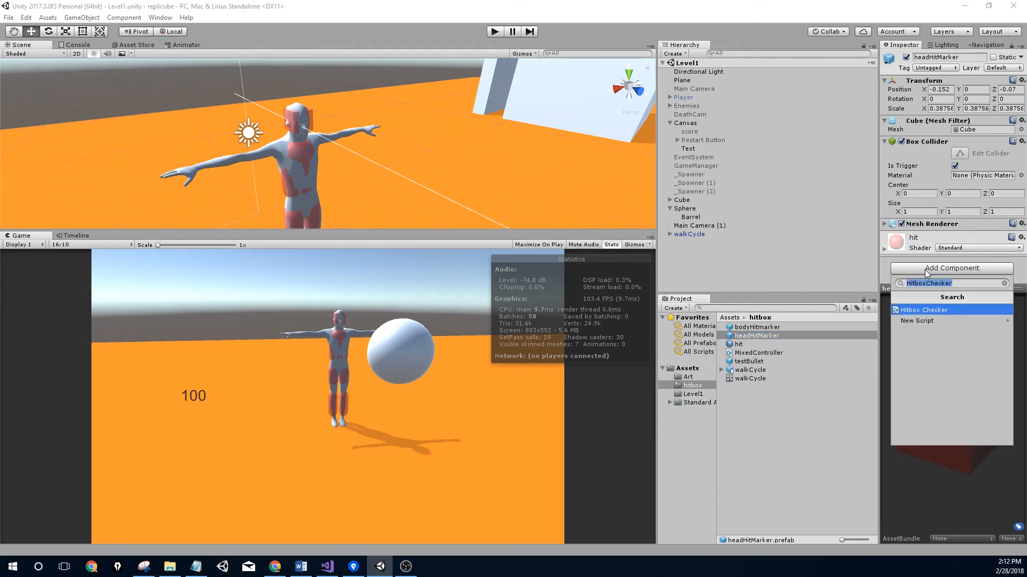
key(Return)
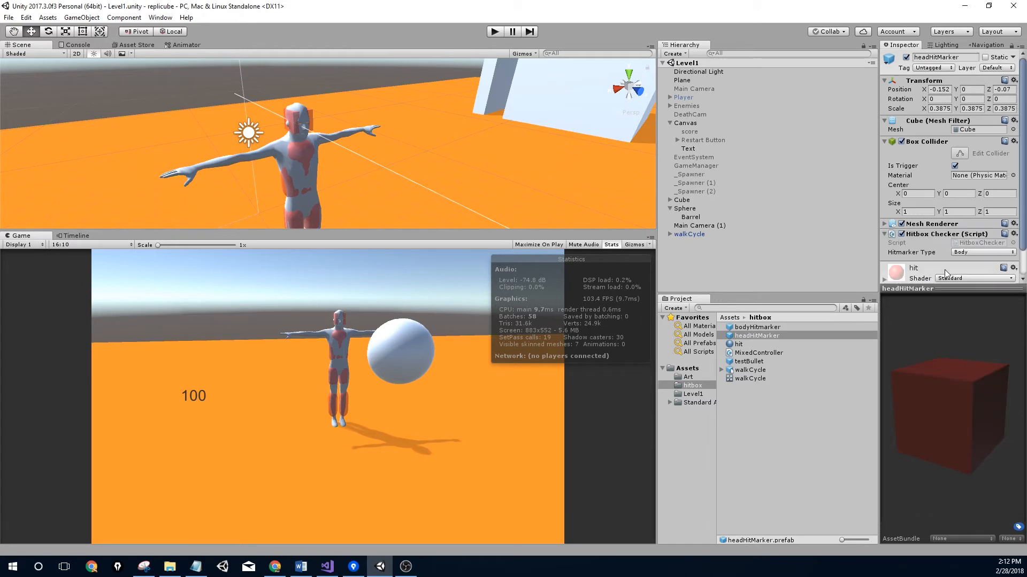
click(957, 252)
click(962, 267)
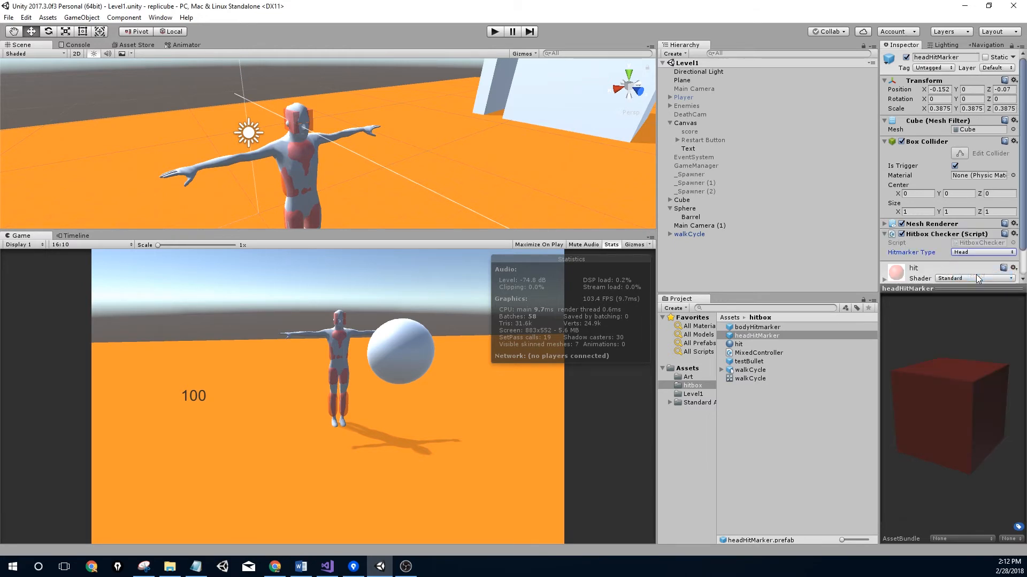
click(496, 32)
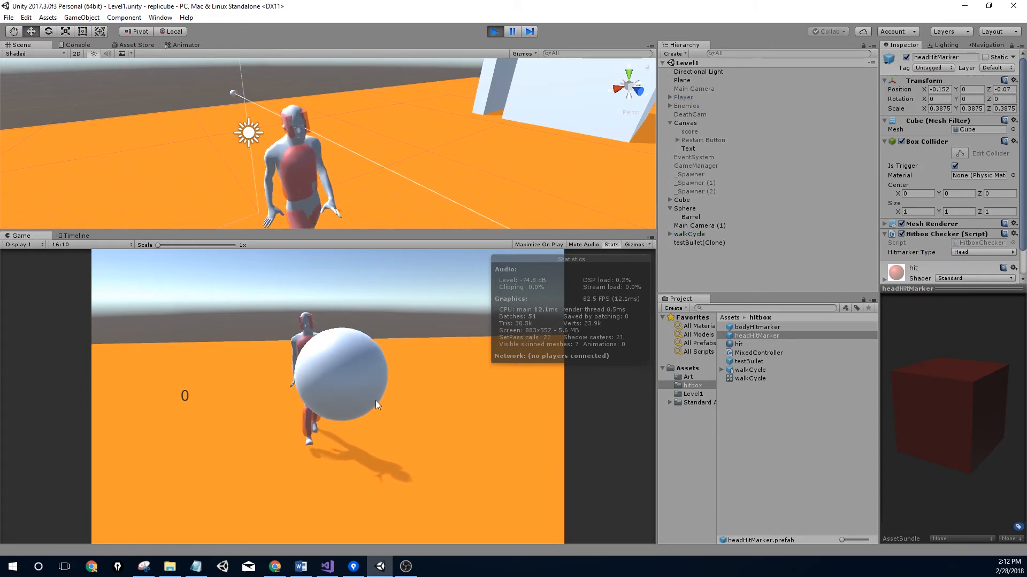
Stop play mode and bring MixedController.cs up in Visual Studio
click(496, 32)
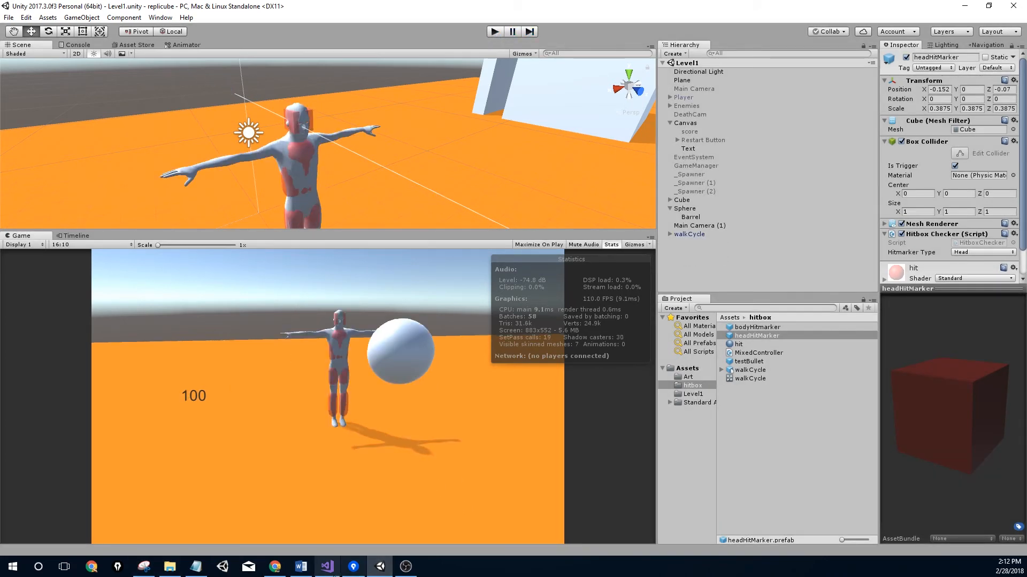
mouse_move(327, 573)
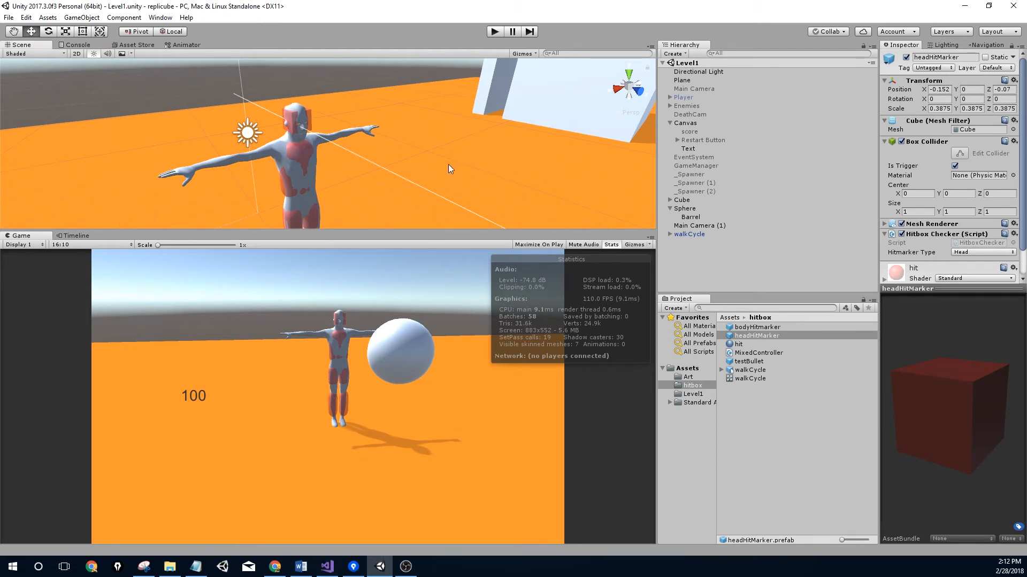
click(327, 566)
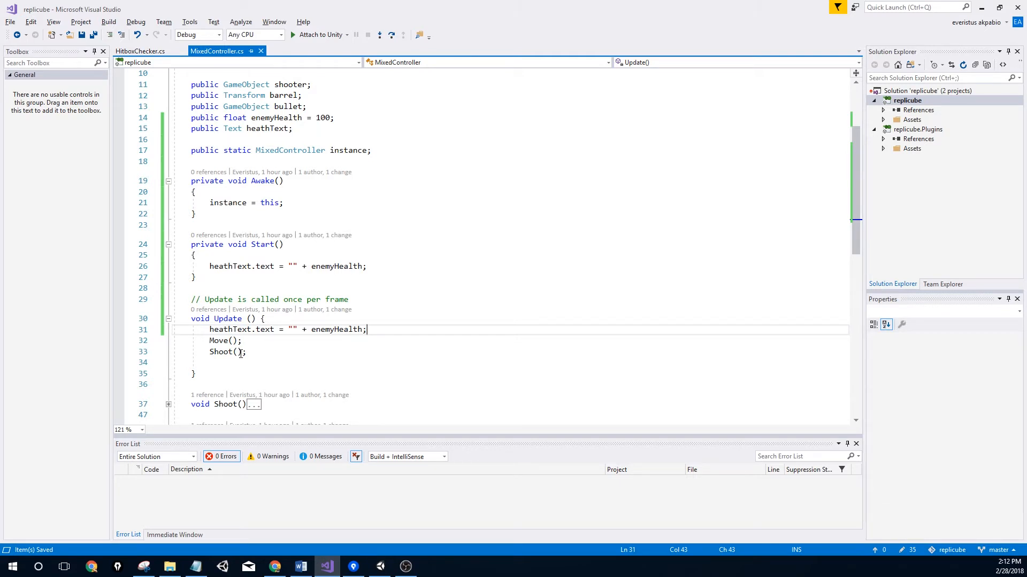
Write a void HeathUpdate() method with an opening brace on line 60, below Move()
scroll(313, 357, down, 3)
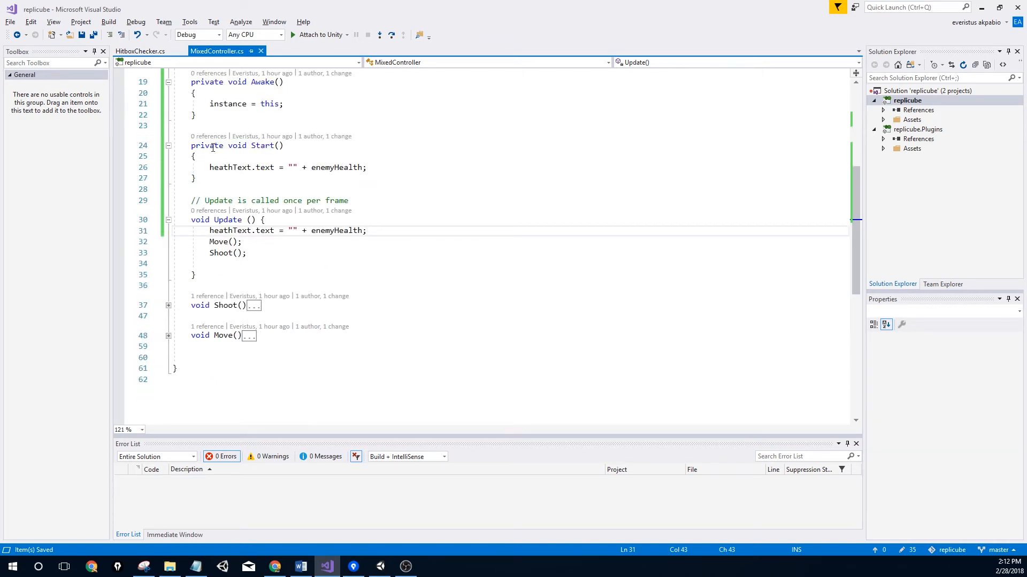
click(214, 356)
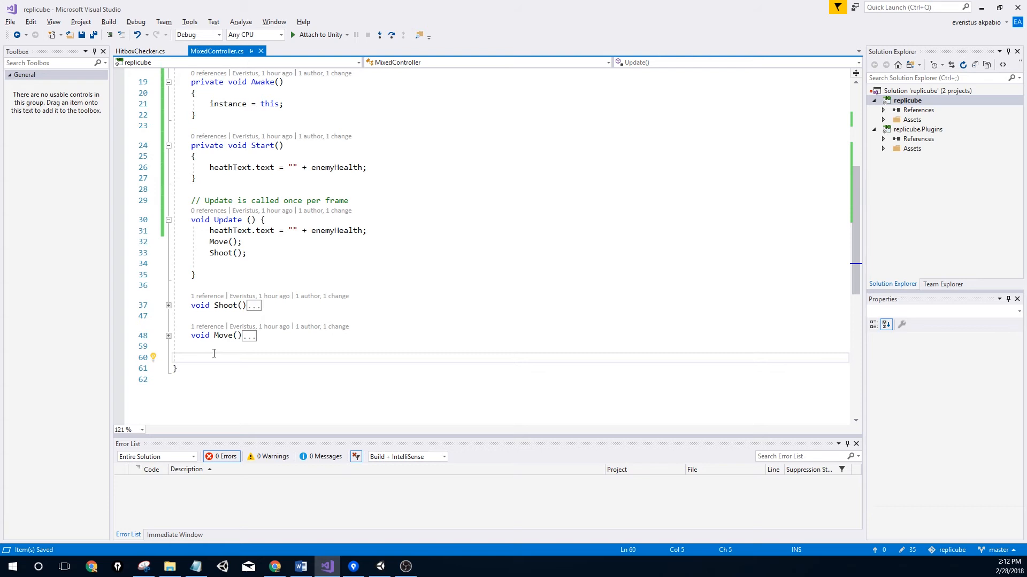
text(Hea)
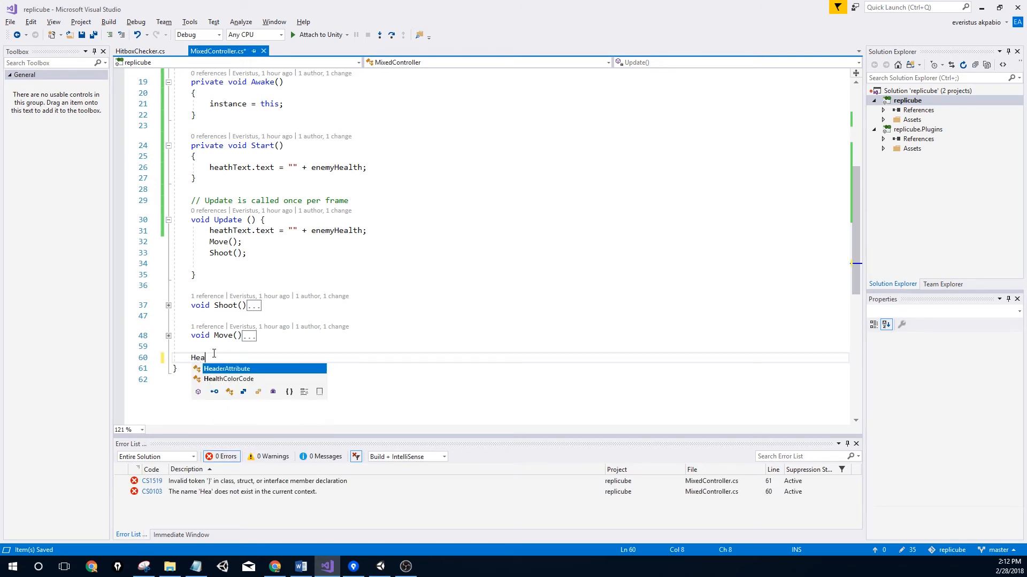
key(BackSpace)
key(BackSpace)
key(BackSpace)
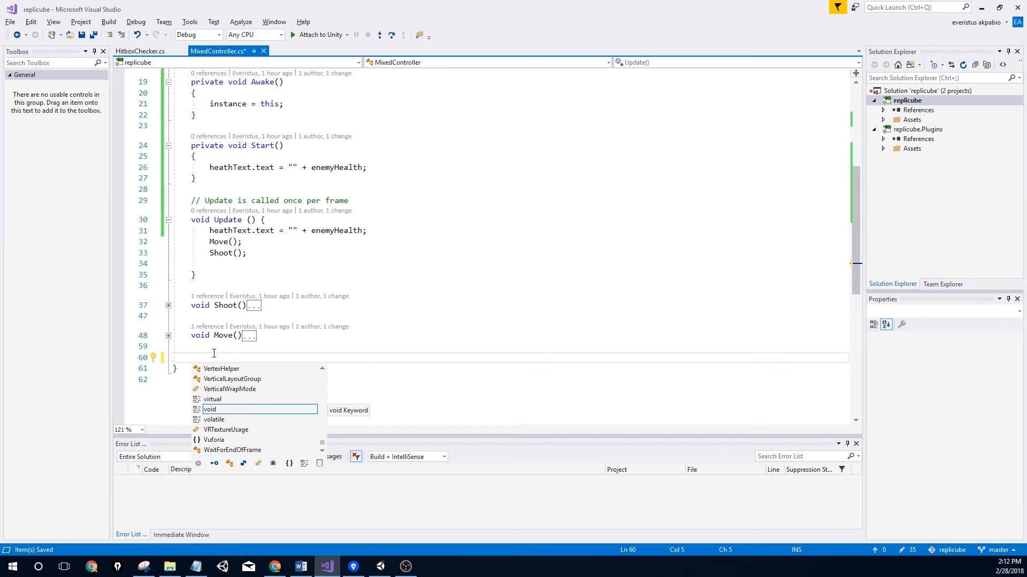
text(void HeathUpdate())
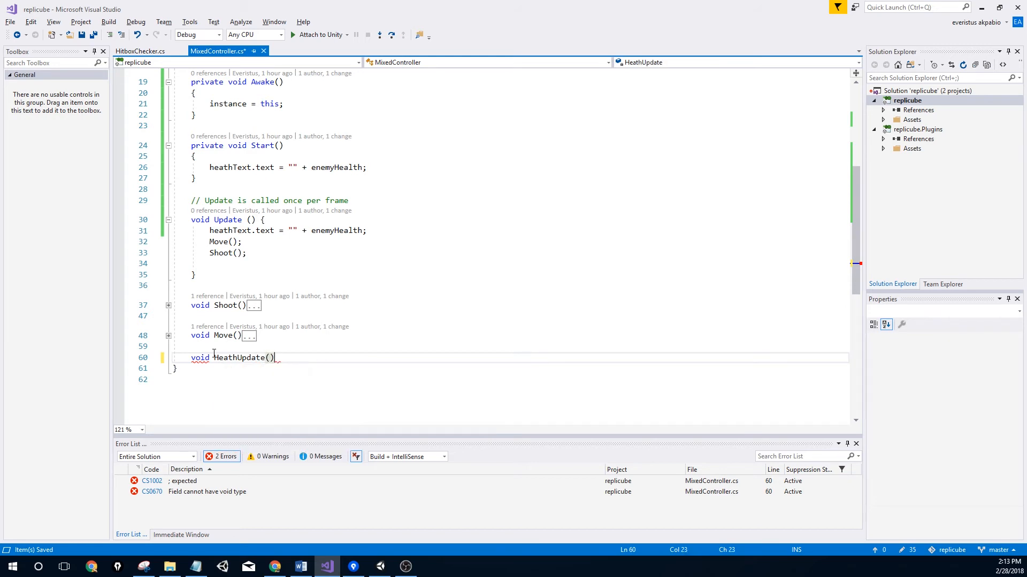
key(Return)
text({)
key(Return)
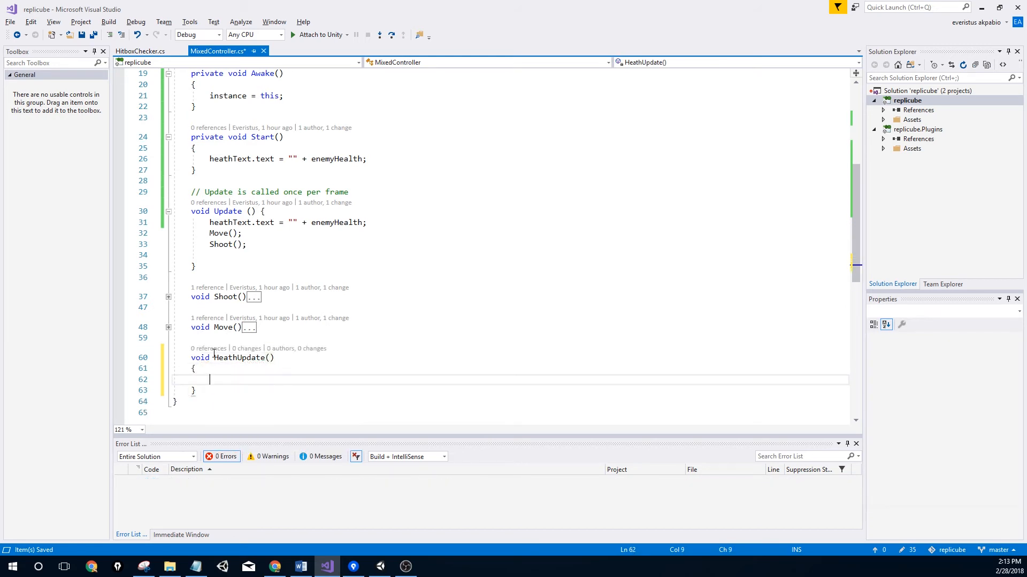
Give HeathUpdate a string hitbox parameter and make it public
click(270, 358)
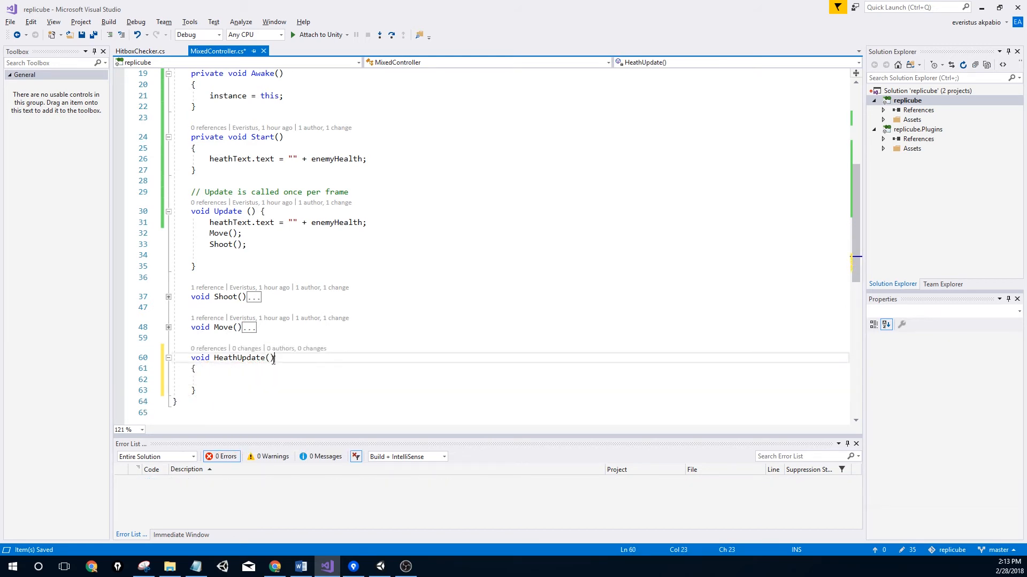
text(stri)
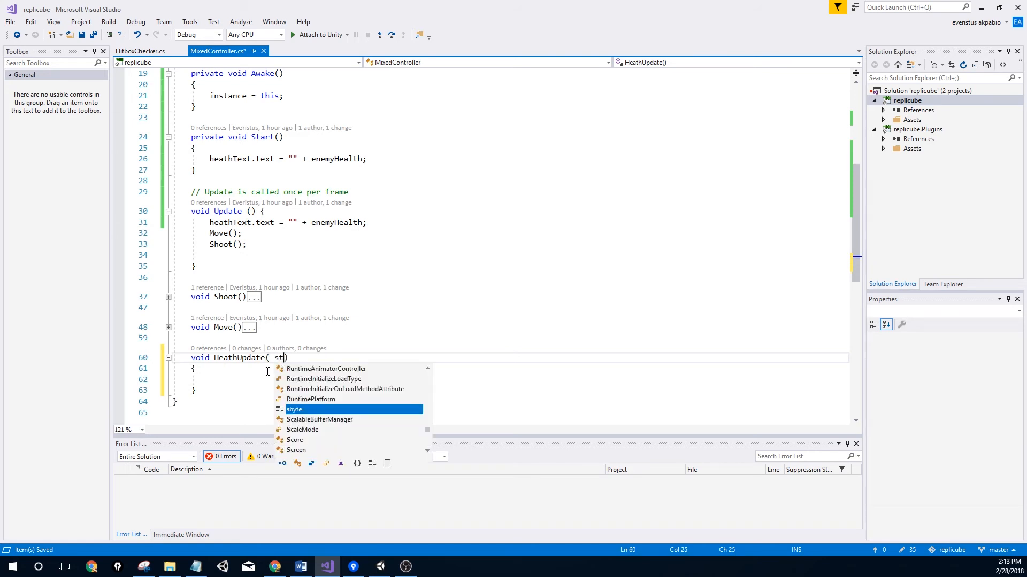
text(ng )
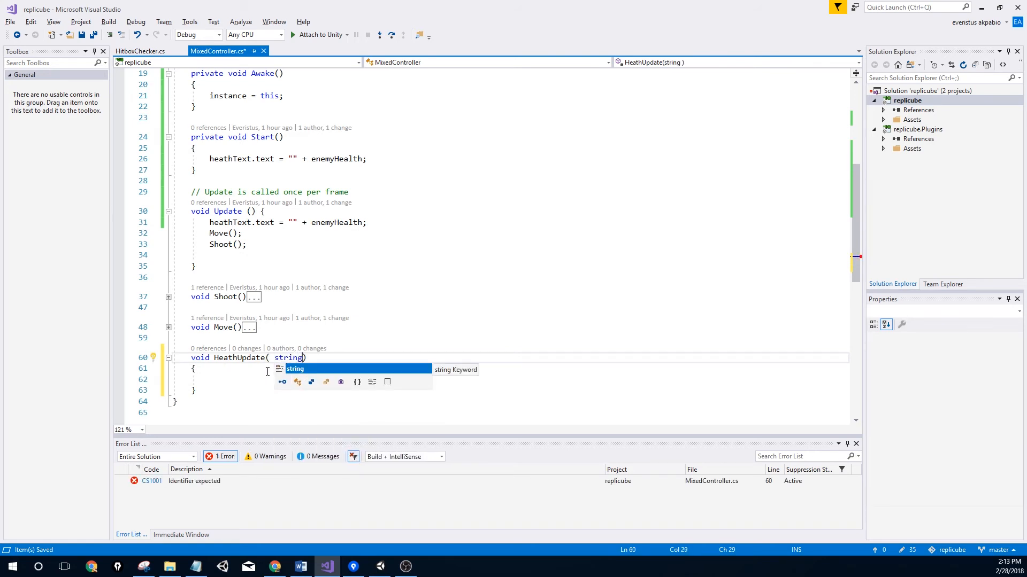
text(hitbox)
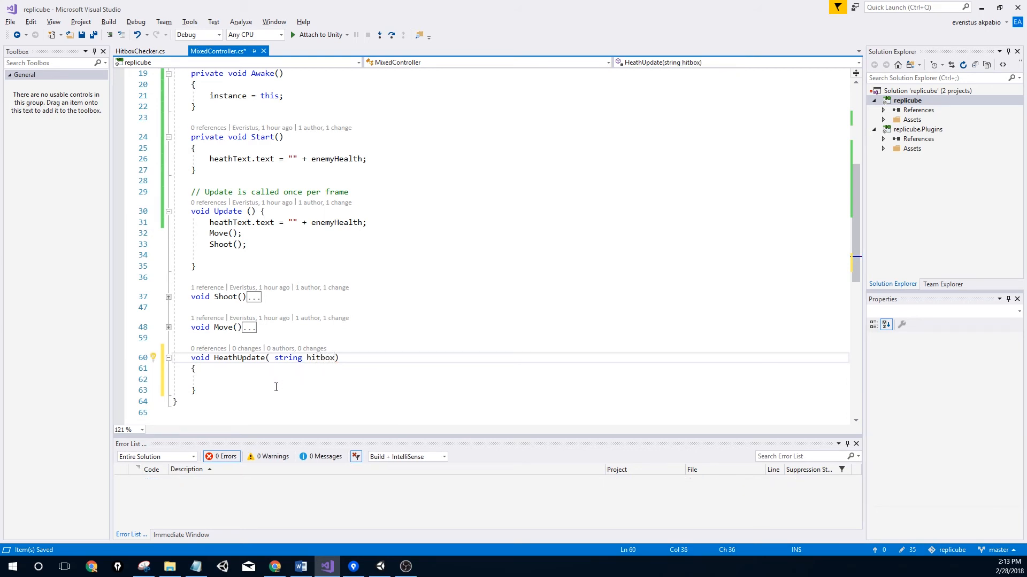
click(192, 358)
text(public)
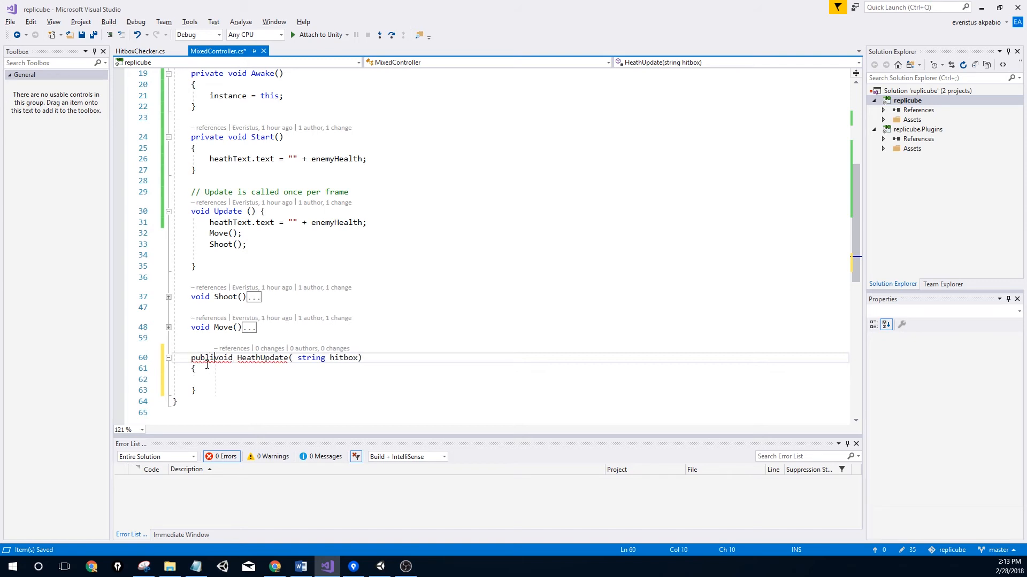
click(232, 380)
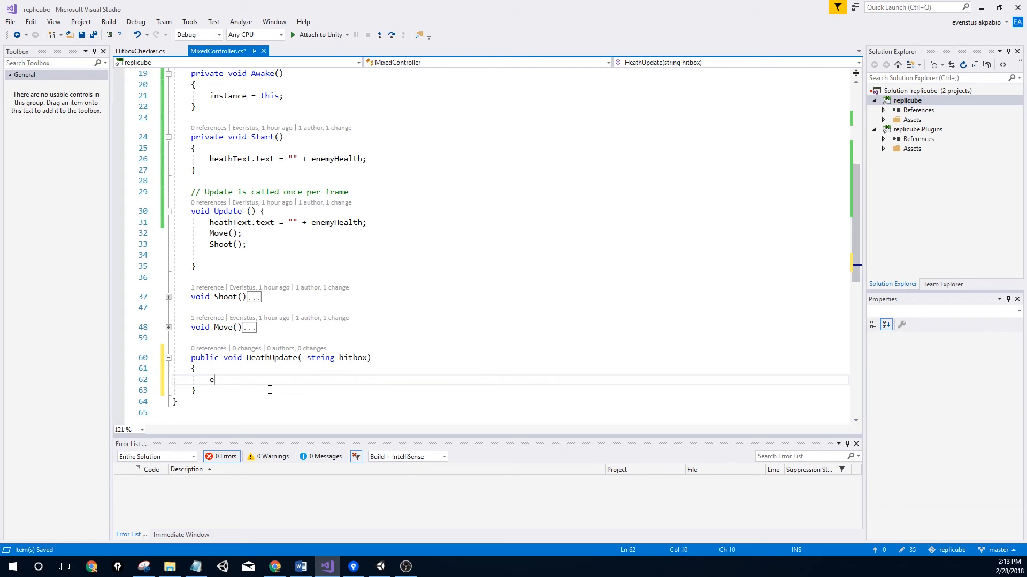
Write an if (enemyHealth <= 0) check with an opening block inside HeathUpdate
text(e)
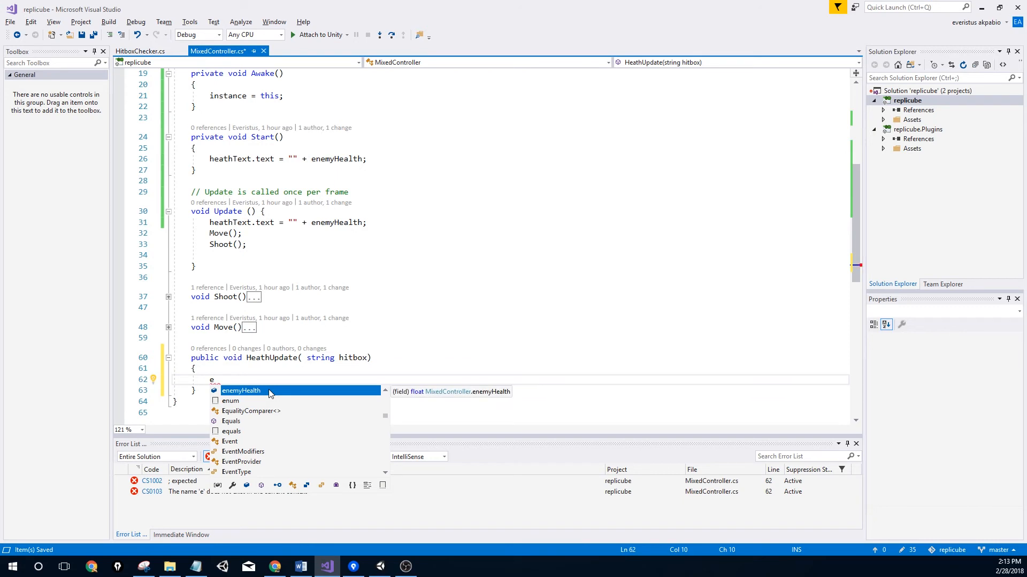
key(Tab)
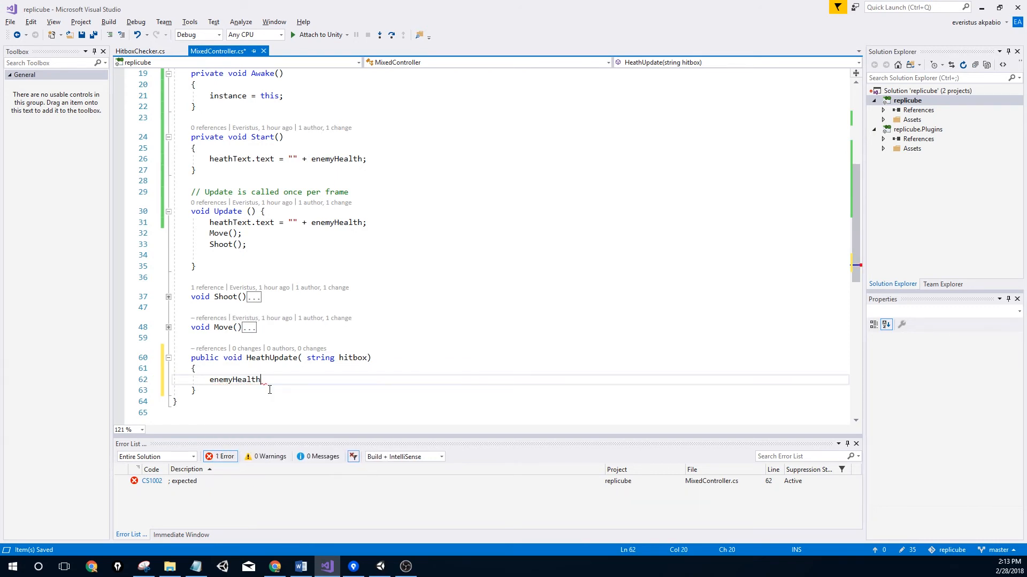
key(Left)
key(Left)
key(Left)
key(Left)
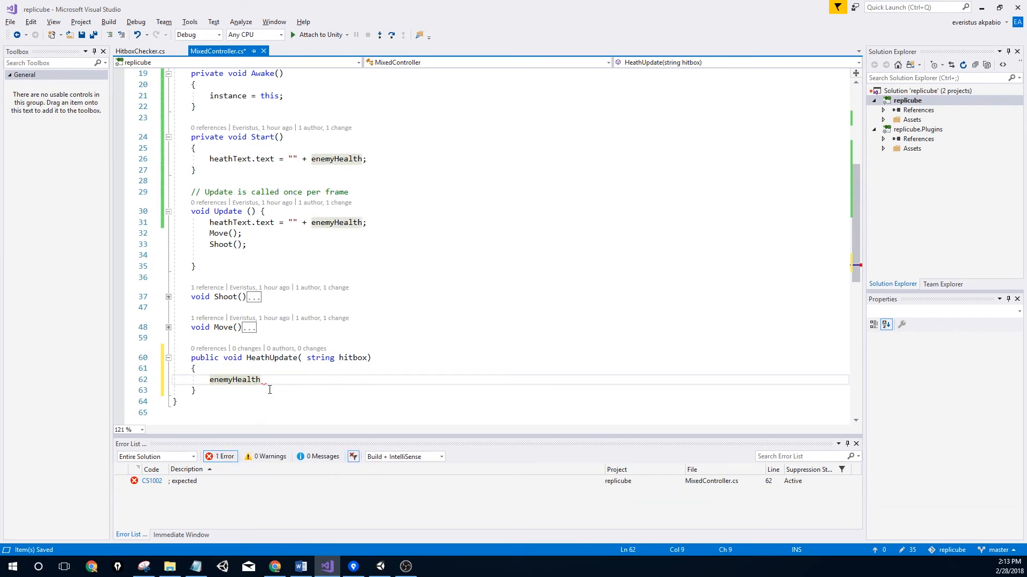
text(if ()
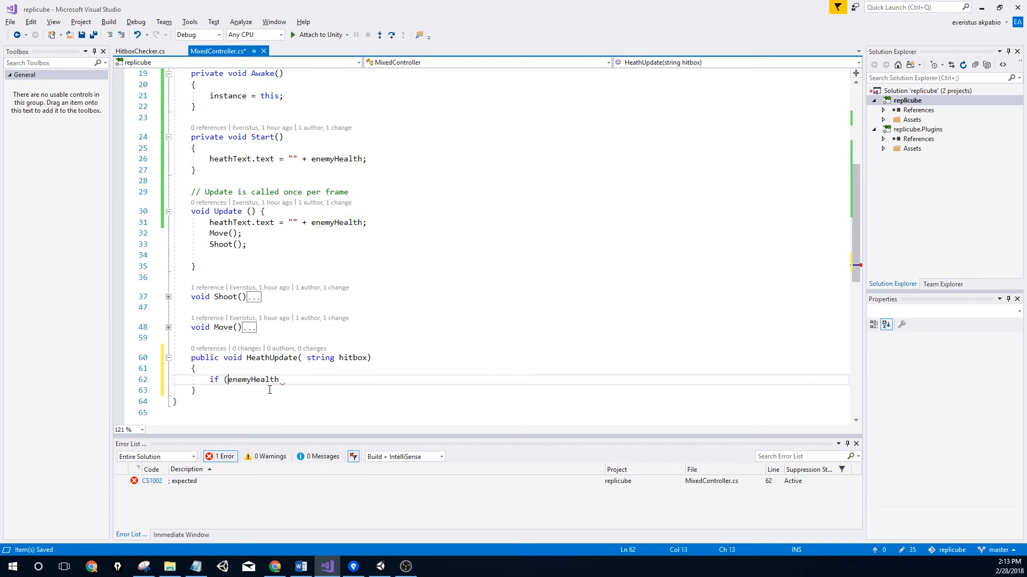
key(Right)
key(Down)
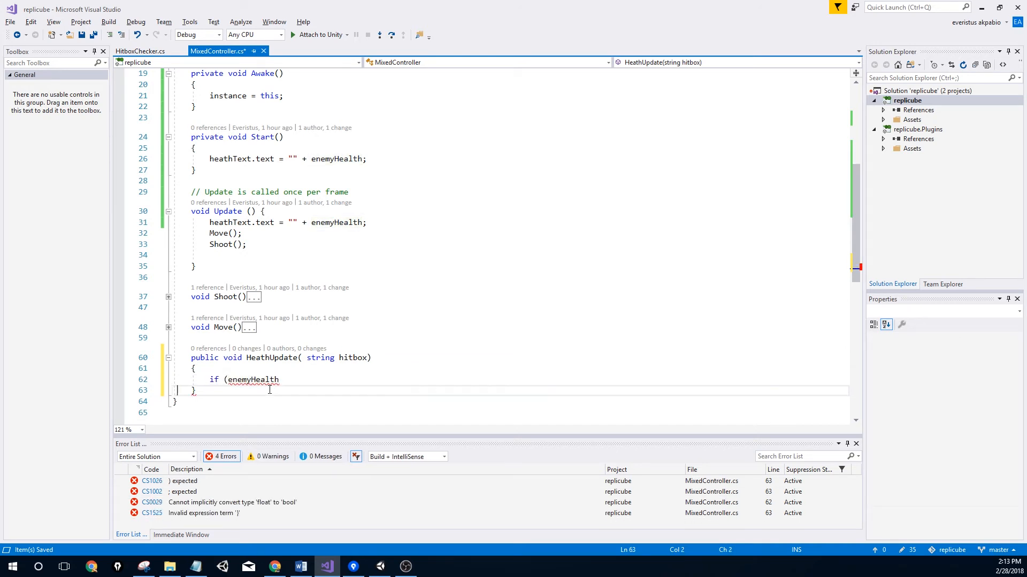
key(Up)
key(End)
text(<)
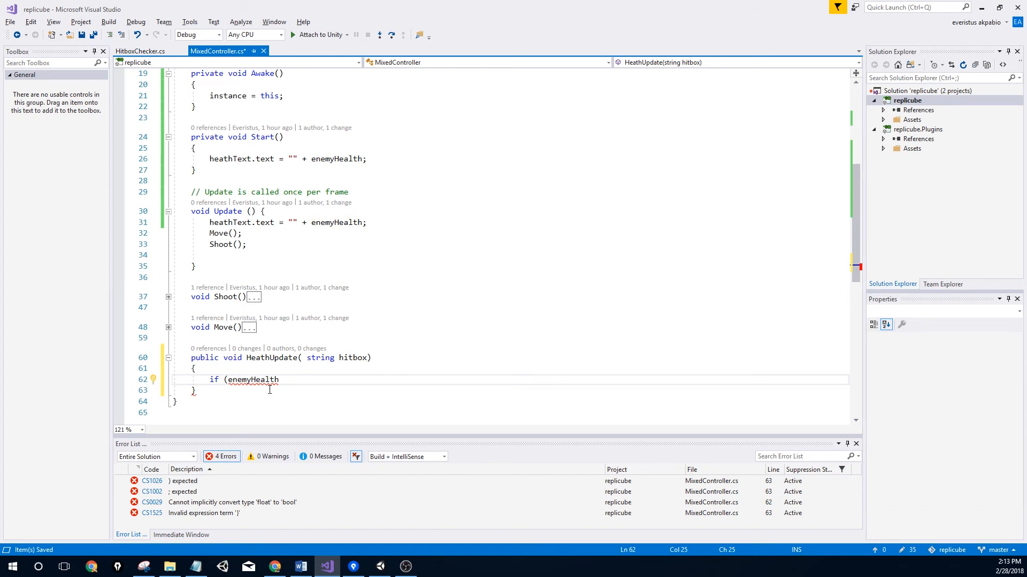
text(=0)
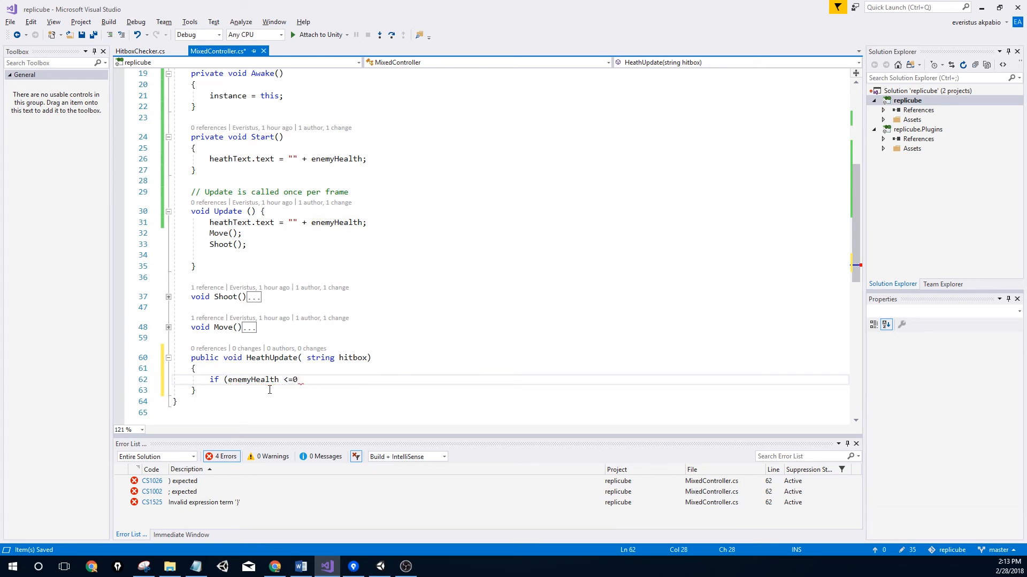
text() {)
key(Return)
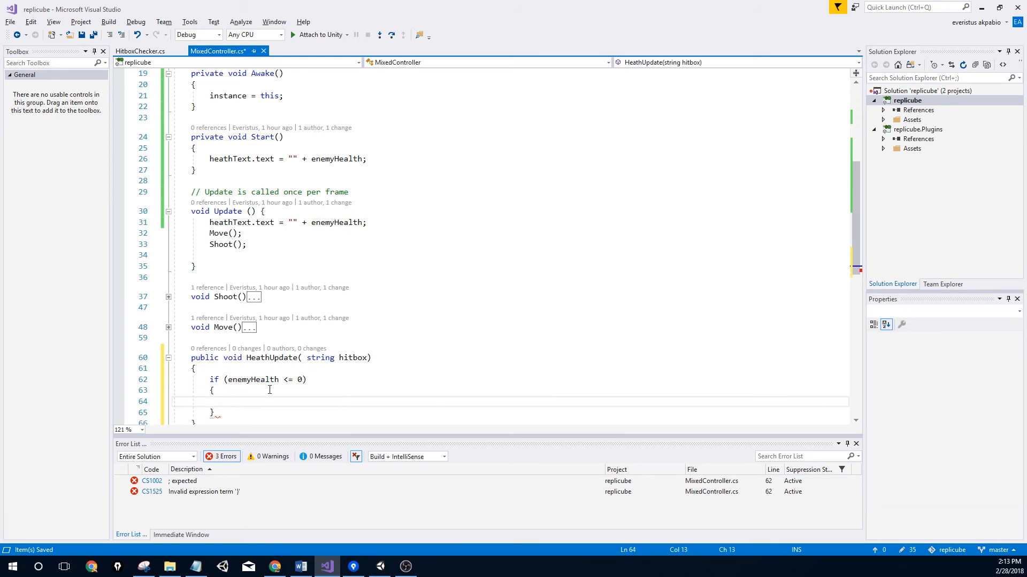
Inside the check, print " Died by : " + hitbox
text(pint)
key(BackSpace)
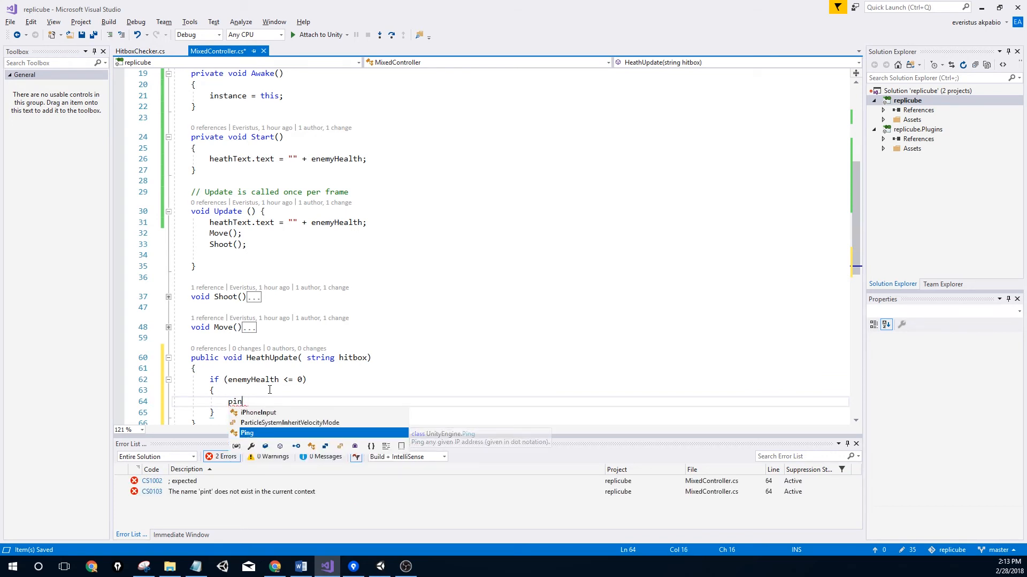
key(BackSpace)
key(BackSpace)
text(rint)
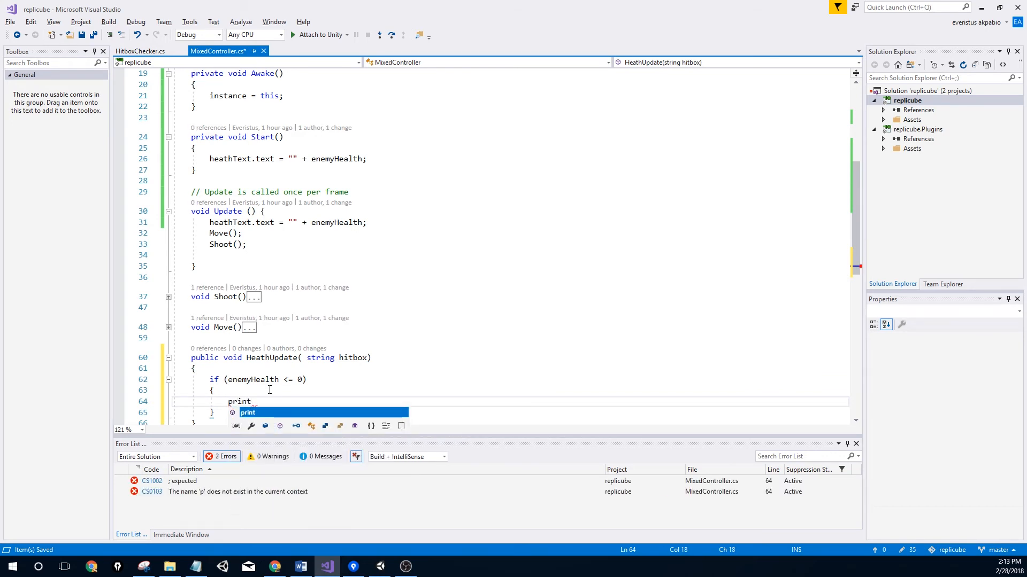
text((")
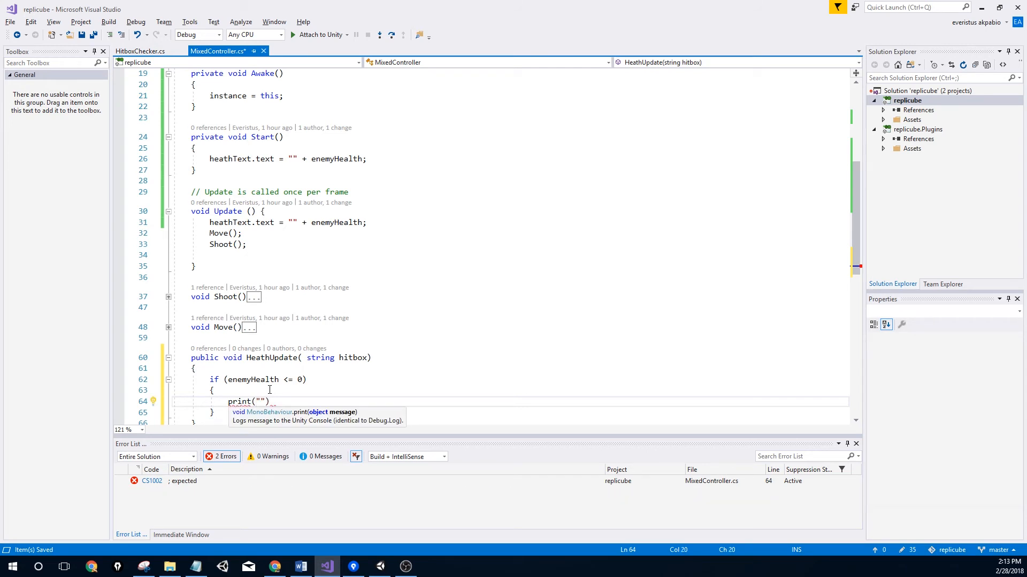
text( Died )
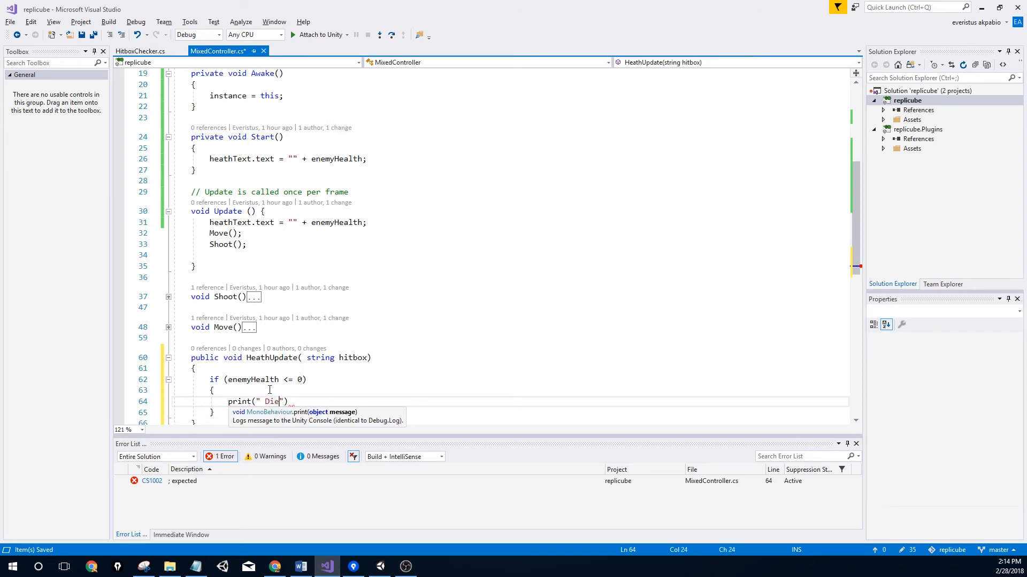
text(by"))
click(298, 402)
text(:)
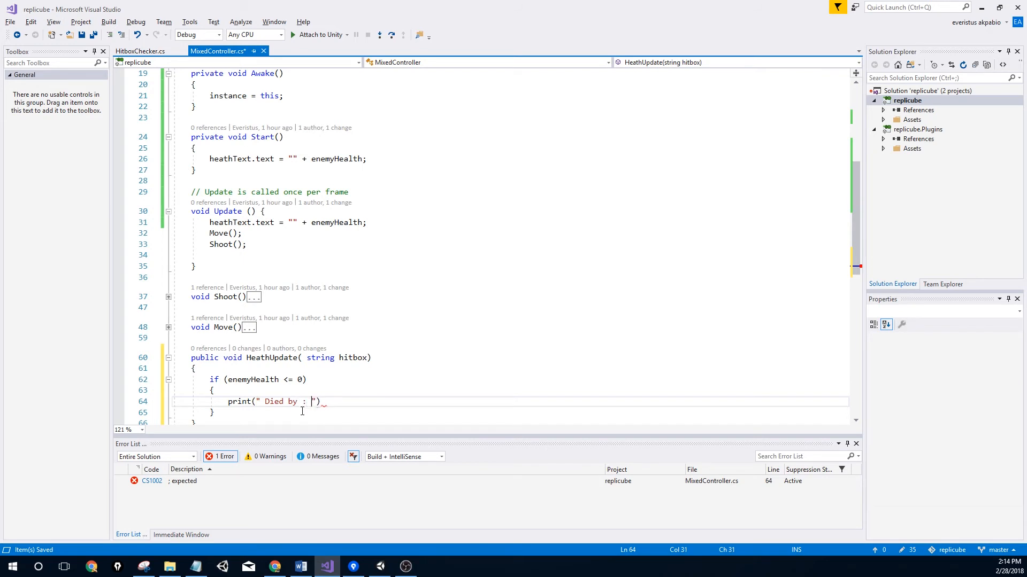
click(316, 404)
text(+)
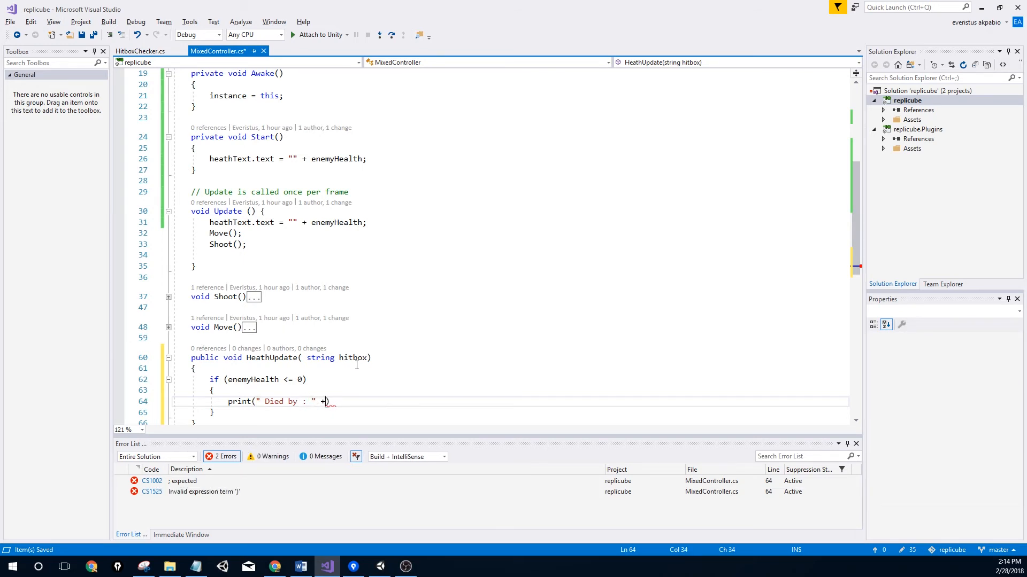
text( hitb)
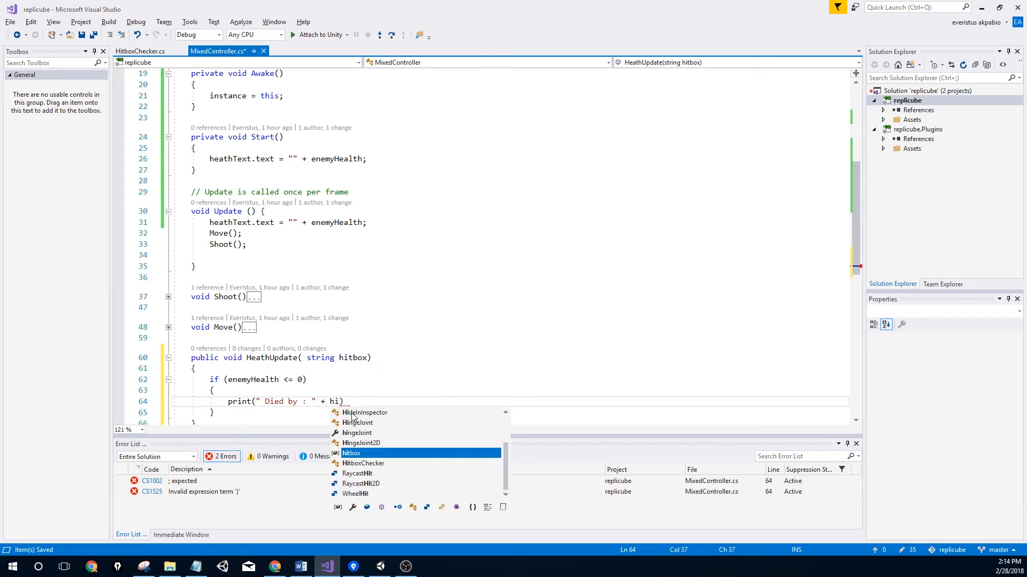
text(ox))
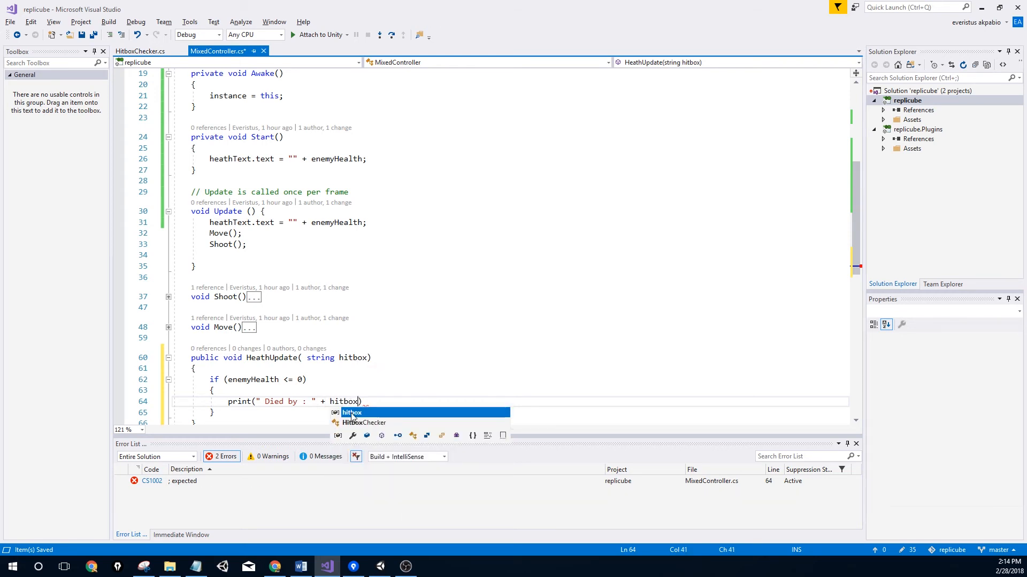
text(;)
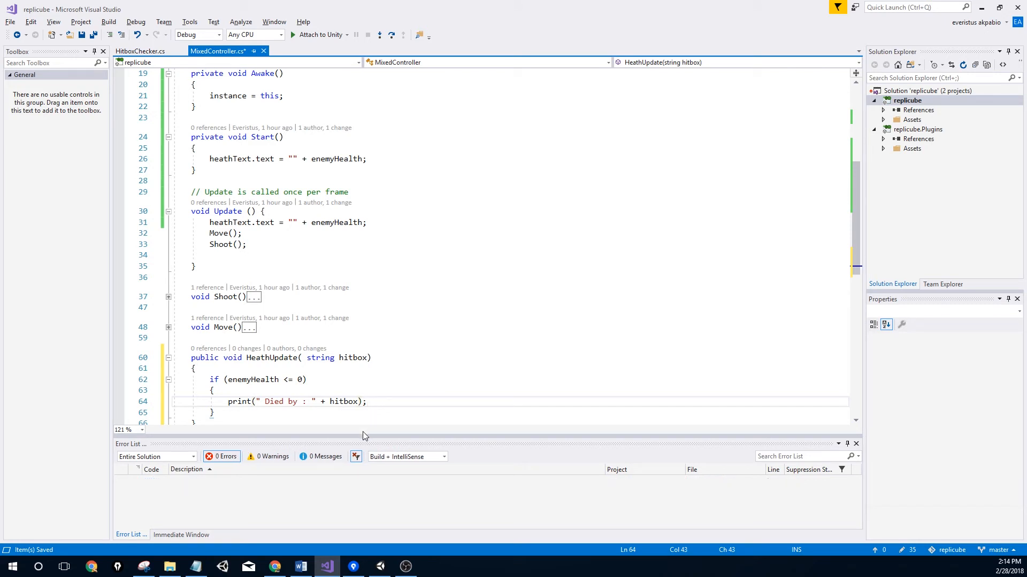
scroll(288, 411, down, 2)
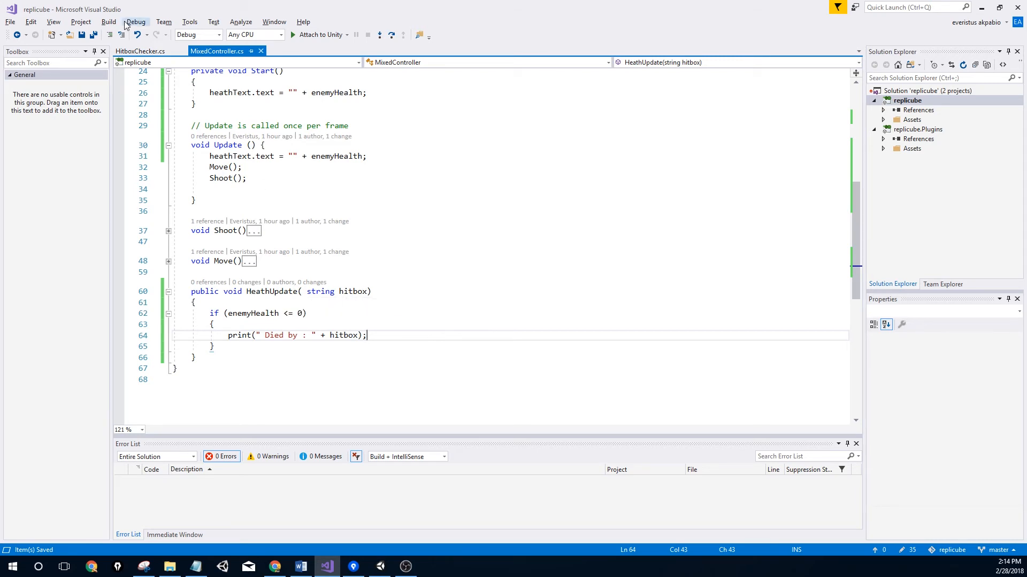
In HitboxChecker.cs, call MixedController.instance.HeathUpdate("body wounds") after the body damage line
click(160, 53)
drag(160, 52, 213, 51)
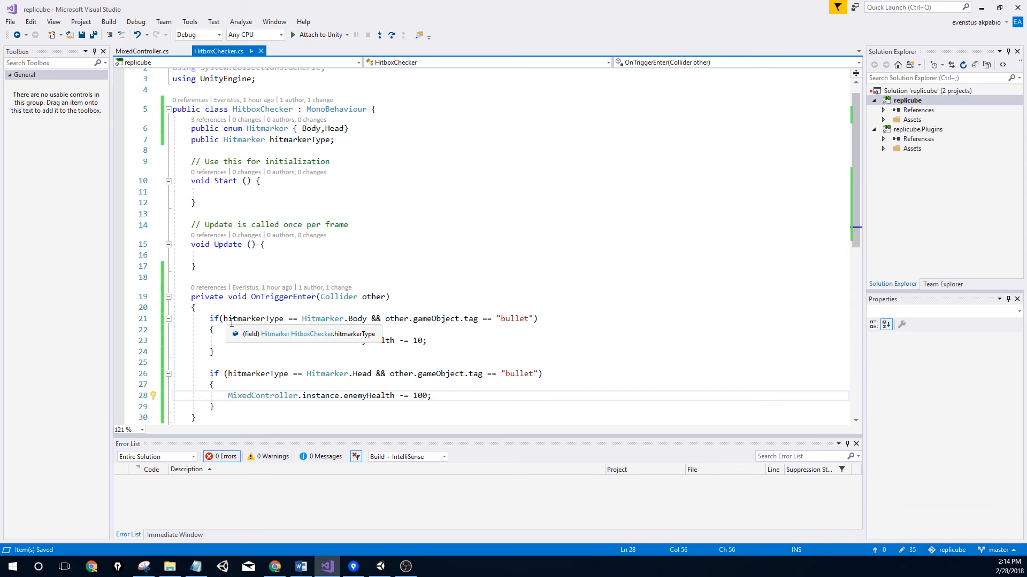
click(442, 339)
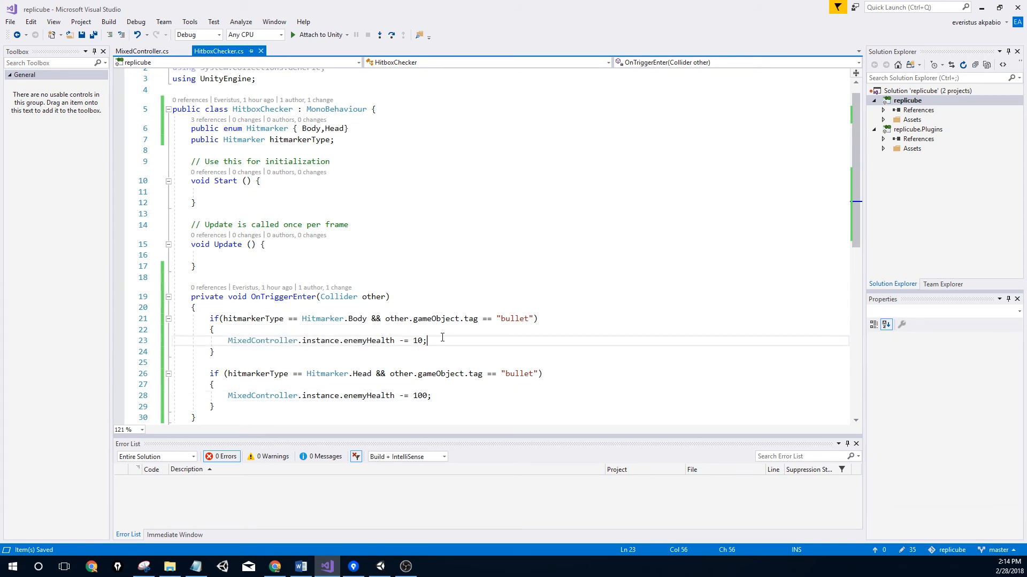
key(Return)
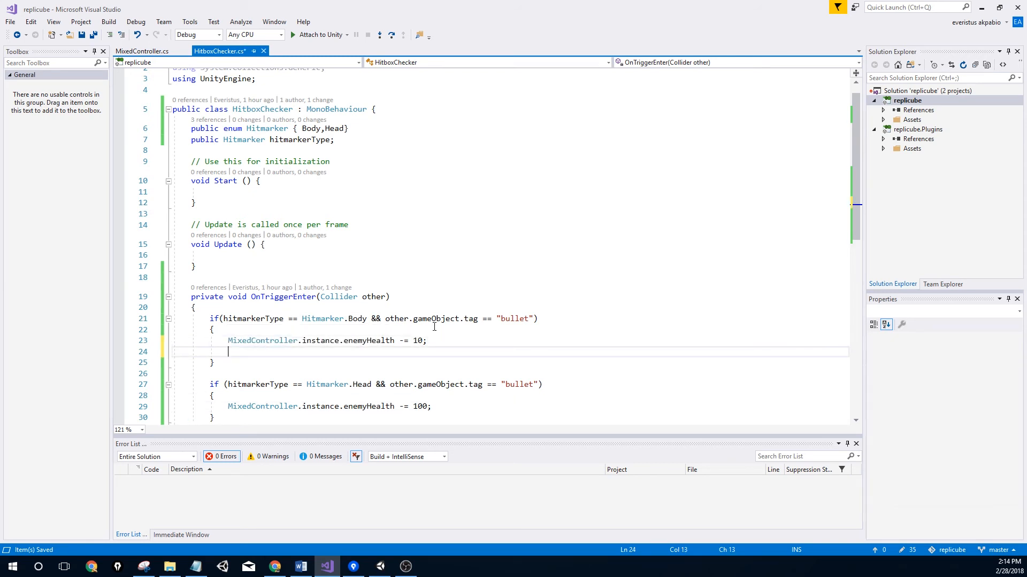
text(Mi)
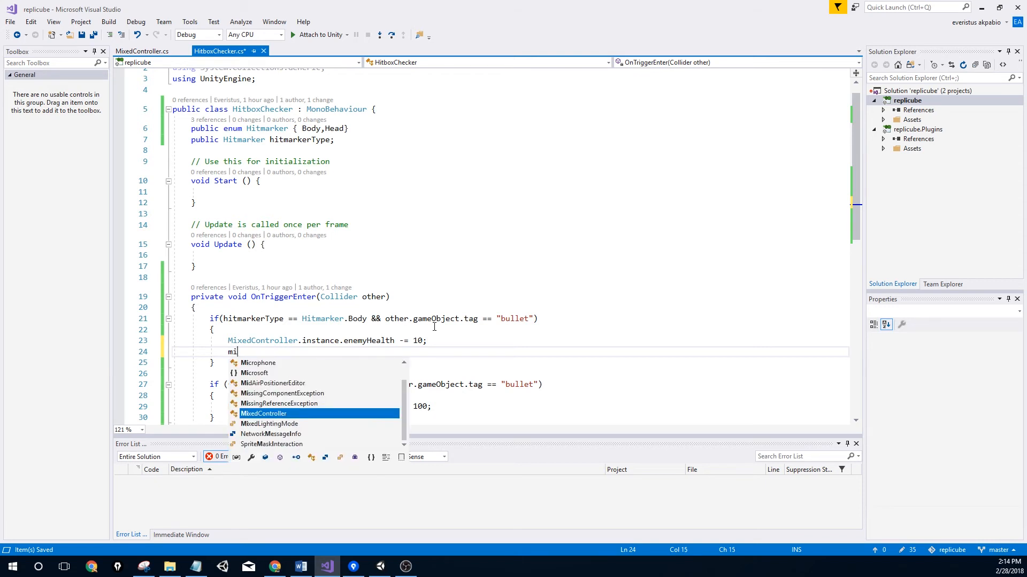
key(Tab)
text(.ins)
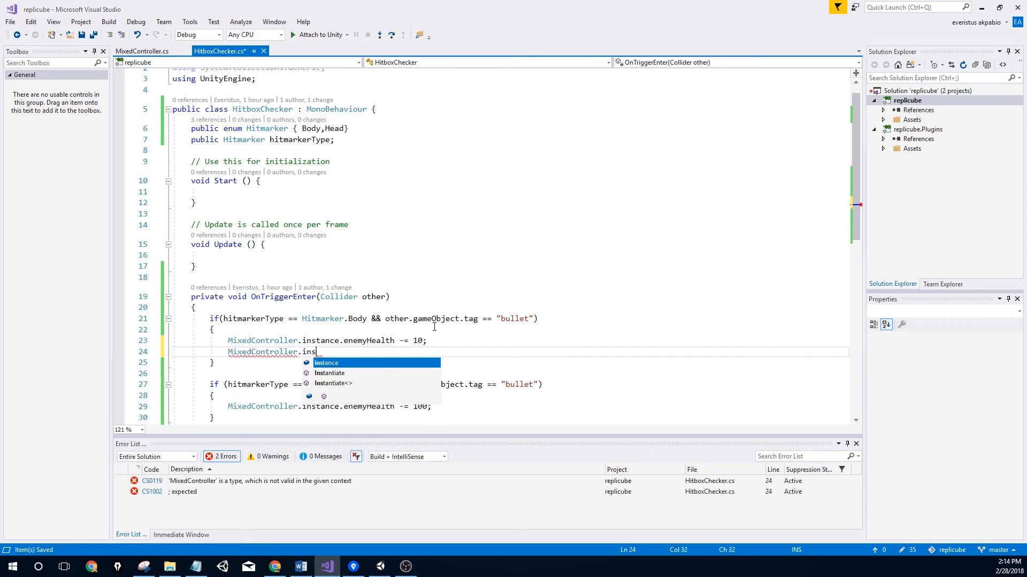
key(Tab)
text(.)
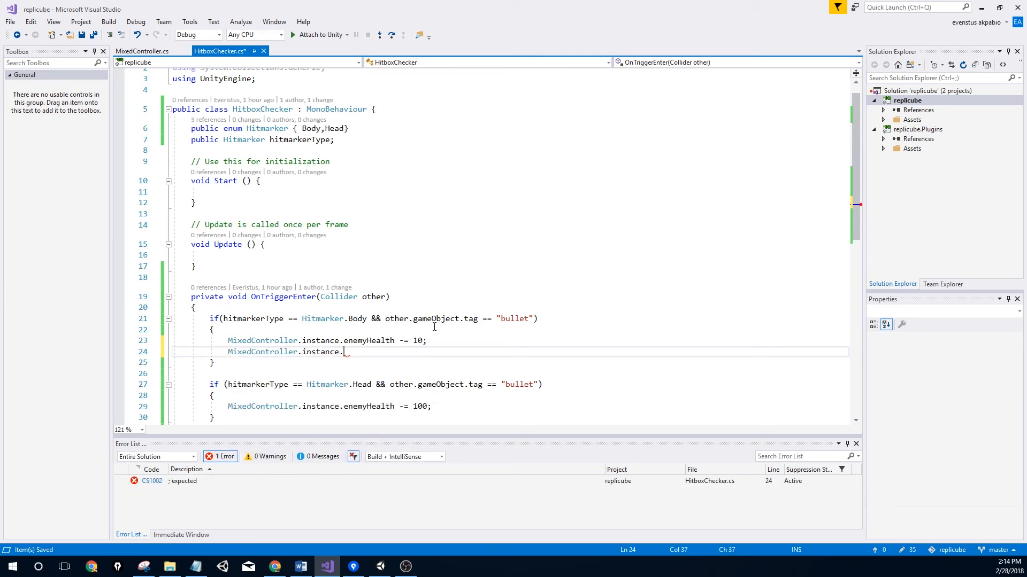
text(hea)
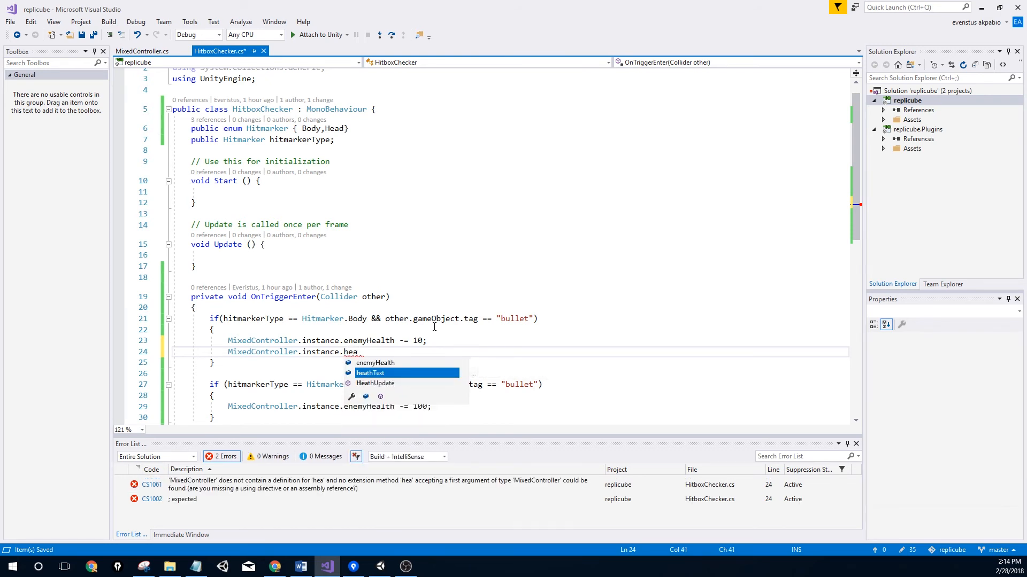
key(Tab)
text(();)
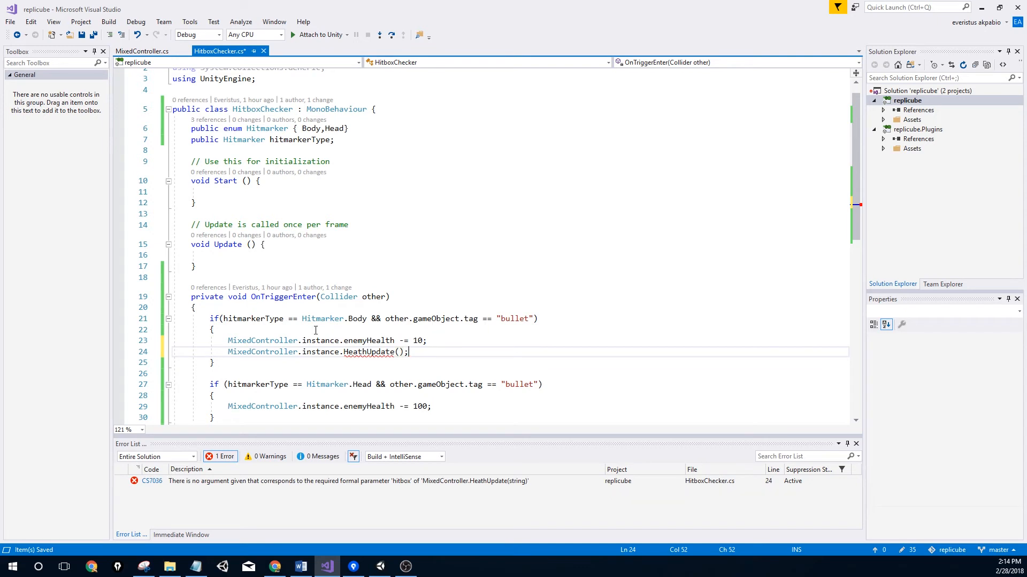
mouse_move(365, 357)
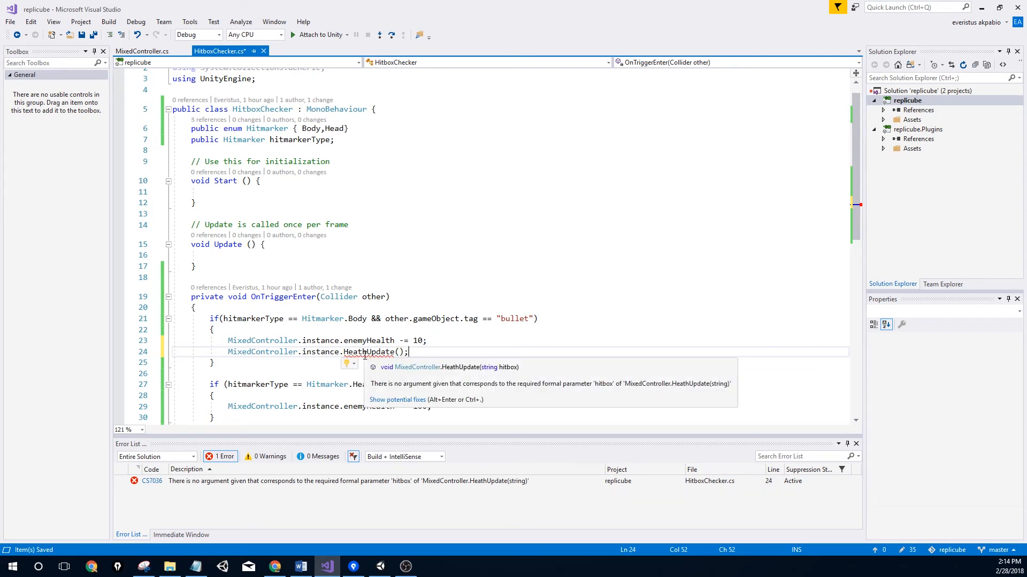
key(Left)
key(Left)
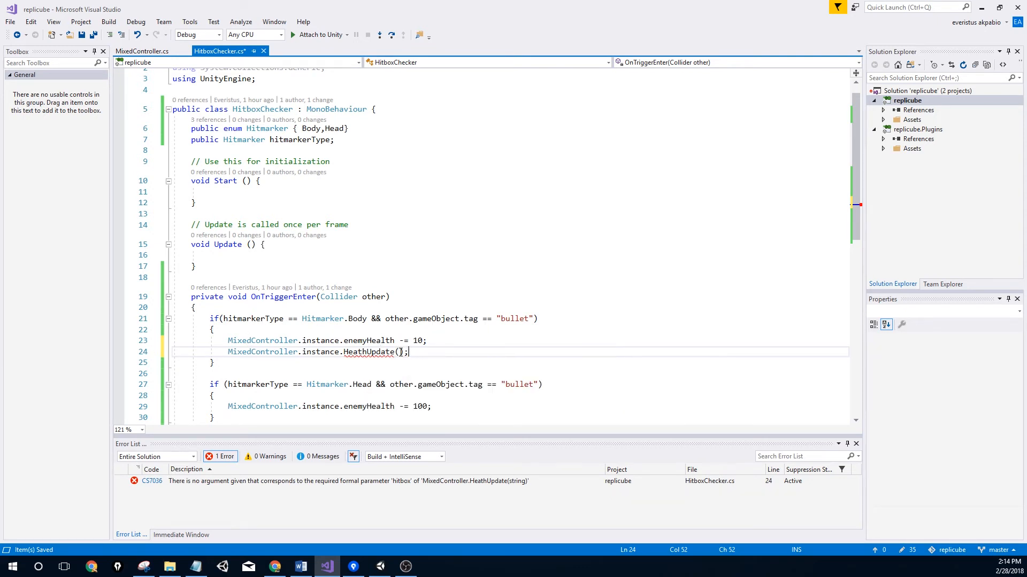
text(")
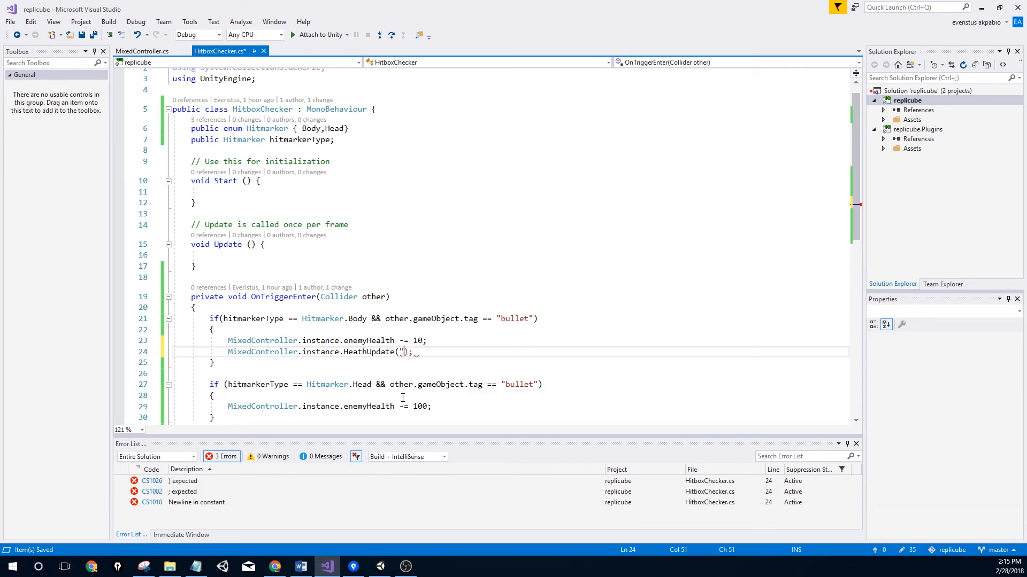
text(body wounds")
Paste that call into the headshot branch as HeathUpdate("headshot") and save HitboxChecker.cs
key(End)
key(shift+Home)
key(ctrl+c)
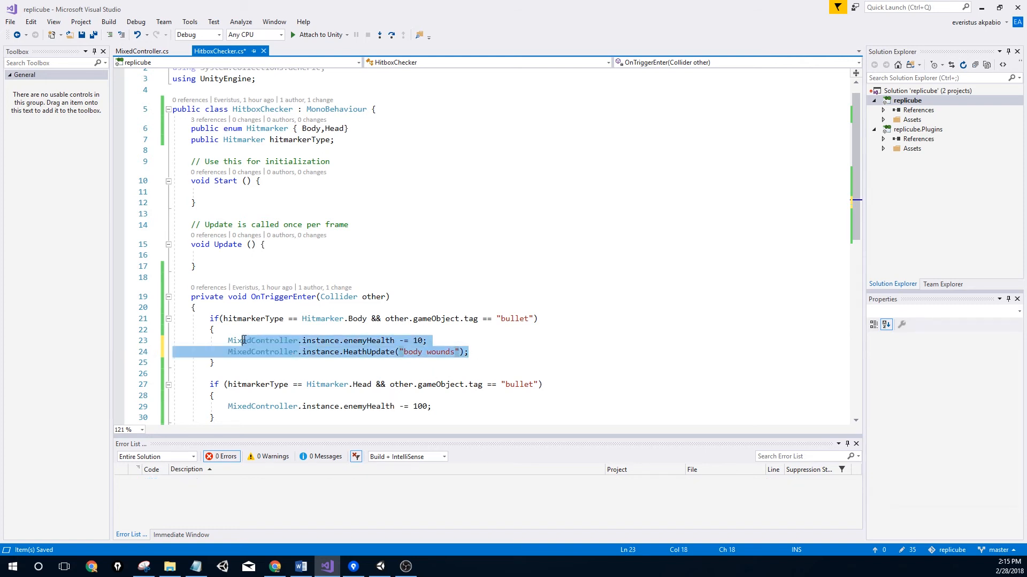
click(459, 407)
key(Return)
key(ctrl+v)
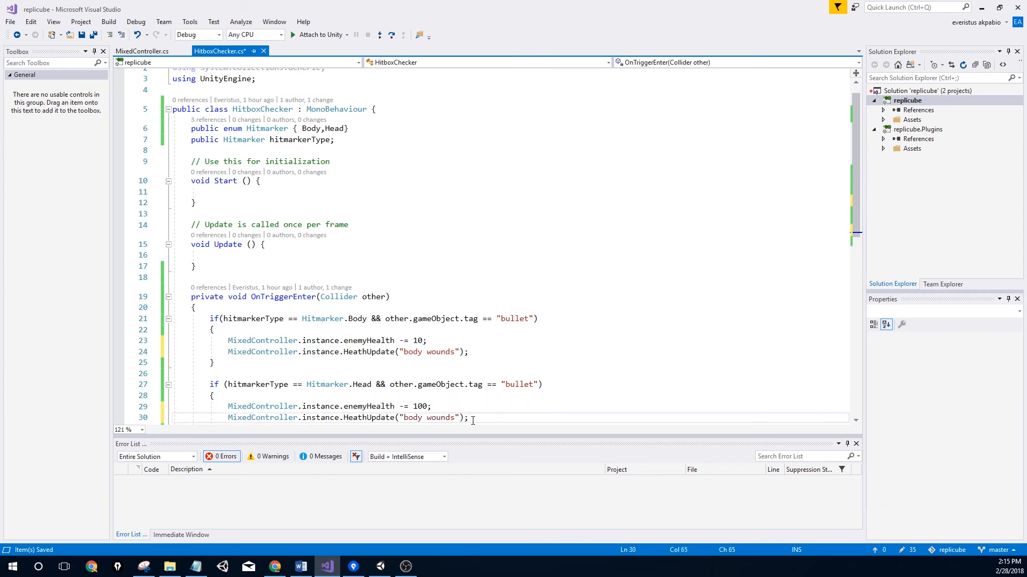
drag(455, 419, 404, 418)
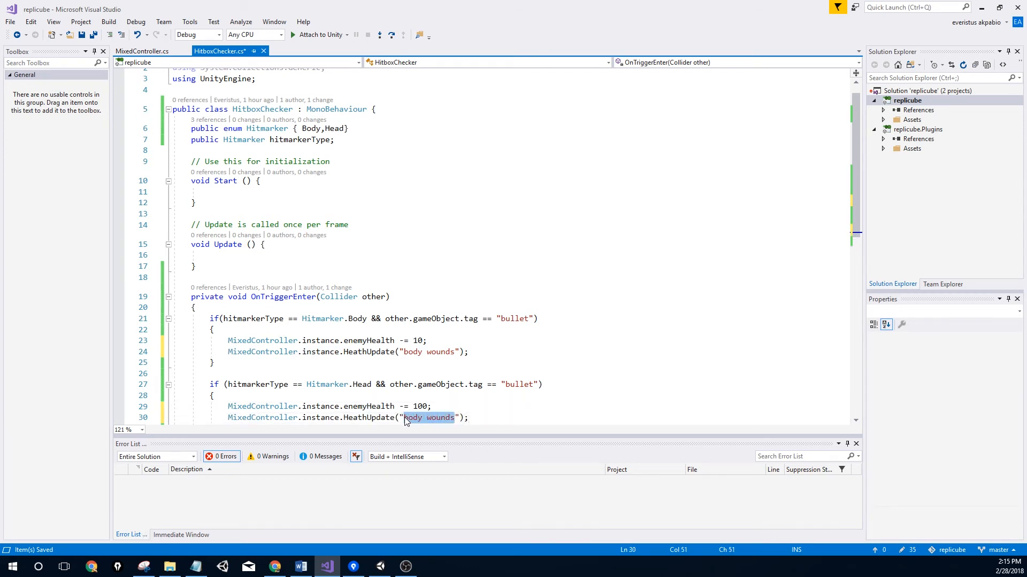
text(headshot)
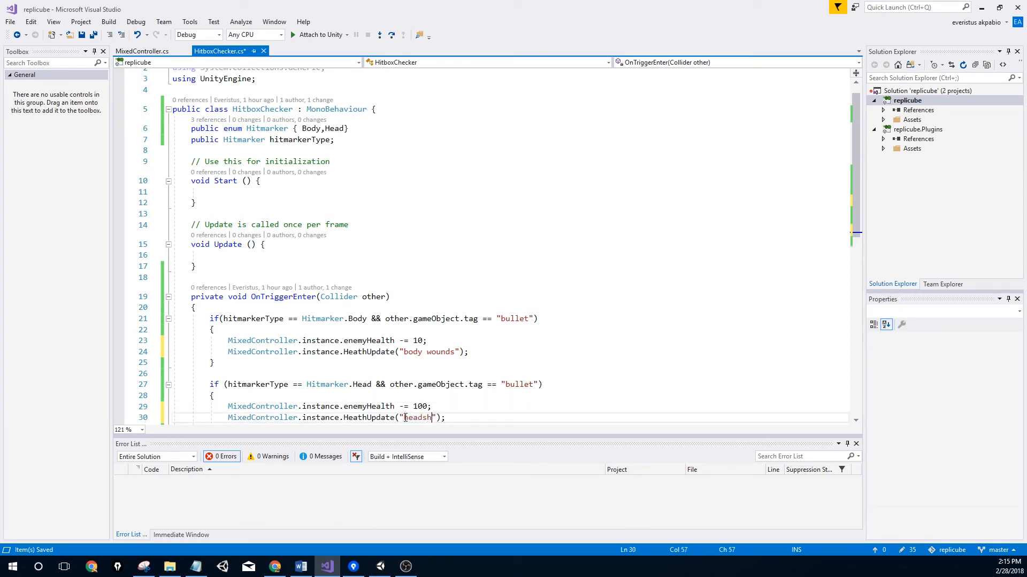
key(ctrl+s)
Review MixedController.cs and HitboxChecker.cs, then switch back to Unity
scroll(425, 352, down, 2)
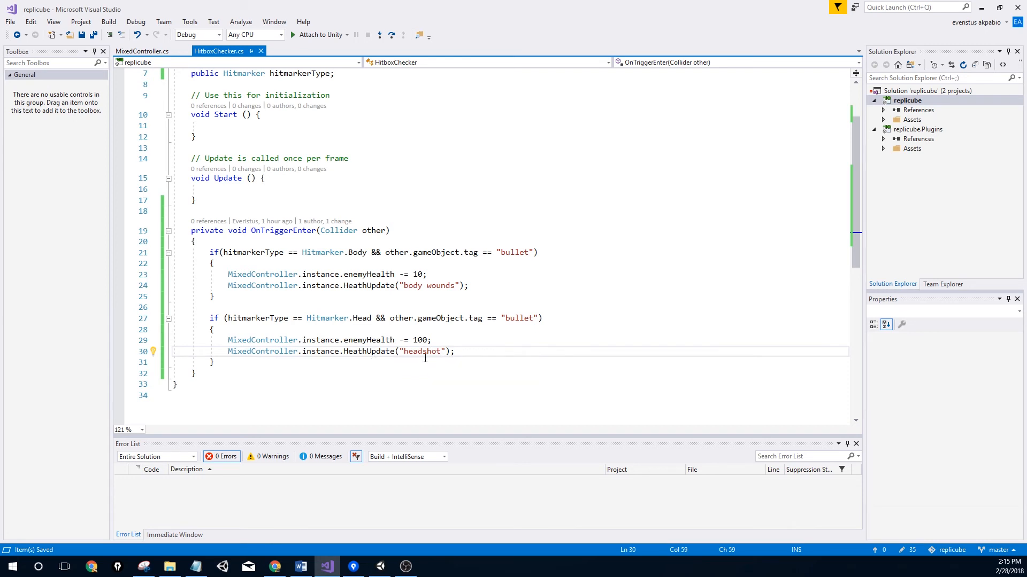
click(141, 51)
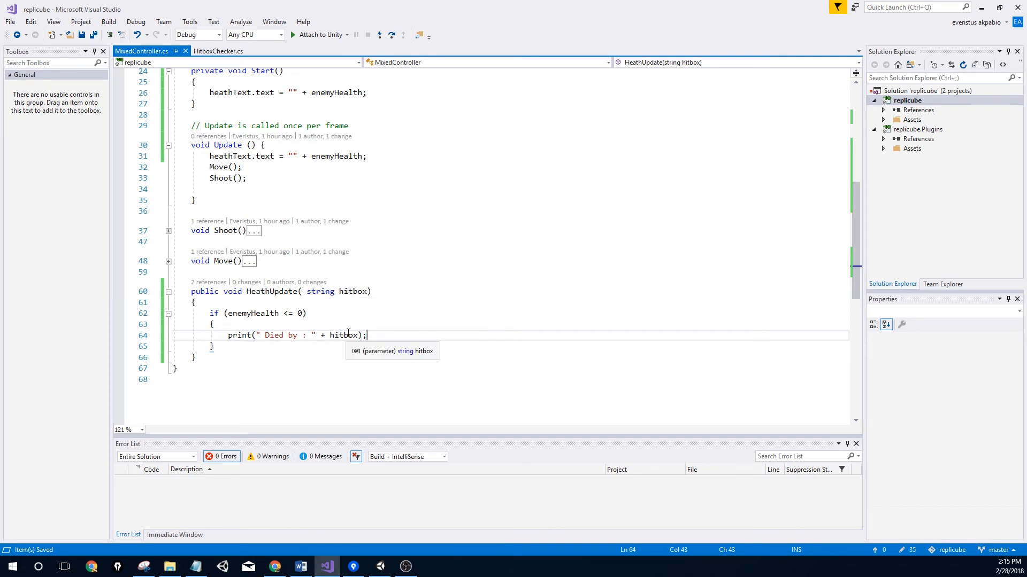
click(219, 51)
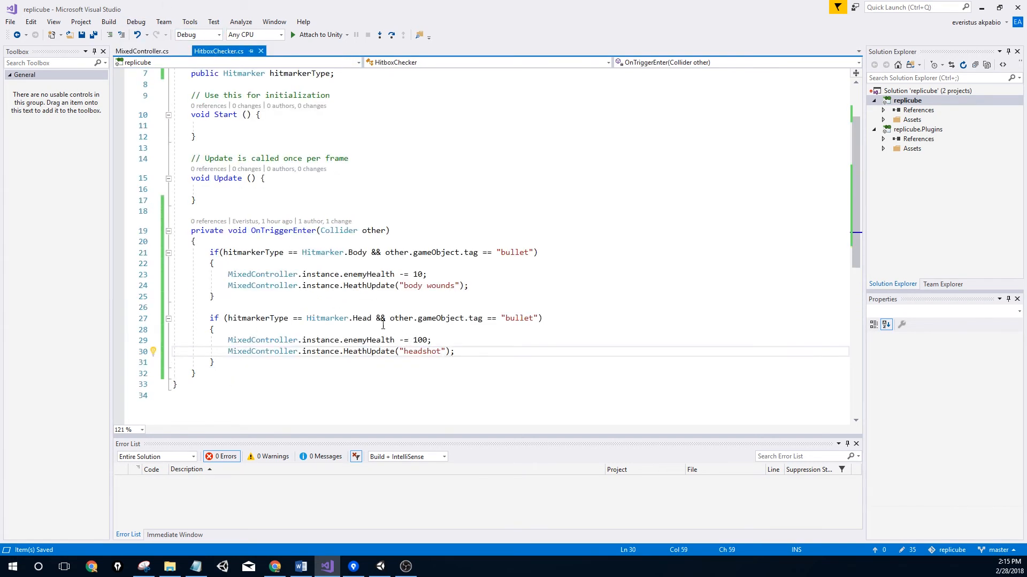
key(alt+Tab)
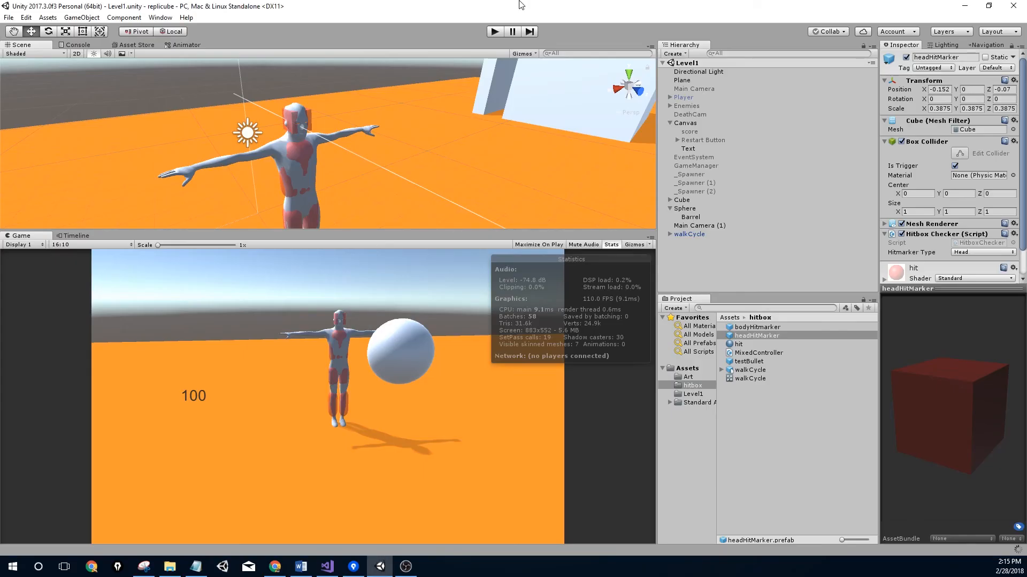
key(alt+Tab)
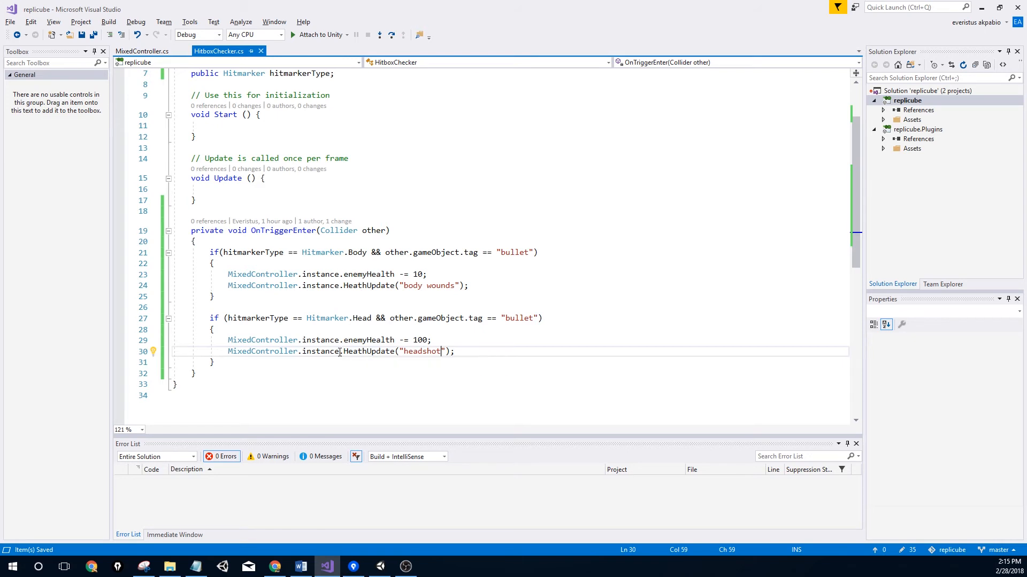
scroll(264, 252, down, 4)
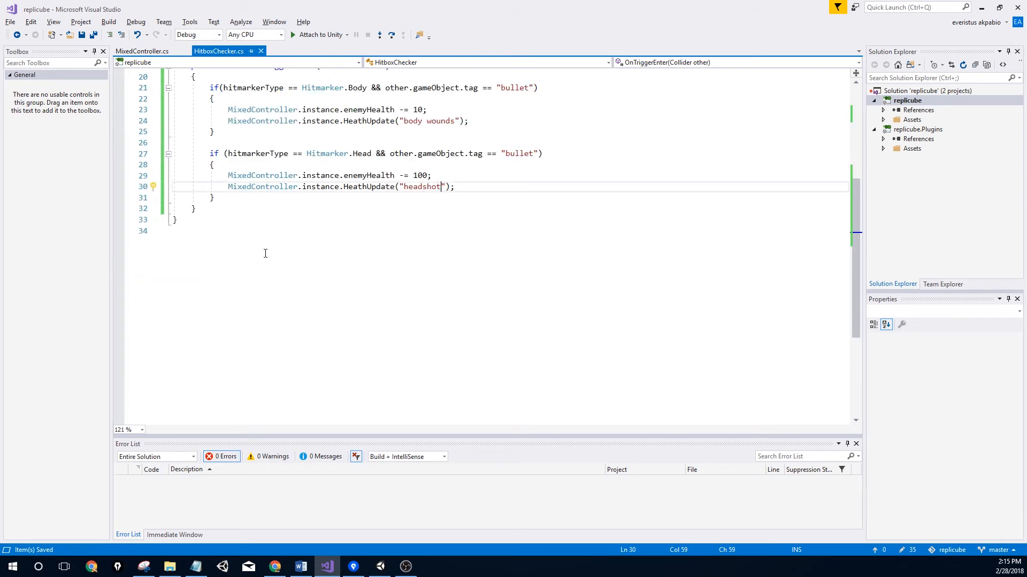
scroll(264, 251, up, 5)
click(141, 51)
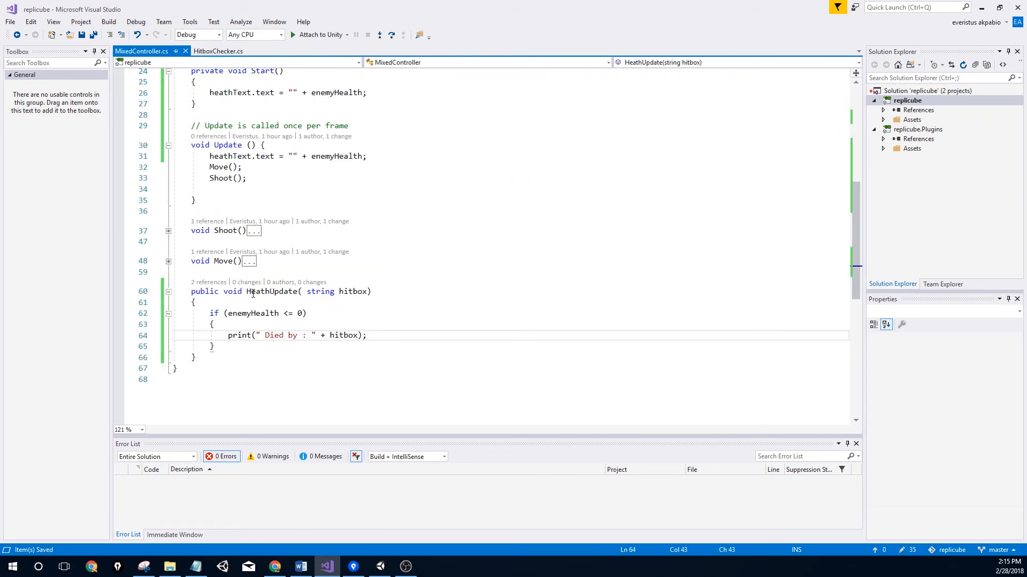
key(alt+Tab)
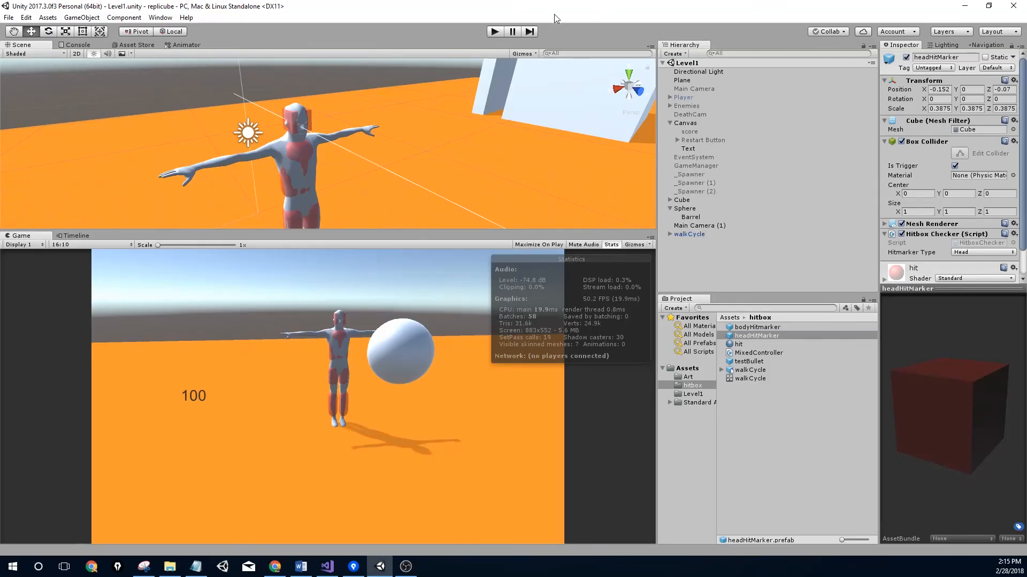
Play, headshot the enemy, check the "Died by : headshot" log, then stop and return to code
click(497, 32)
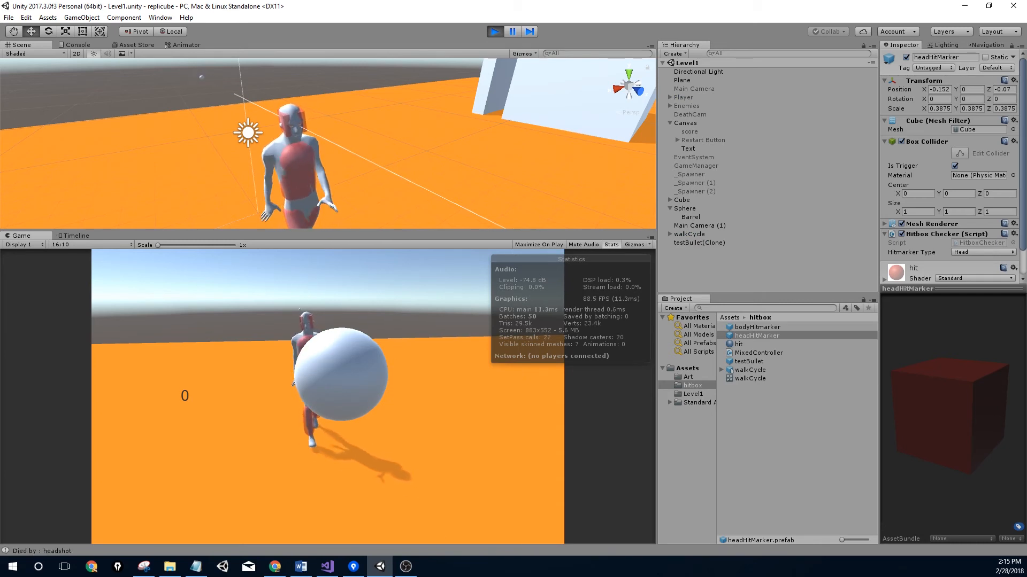
click(52, 548)
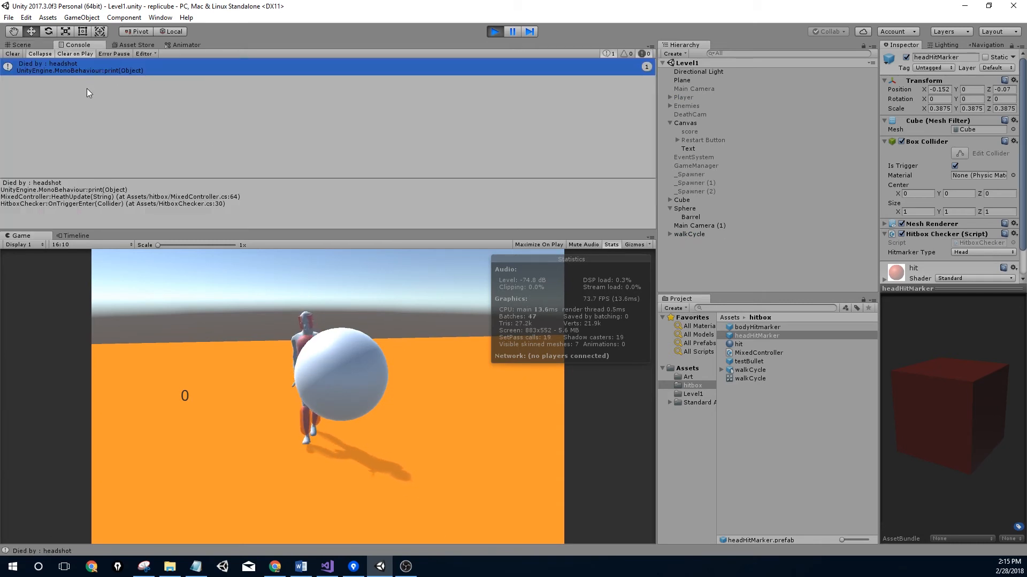
click(495, 31)
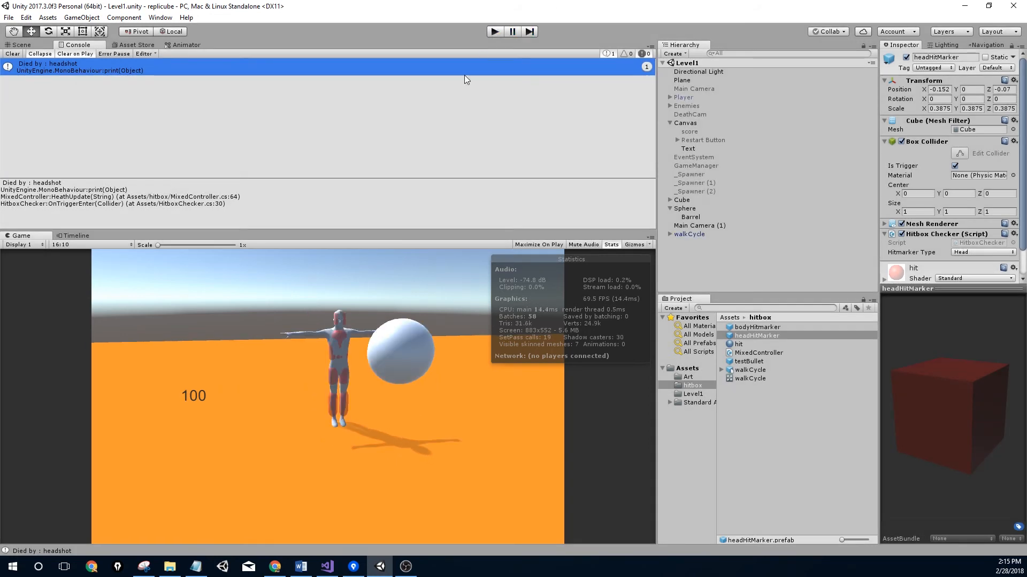
key(alt+Tab)
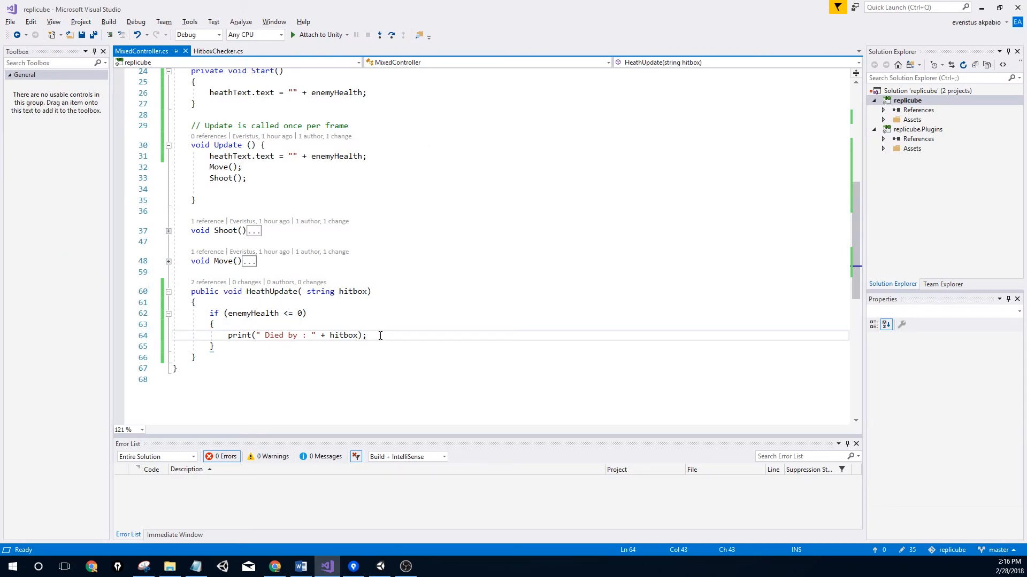
Start a Destroy(enemy) call on a new line after the print statement
key(Return)
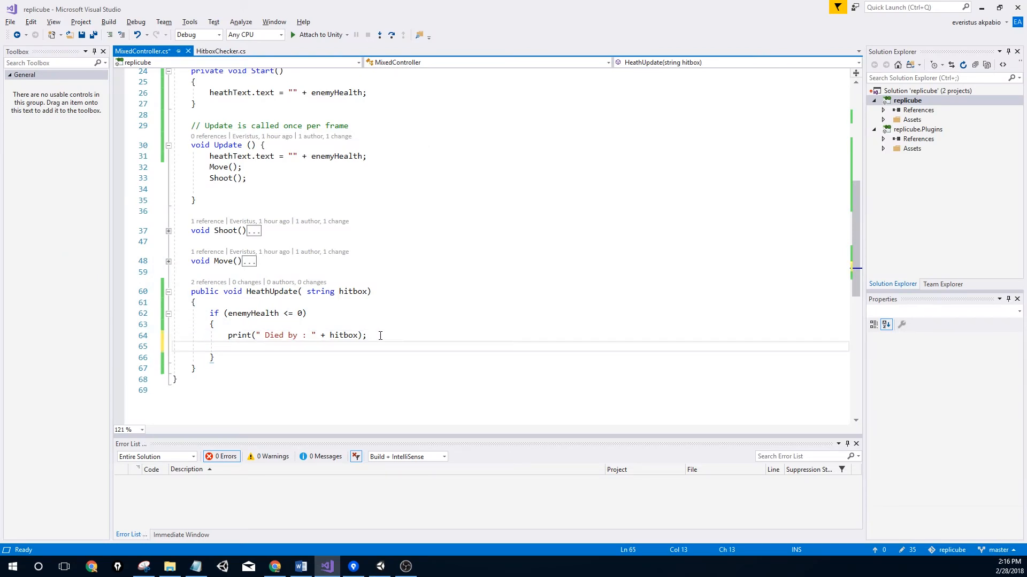
text(de)
key(BackSpace)
key(BackSpace)
text(D)
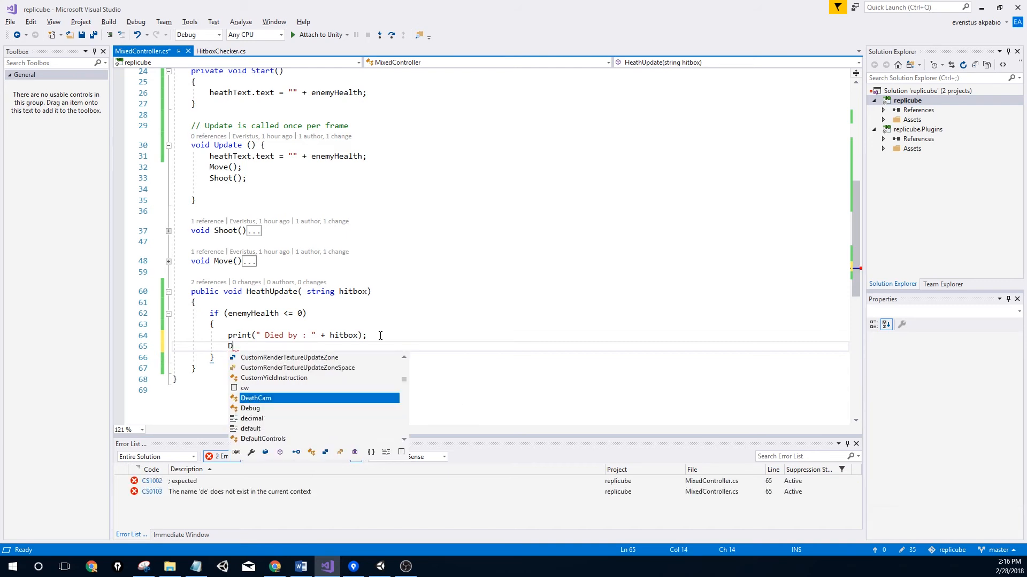
text(estroy)
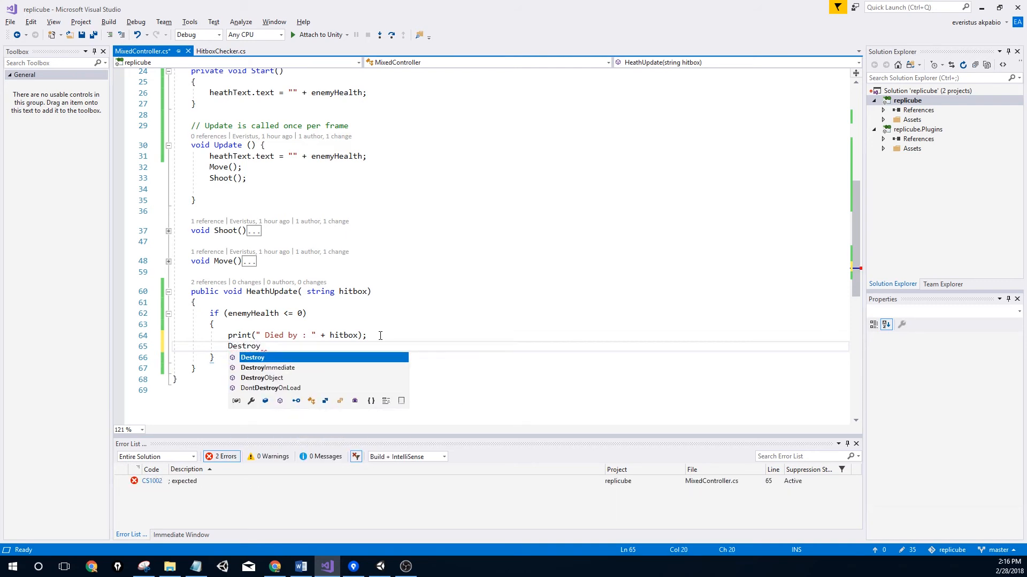
text((ene)
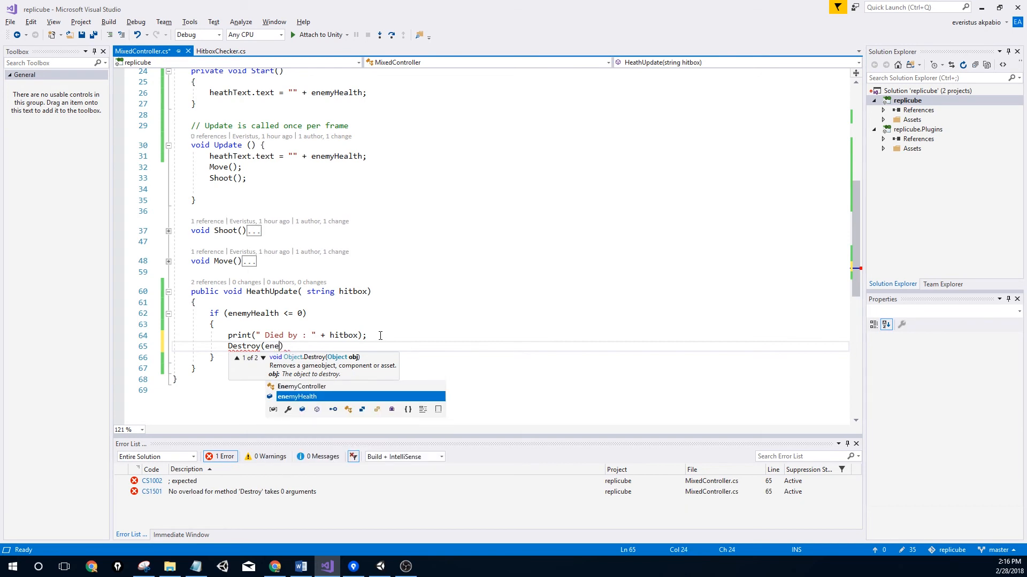
scroll(348, 256, up, 6)
scroll(348, 257, up, 3)
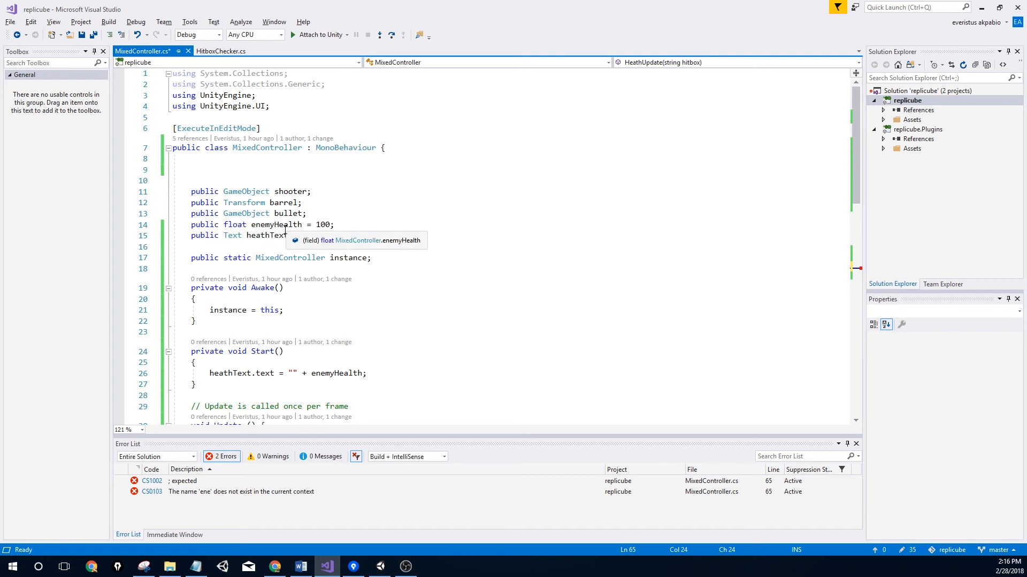
Declare a public GameObject enemy field below bullet, finish Destroy(enemy);, and save the script
click(316, 214)
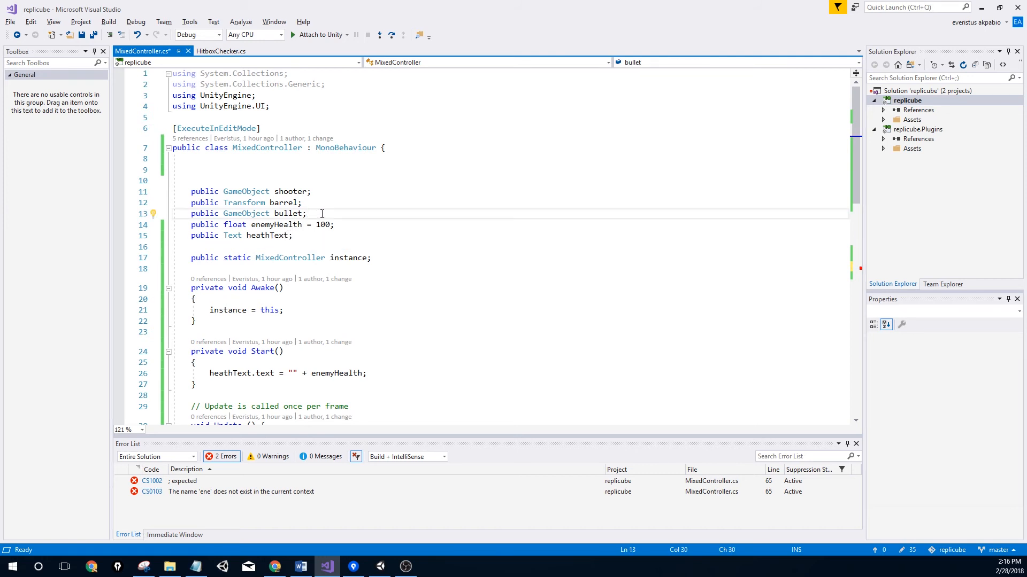
key(Return)
text(public)
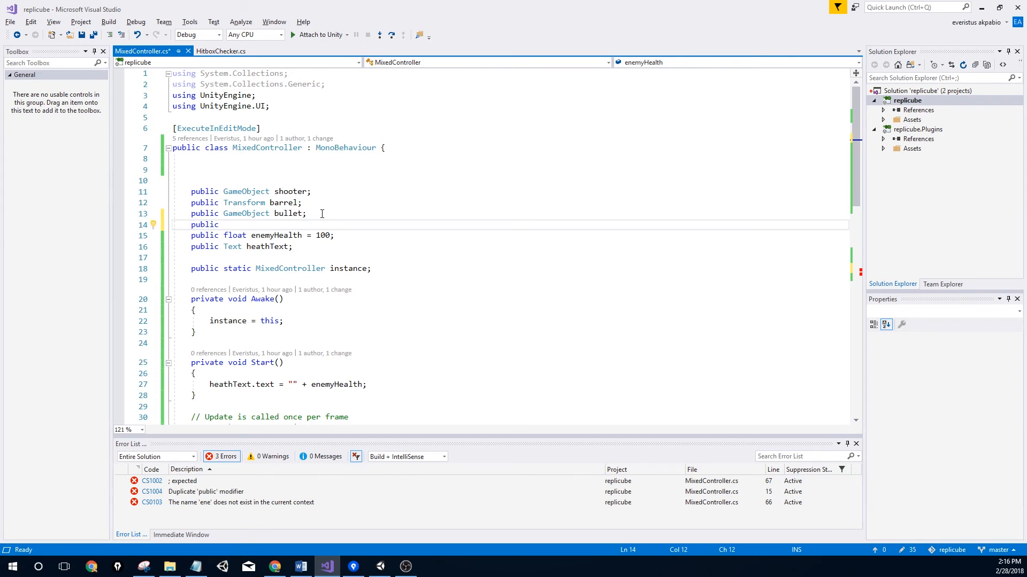
text( GAme)
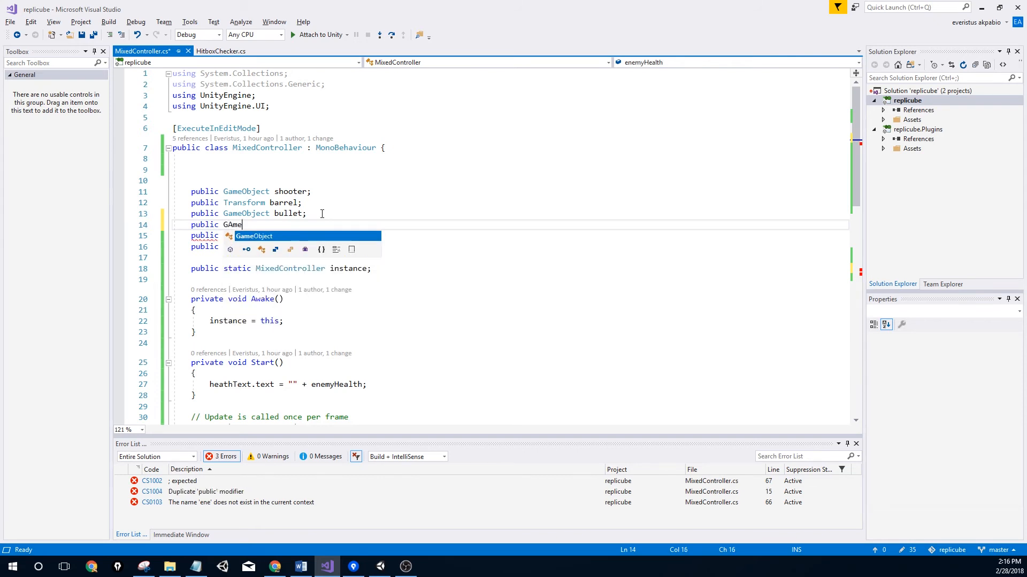
text( enemy;)
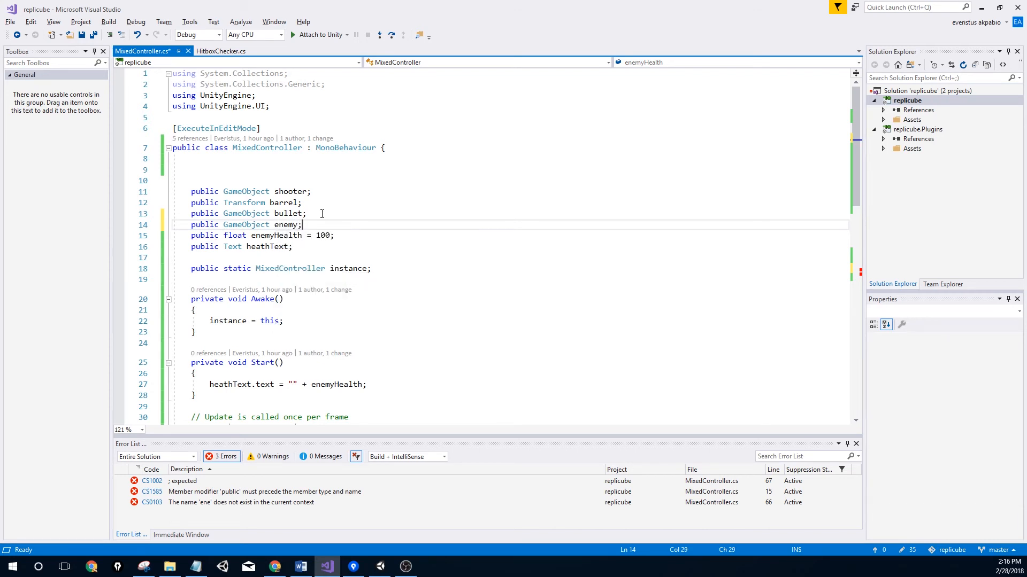
scroll(298, 215, down, 6)
scroll(297, 215, down, 3)
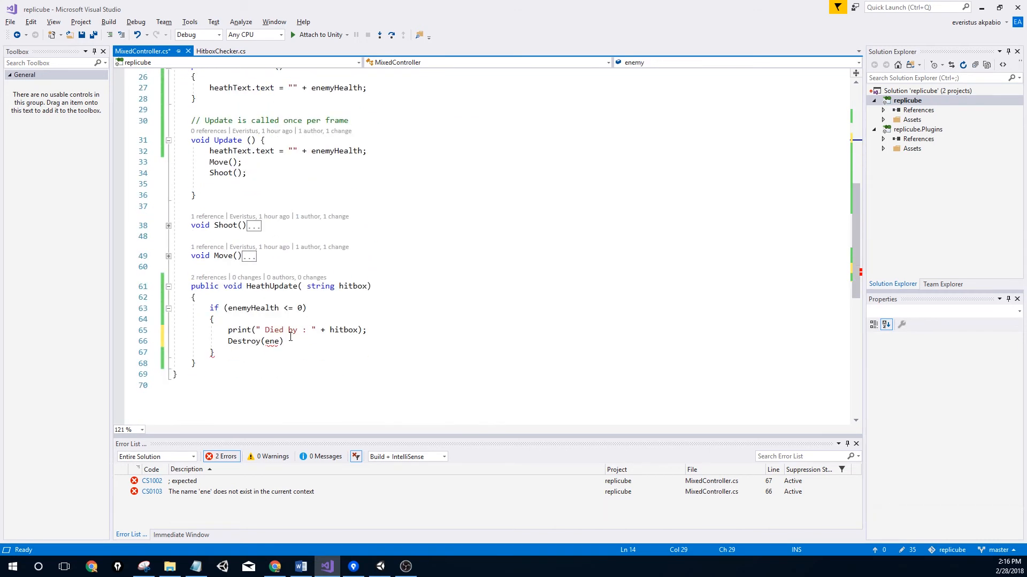
click(279, 342)
text(my)
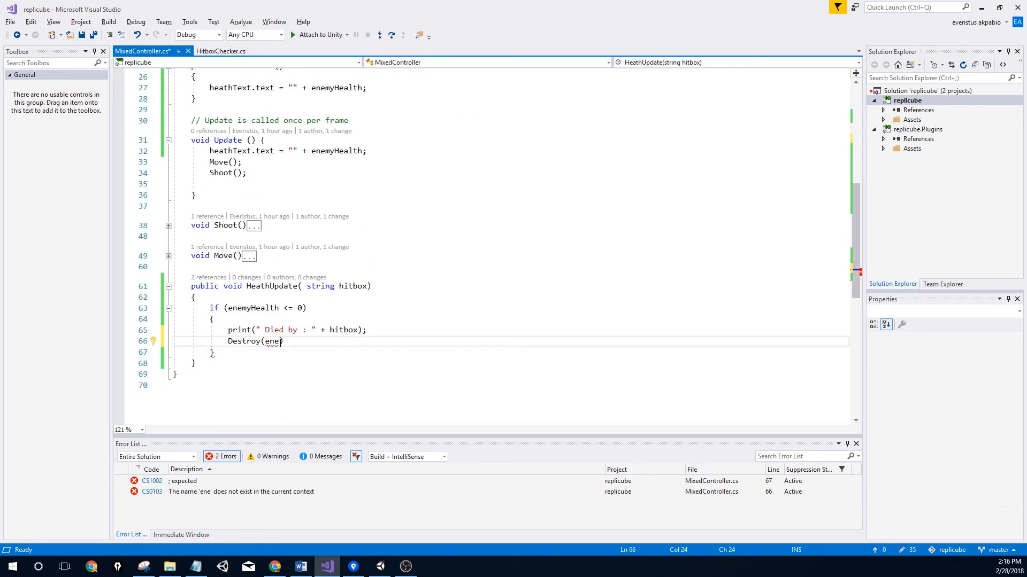
text())
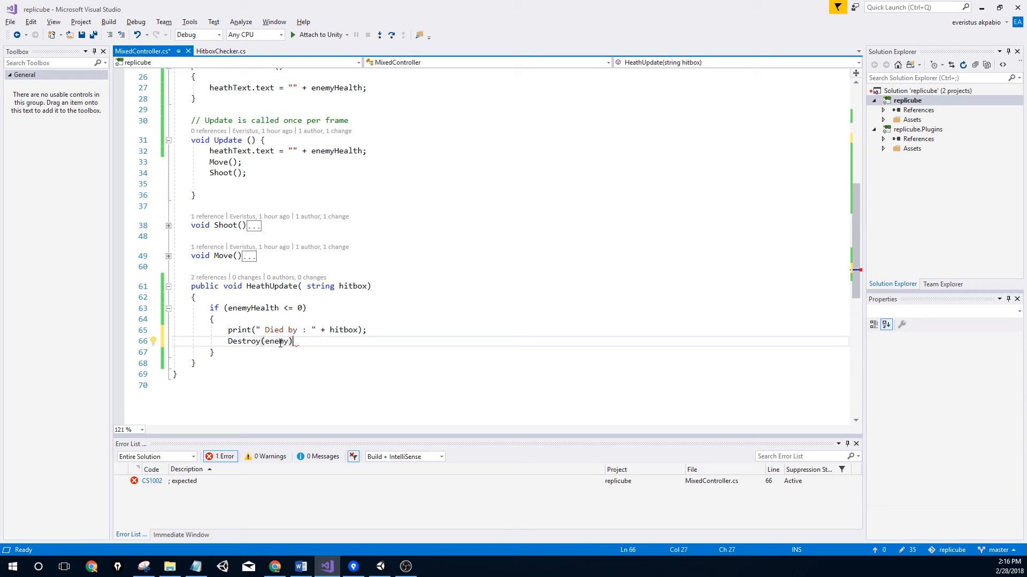
text(;)
key(ctrl+s)
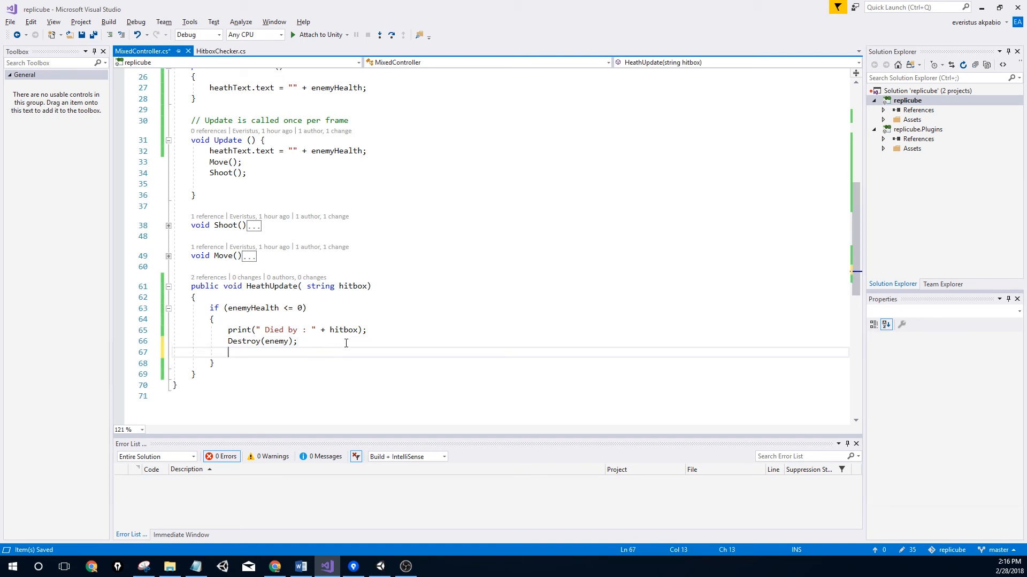
scroll(263, 264, up, 4)
key(ctrl+s)
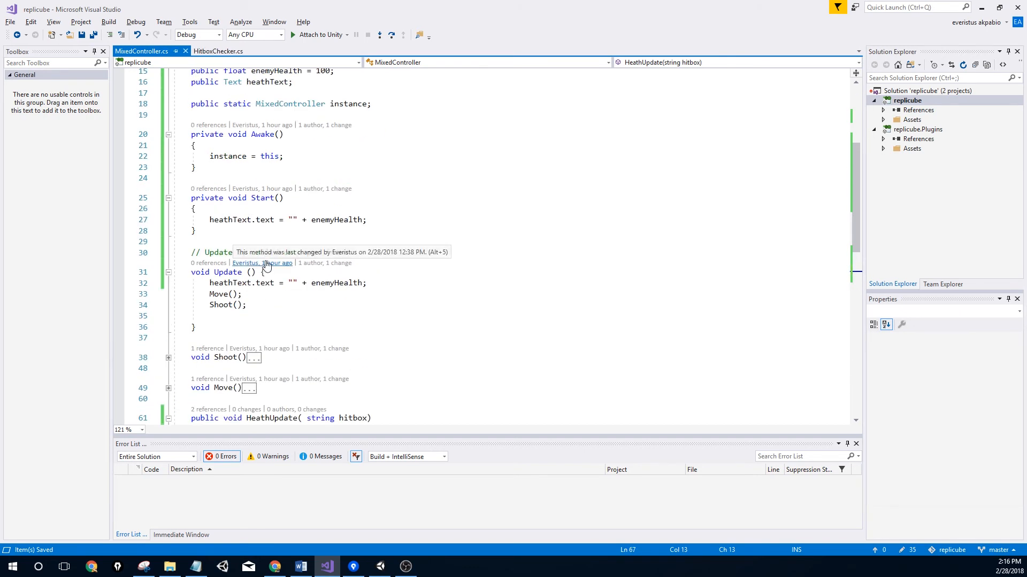
key(ctrl+s)
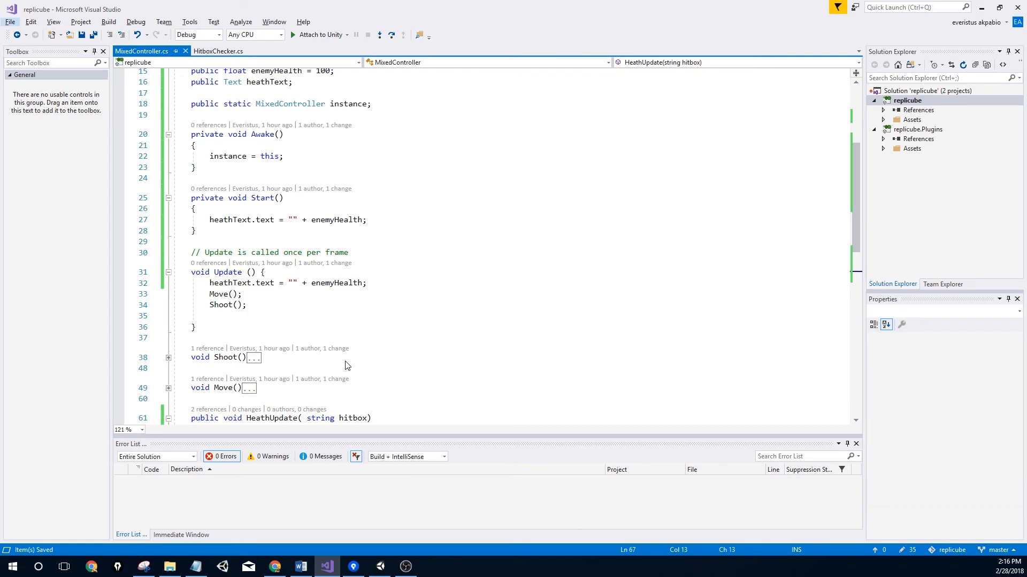
key(alt+Tab)
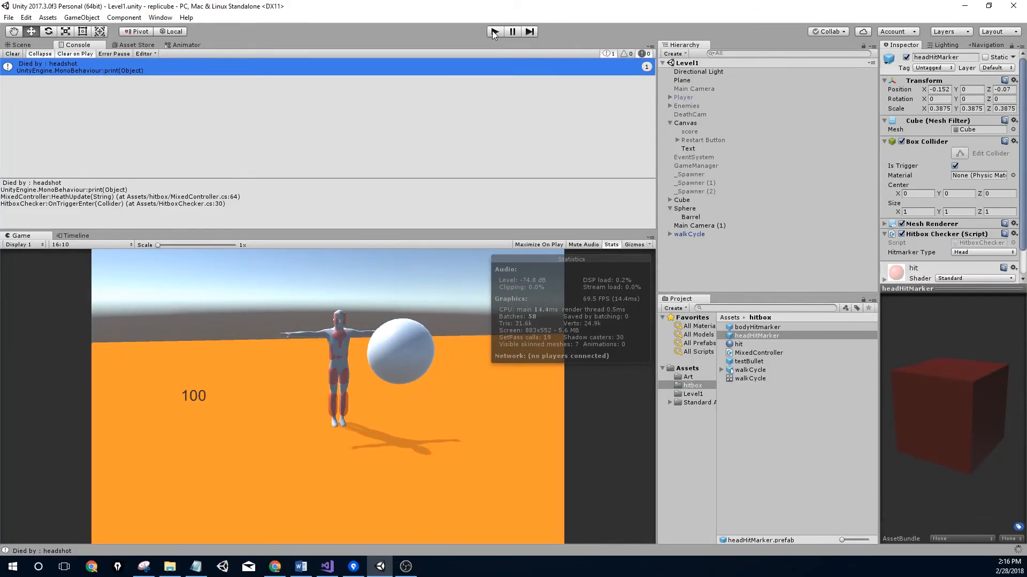
After a test run, drag walkCycle into the Sphere's Mixed Controller Enemy field
click(493, 32)
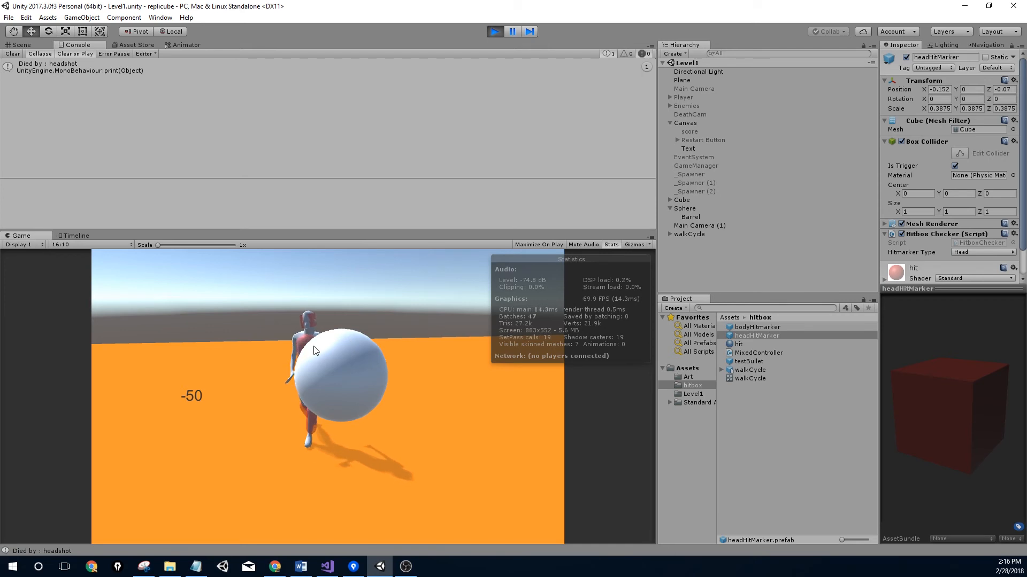
click(495, 32)
click(683, 209)
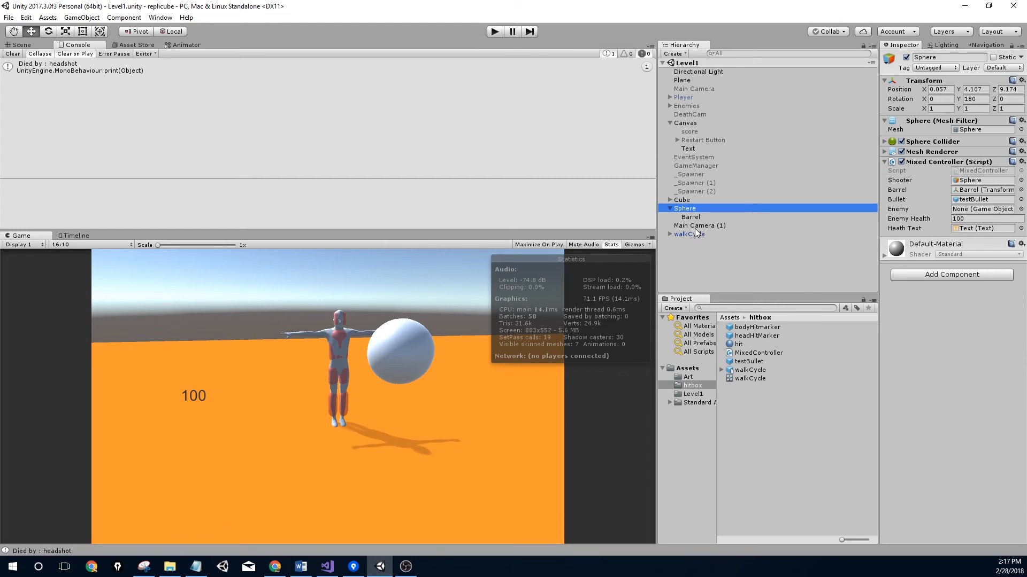
drag(688, 234, 973, 210)
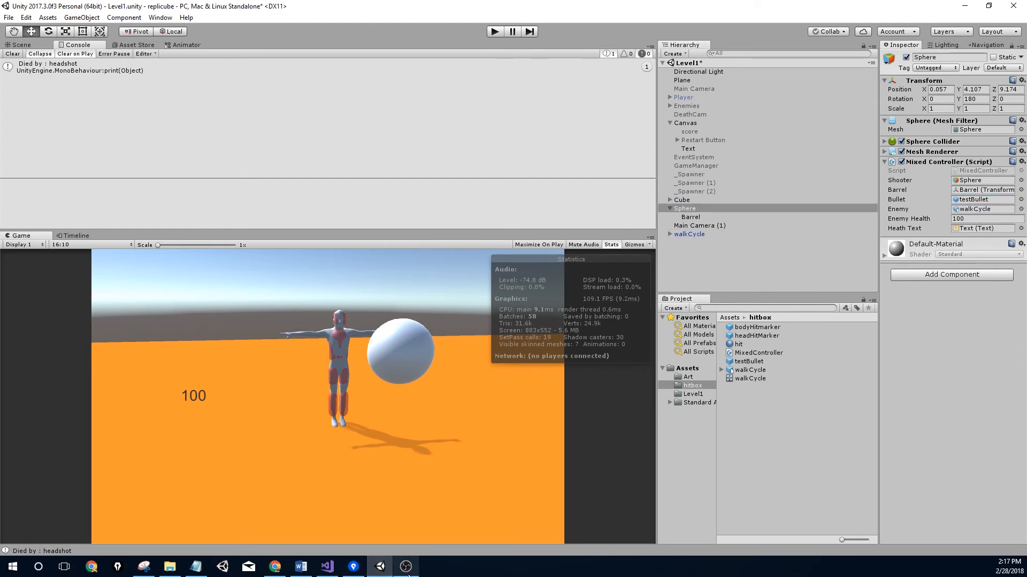
click(327, 566)
scroll(261, 259, down, 4)
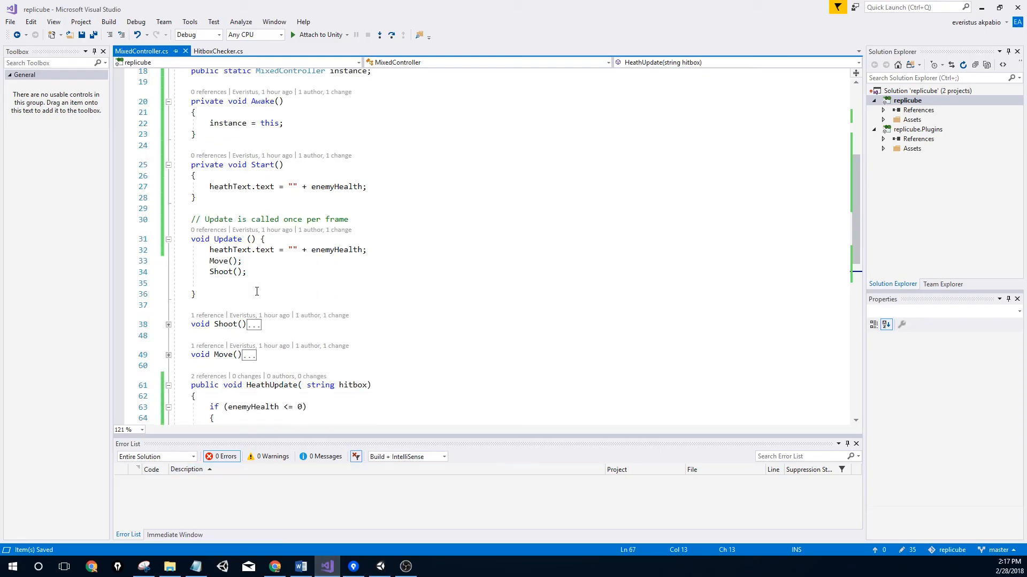
scroll(261, 259, up, 3)
Add enemyHealth = 0; after Destroy(enemy), save, and switch back to Unity
scroll(254, 229, up, 2)
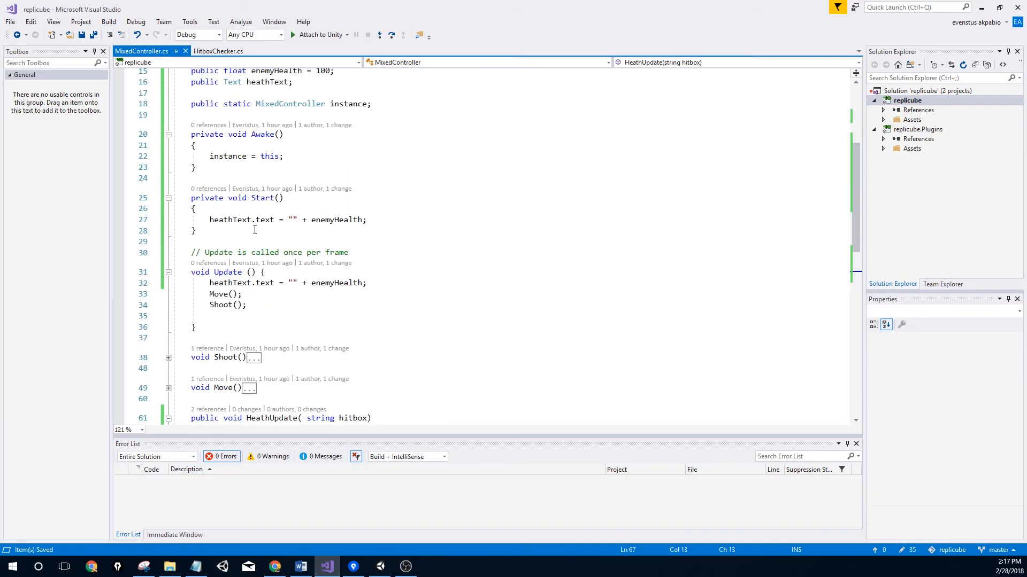
scroll(255, 309, down, 5)
text(e)
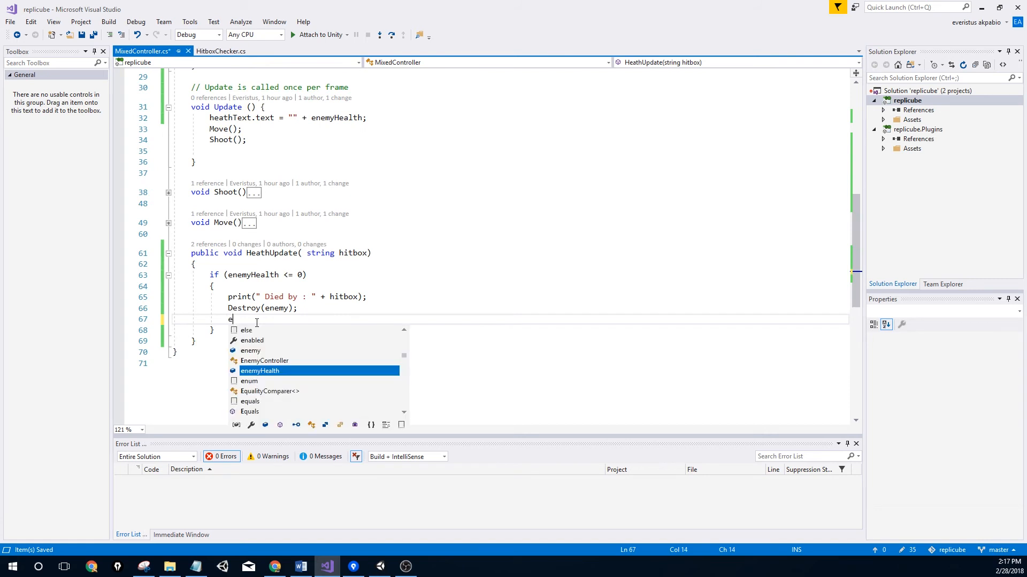
text(nemyHealth)
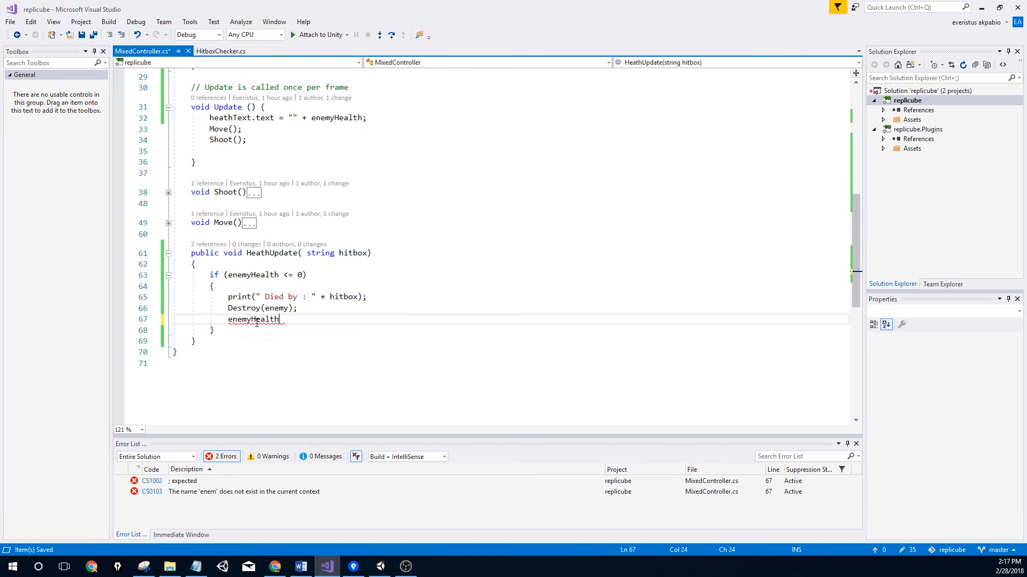
text( = 0;)
key(ctrl+s)
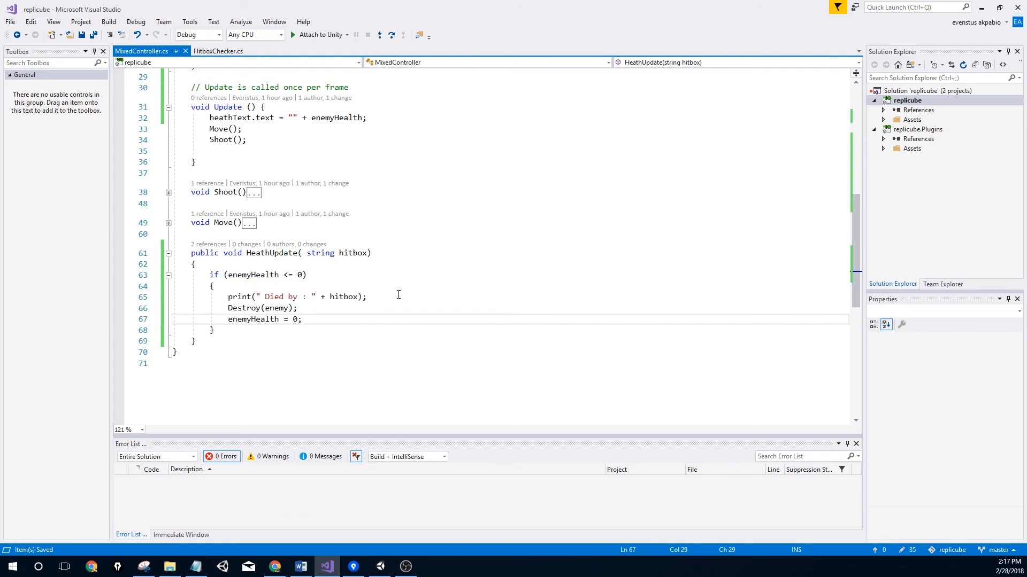
key(alt+Tab)
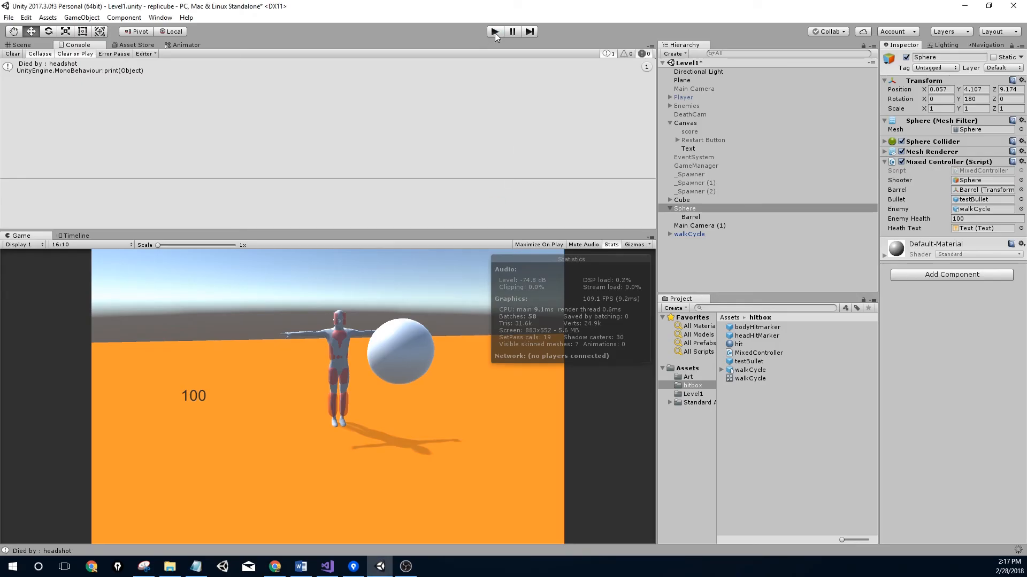
click(495, 32)
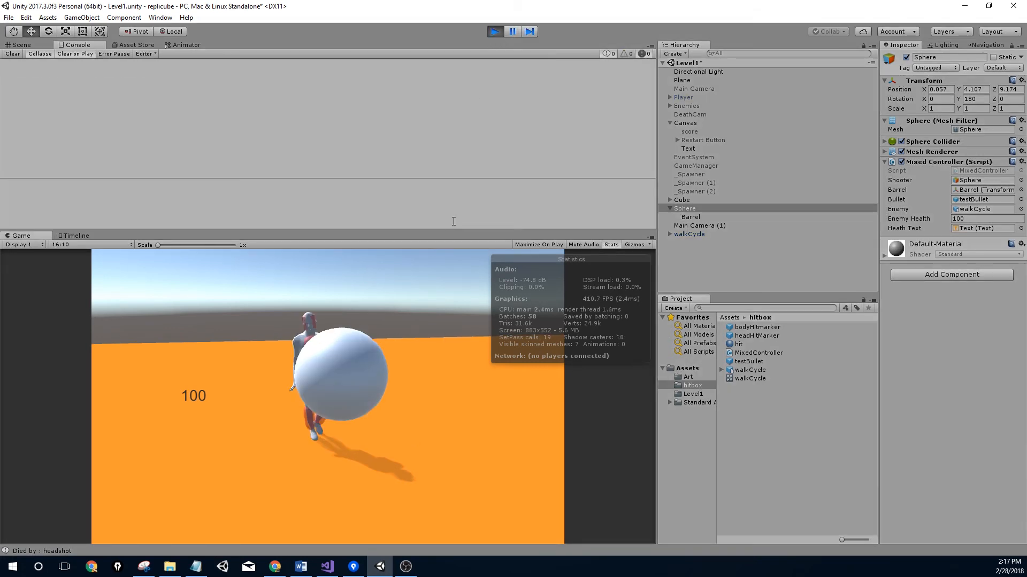
key(space)
key(space)
key(space)
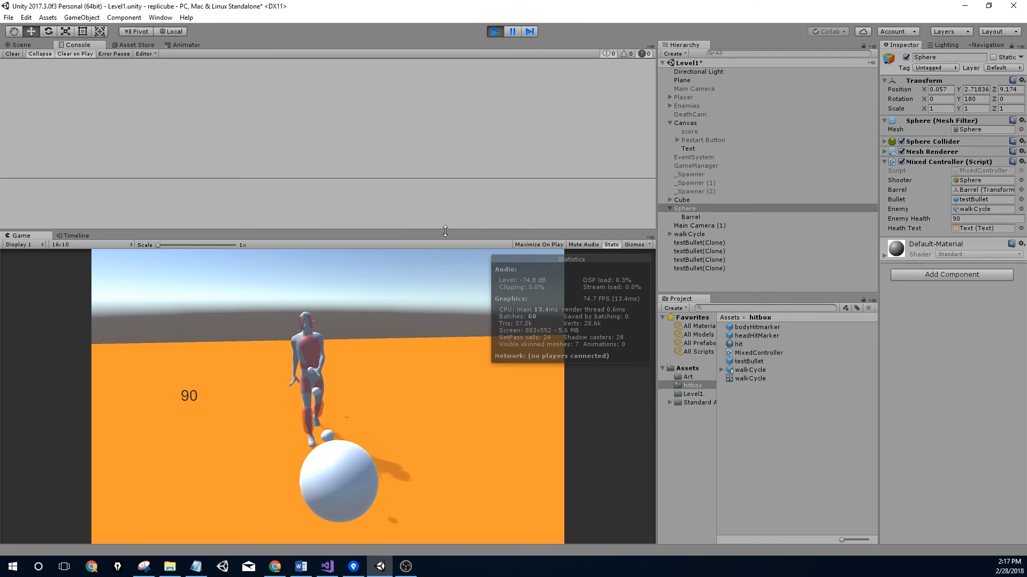
key(w)
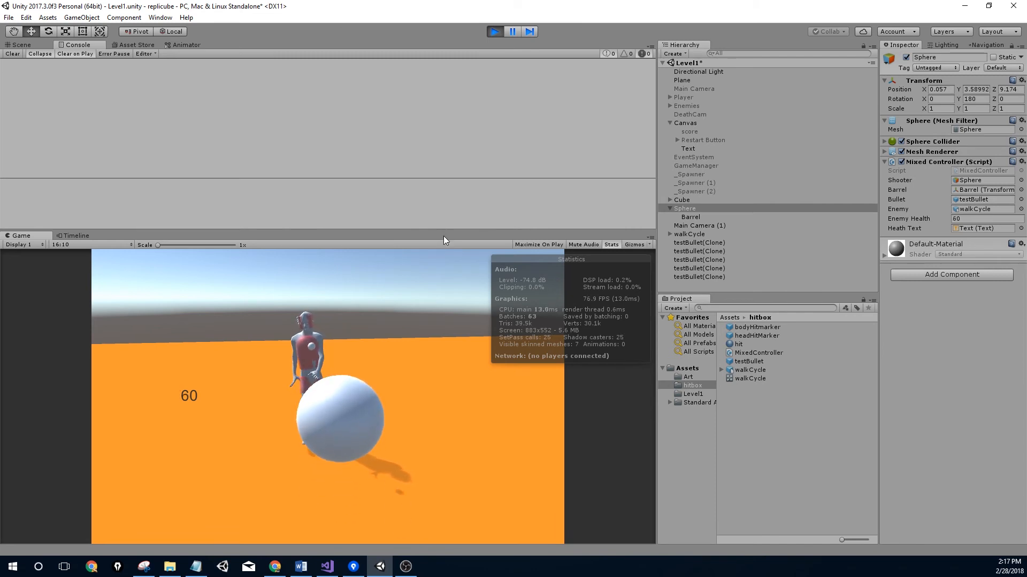
key(w)
key(w)
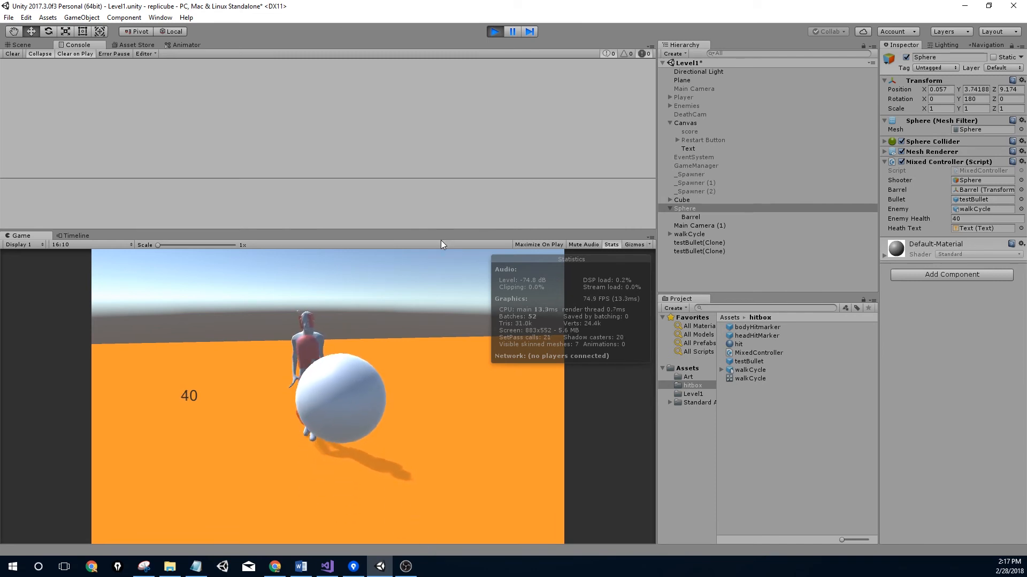
key(w)
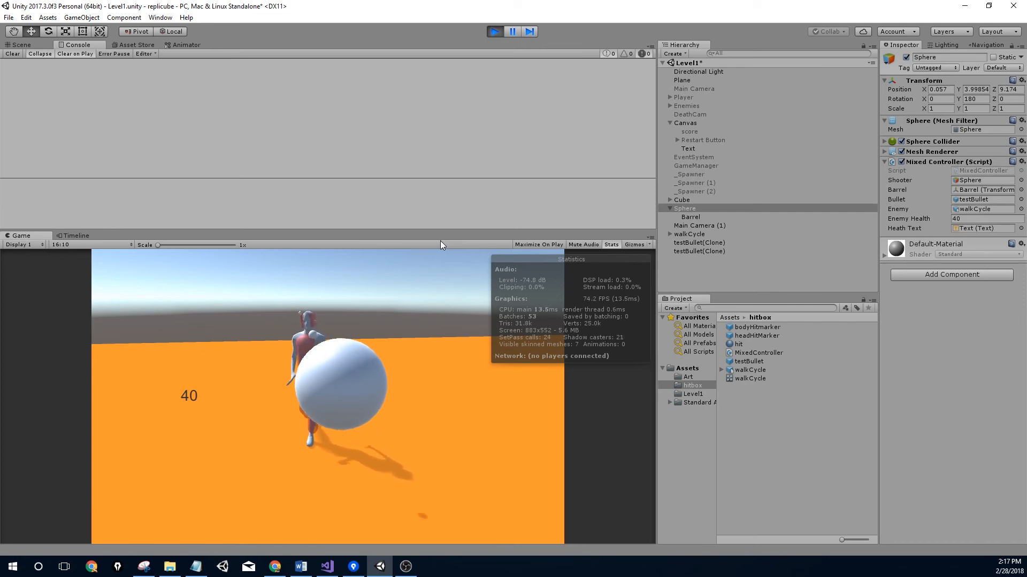
key(space)
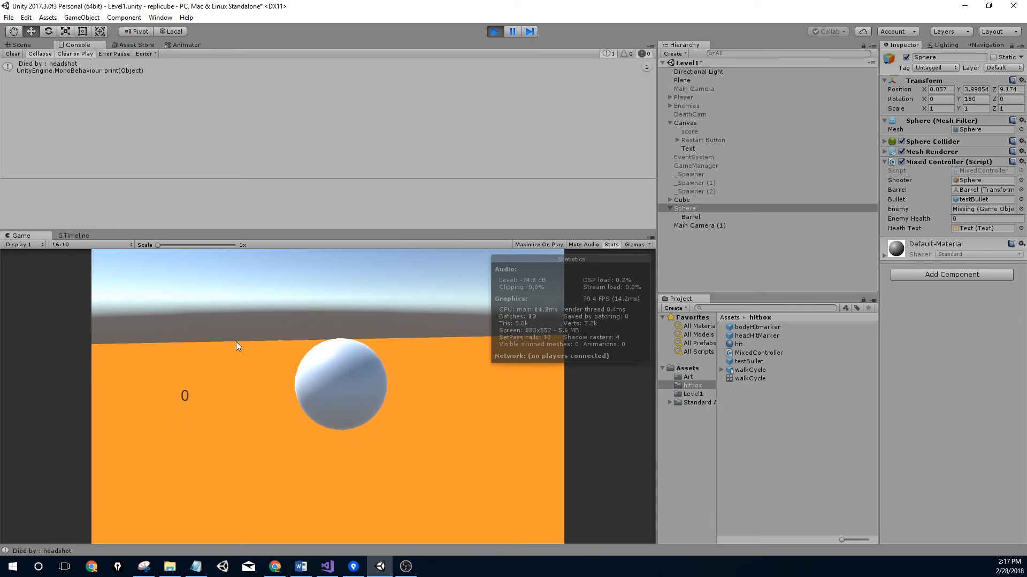
click(490, 34)
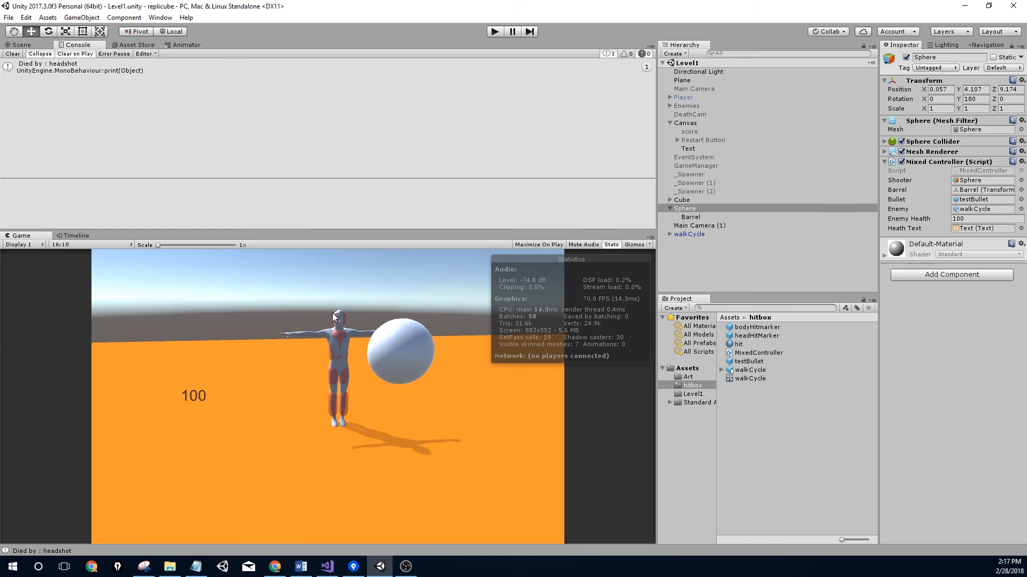
Switch to the Scene view and orbit around to see the whole scene and figure
click(21, 45)
middle_drag(242, 114, 300, 111)
scroll(300, 111, down, 8)
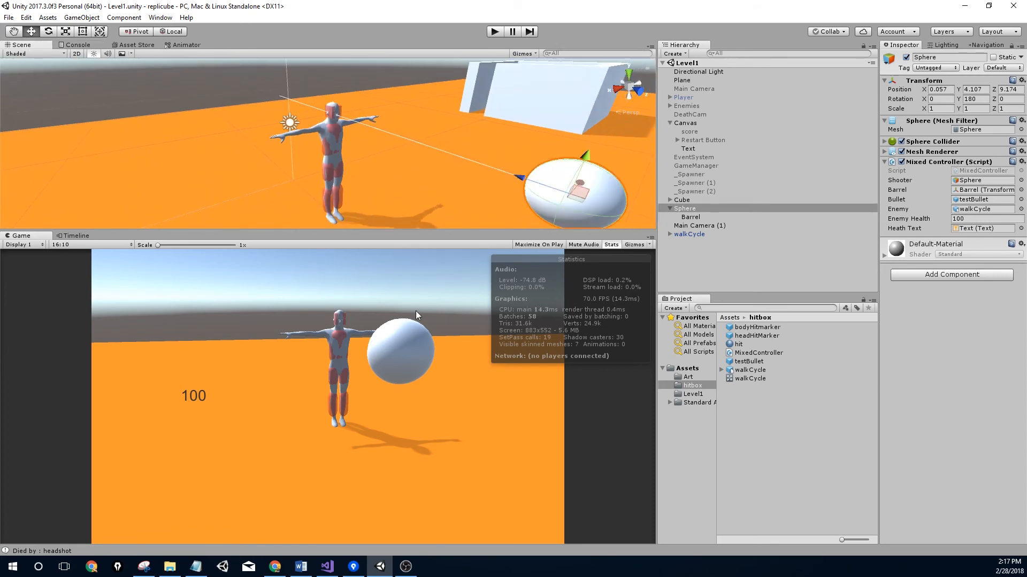
mouse_move(410, 122)
middle_down()
mouse_move(318, 119)
mouse_move(409, 137)
middle_up()
right_drag(409, 137, 410, 175)
mouse_move(410, 174)
middle_down()
mouse_move(447, 188)
mouse_move(428, 166)
middle_up()
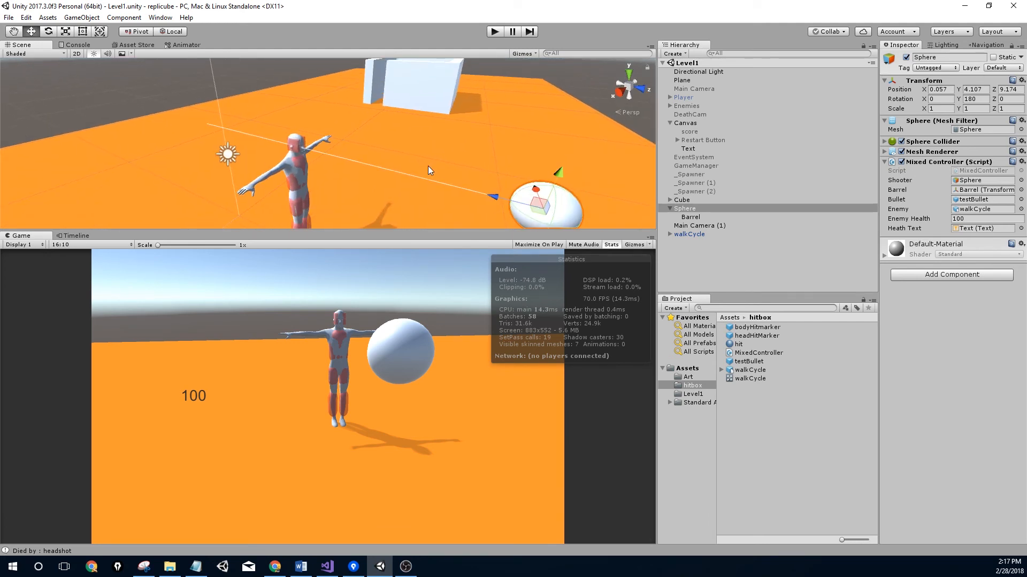
right_drag(309, 156, 384, 164)
scroll(301, 161, down, 8)
right_drag(303, 157, 271, 147)
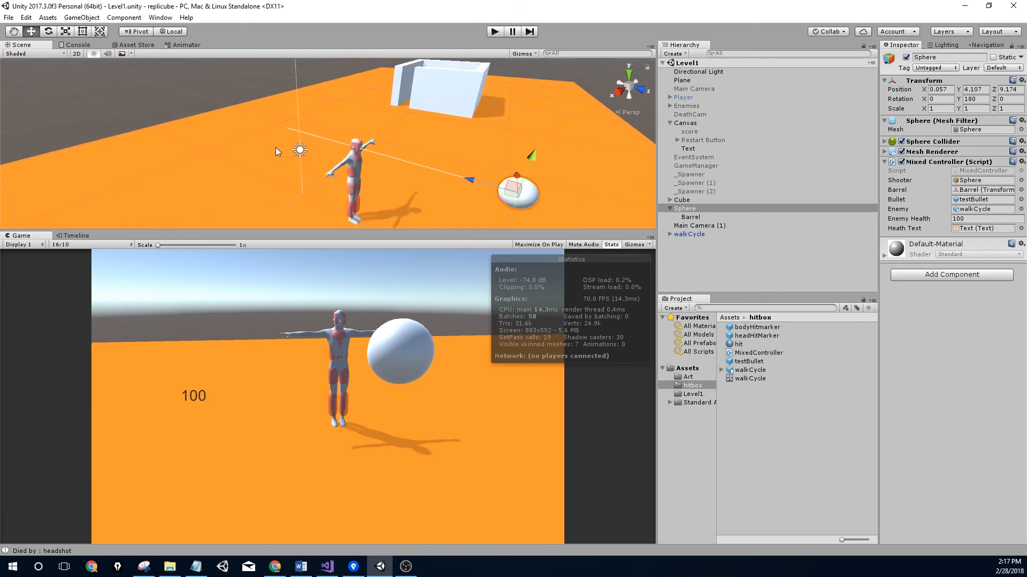
Select and frame the walkCycle enemy, then bring up the Add Component list
click(690, 234)
key(f)
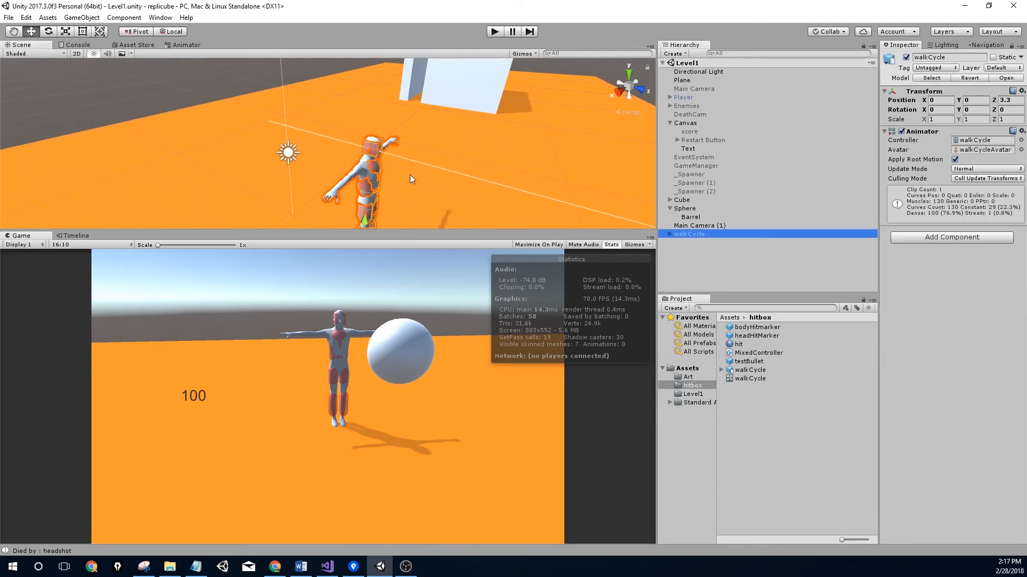
right_drag(355, 144, 336, 139)
scroll(336, 139, up, 5)
middle_drag(315, 138, 412, 117)
click(978, 242)
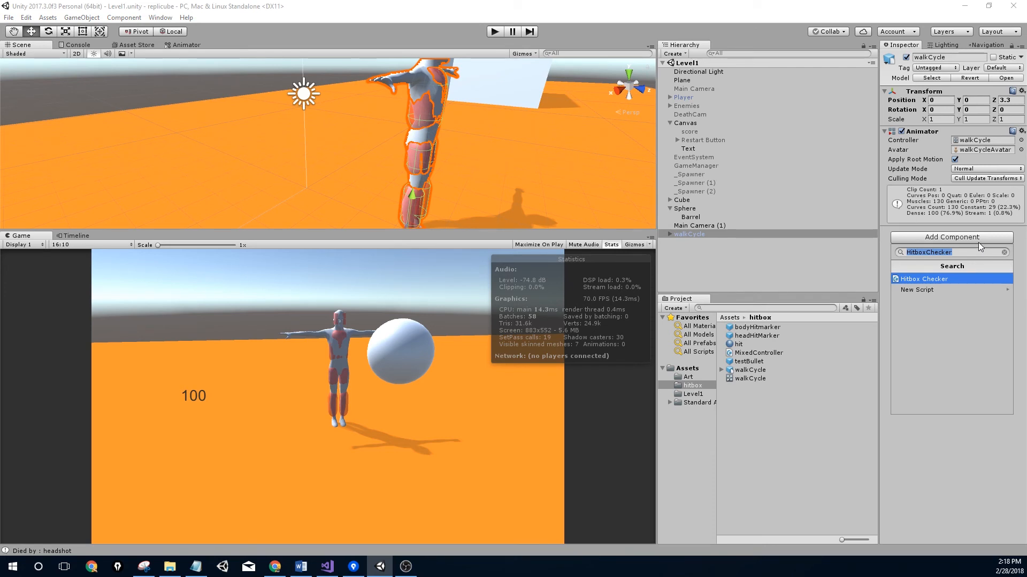
Add a Rigidbody to walkCycle and freeze its X and Z rotation
text(ri)
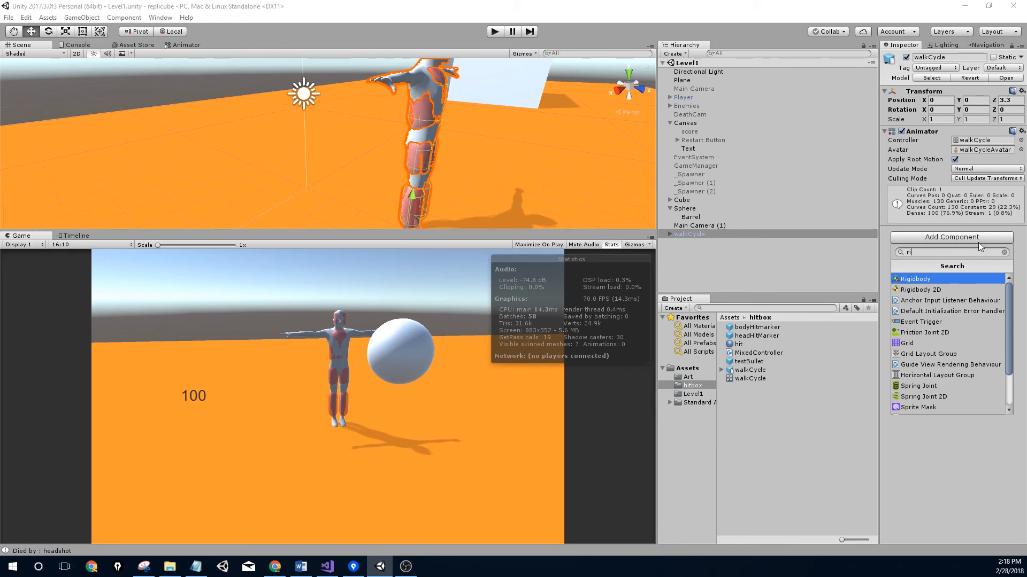
key(Return)
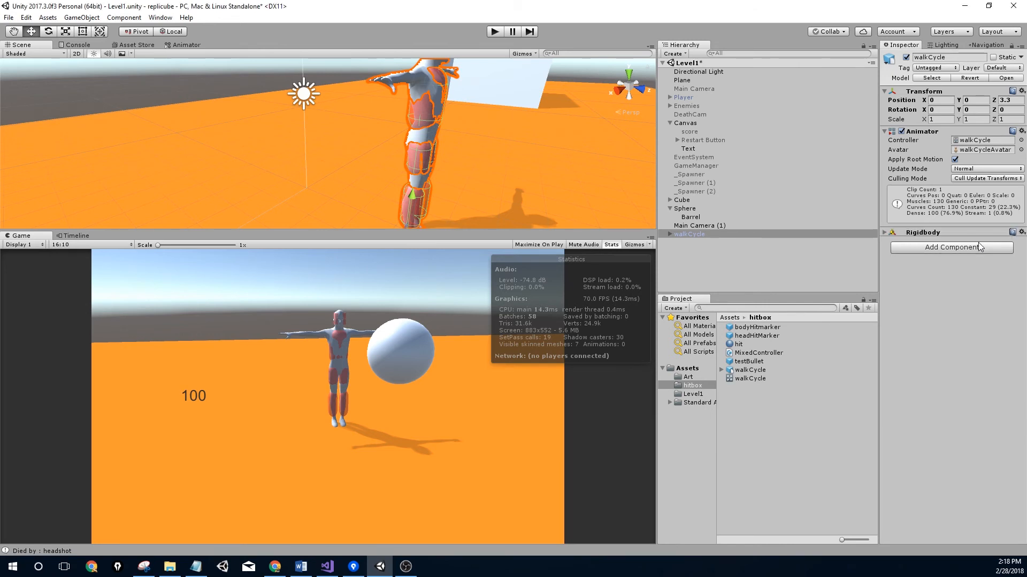
click(884, 232)
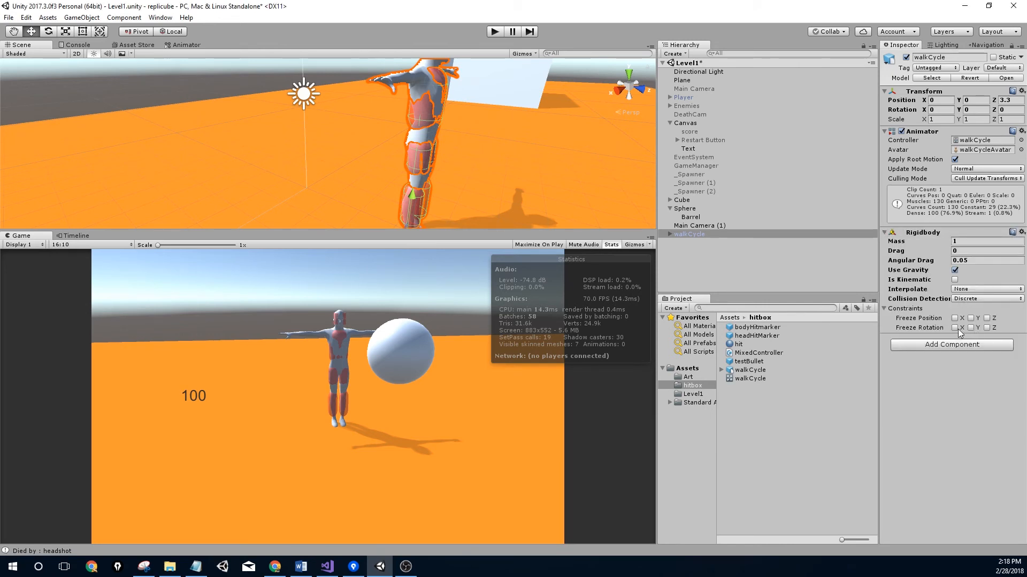
Add a Capsule Collider to walkCycle and widen its radius
click(975, 345)
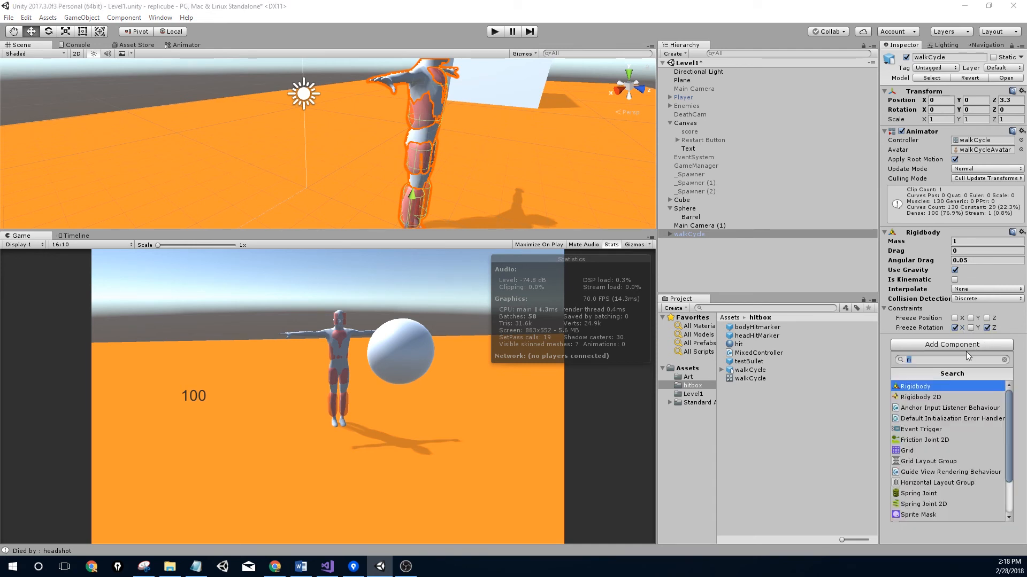
text(capsule)
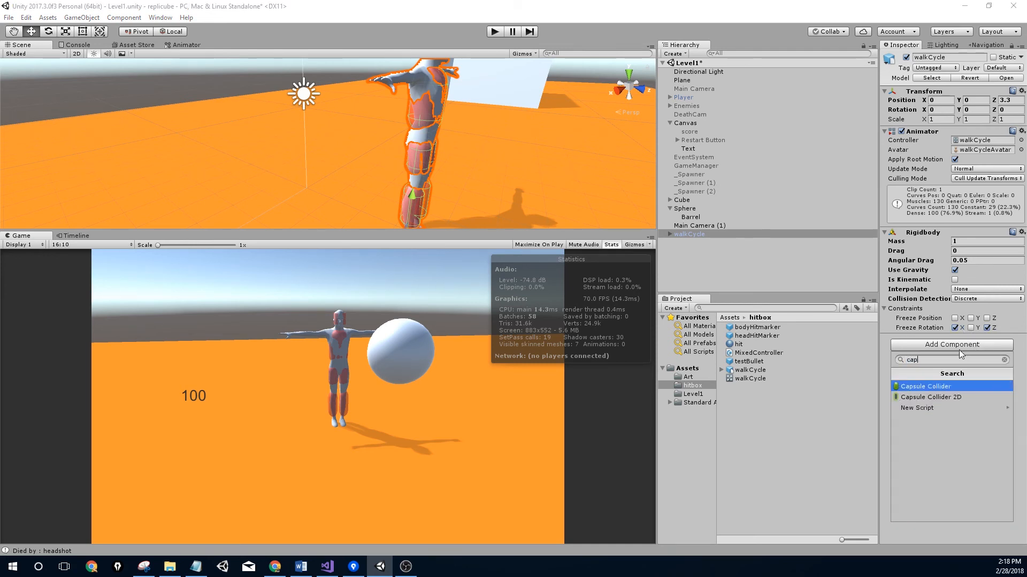
key(Return)
middle_drag(546, 207, 441, 164)
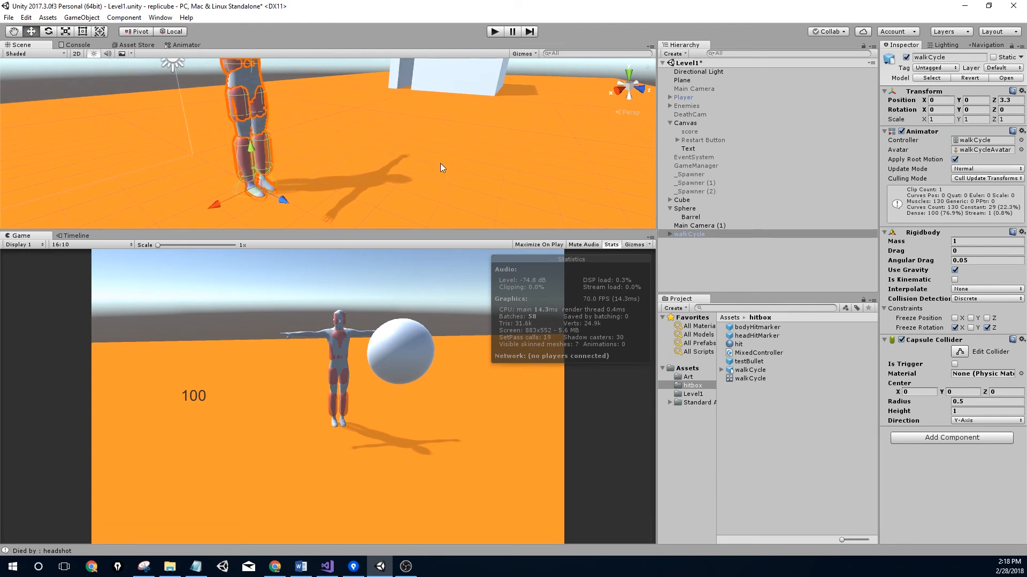
middle_drag(288, 165, 304, 177)
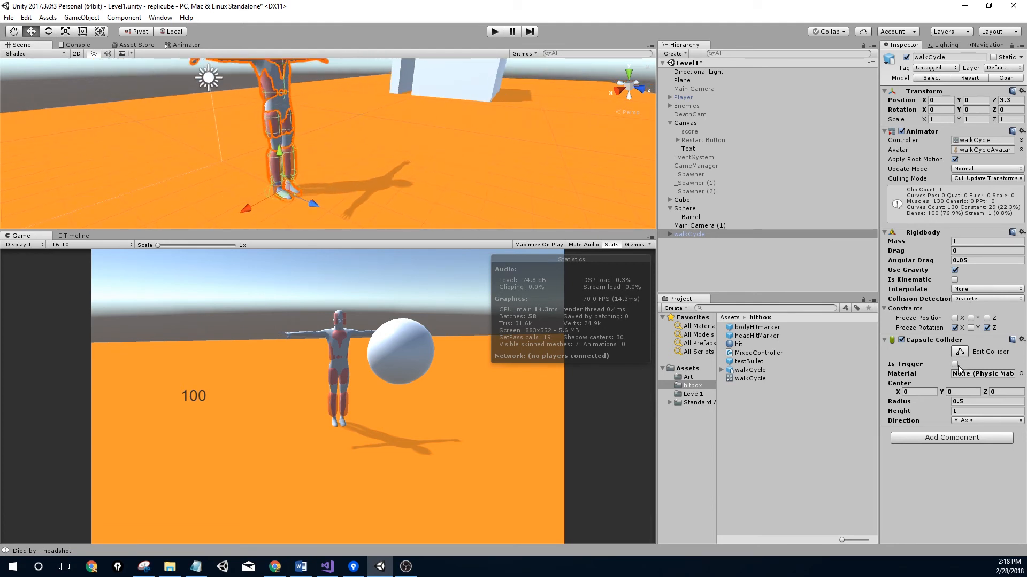
mouse_move(949, 406)
mouse_down()
mouse_move(958, 403)
mouse_move(954, 415)
mouse_move(976, 400)
mouse_move(959, 392)
mouse_move(972, 384)
mouse_move(955, 411)
mouse_move(967, 406)
mouse_up()
Set the collider radius to 0.58 and drag its top and bottom handles to fit the body
click(954, 405)
click(959, 351)
middle_drag(279, 72, 294, 153)
scroll(294, 161, up, 2)
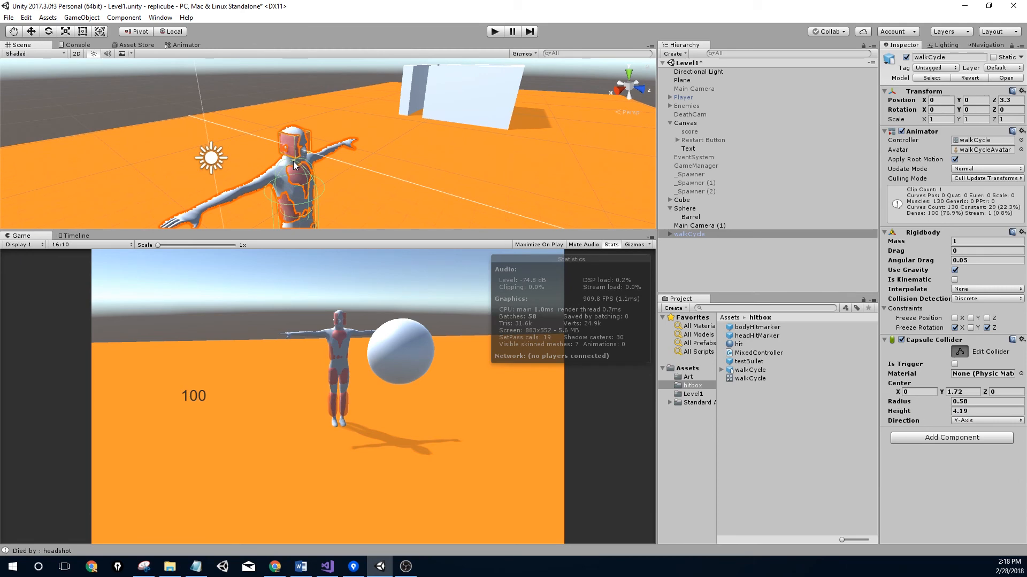
drag(293, 161, 294, 130)
scroll(301, 133, up, 2)
middle_drag(301, 155, 300, 16)
middle_drag(298, 72, 309, 138)
scroll(281, 156, up, 1)
drag(327, 155, 322, 139)
scroll(349, 127, up, 4)
scroll(353, 107, up, 3)
scroll(362, 128, down, 3)
Raise walkCycle slightly to Y 0.078 with the move tool and start a play test
click(695, 236)
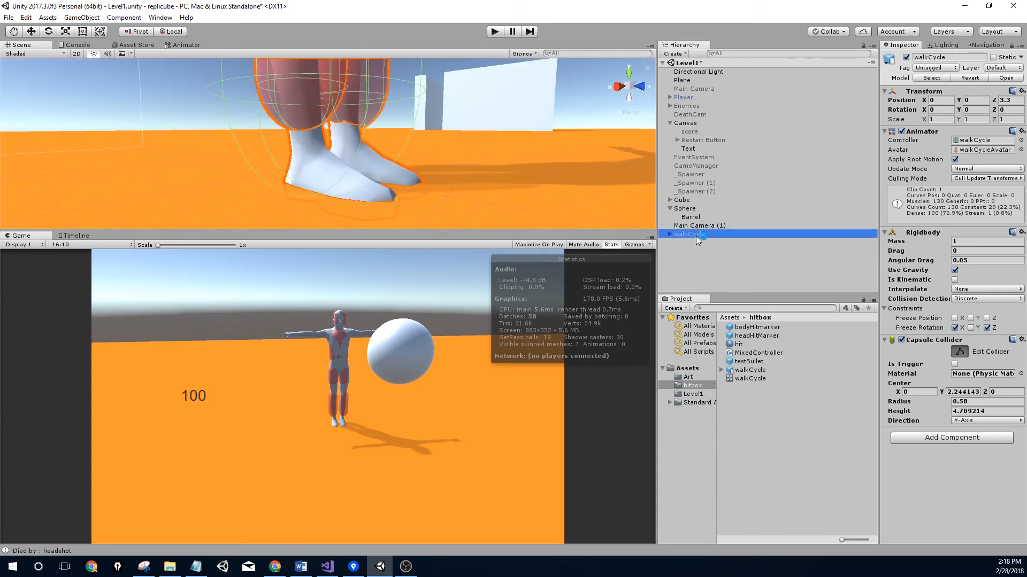
key(f)
middle_drag(328, 198, 323, 73)
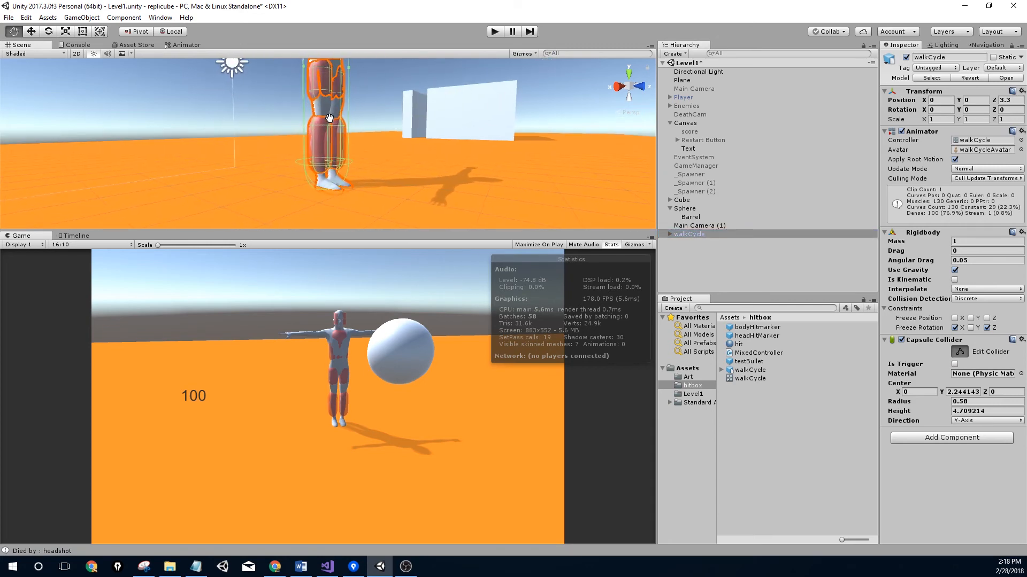
key(w)
scroll(316, 153, up, 4)
middle_drag(332, 217, 342, 170)
drag(352, 139, 352, 134)
middle_drag(383, 154, 334, 164)
right_drag(333, 164, 278, 166)
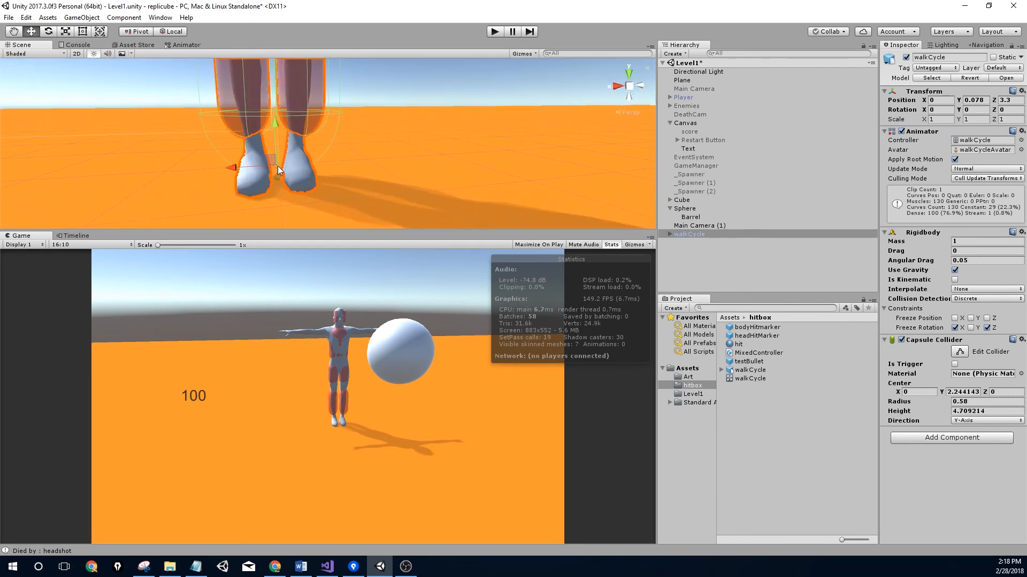
click(495, 32)
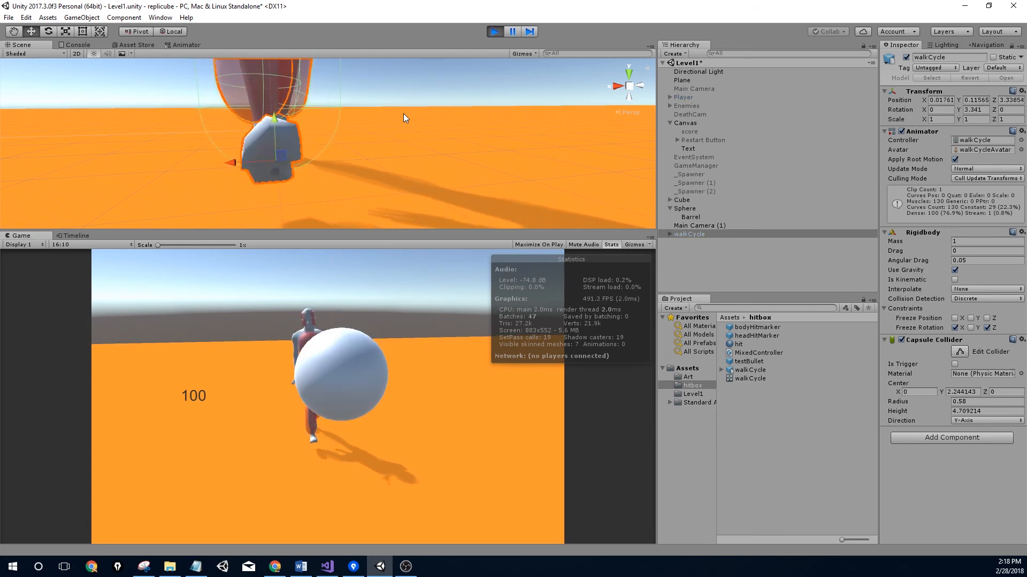
Watch the running play test, panning and orbiting toward the white building
scroll(333, 148, down, 7)
middle_drag(329, 107, 404, 147)
scroll(314, 152, up, 4)
scroll(404, 147, up, 3)
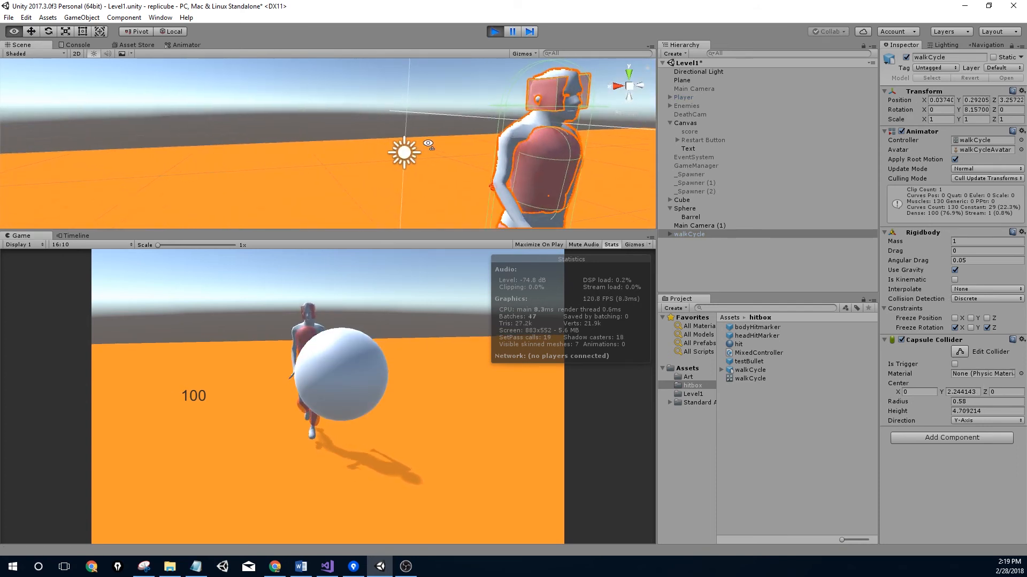
right_drag(404, 146, 447, 169)
scroll(447, 169, up, 2)
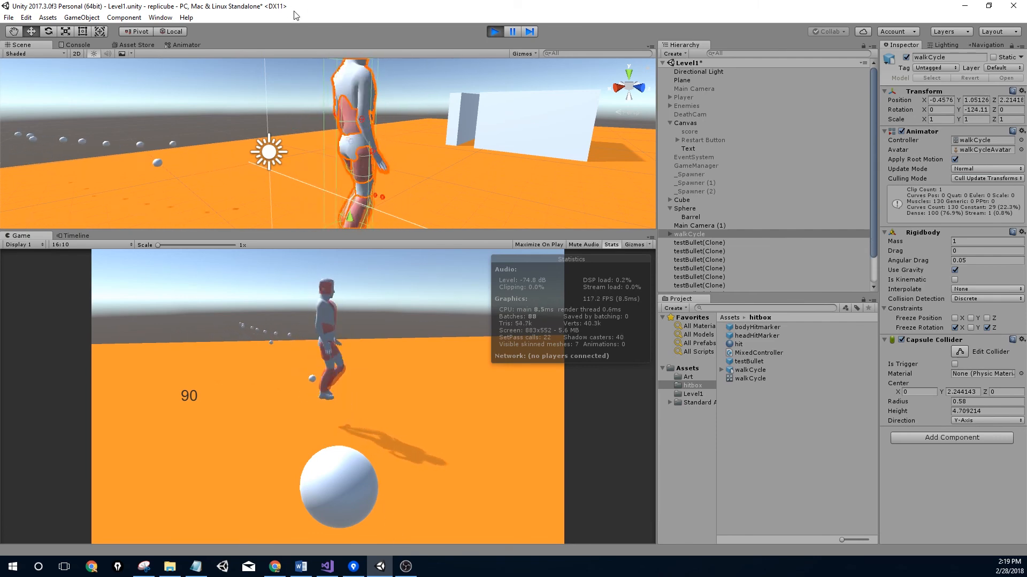
Stop the play test, save the Level1 scene, and bring Chrome up maximized
click(495, 31)
middle_drag(424, 101, 375, 134)
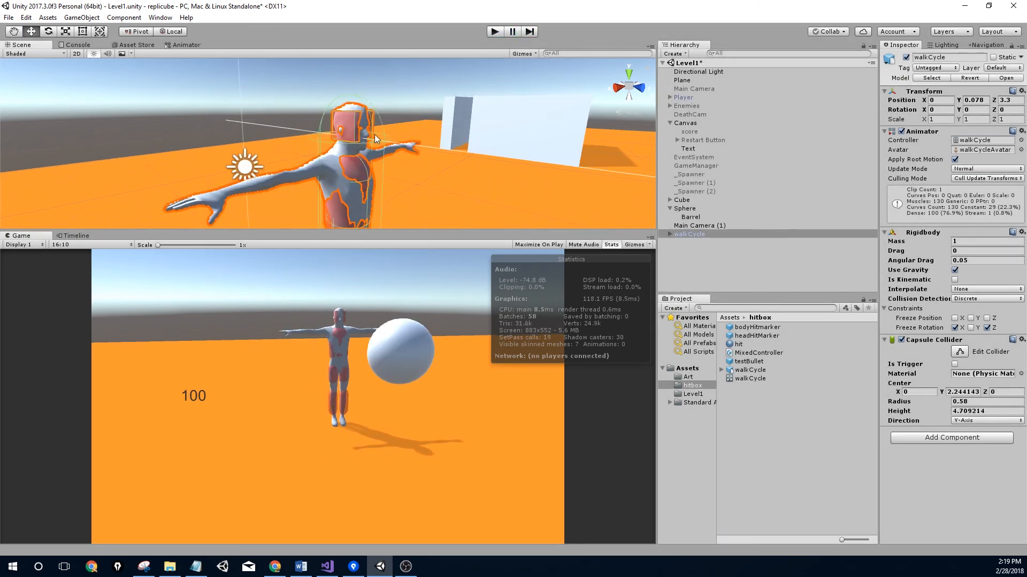
scroll(365, 137, down, 4)
key(ctrl+s)
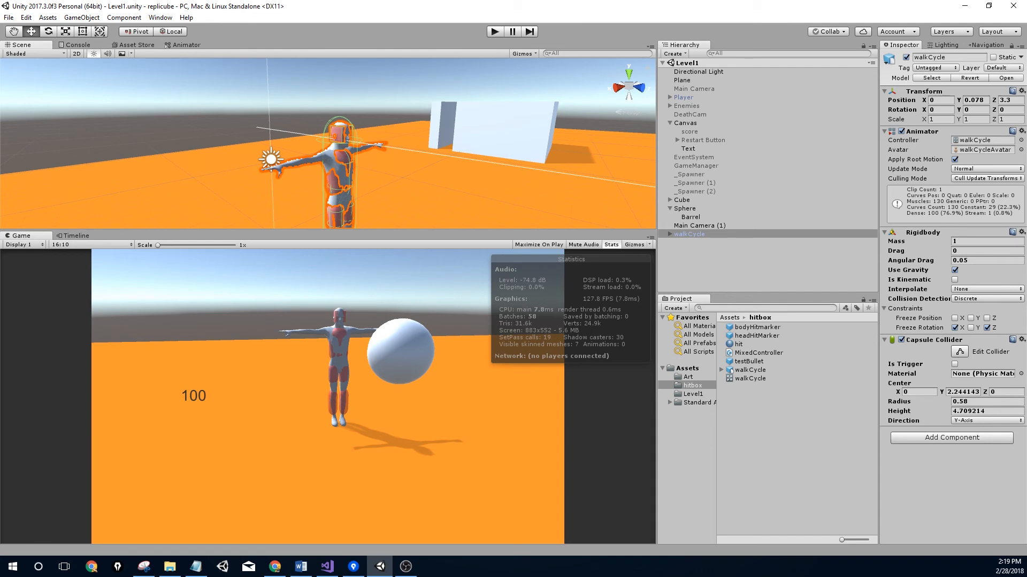
key(alt+Tab)
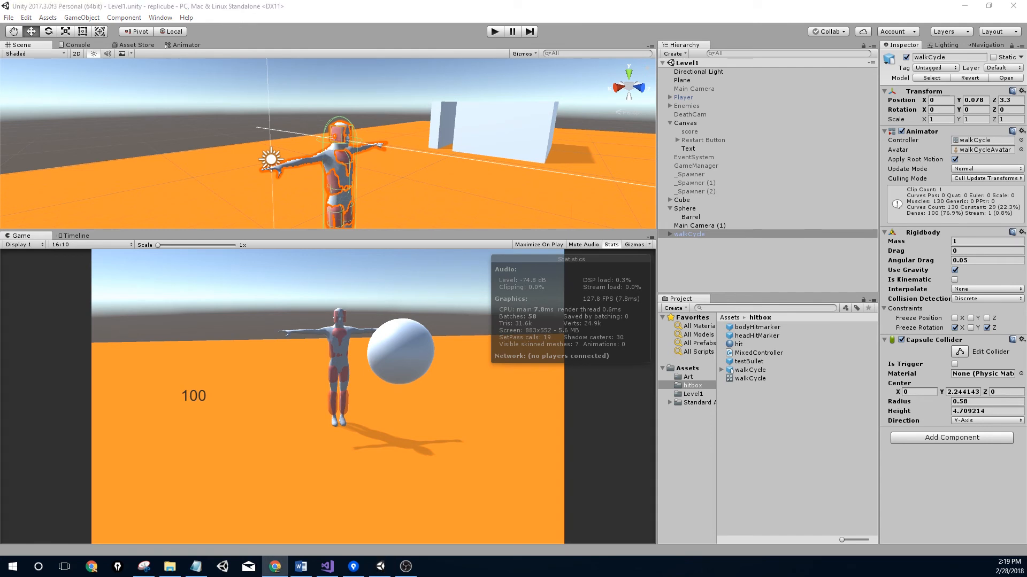
drag(0, 180, 145, 13)
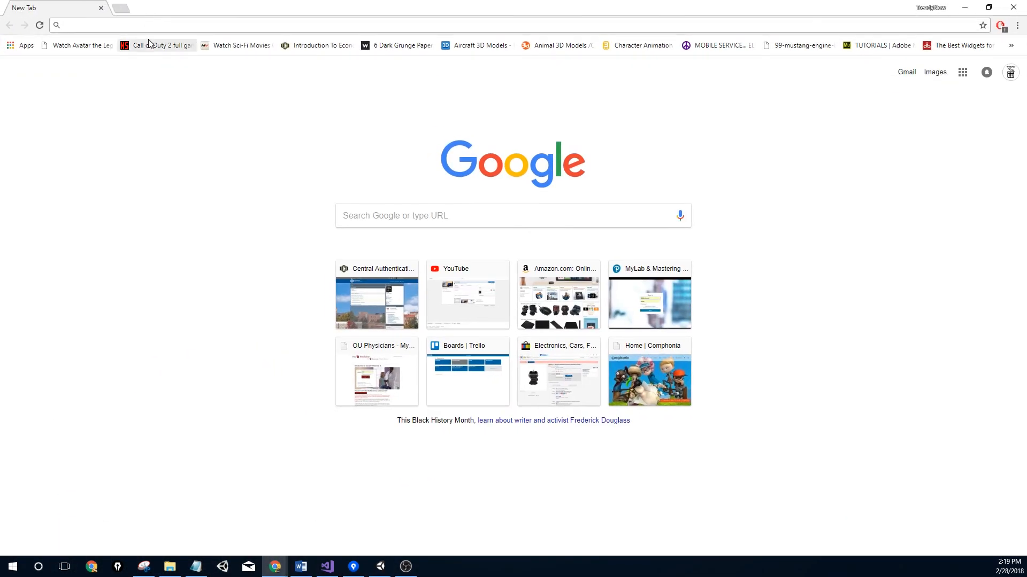
Search Google for 'unity physics ignorecollision' and open the Physics.IgnoreCollision reference result
text(phy)
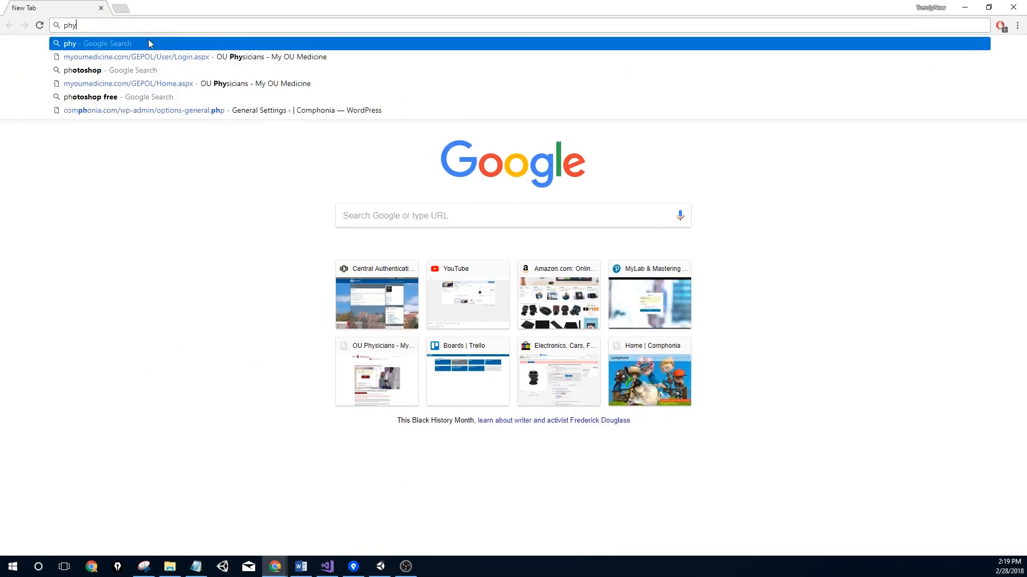
key(BackSpace)
key(BackSpace)
key(BackSpace)
text(unity)
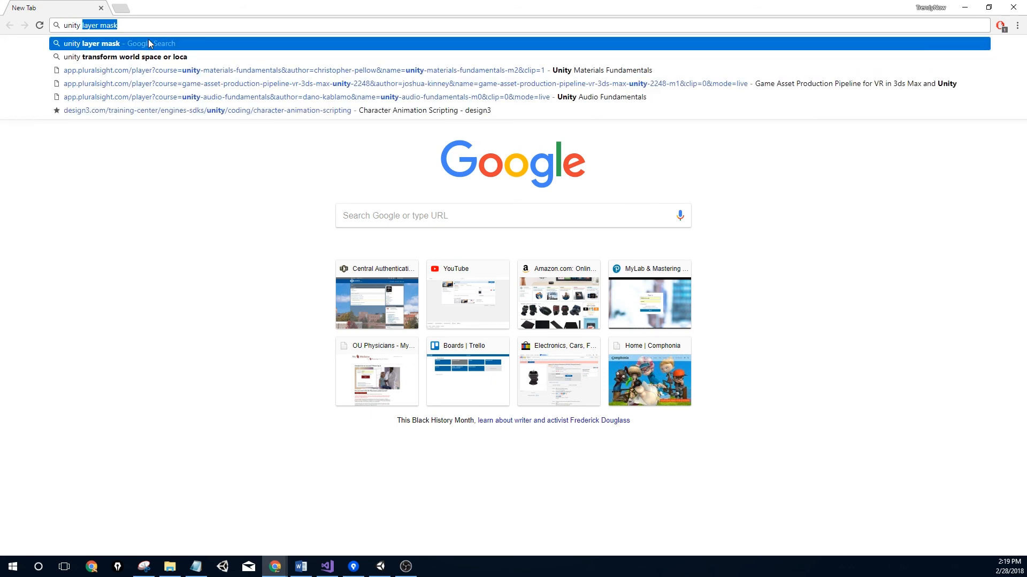
text( physic)
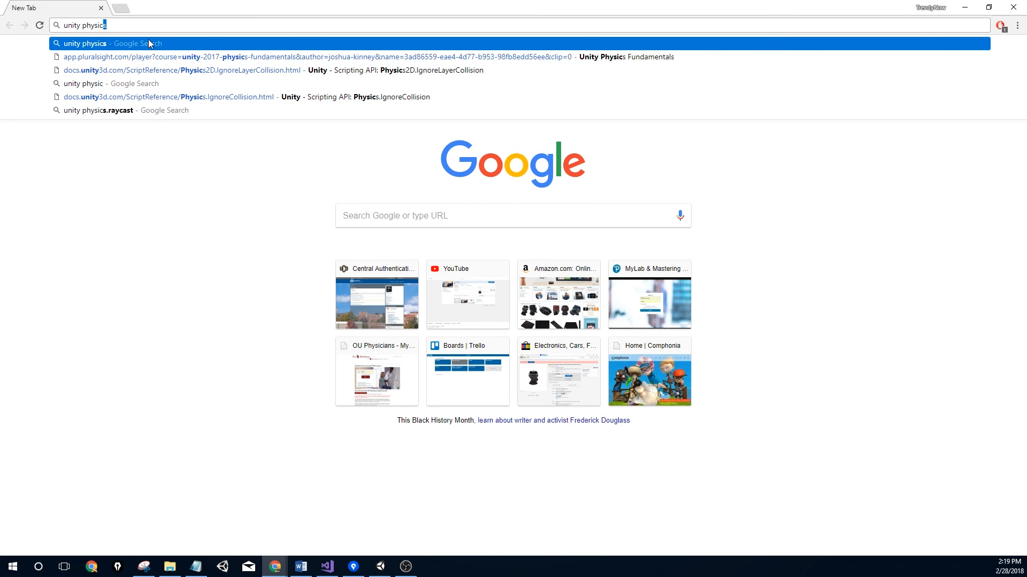
text(s)
text(collision)
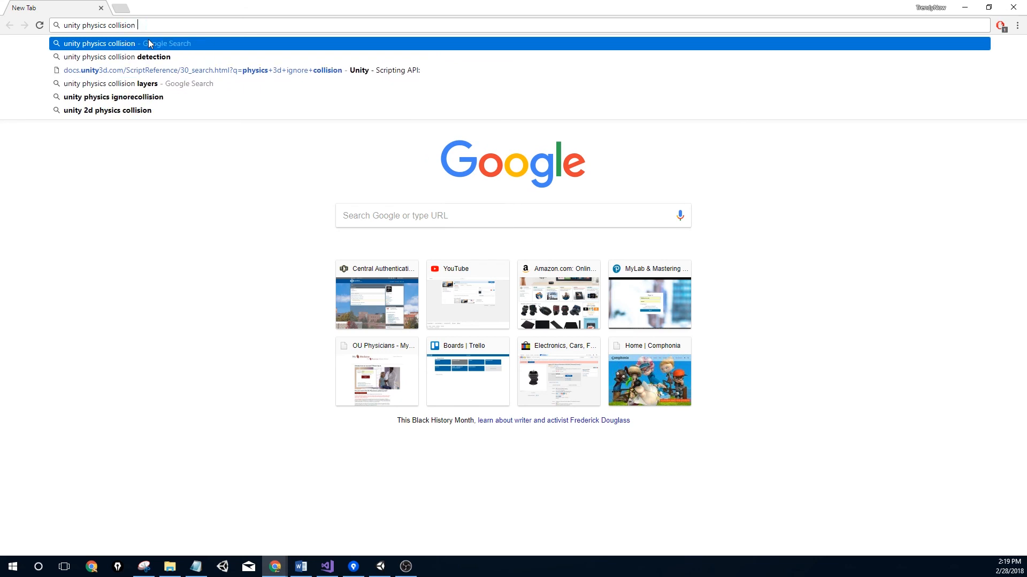
key(Down)
key(Down)
key(Down)
key(Down)
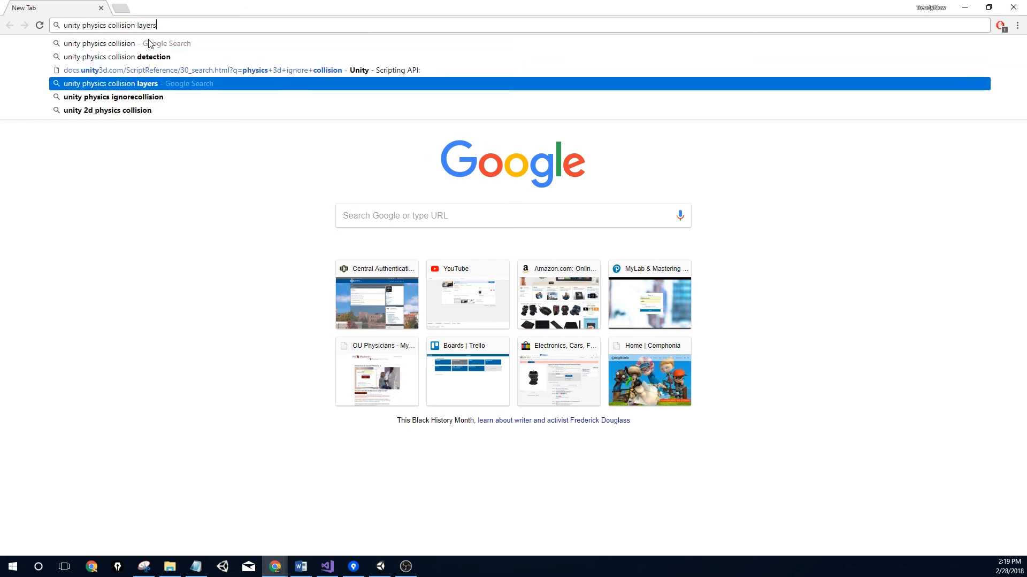
key(Return)
click(188, 138)
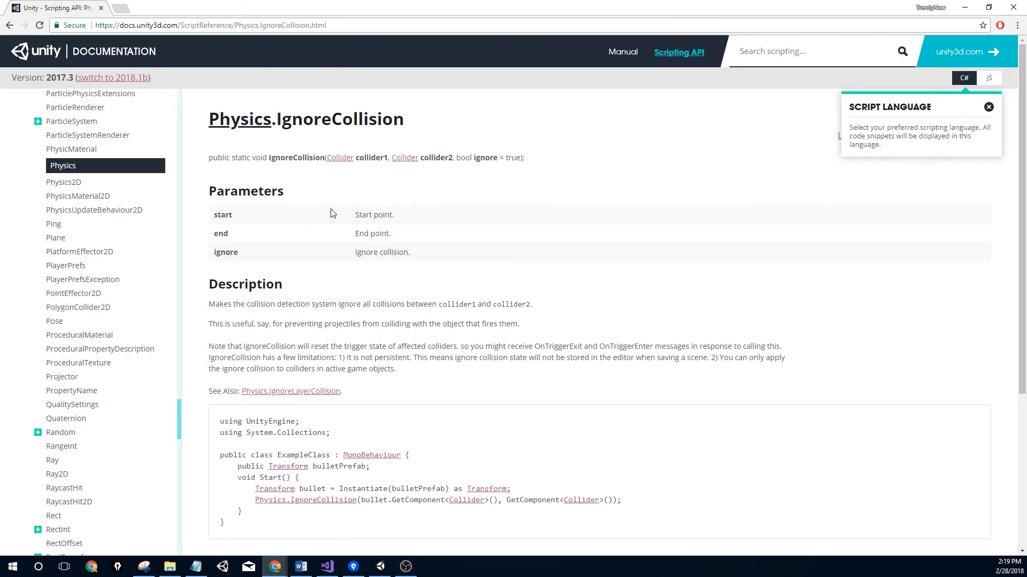
Read the IgnoreCollision description, select its example code line, and return to Visual Studio
drag(215, 310, 386, 317)
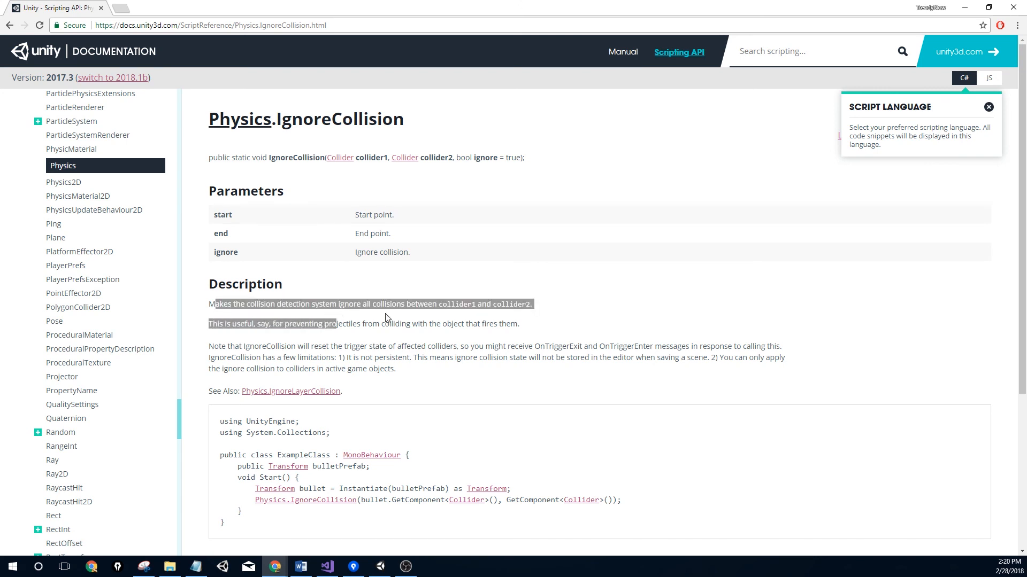
click(474, 306)
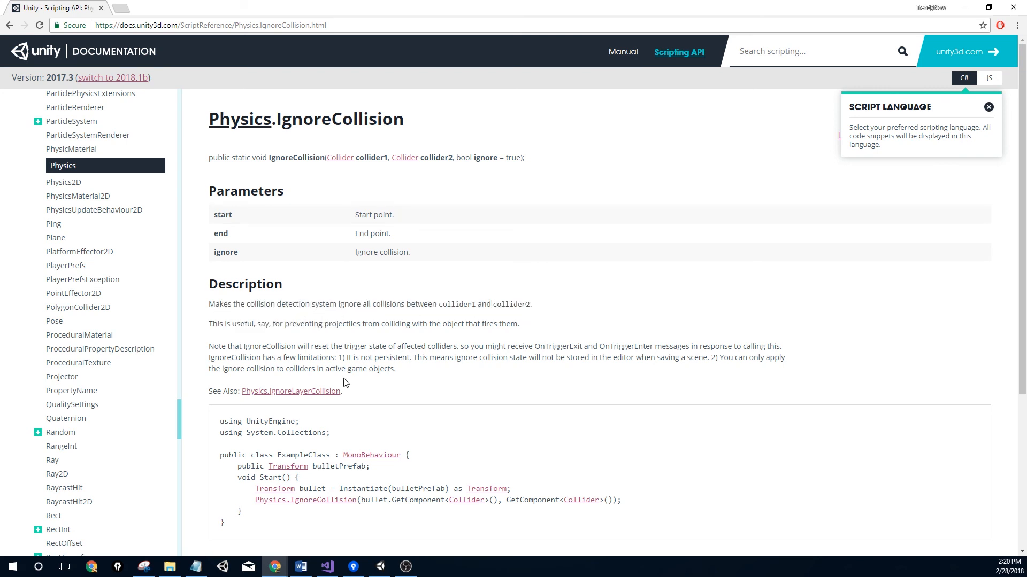
scroll(331, 395, down, 3)
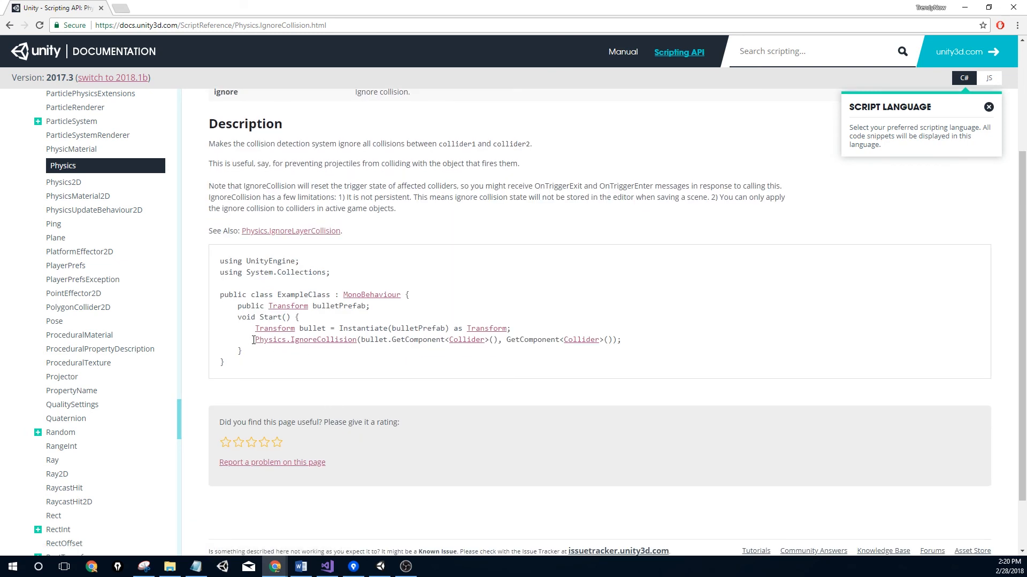
drag(253, 340, 630, 340)
key(ctrl+c)
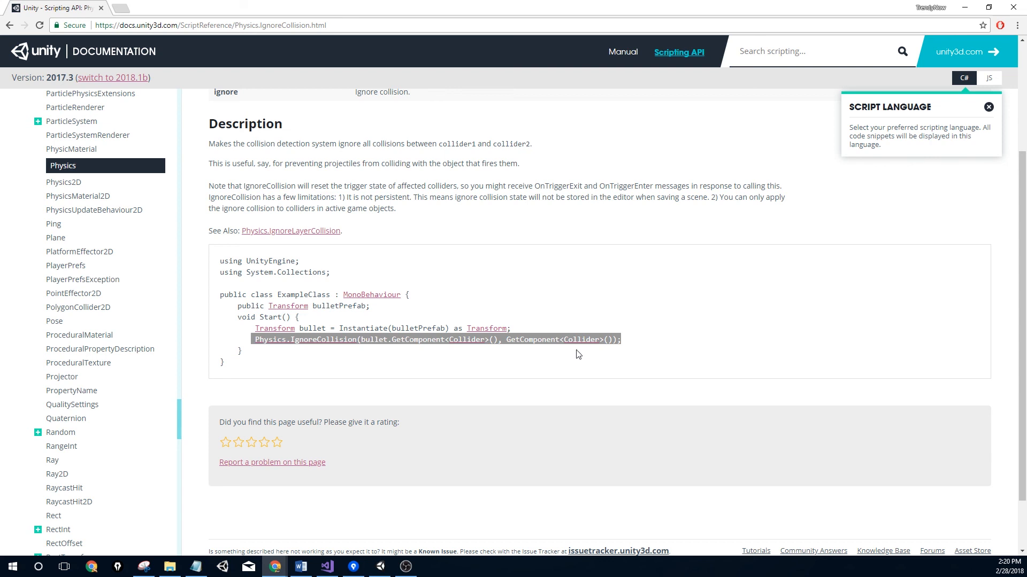
click(328, 567)
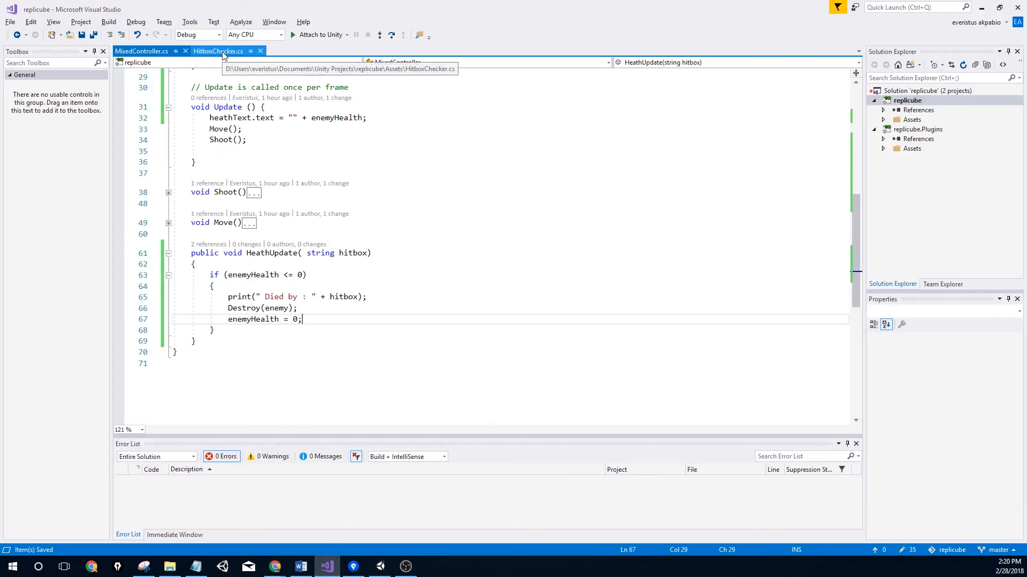
Expand Shoot() and paste the Physics.IgnoreCollision line after the AddForce call
key(alt+Tab)
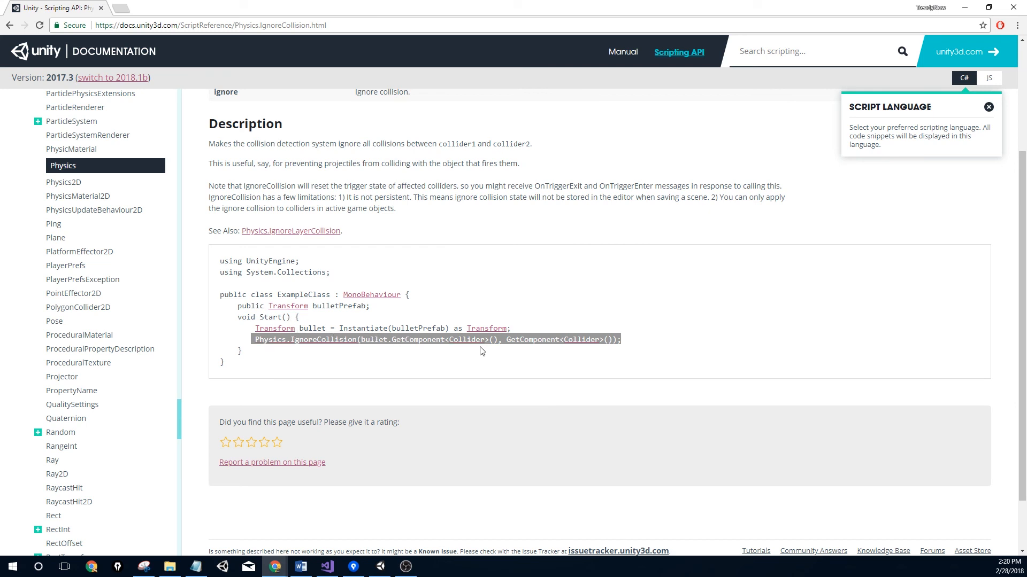
key(alt+Tab)
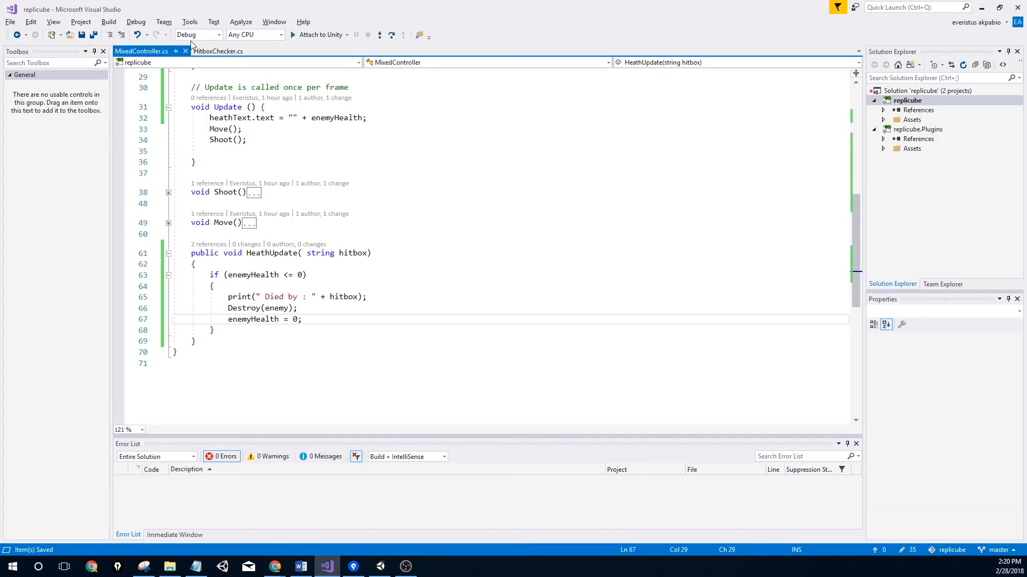
scroll(257, 329, up, 5)
scroll(257, 329, down, 5)
click(168, 193)
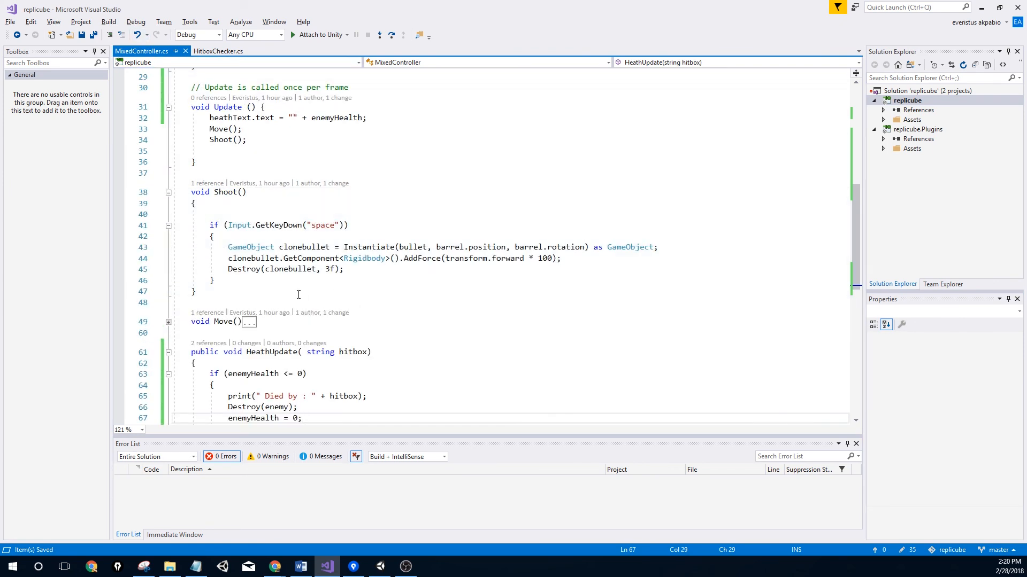
click(284, 269)
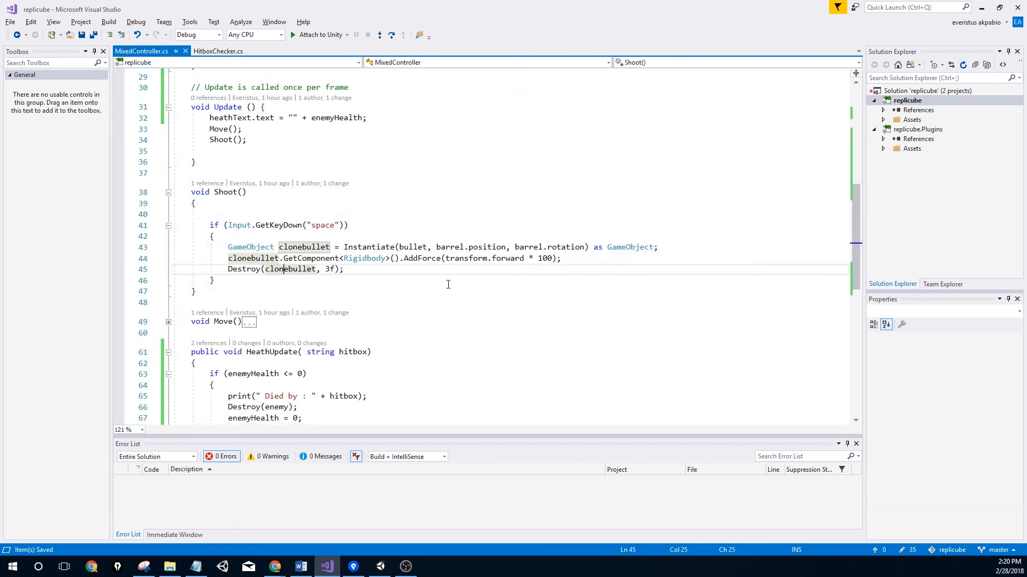
click(579, 262)
key(Return)
key(ctrl+v)
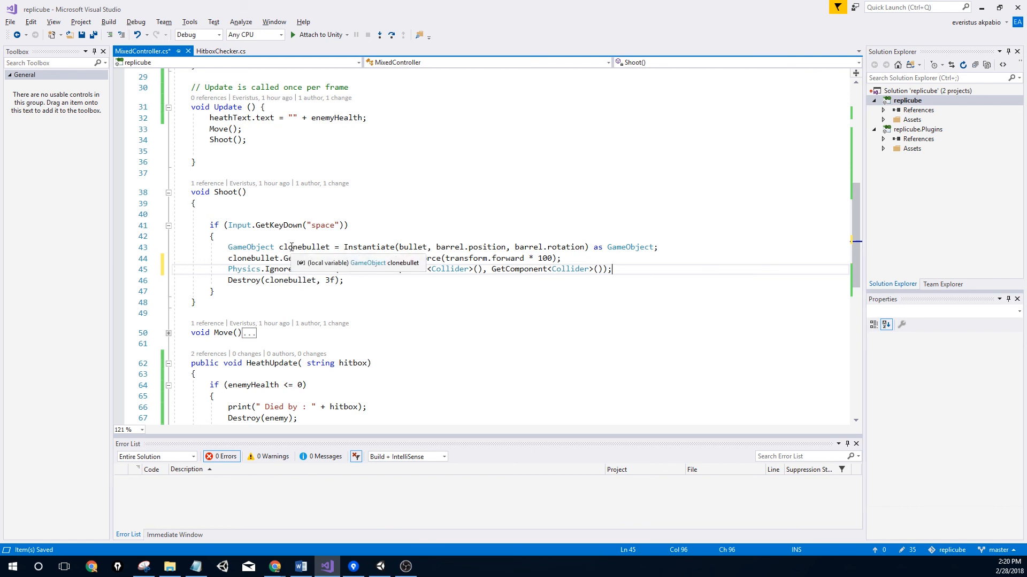
Edit the pasted line to use clonebullet and enemy.GetComponent, then save MixedController.cs
click(339, 269)
text(clone)
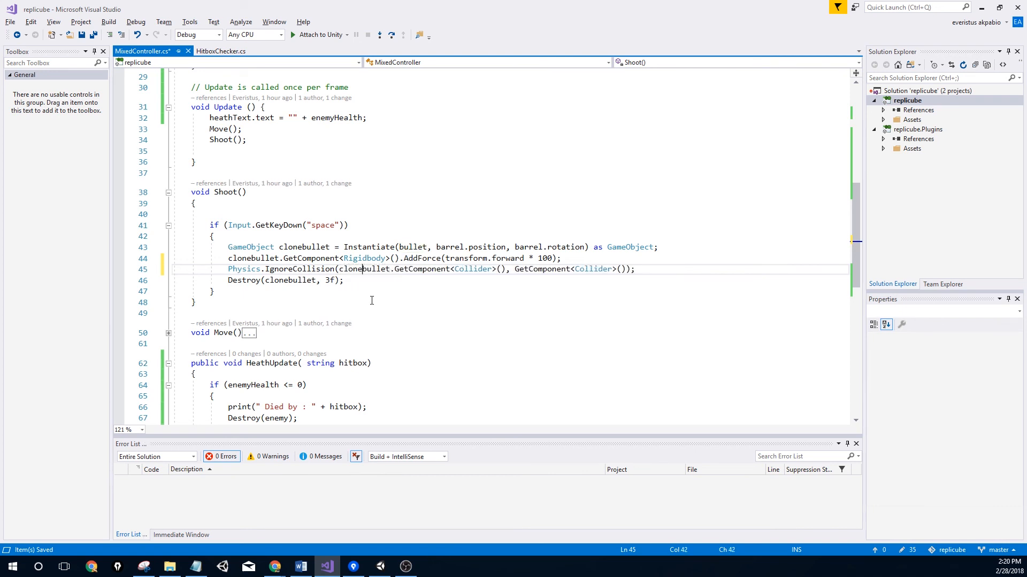
click(528, 269)
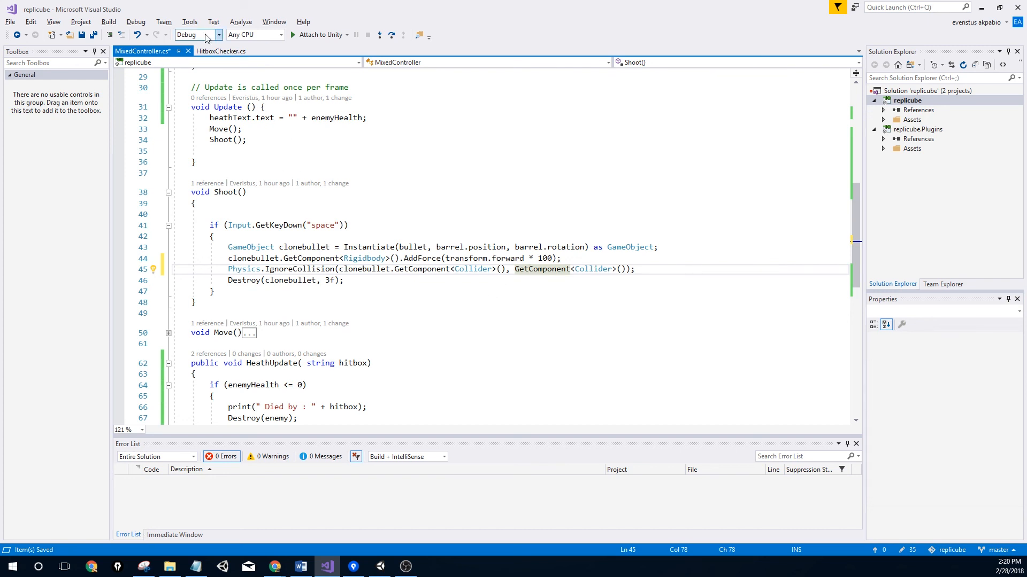
click(515, 269)
text(enemy.)
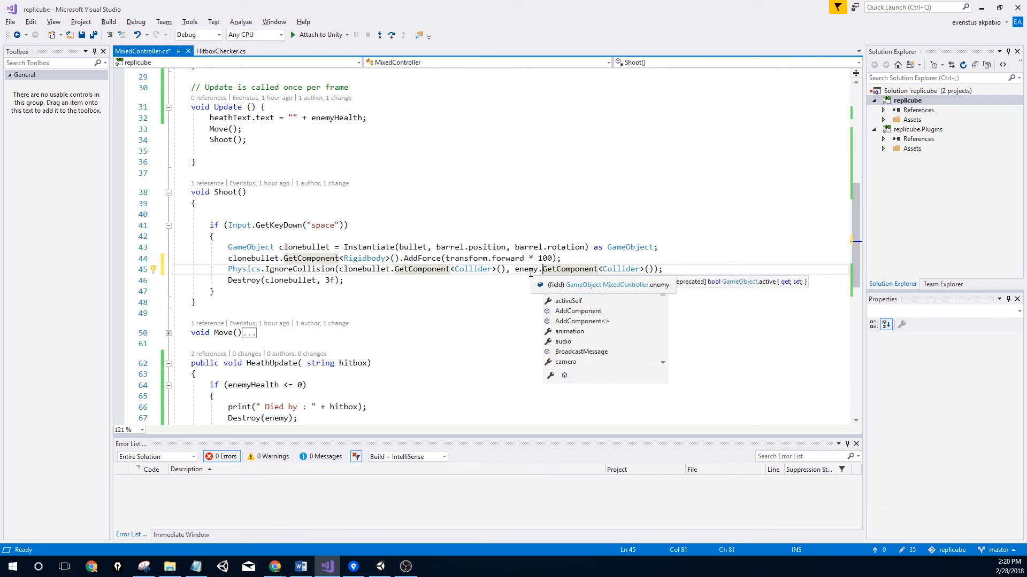
click(536, 291)
click(571, 270)
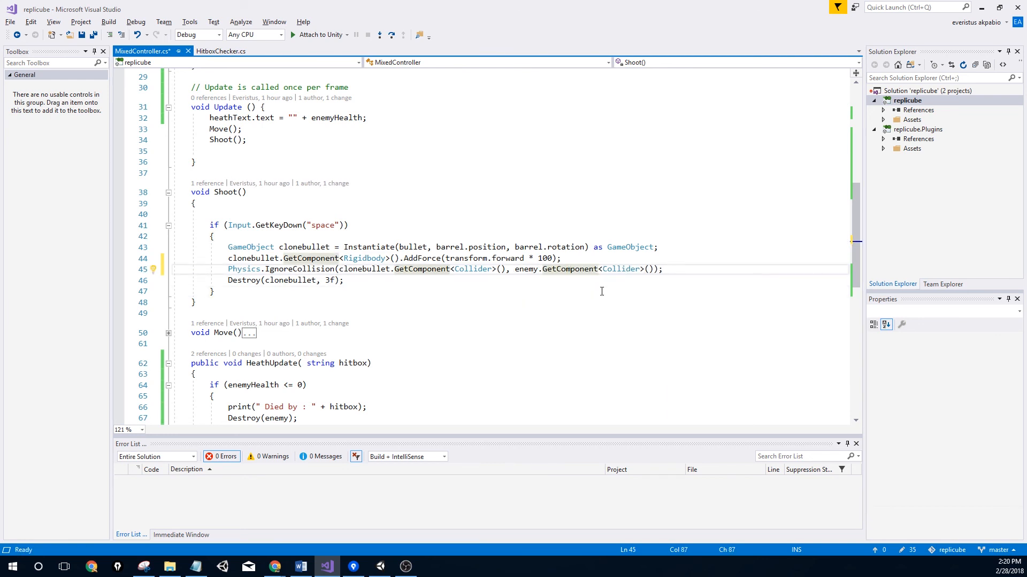
key(ctrl+s)
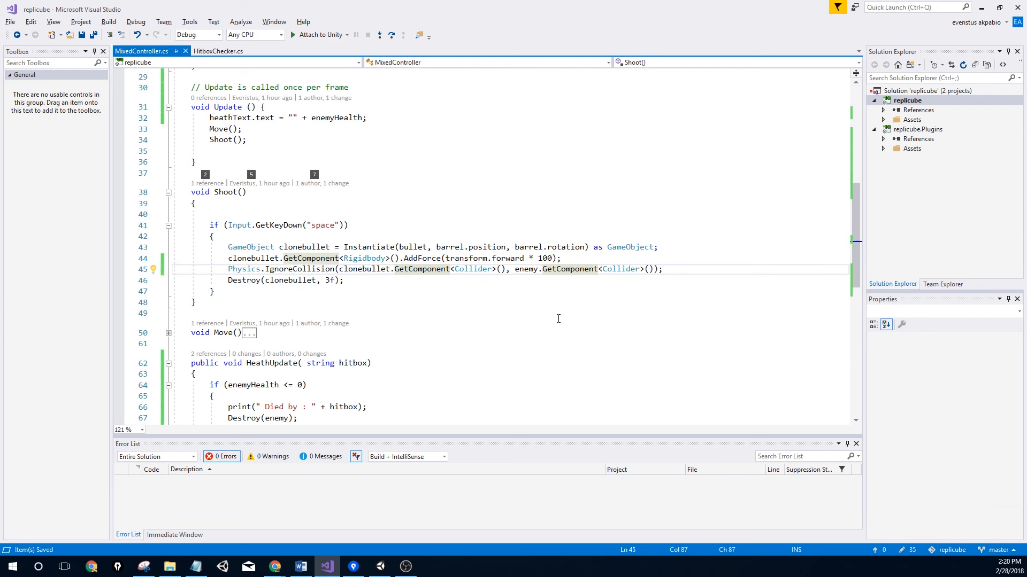
key(alt+Tab)
key(alt+Tab)
Play-test in Unity until the enemy logs 'Died by : body wounds', then return to Visual Studio
click(381, 567)
scroll(323, 142, down, 3)
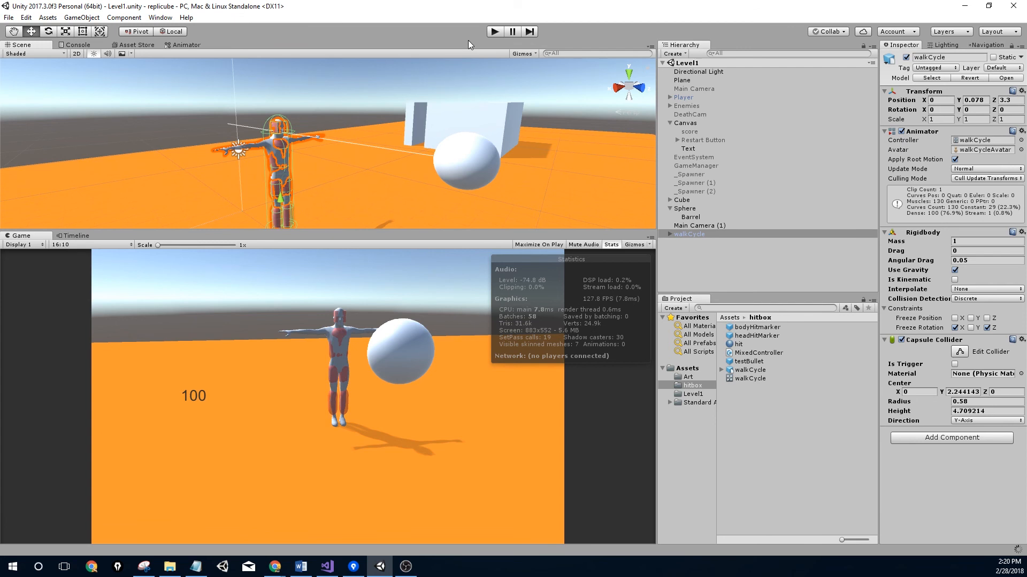
click(495, 32)
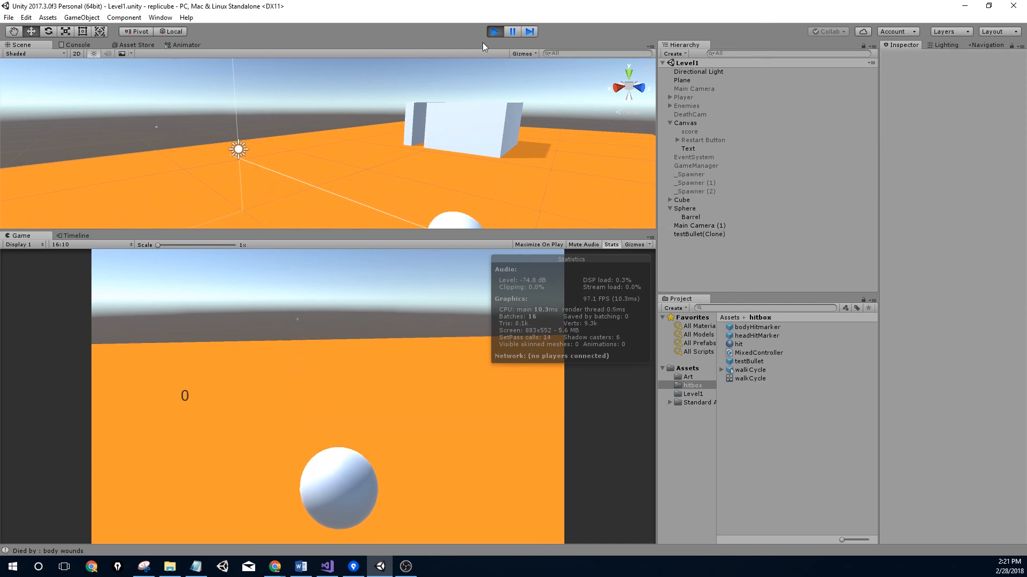
click(495, 32)
alt+drag(315, 171, 287, 171)
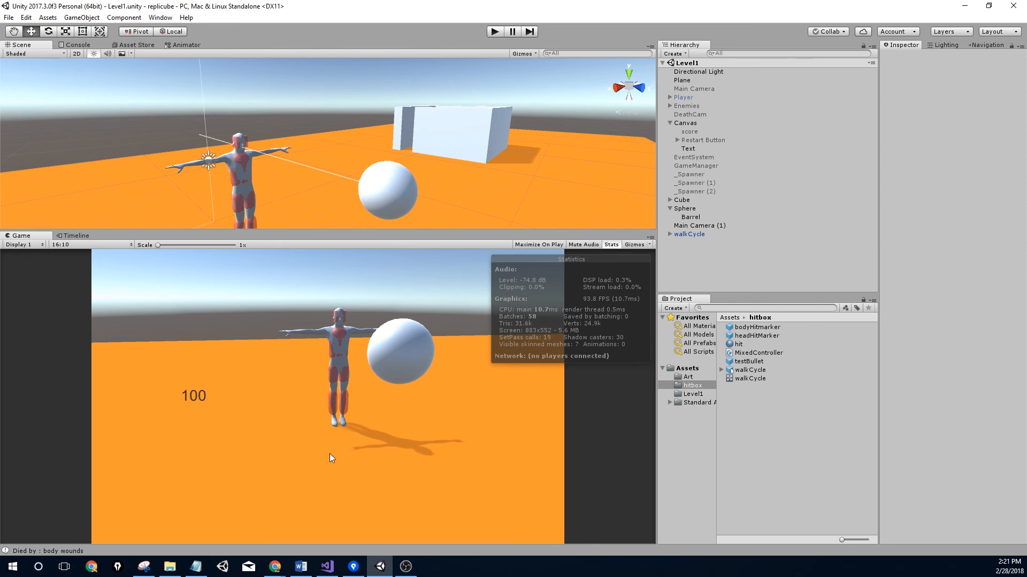
click(327, 567)
scroll(276, 319, down, 4)
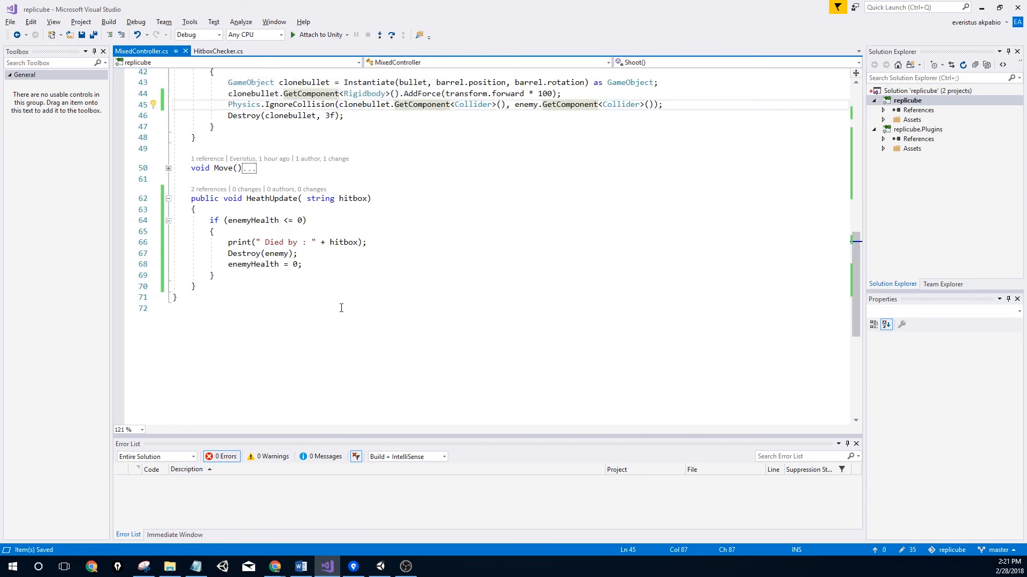
In HitboxChecker.cs, add Destroy(other); under the body-wounds health update
scroll(339, 309, up, 4)
click(204, 55)
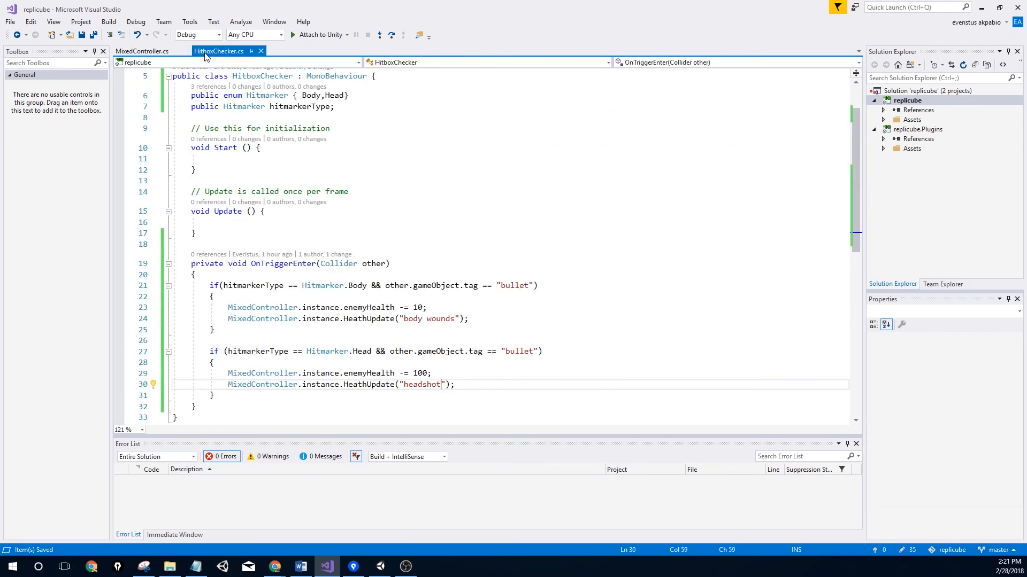
click(481, 319)
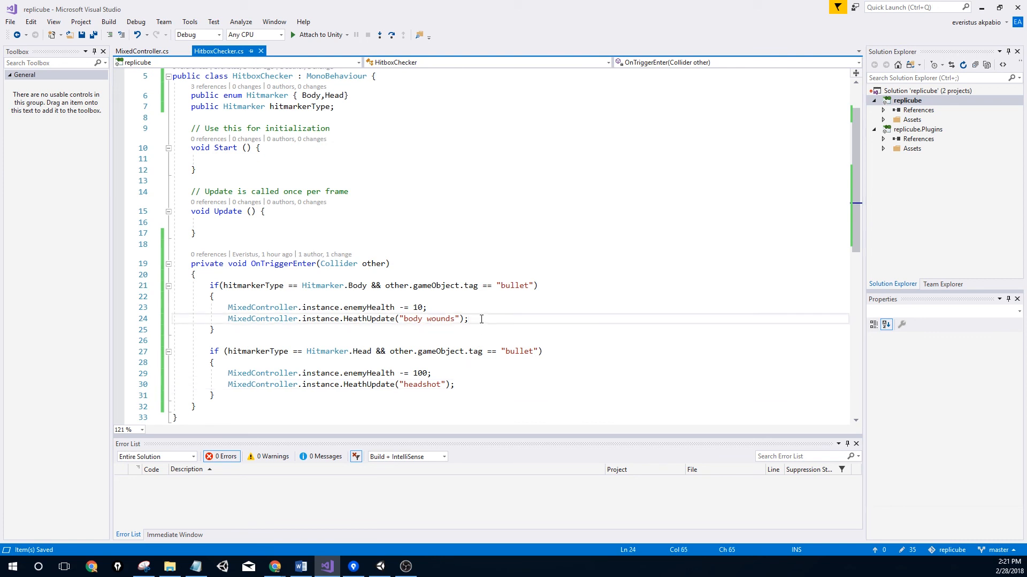
key(Return)
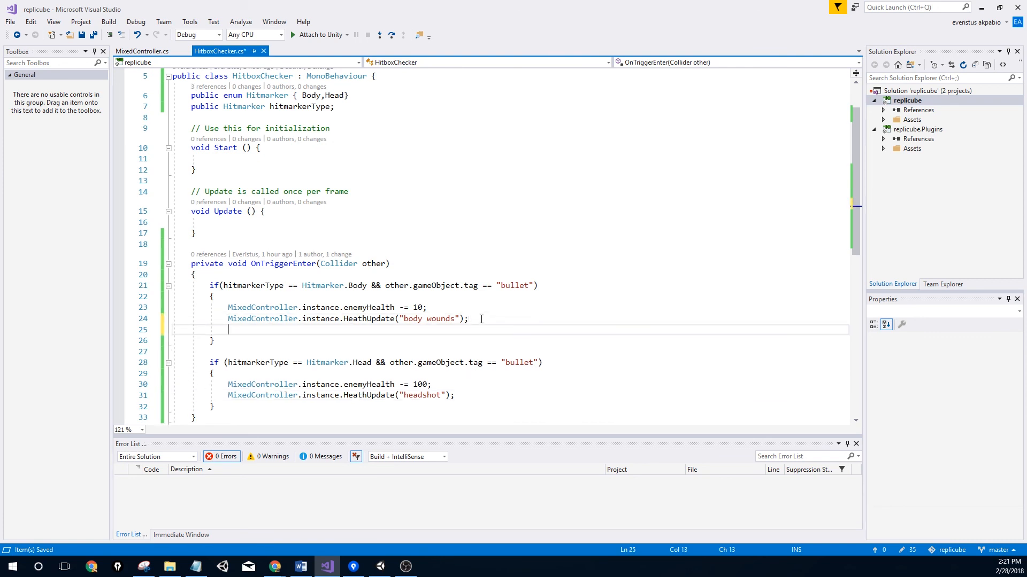
text(Dee)
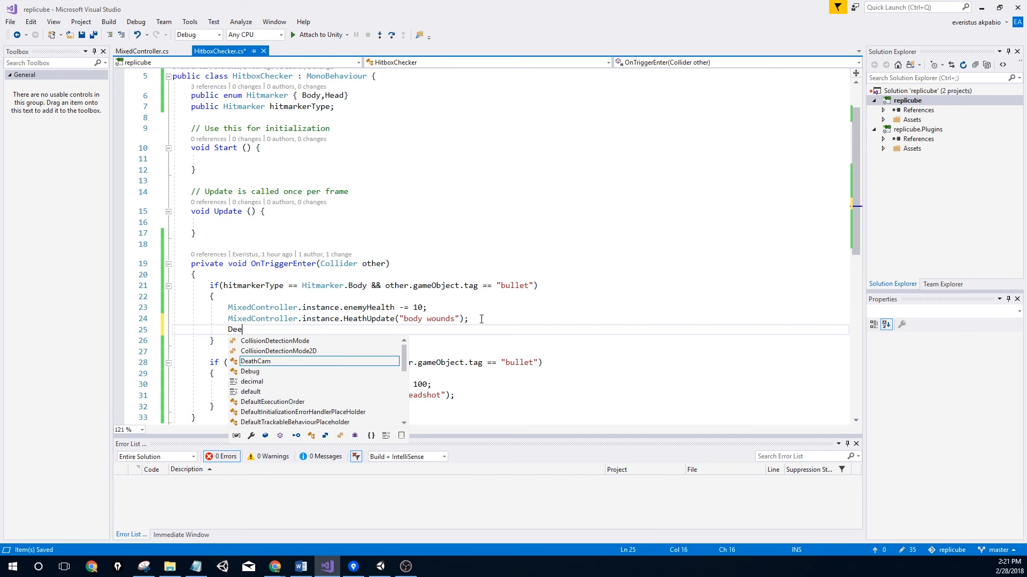
key(BackSpace)
text(stro)
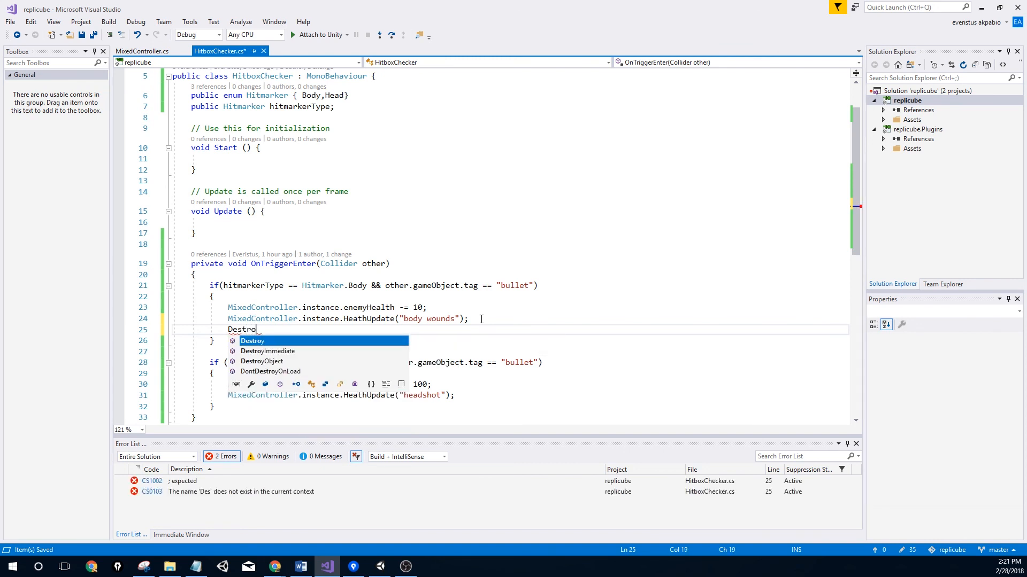
text(y)
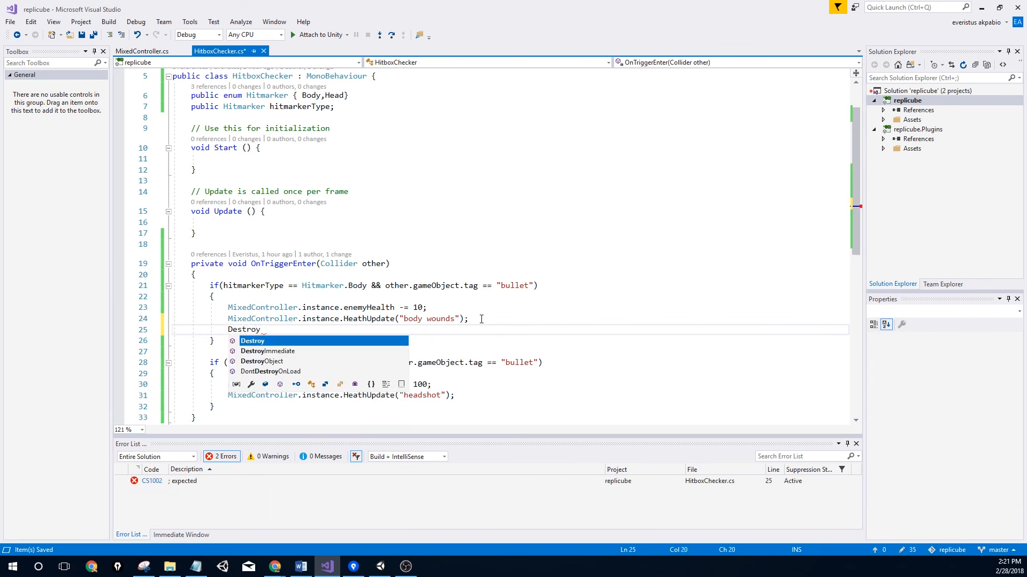
text((other)
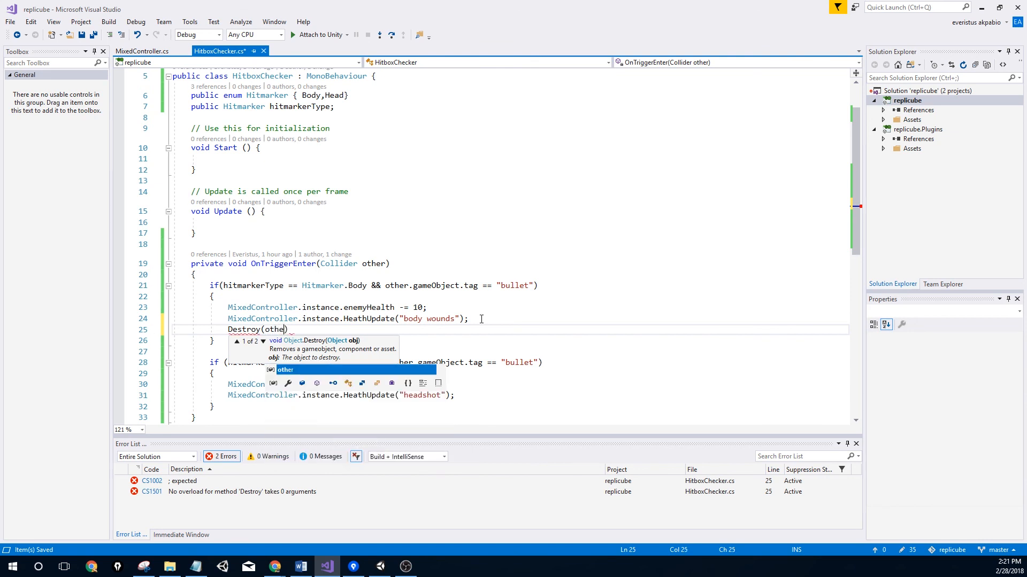
text())
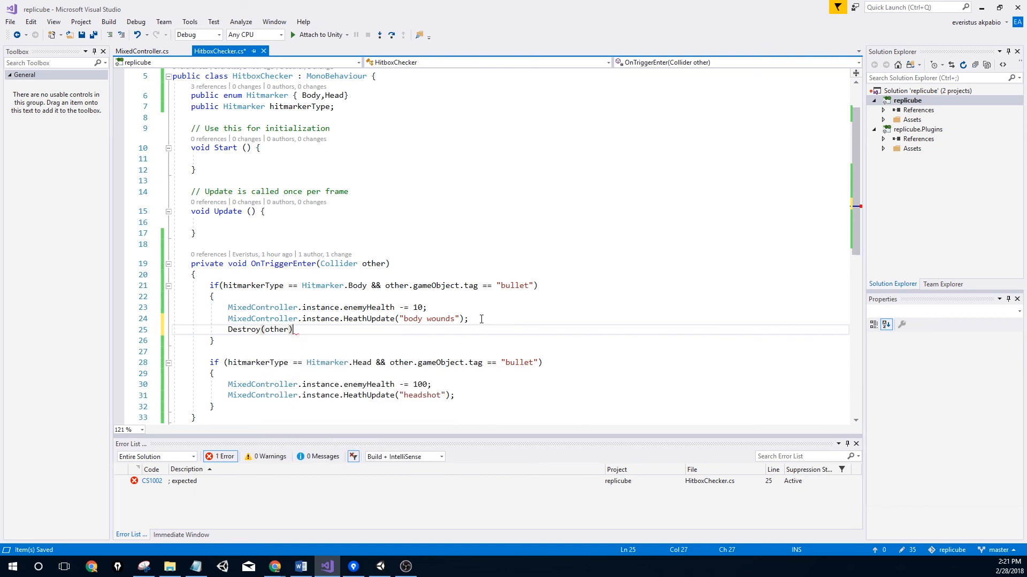
text(;)
Copy Destroy(other); into the headshot branch and save the script
drag(371, 318, 214, 340)
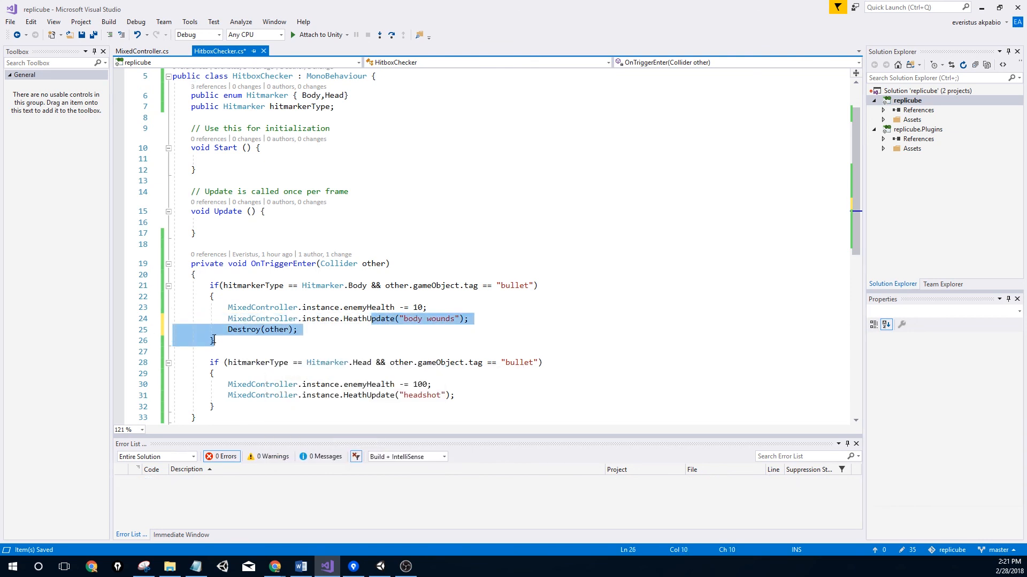
click(311, 343)
drag(306, 334, 225, 329)
key(ctrl+c)
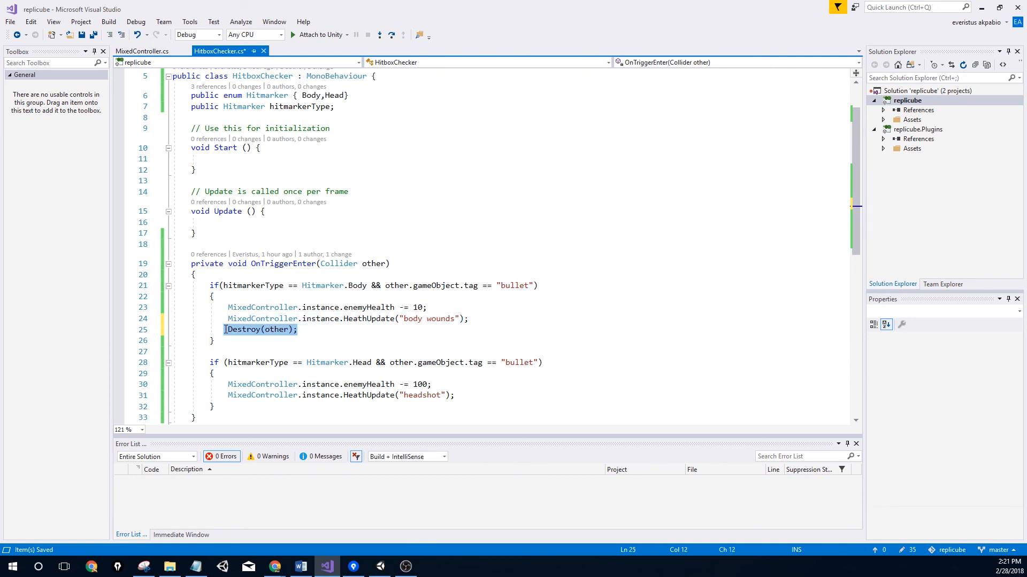
click(459, 395)
key(Return)
key(ctrl+v)
key(ctrl+s)
key(alt+Tab)
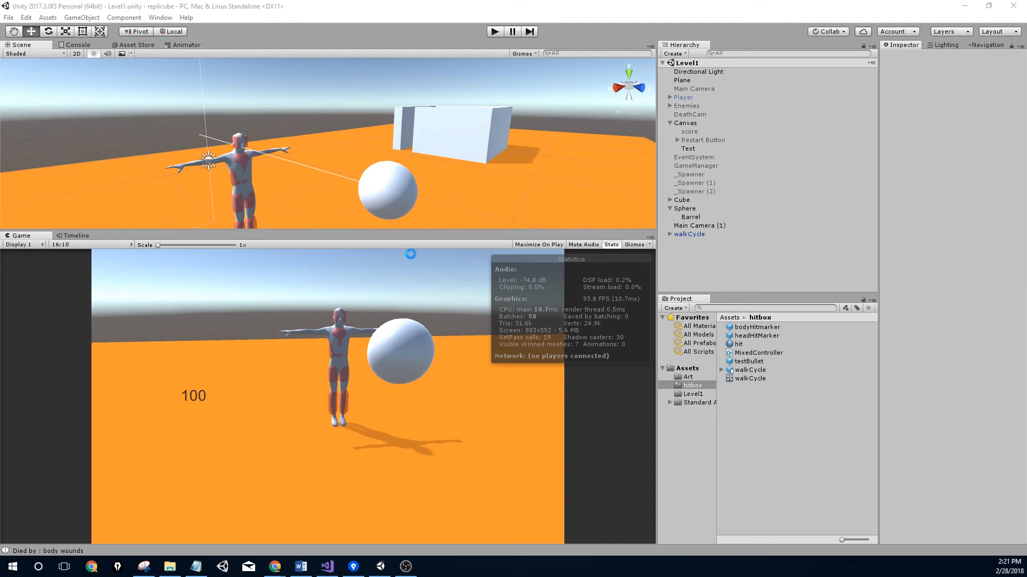
click(496, 32)
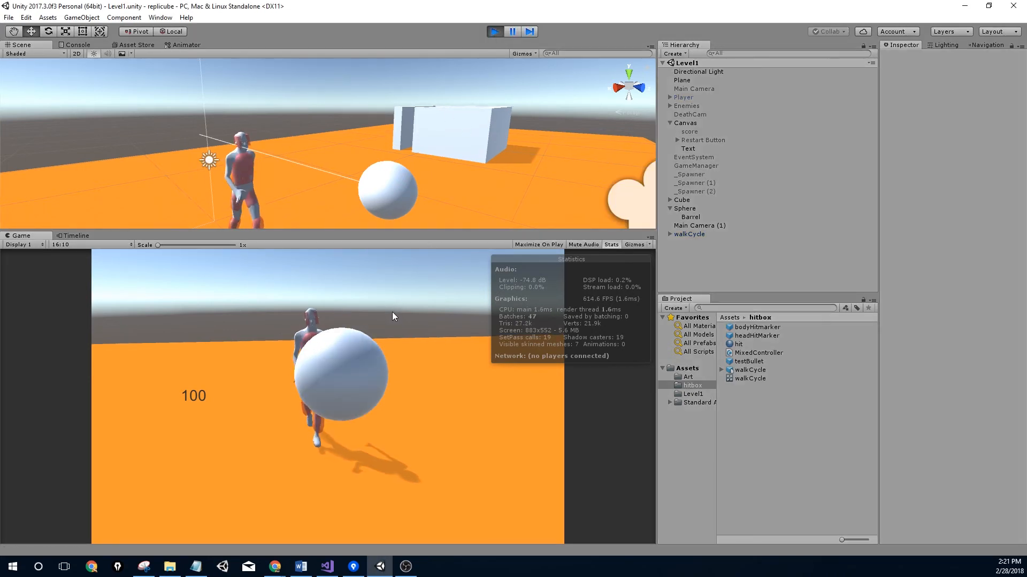
click(386, 321)
click(384, 320)
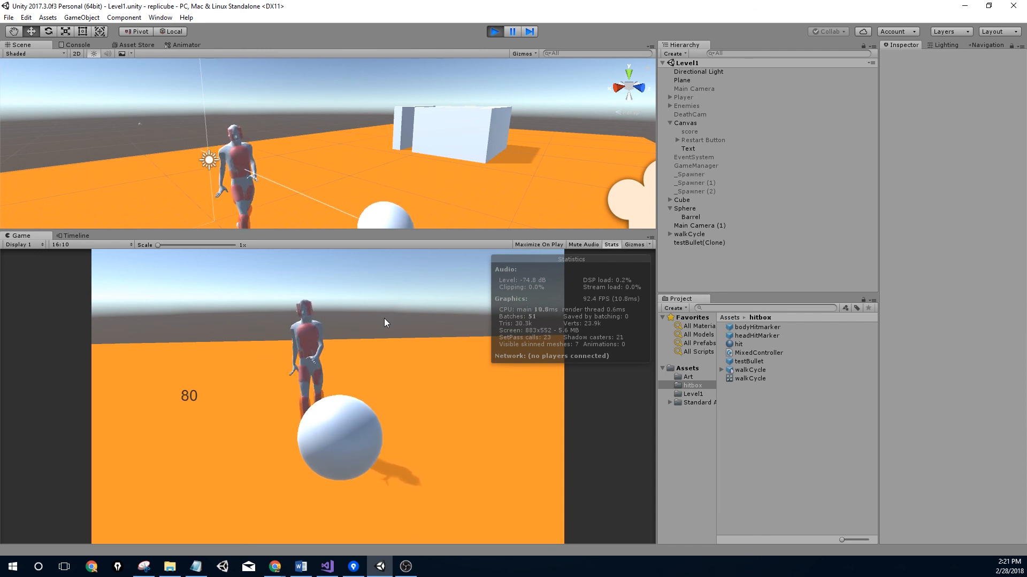
click(384, 319)
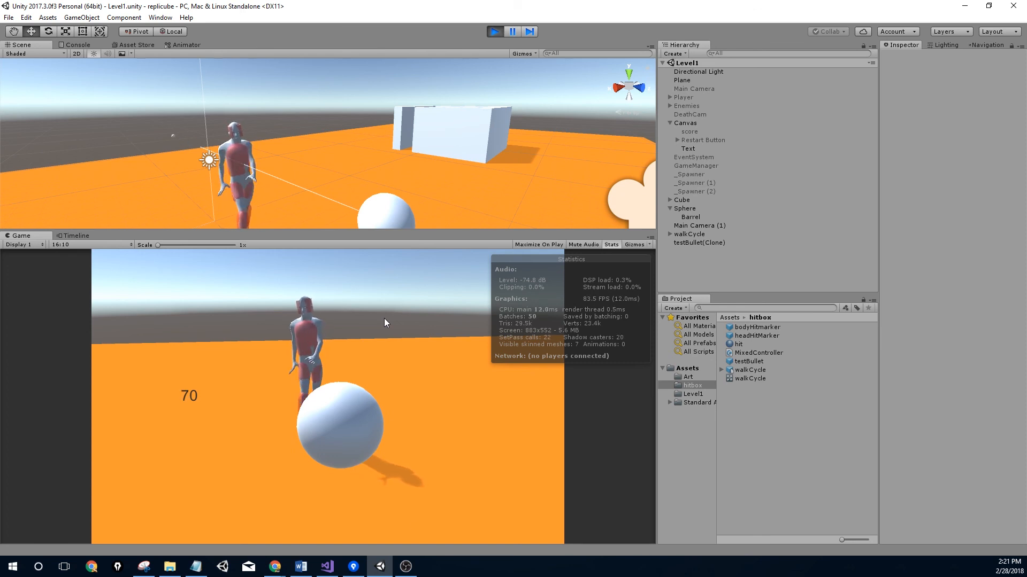
click(385, 269)
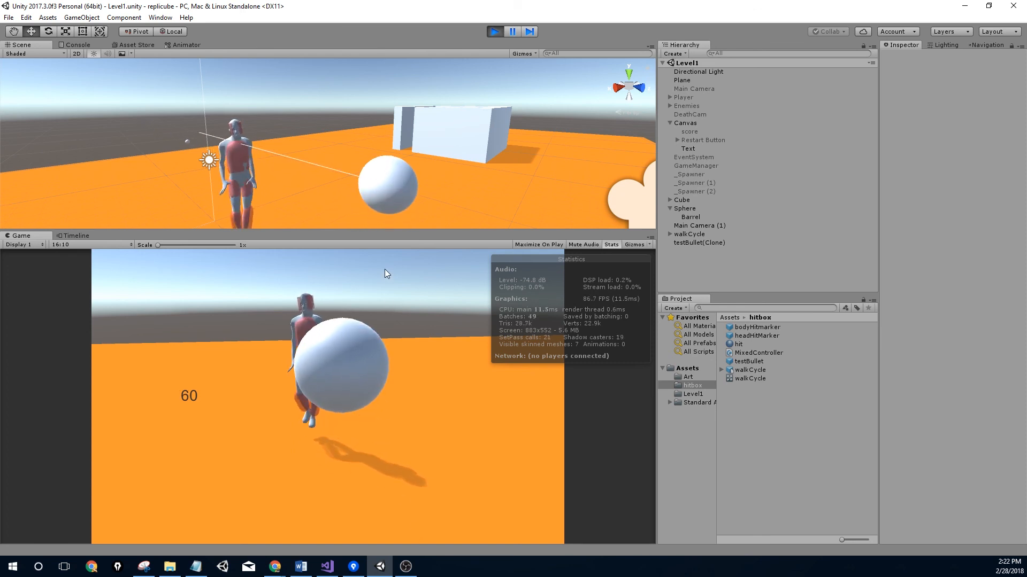
click(493, 32)
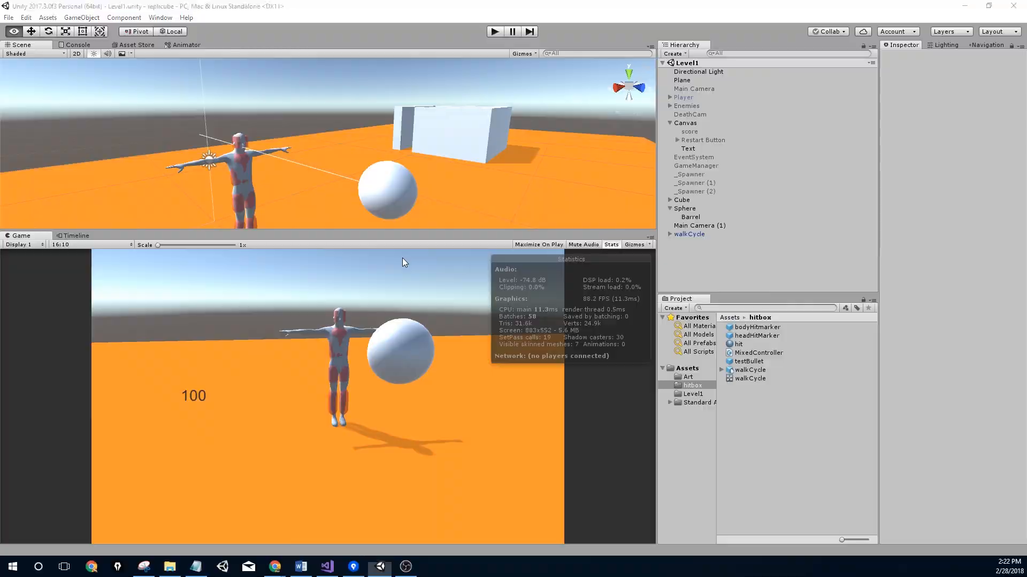
Change Destroy(other) on lines 25 and 32 to Destroy(other.gameObject) and save
key(alt+Tab)
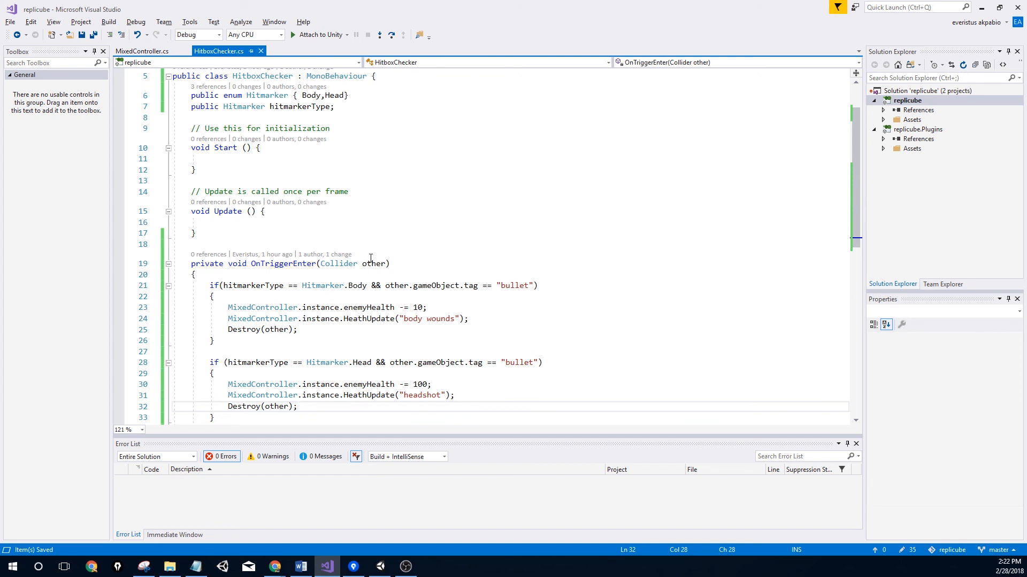
click(290, 330)
text(.gameObject)
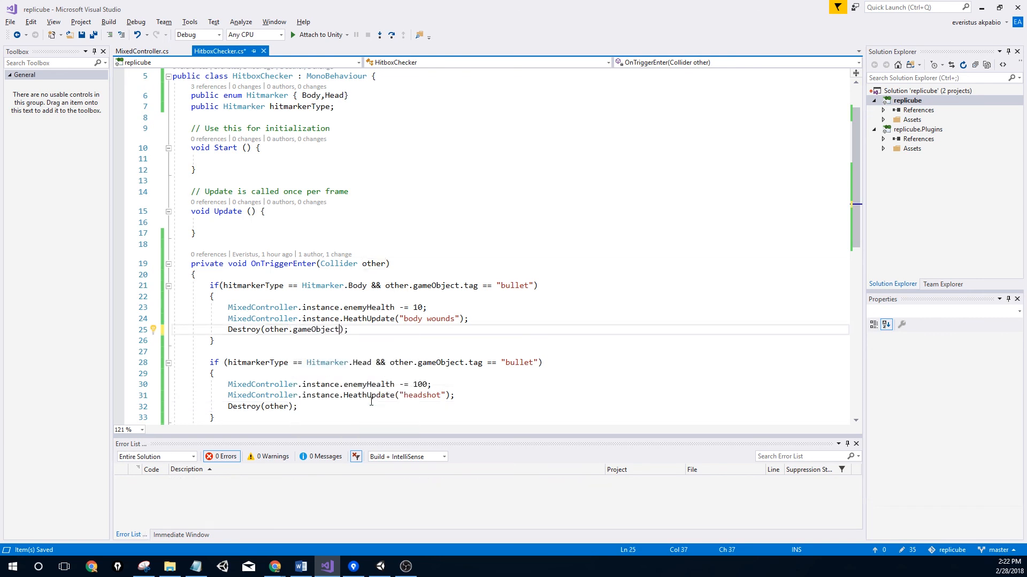
scroll(296, 367, down, 1)
click(290, 373)
text(.game)
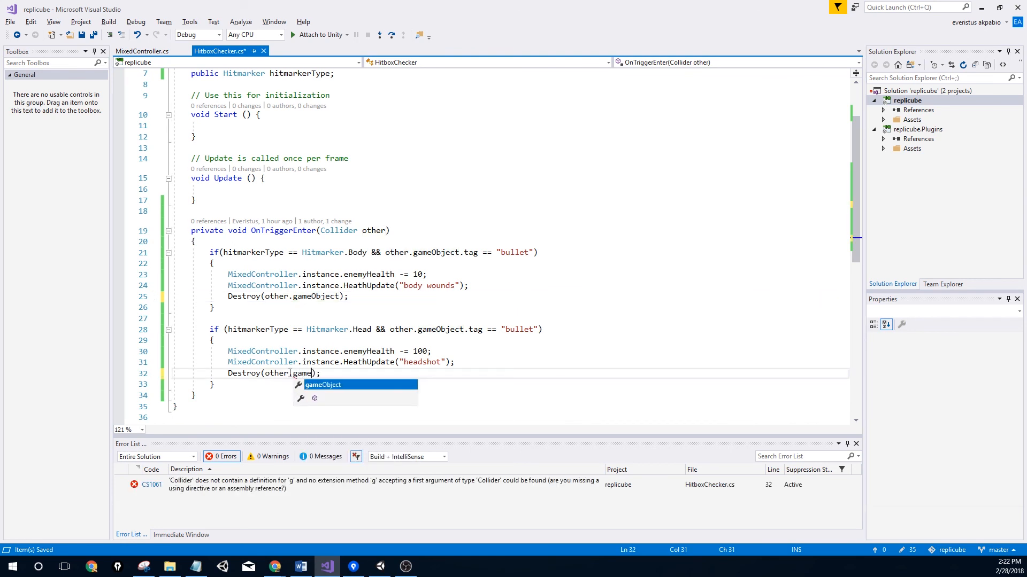
key(Tab)
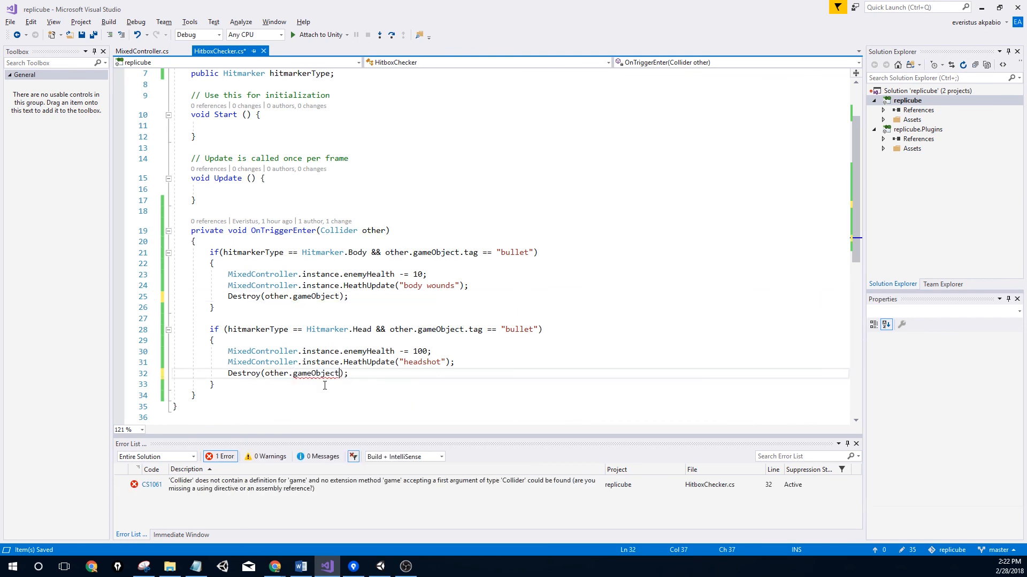
key(ctrl+s)
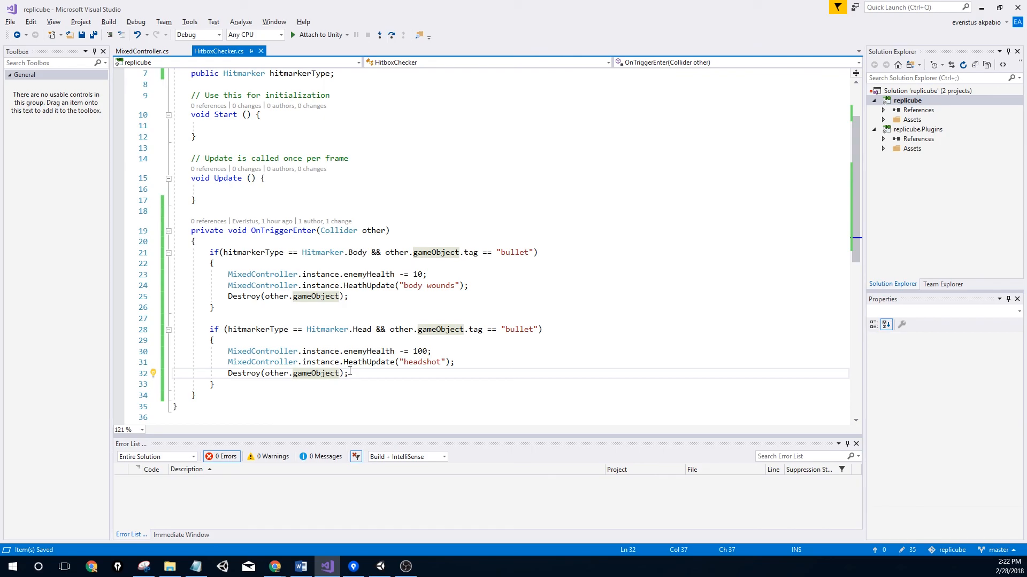
key(alt+Tab)
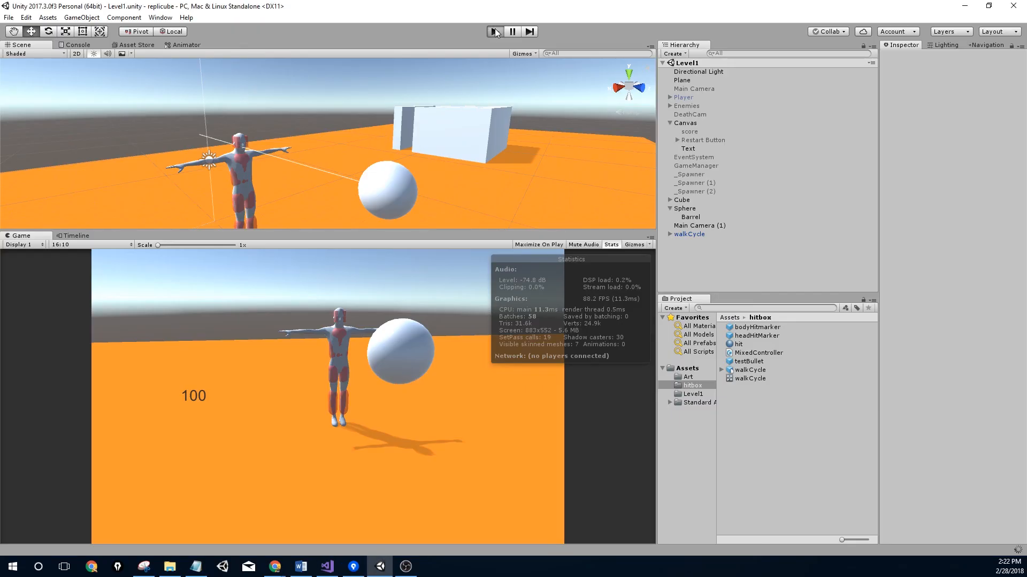
Play-test a headshot and confirm in the Console that the enemy dies outright
click(494, 32)
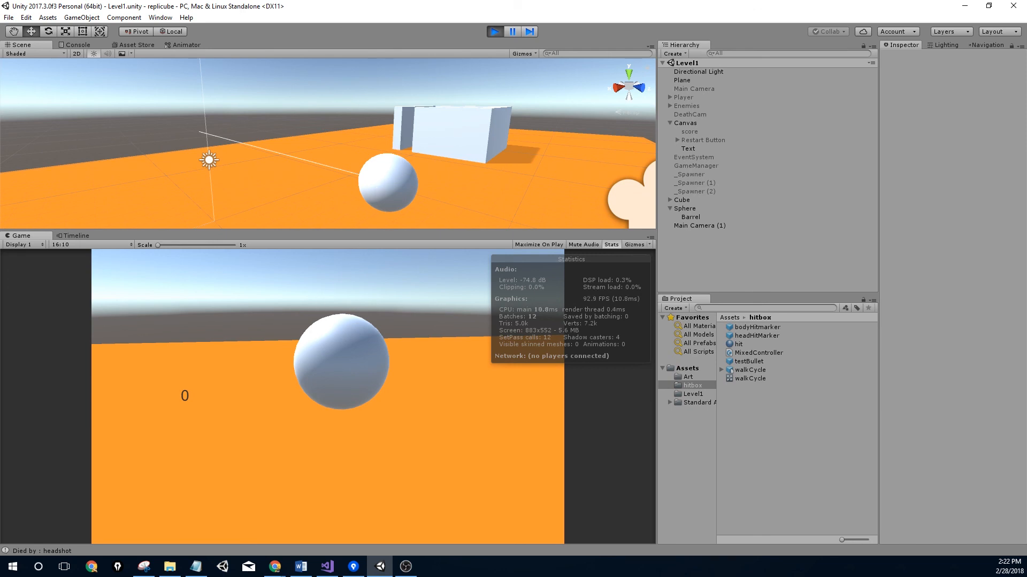
click(72, 44)
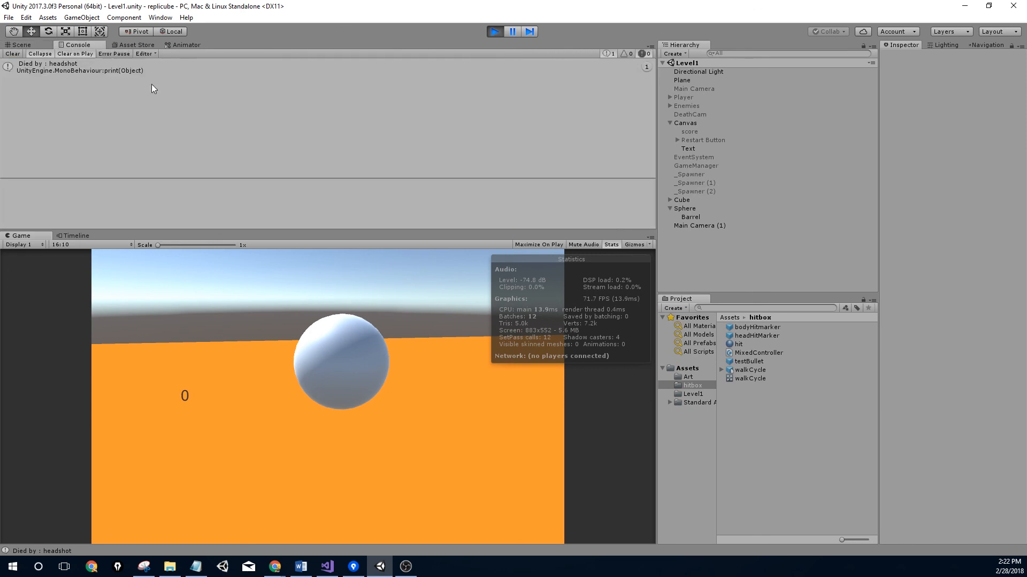
click(500, 32)
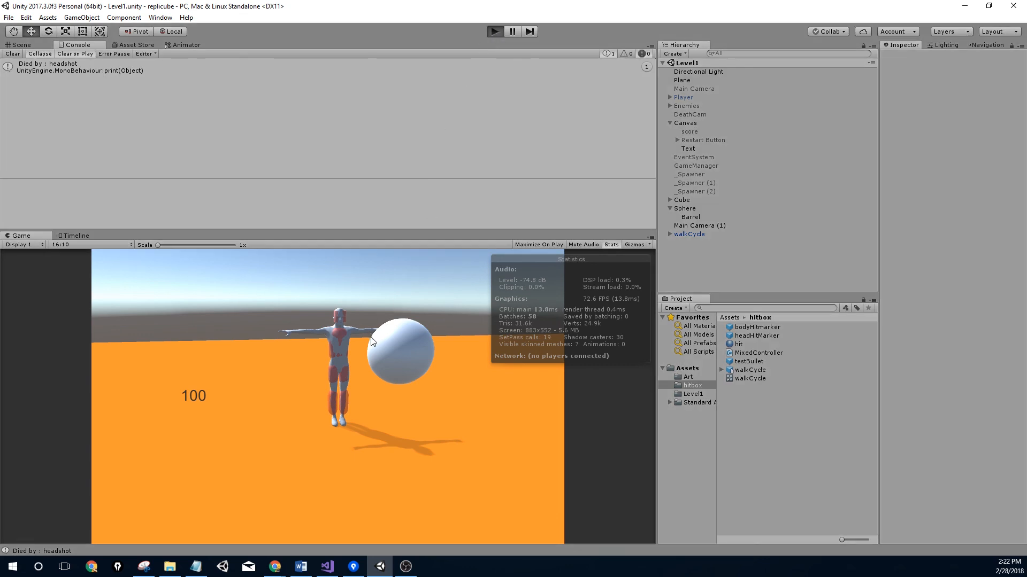
Replay with body shots and inspect the 'Died by : body wounds' log and MissingReferenceException
key(ctrl+p)
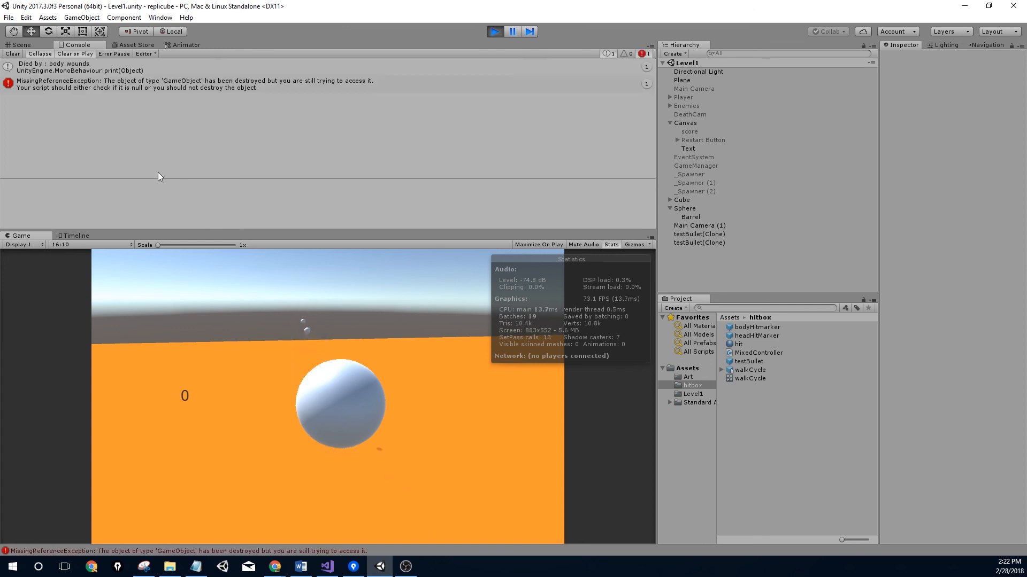
click(120, 64)
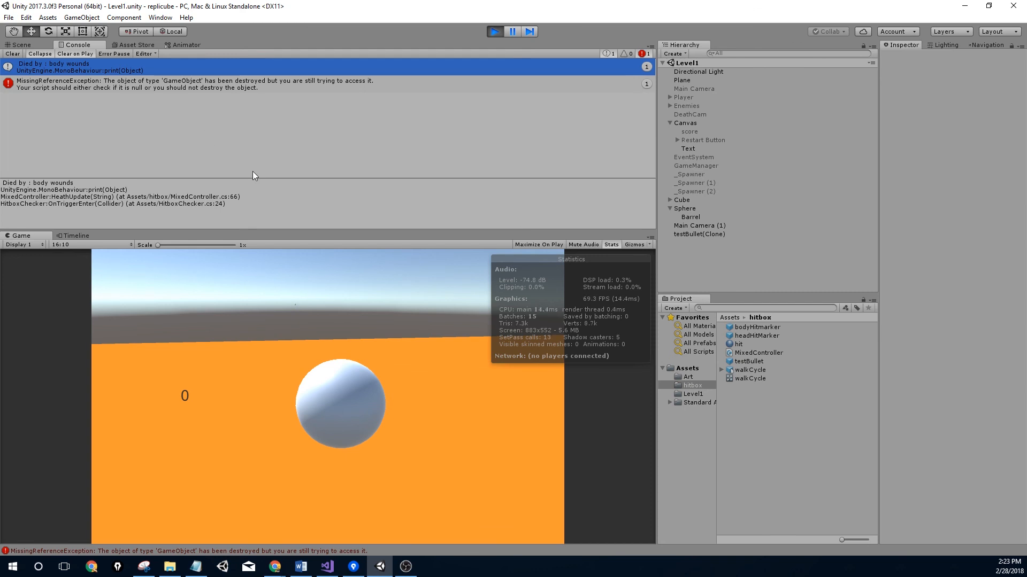
click(33, 47)
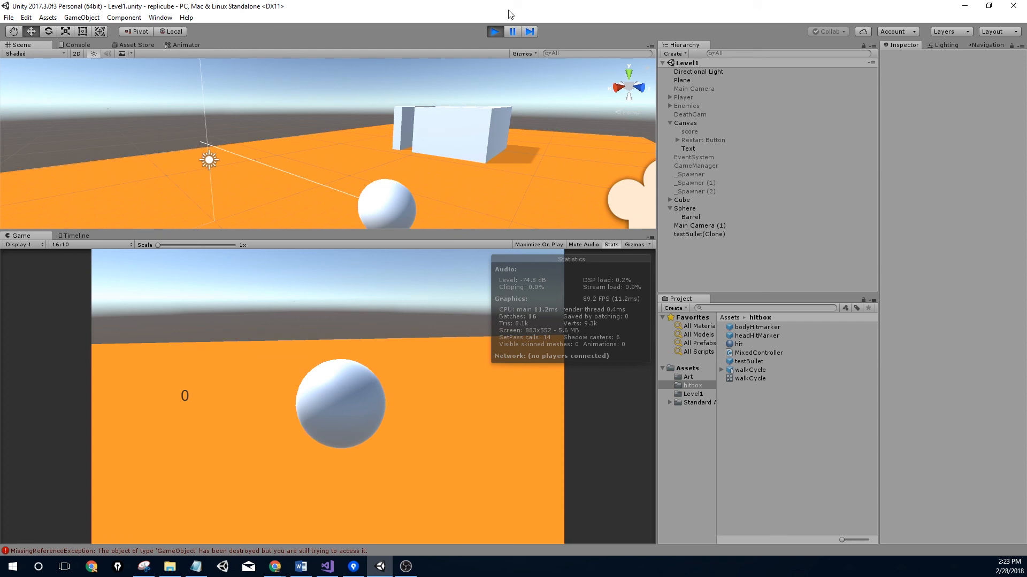
click(494, 32)
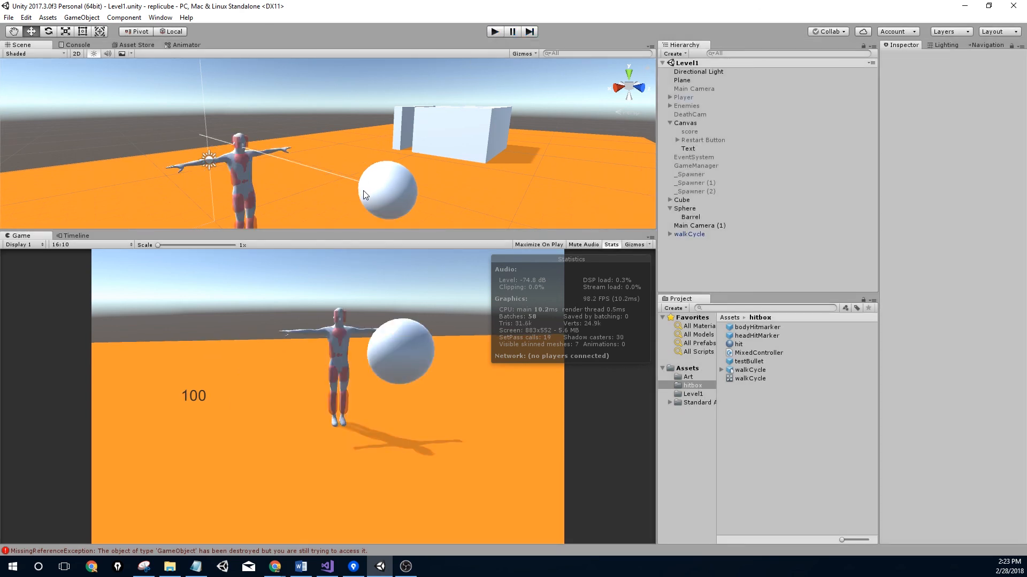